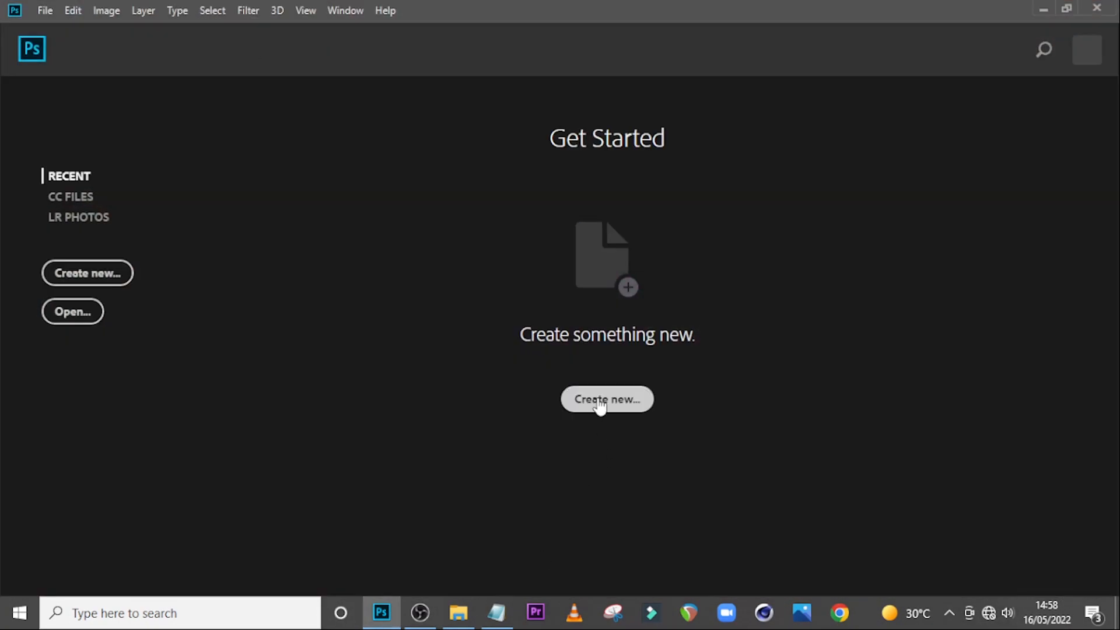
- Create a new document named CLUB FLYER, 2000 pixels wide and 2000 pixels high
left_click(598, 400)
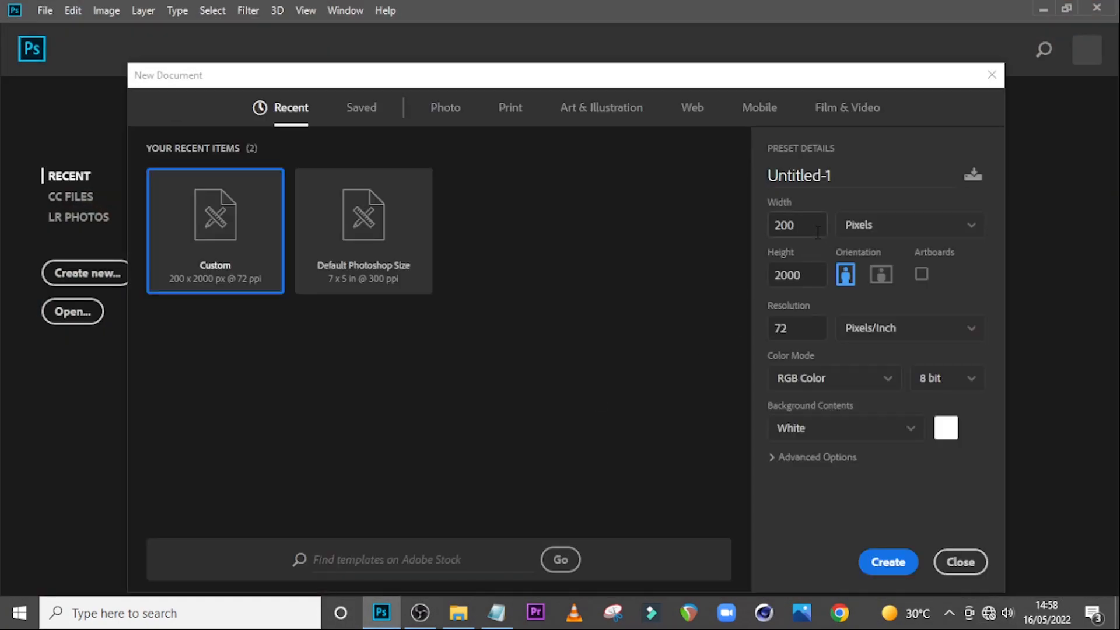
left_click(818, 232)
type("0")
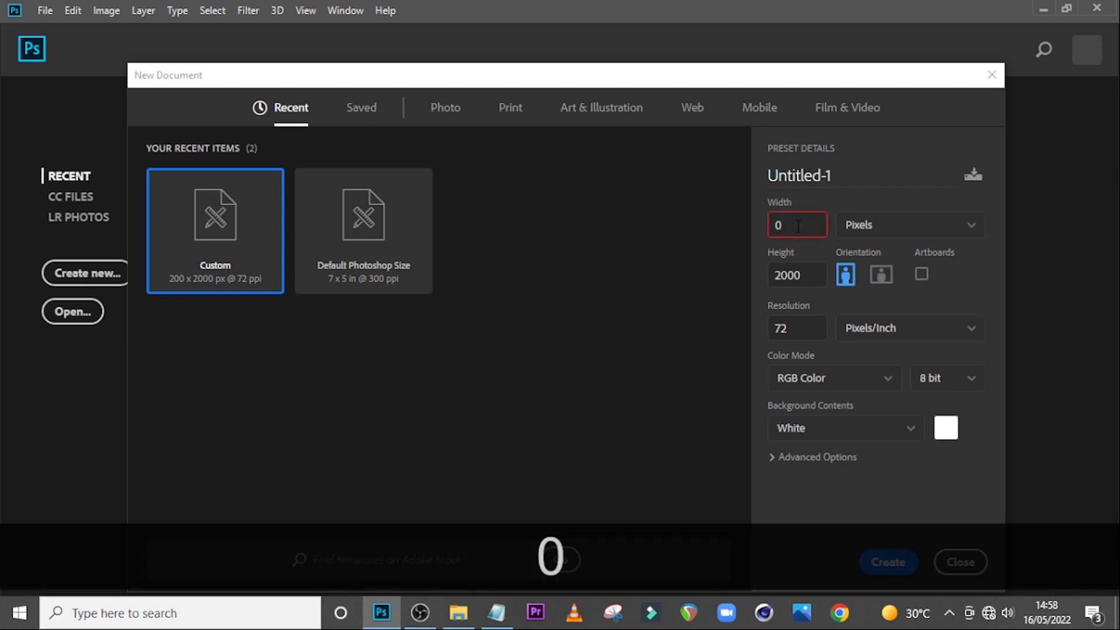
key("BackSpace")
type("2000")
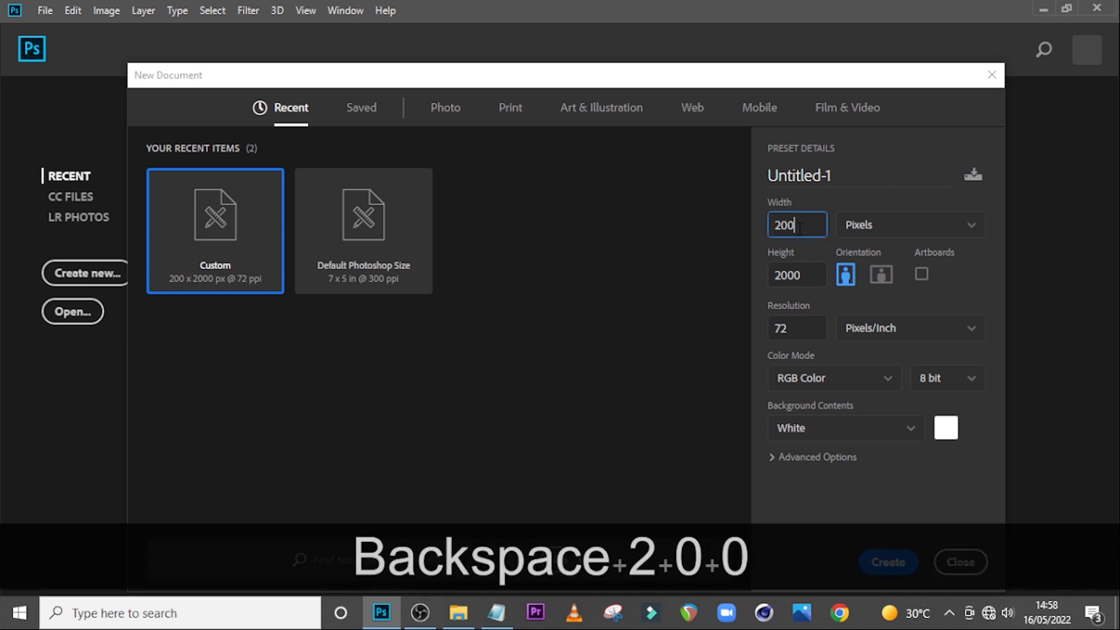
left_click(804, 272)
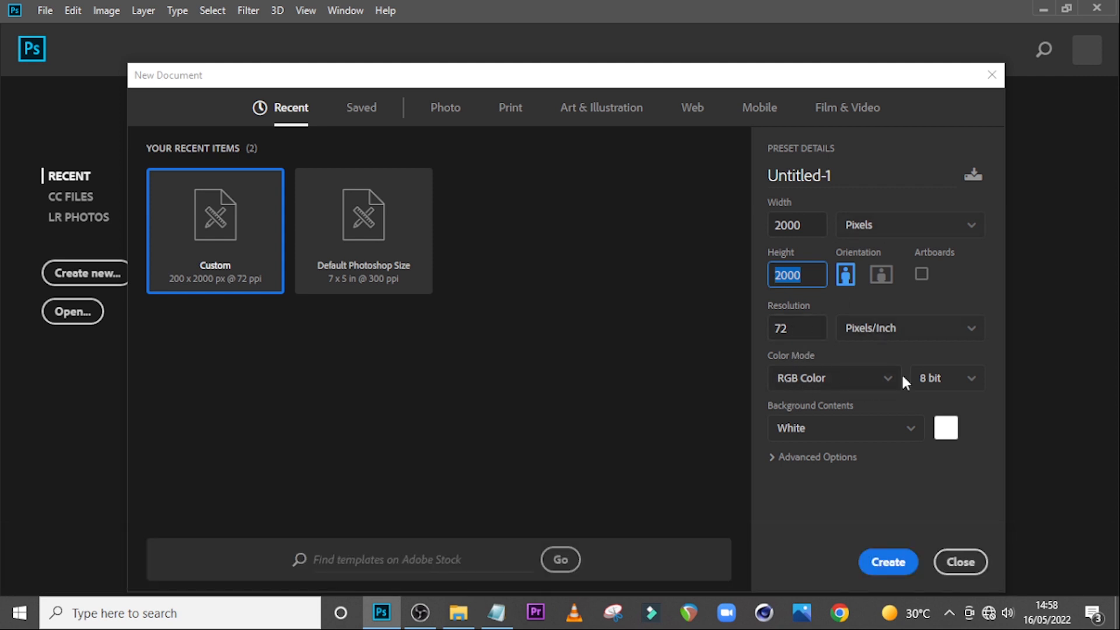
left_click_drag(848, 180, 758, 165)
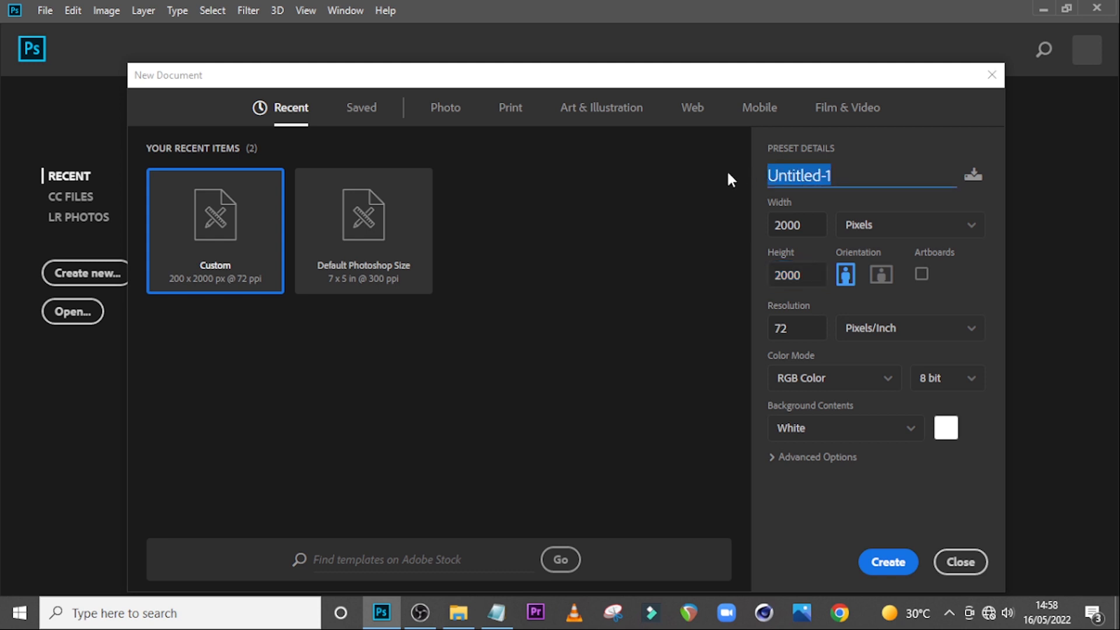
type("CLU")
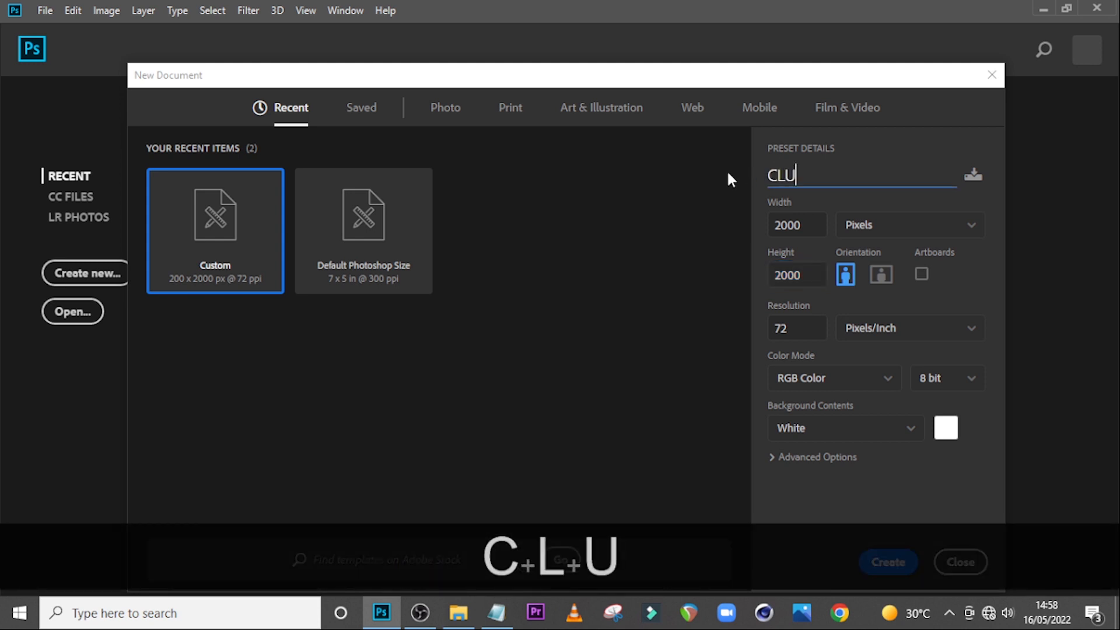
type("B FLYER")
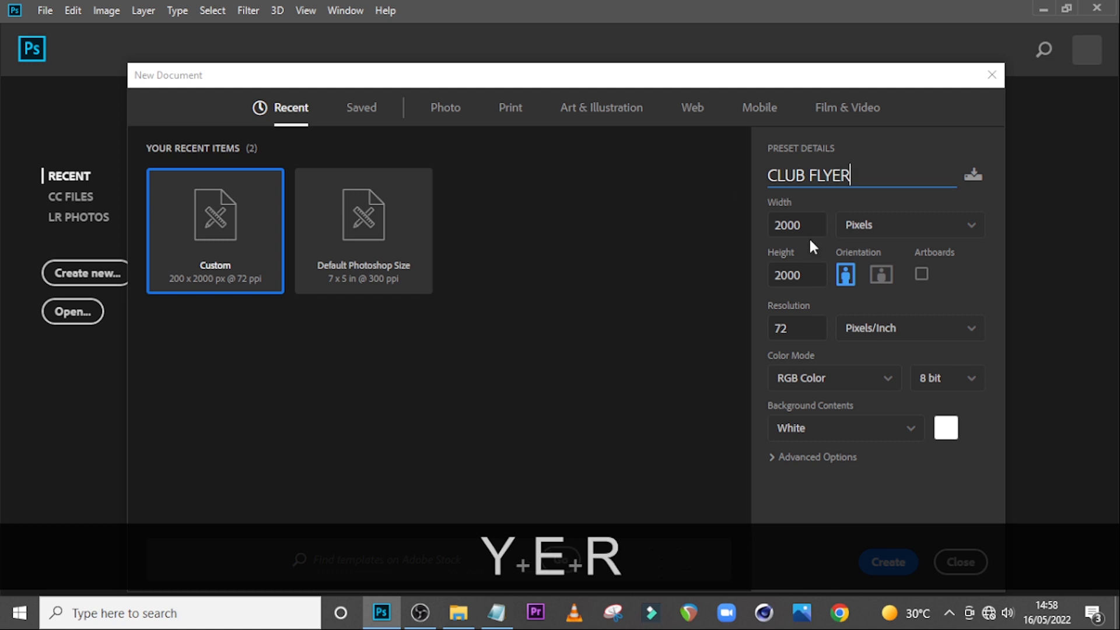
left_click(877, 562)
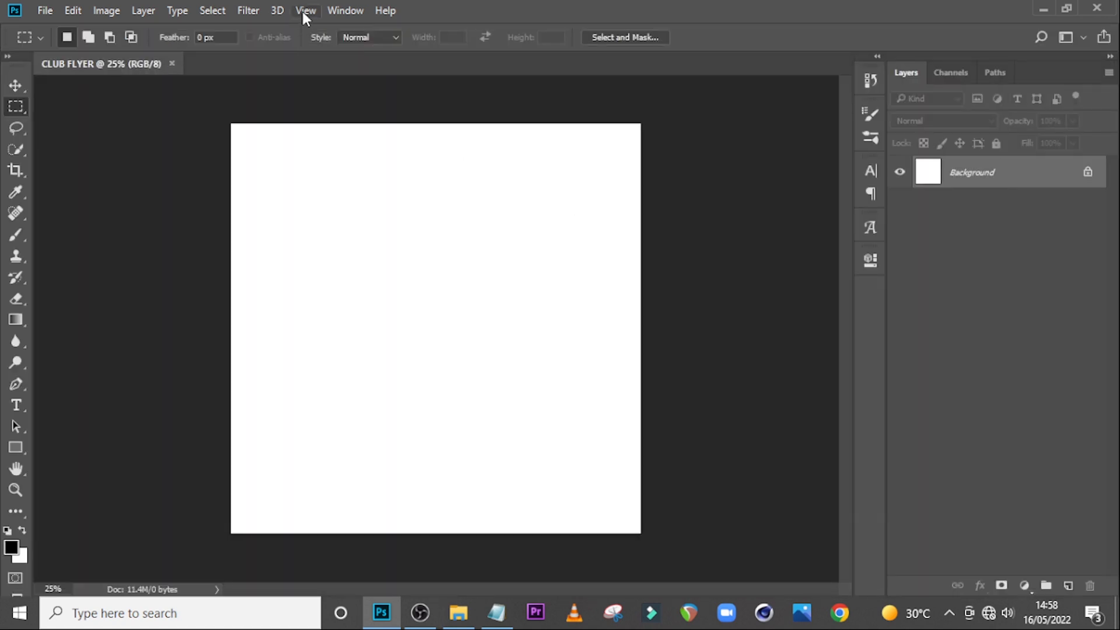
- Start a new guide layout with 4 columns and 4 rows
left_click(305, 10)
left_click(384, 451)
left_click_drag(485, 214, 436, 219)
type("4")
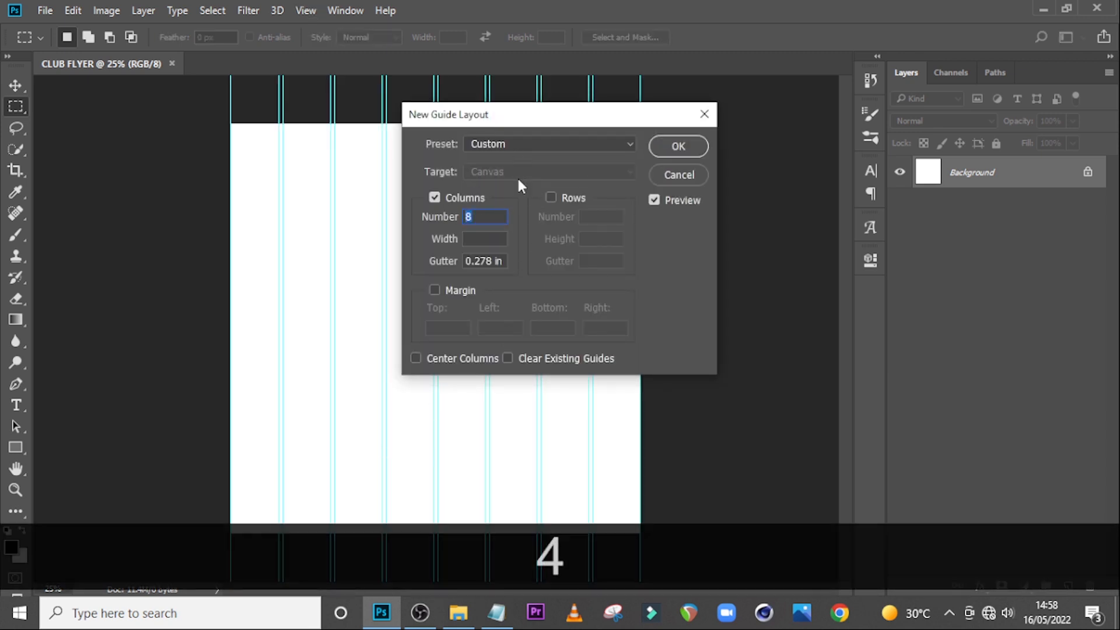
left_click(551, 197)
type("4")
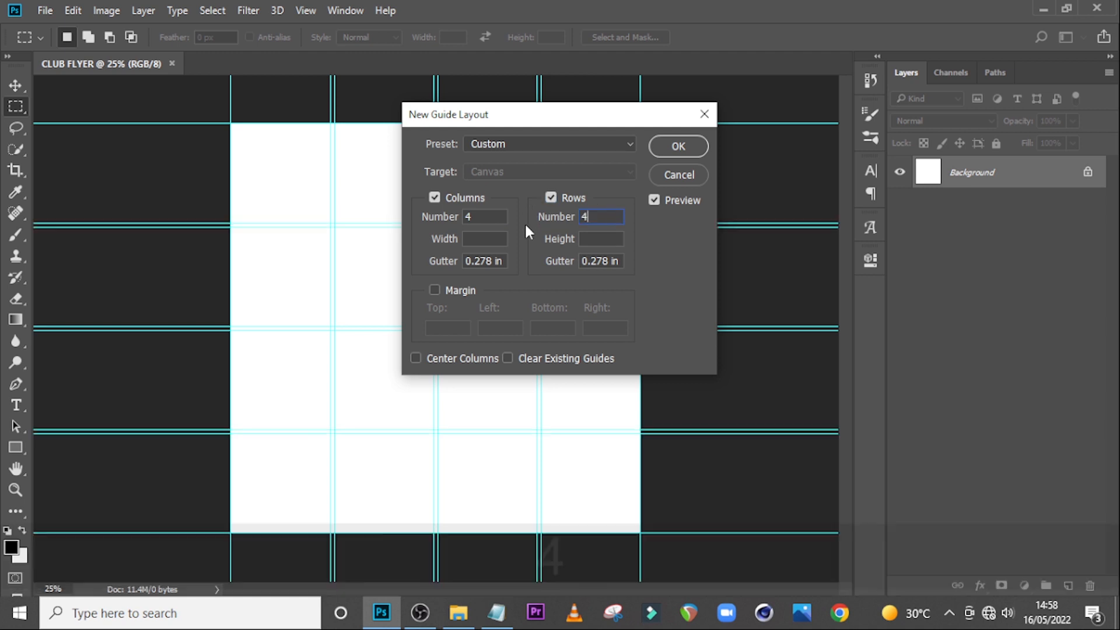
- Enable margins in the guide layout and set the column and row gutters to 0
left_click(434, 290)
left_click(445, 263)
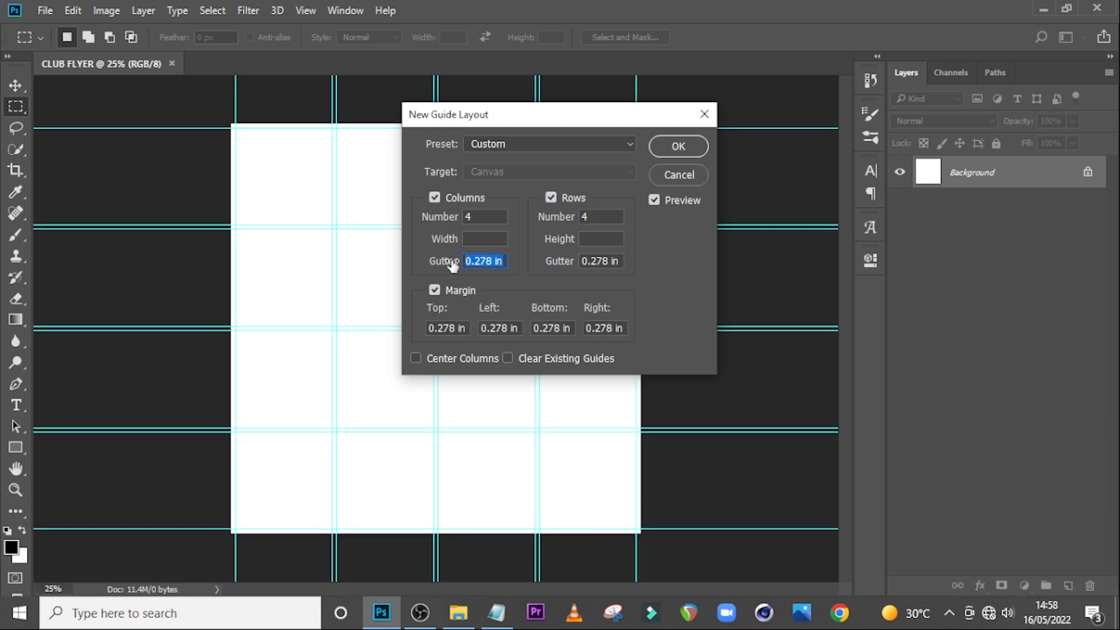
type("0")
left_click_drag(582, 261, 639, 264)
type("0")
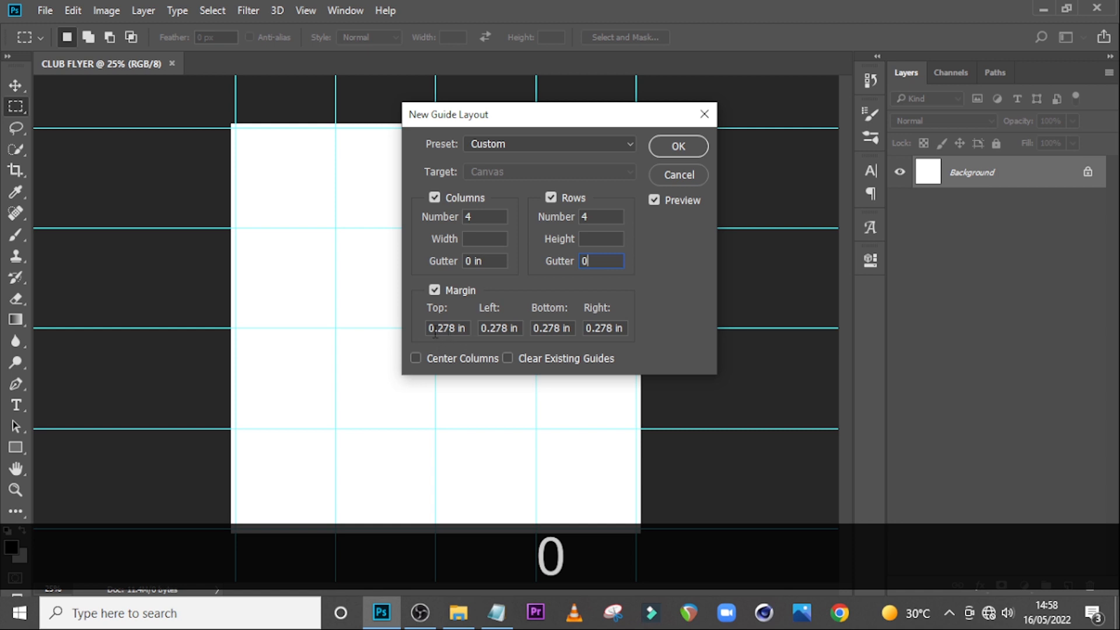
- Set the top, left, bottom and right guide margins to 0.1 in and apply the guide layout
left_click(436, 330)
type("0.1")
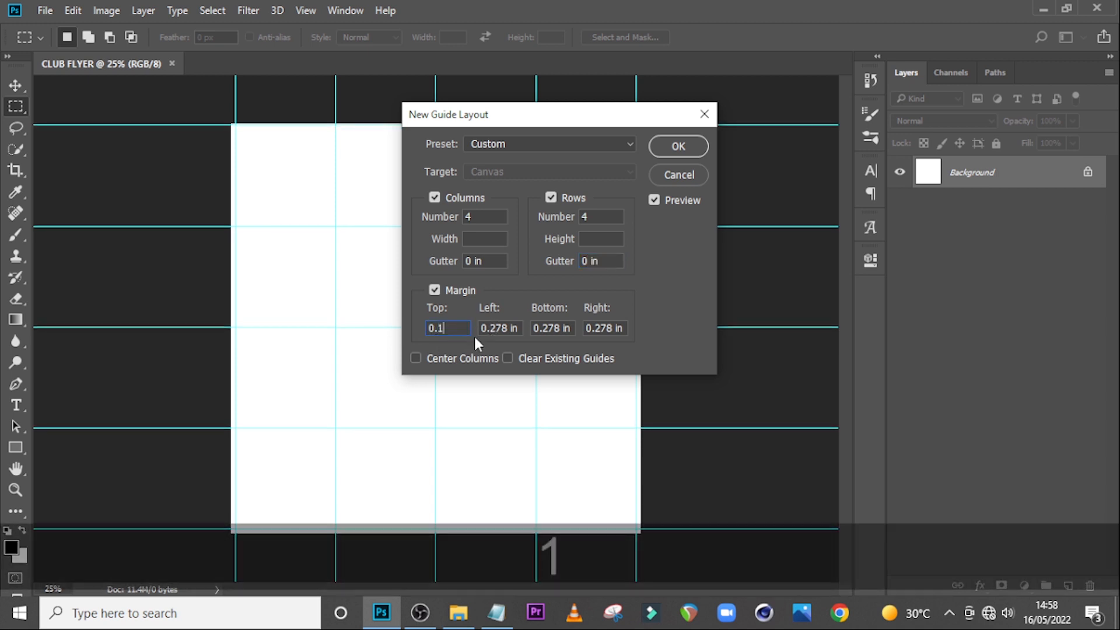
key("ctrl+a")
key("ctrl+c")
left_click(491, 329)
key("ctrl+v")
left_click(543, 330)
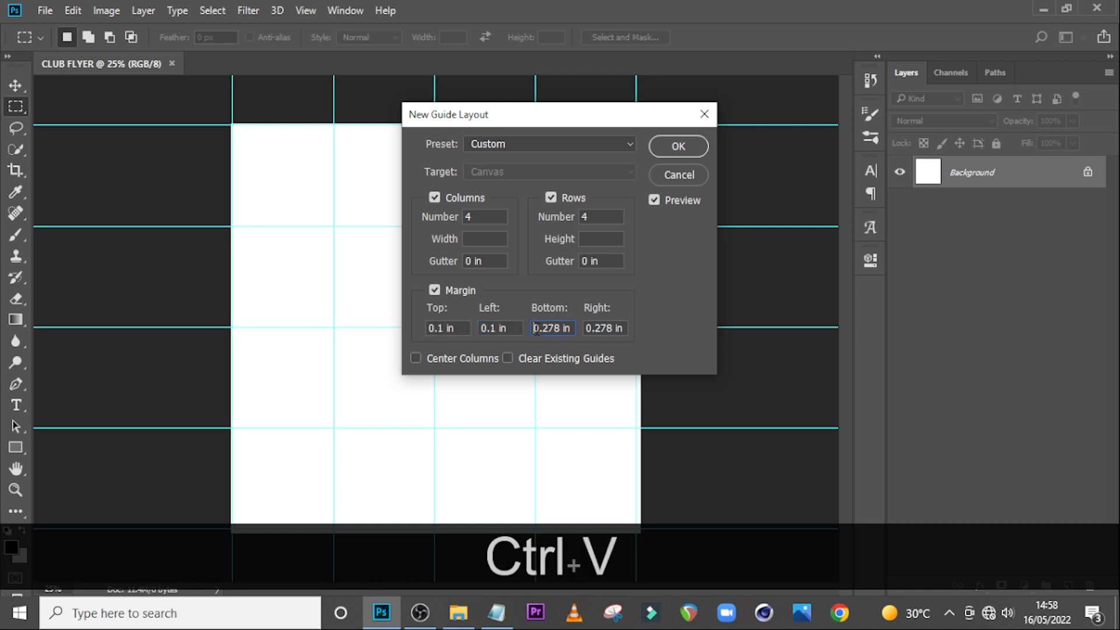
key("ctrl+v")
left_click(620, 328)
key("ctrl+v")
left_click(678, 147)
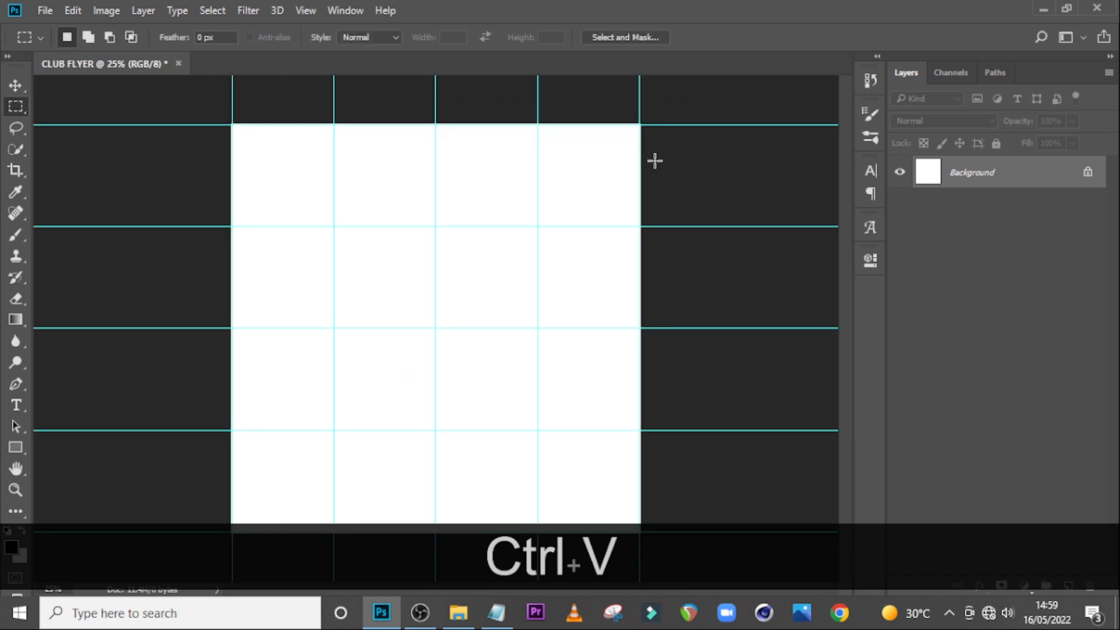
- Place pngegg (52).png from the DONE folder into the flyer, enlarged and centred so the woman spans the canvas height
left_click(459, 612)
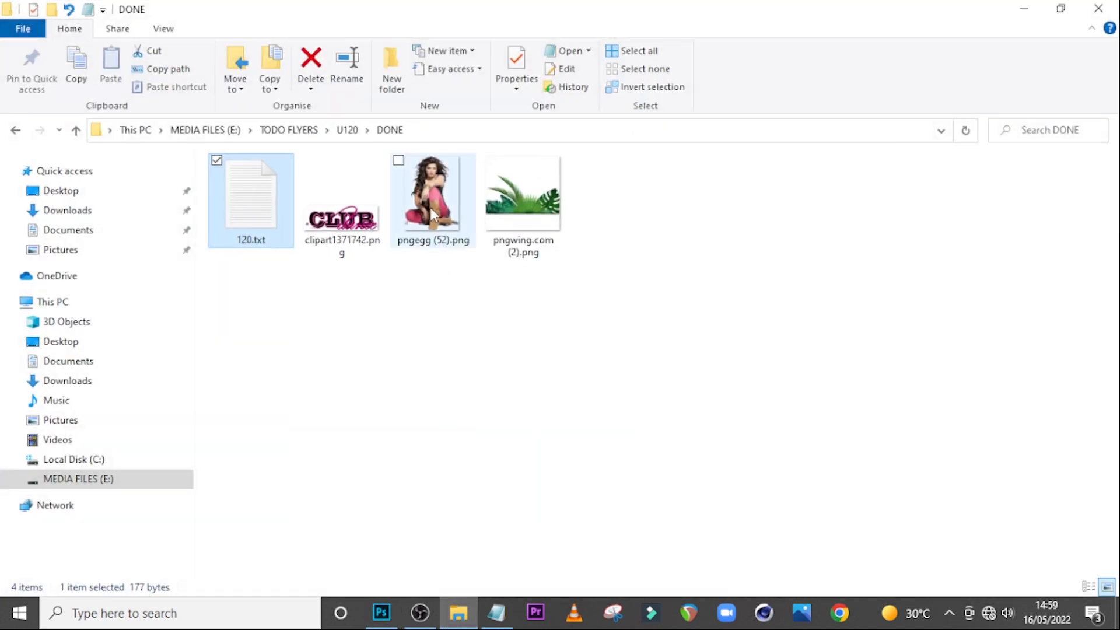
left_click(431, 206)
left_click_drag(431, 239, 418, 376)
left_click_drag(453, 317, 472, 175)
left_click_drag(487, 263, 709, 600)
left_click_drag(630, 359, 505, 358)
left_click_drag(595, 118, 612, 101)
left_click_drag(538, 183, 541, 220)
key("Return")
key("m")
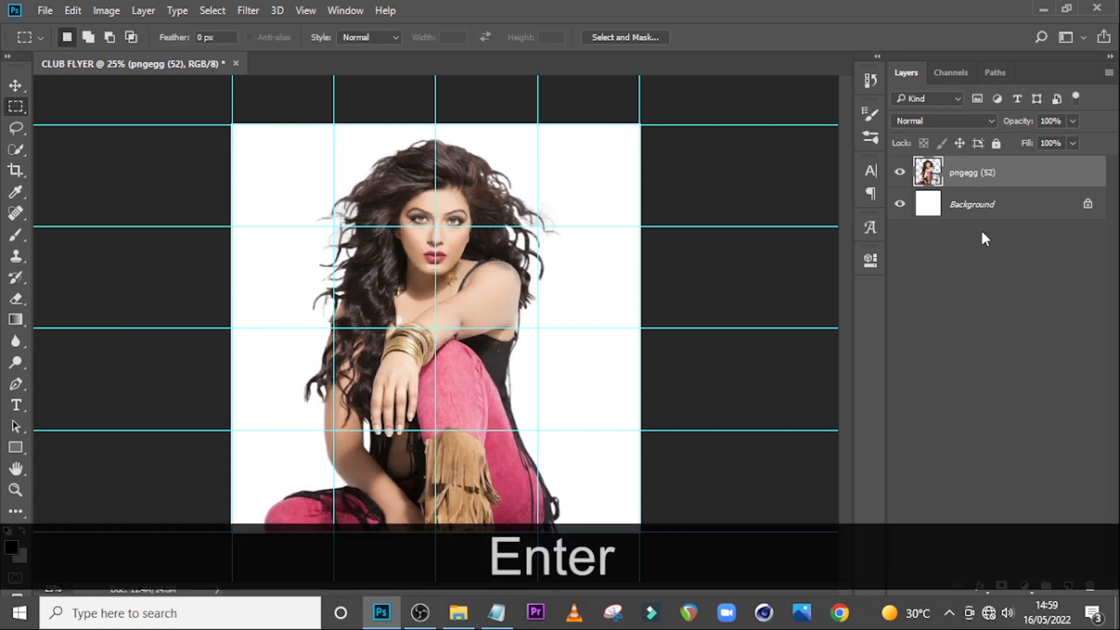
- Add a black (000000) Solid Color fill layer directly above the Background layer
left_click(984, 207)
left_click(1026, 586)
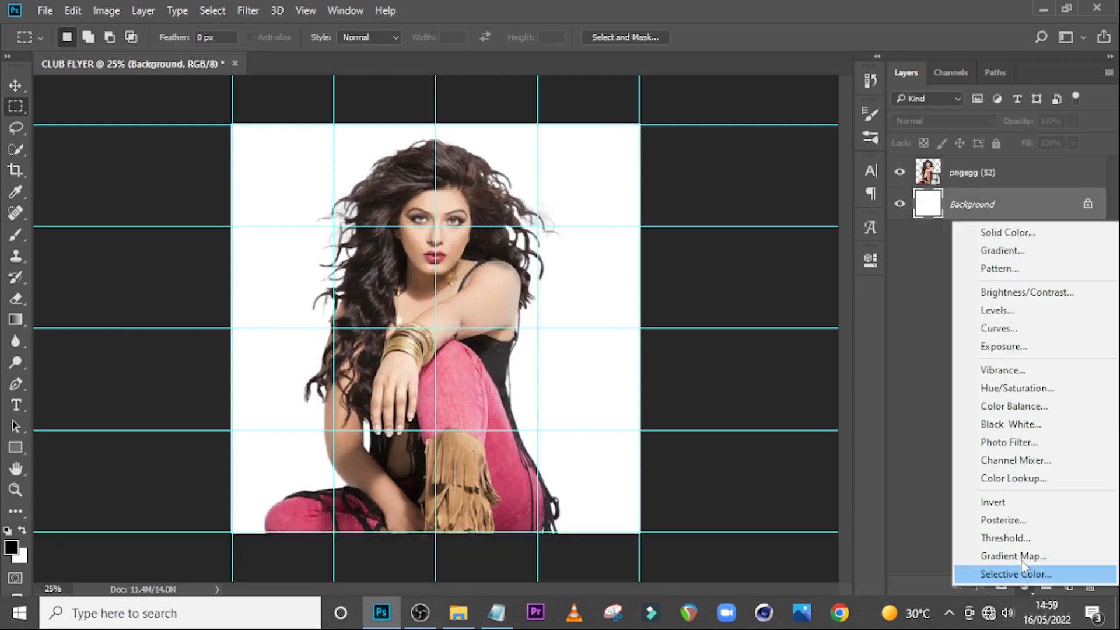
left_click(1008, 232)
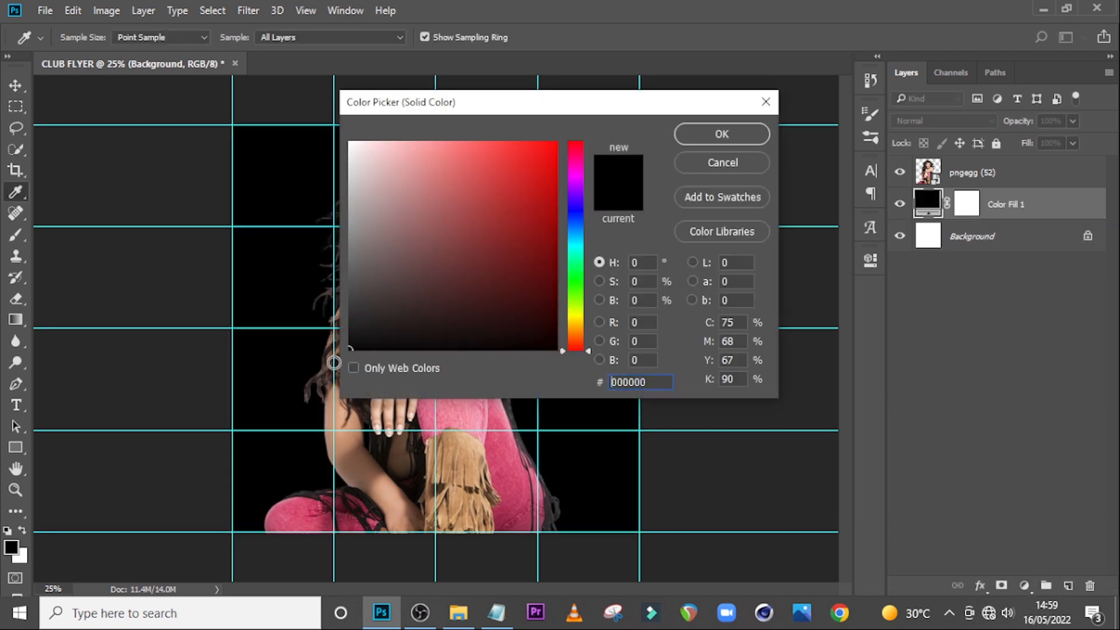
left_click(721, 135)
- Add a layer mask to the pngegg (52) layer and activate the Brush tool
left_click(984, 175)
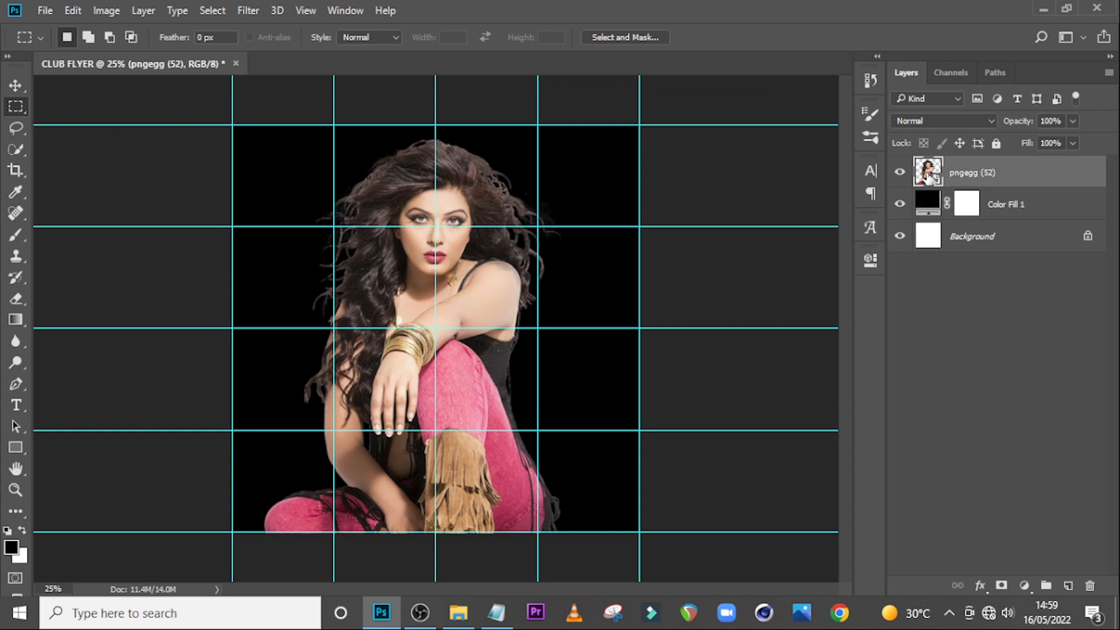
left_click(1001, 585)
key("b")
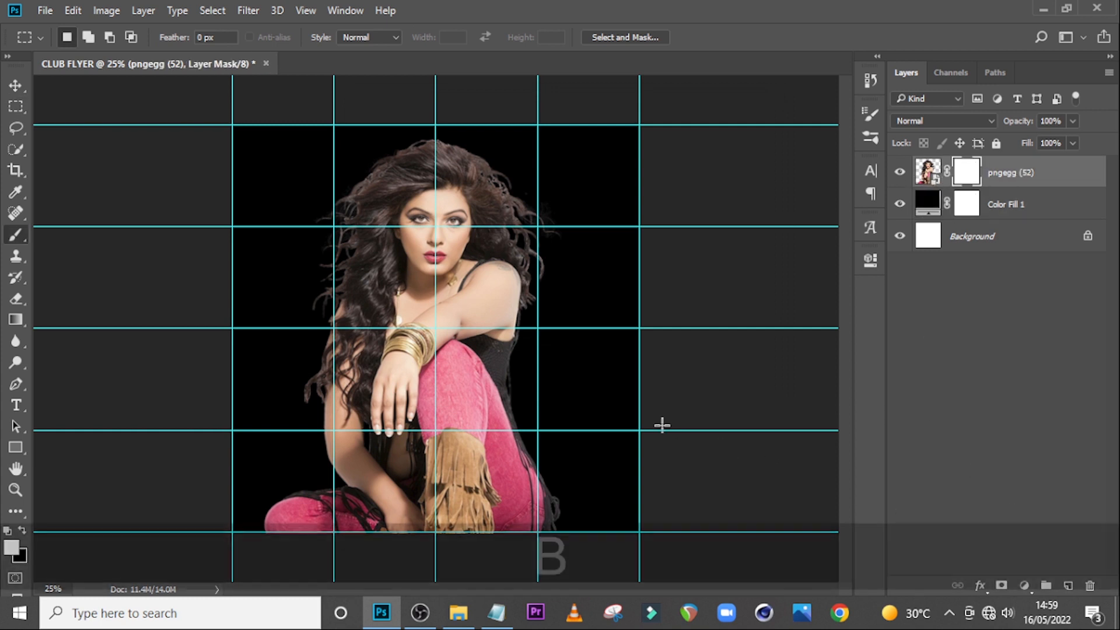
key("Caps_Lock")
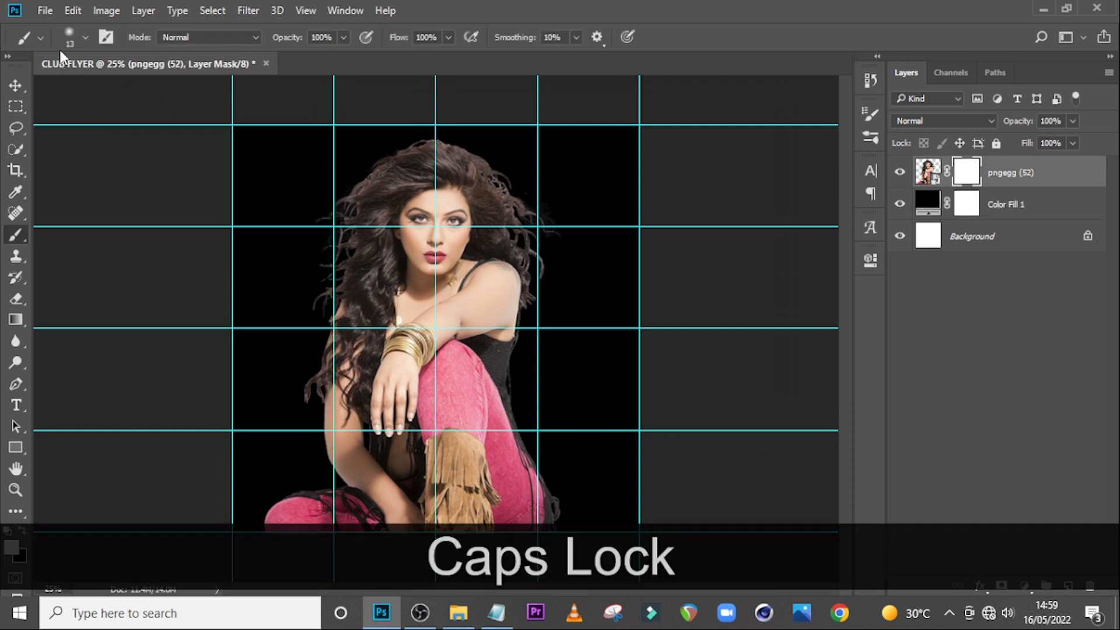
- Review the General Brushes presets and enlarge the soft brush to 1000 px
left_click(86, 37)
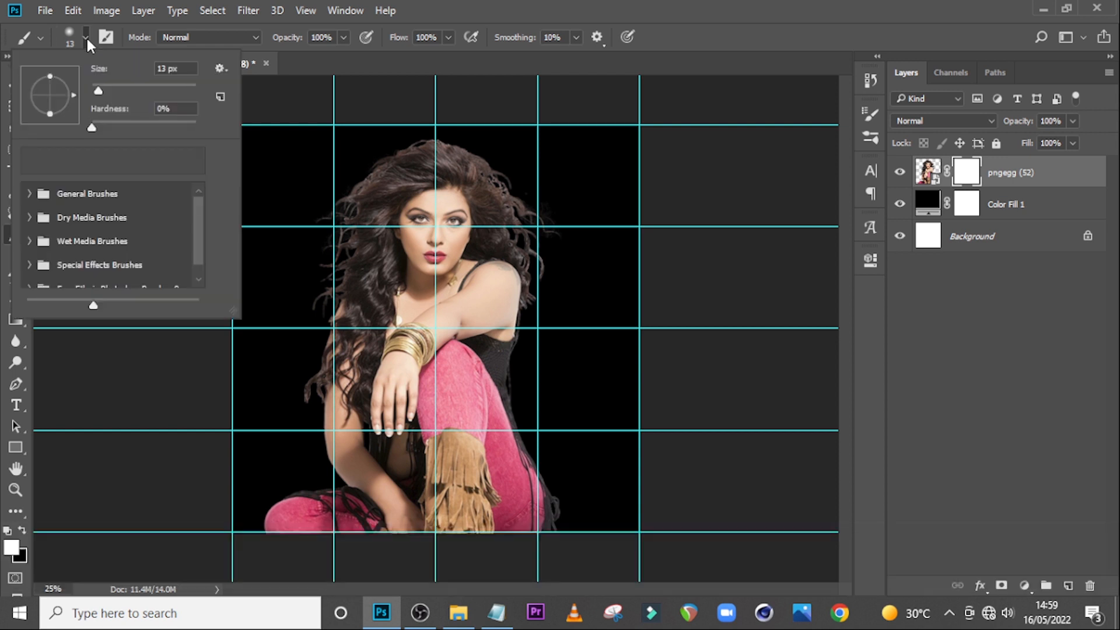
left_click(47, 198)
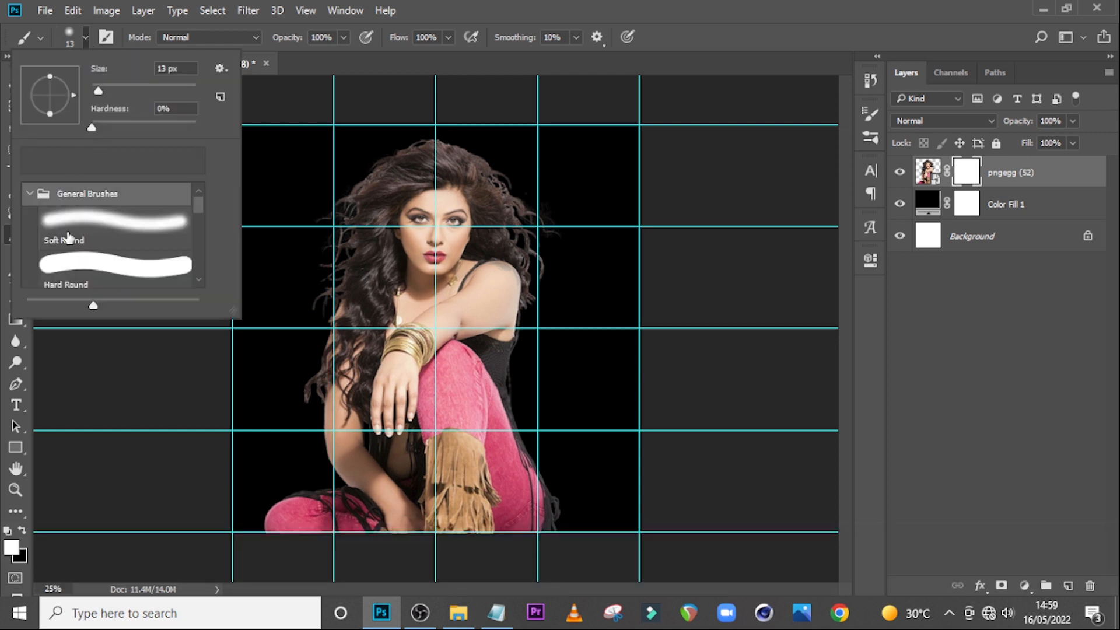
left_click(514, 4)
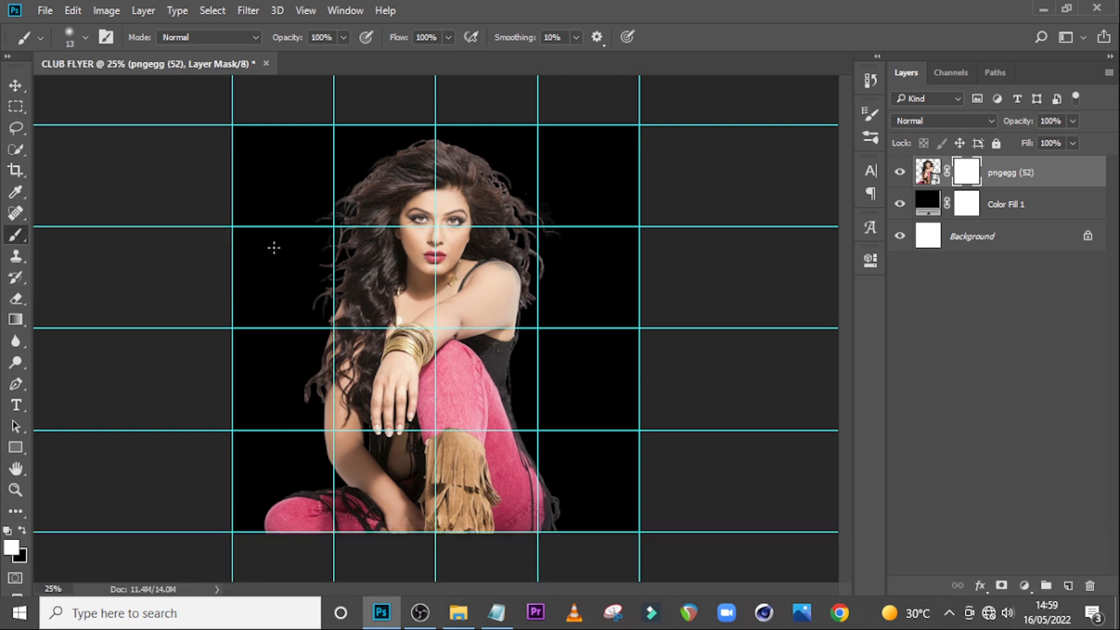
key("bracketright")
key("bracketright")
key("bracketright")
key("bracketright")
key("bracketright")
key("bracketright")
key("bracketright")
key("bracketright")
key("bracketright")
key("bracketright")
key("bracketright")
key("bracketright")
key("bracketright")
key("bracketright")
key("bracketright")
key("bracketright")
key("bracketright")
key("bracketright")
key("bracketright")
key("bracketright")
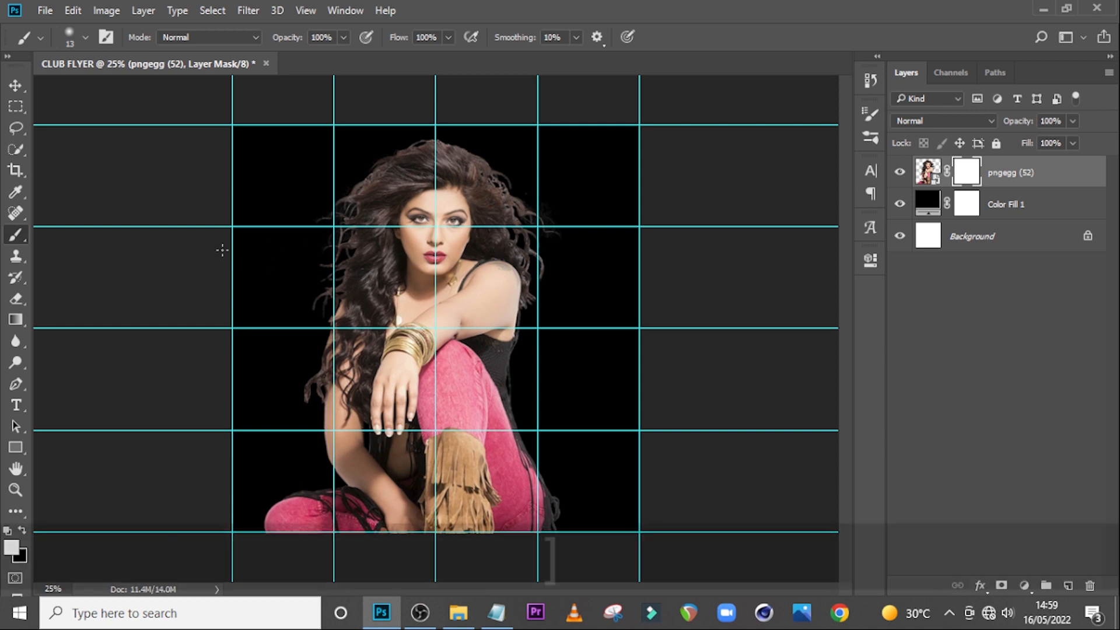
key("bracketright")
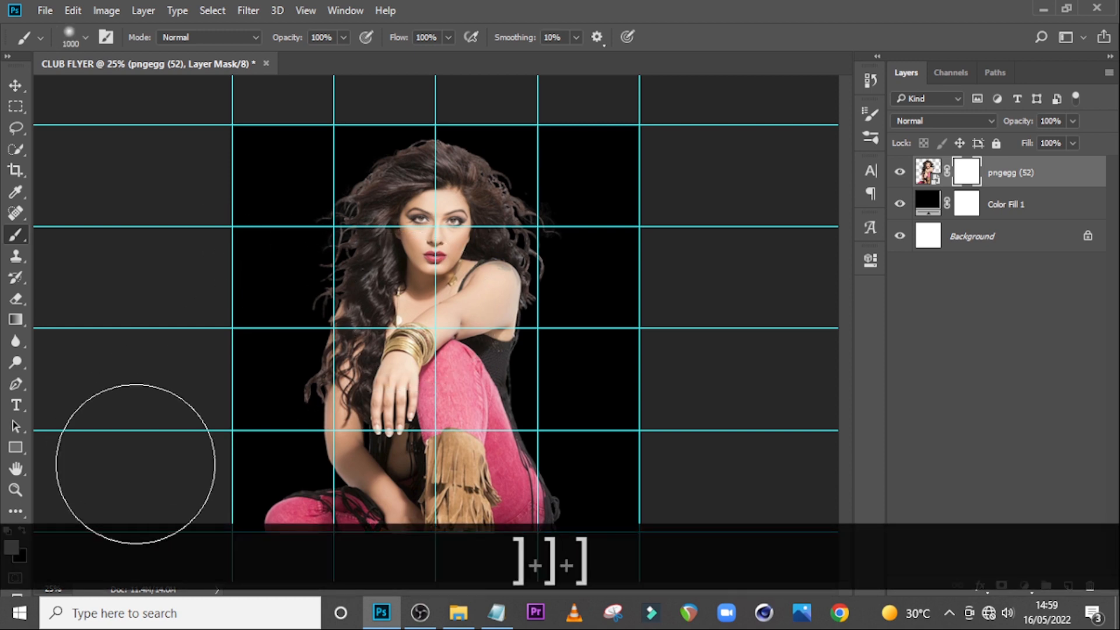
- Fade out the woman's lower edge by painting black on her layer mask with a soft 600 px brush
left_click(12, 547)
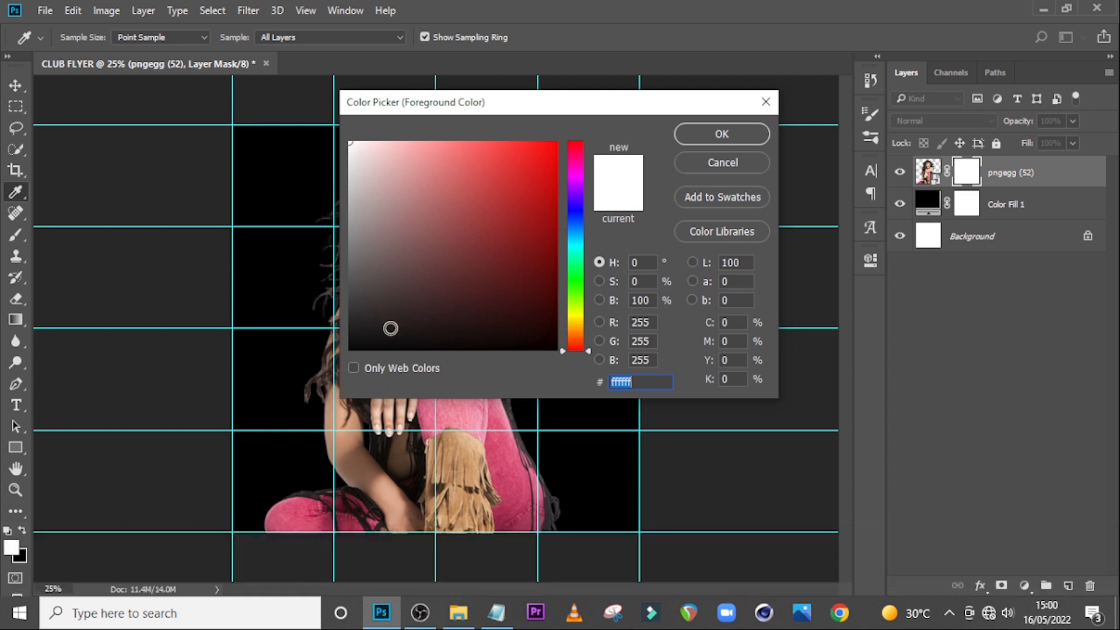
left_click_drag(387, 325, 313, 358)
left_click(749, 129)
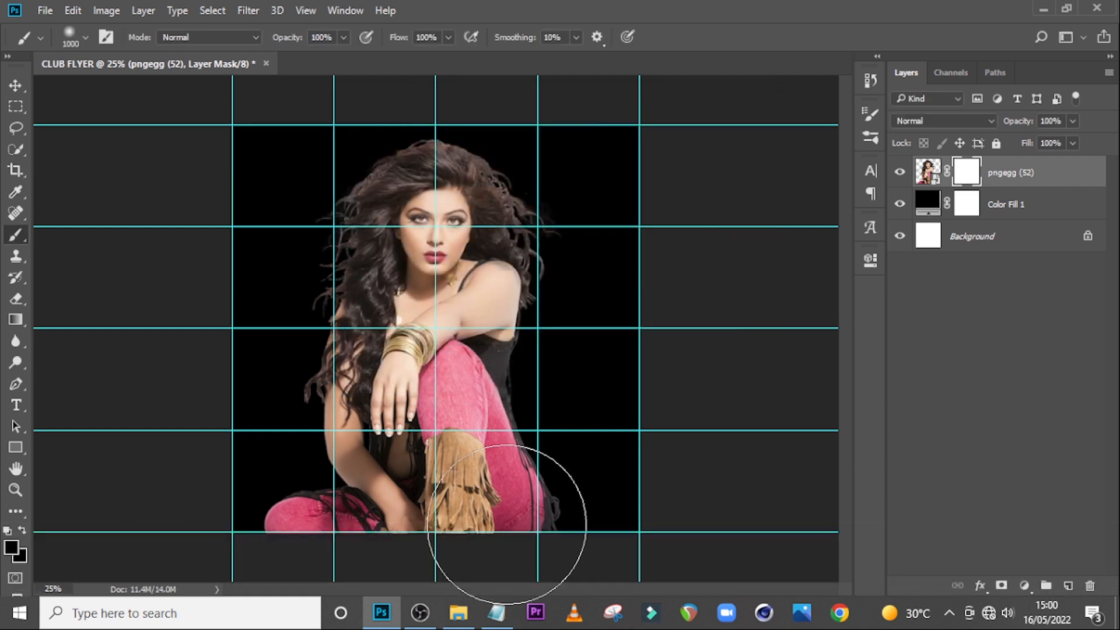
key("bracketleft")
key("bracketleft")
key("bracketleft")
mouse_move(548, 539)
left_mouse_down()
mouse_move(220, 533)
mouse_move(543, 536)
mouse_move(430, 552)
left_mouse_up()
left_click(1044, 172)
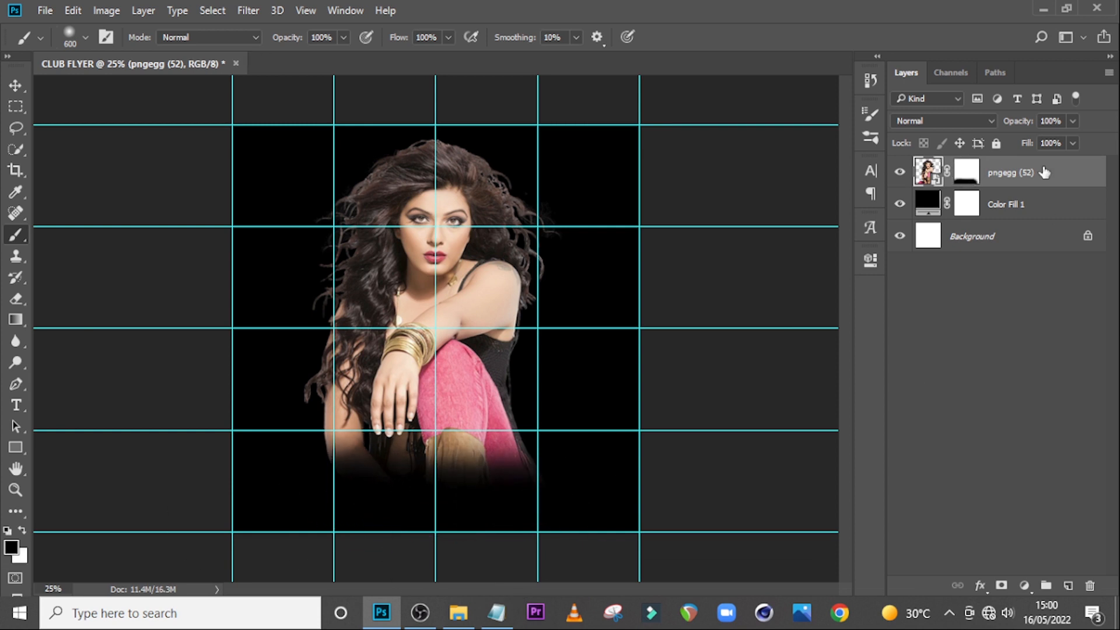
- Add an Inner Glow to the pngegg (52) layer with Soft Light blend mode and 43% opacity
key("h")
double_click(1087, 163)
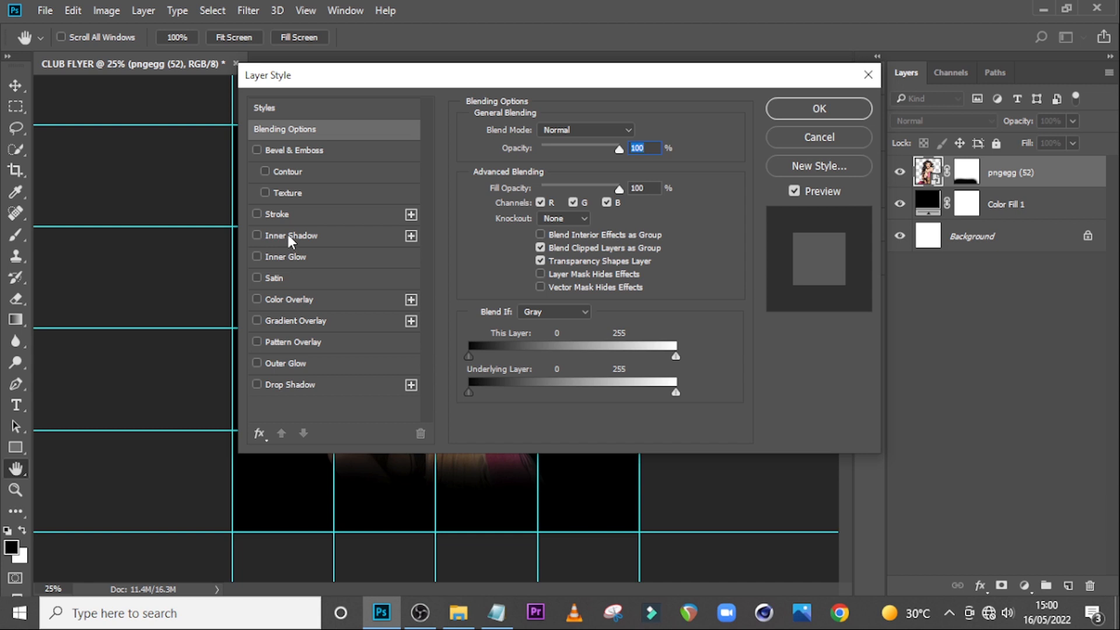
left_click(289, 257)
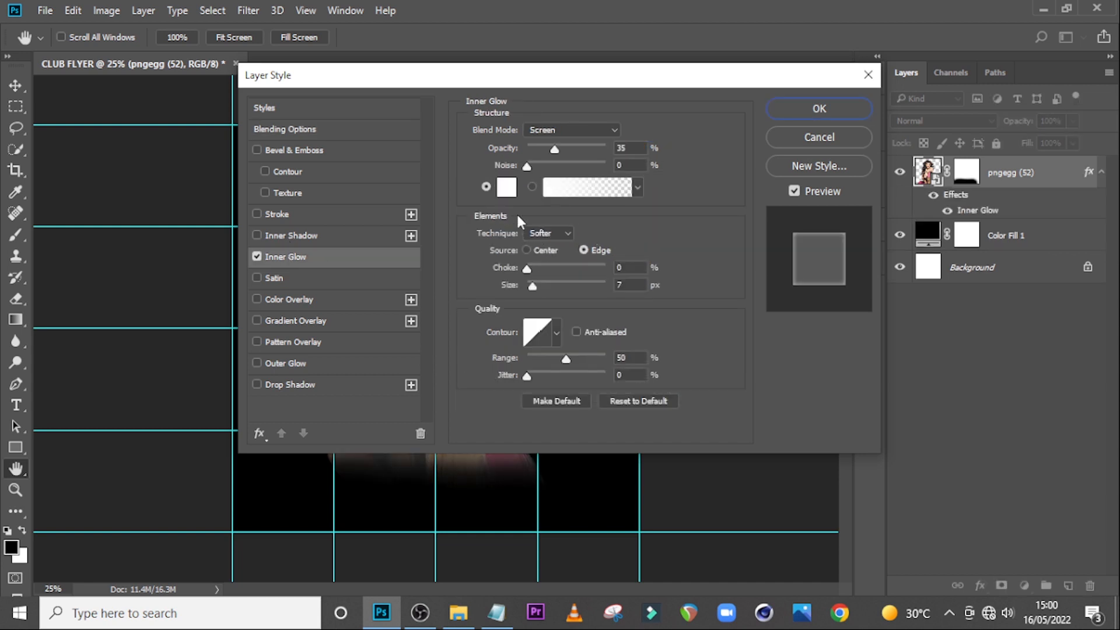
left_click(542, 129)
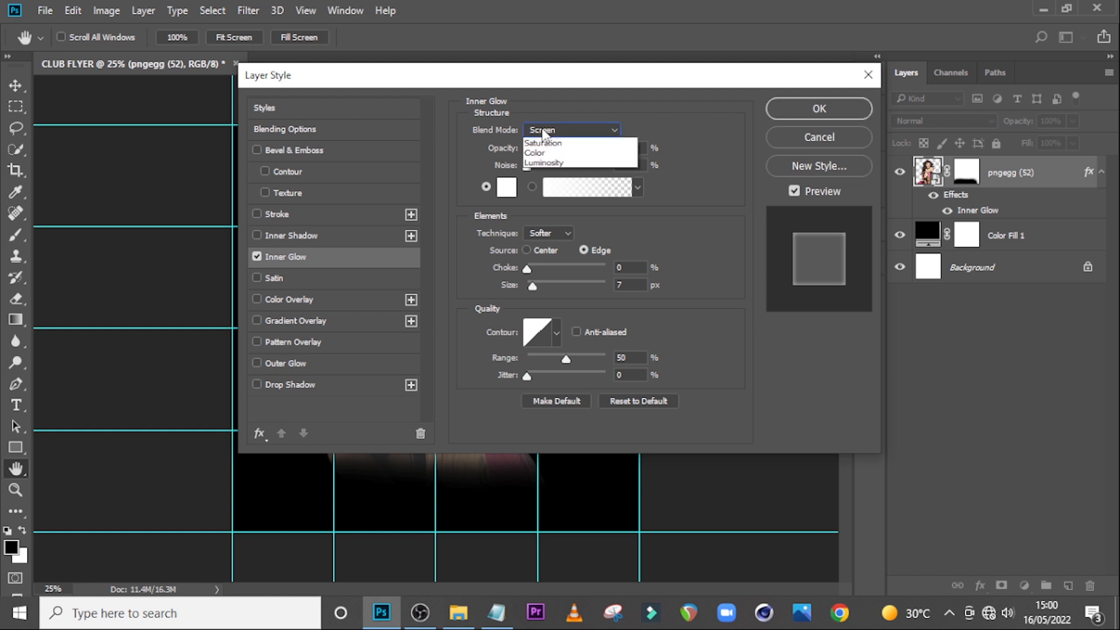
left_click(542, 301)
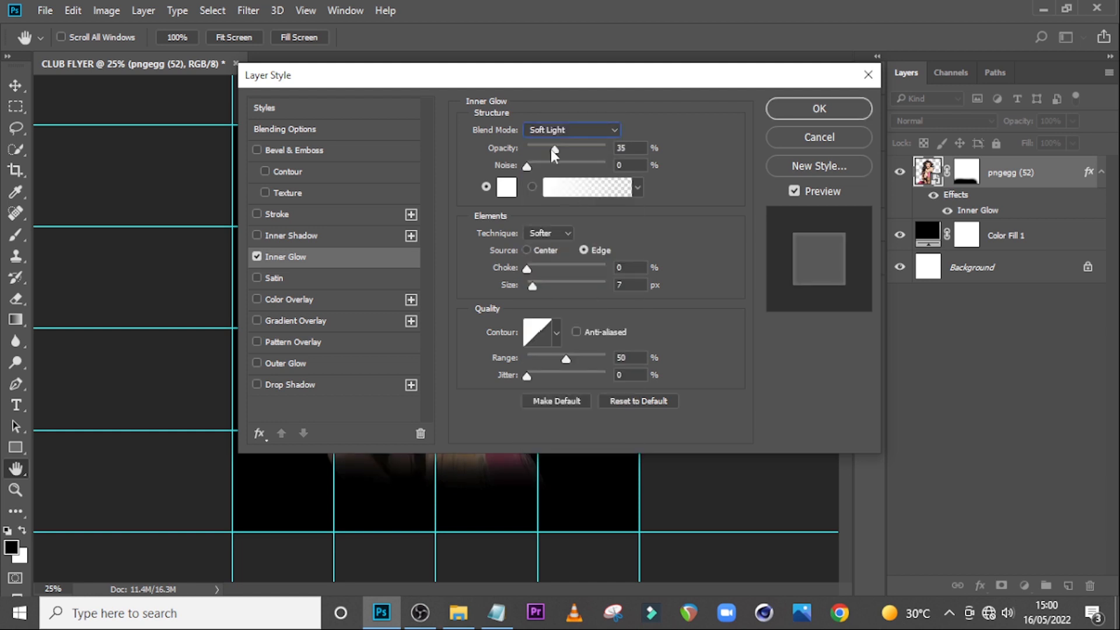
key("Tab")
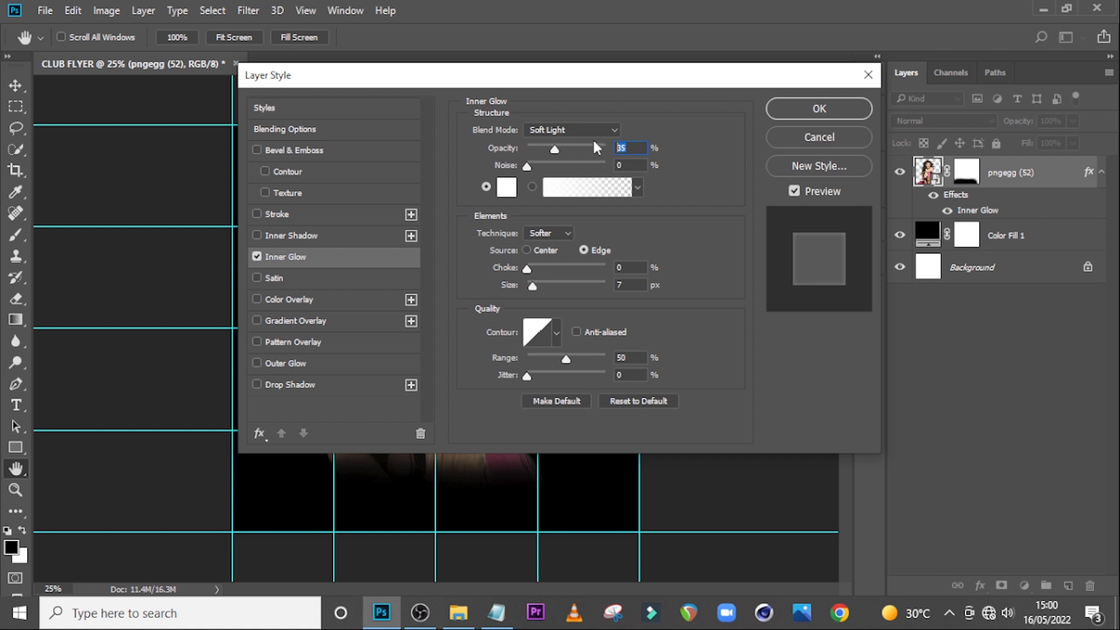
type("43")
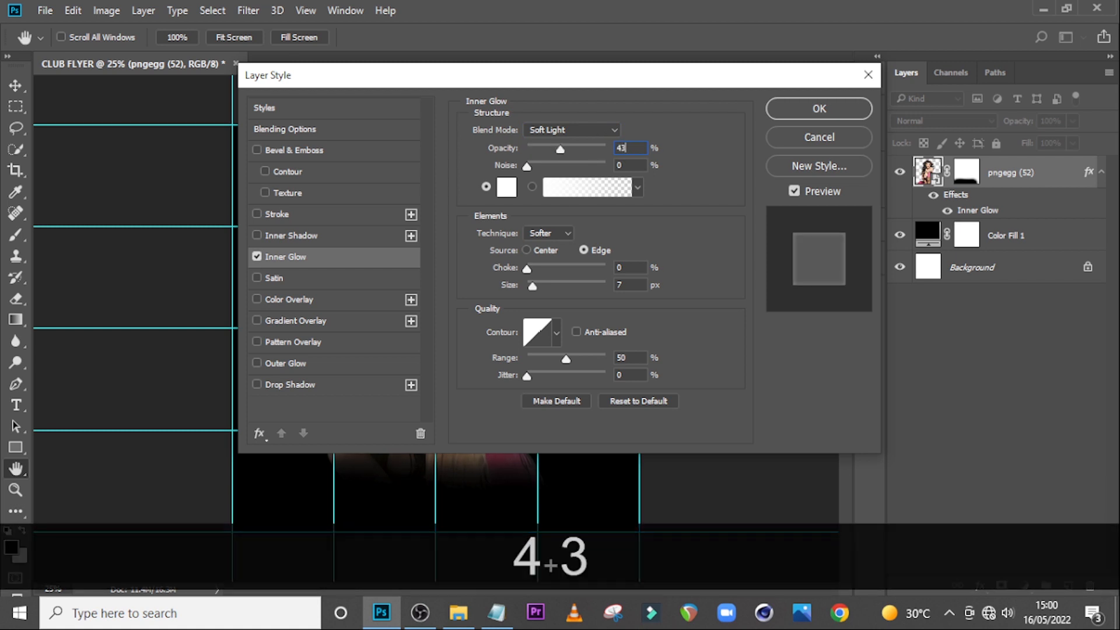
- Set the Inner Glow color to dark magenta 420328
left_click(516, 188)
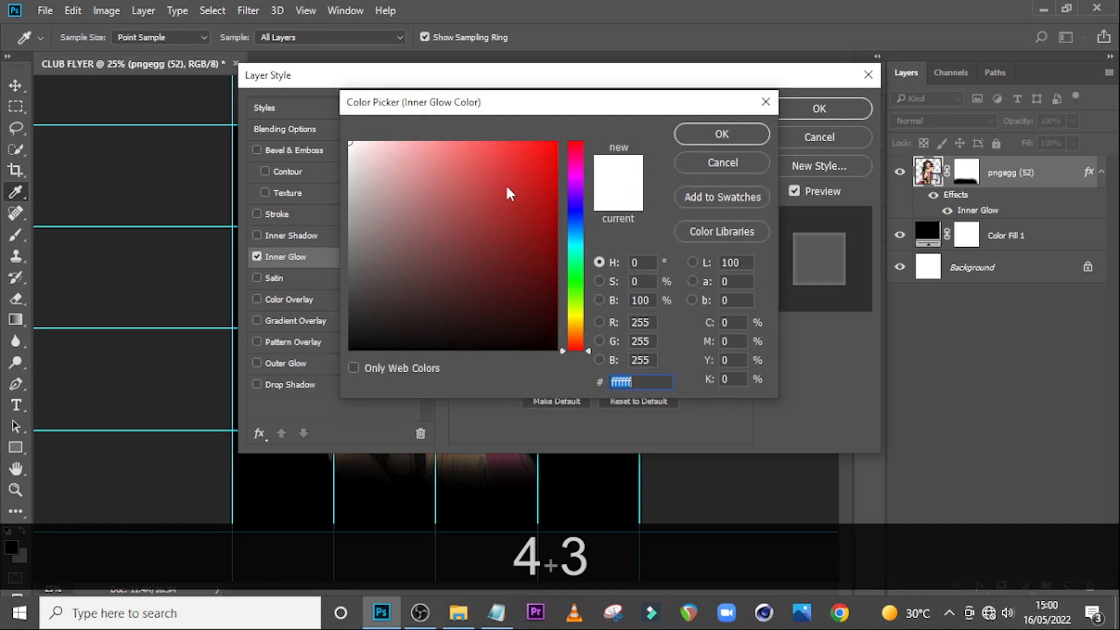
type("4")
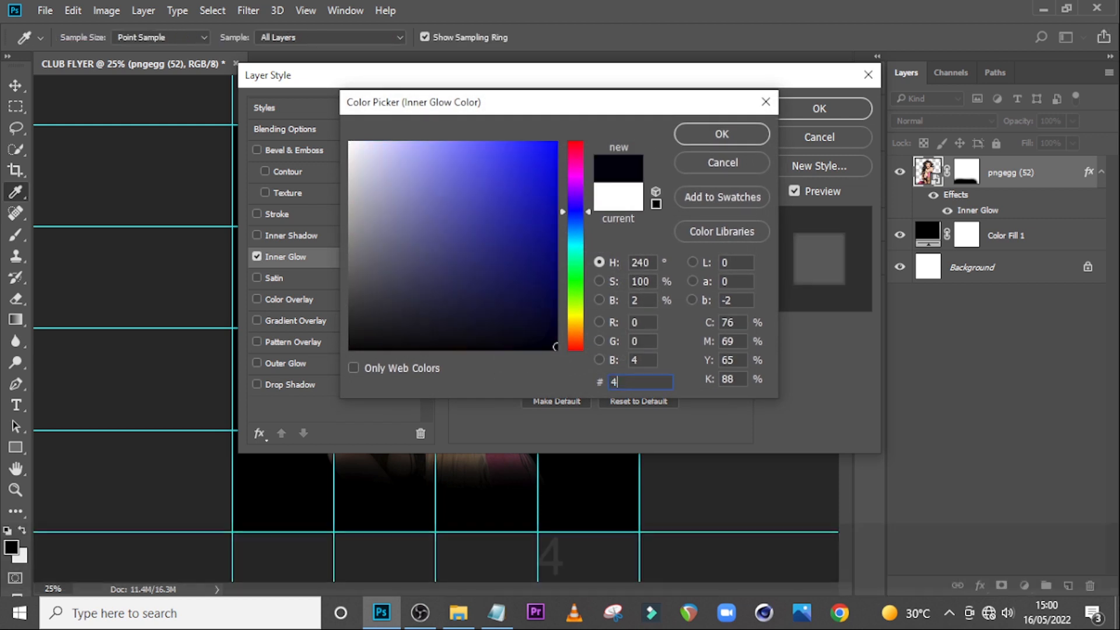
type("20")
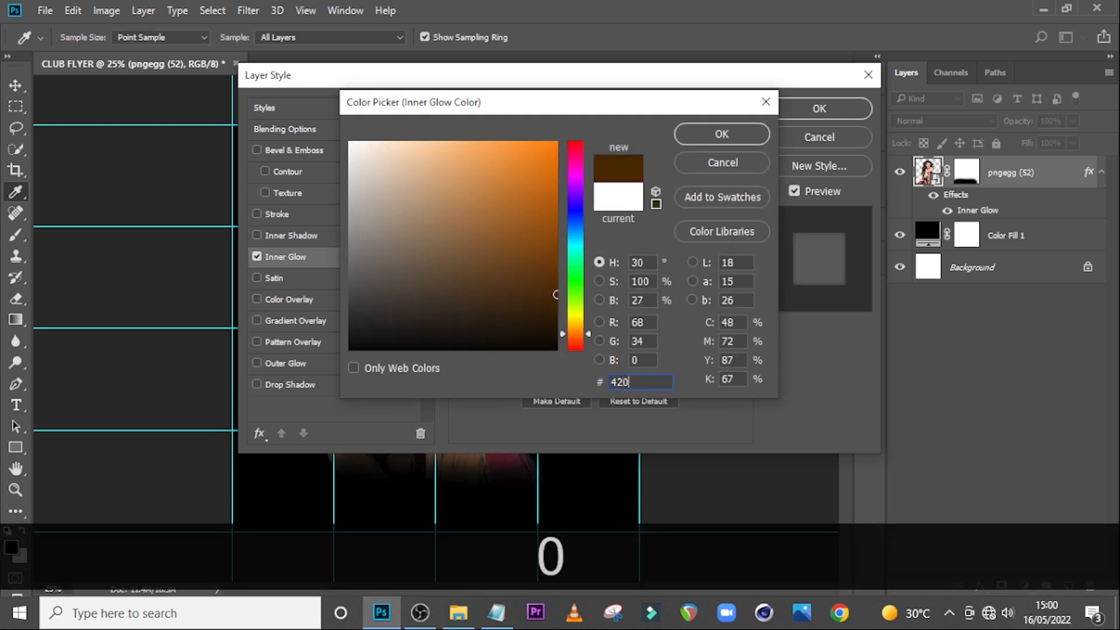
type("328")
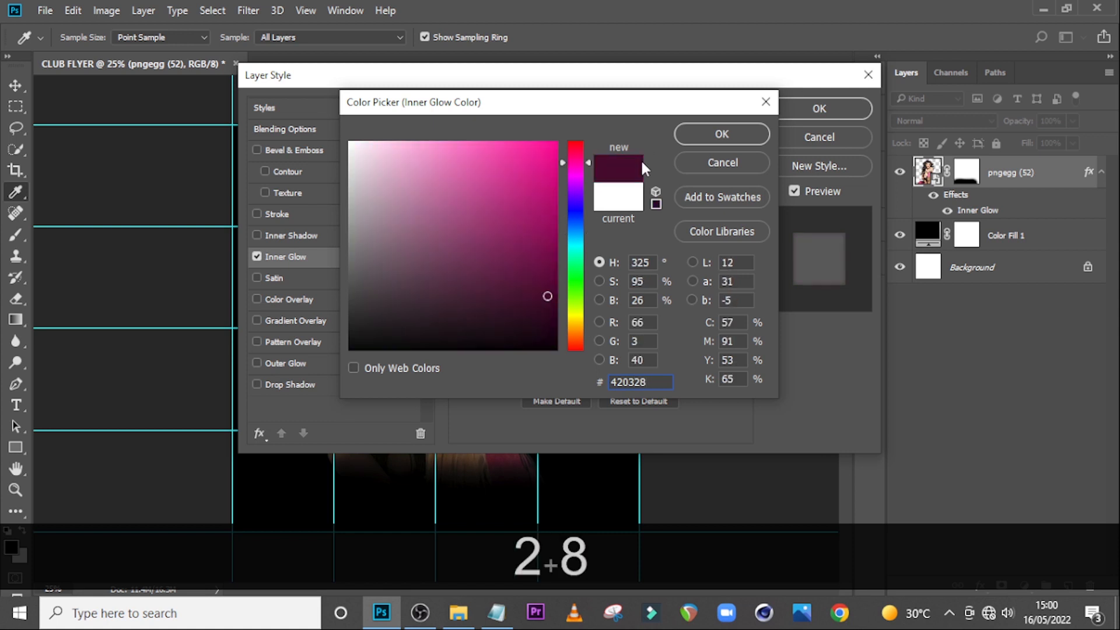
left_click(747, 132)
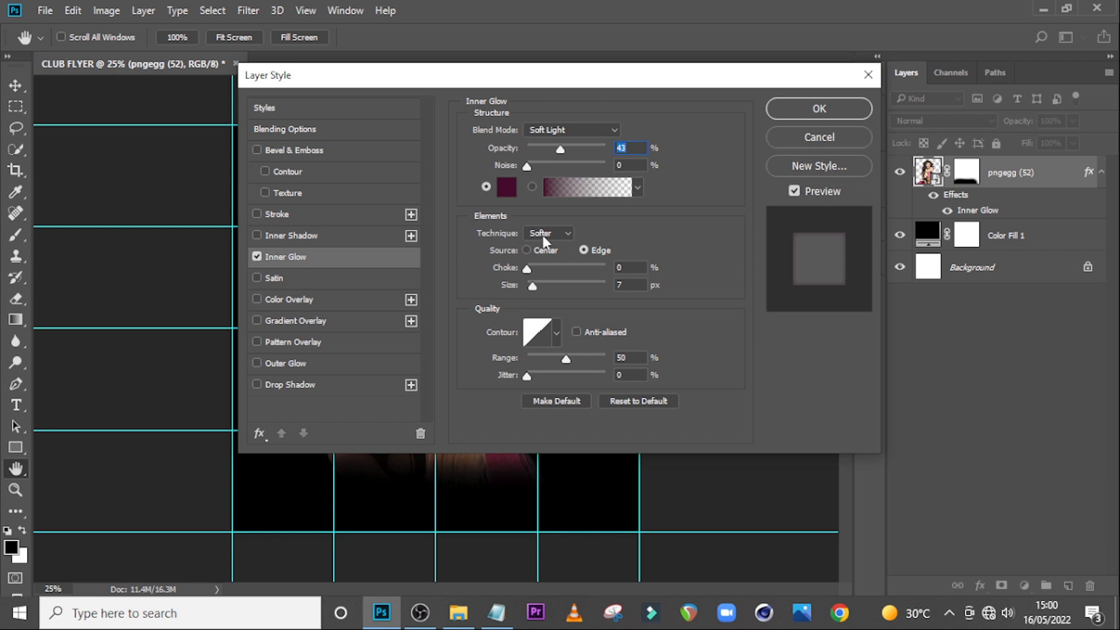
- Set the Inner Glow size to 101 px, raise its opacity to 91%, and apply the layer style
left_click(622, 283)
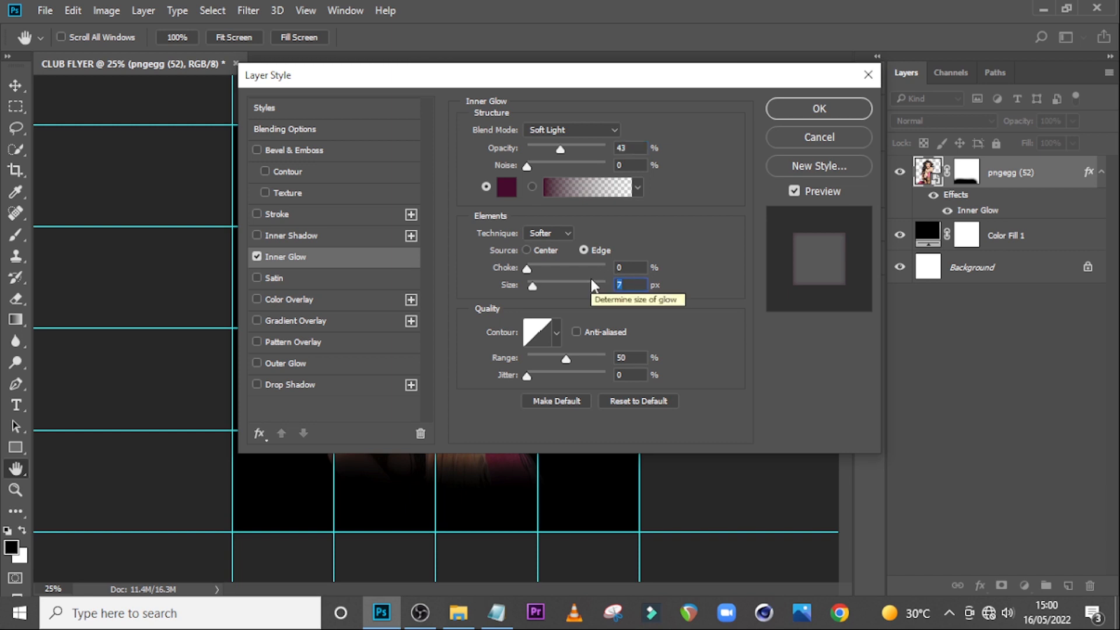
type("101")
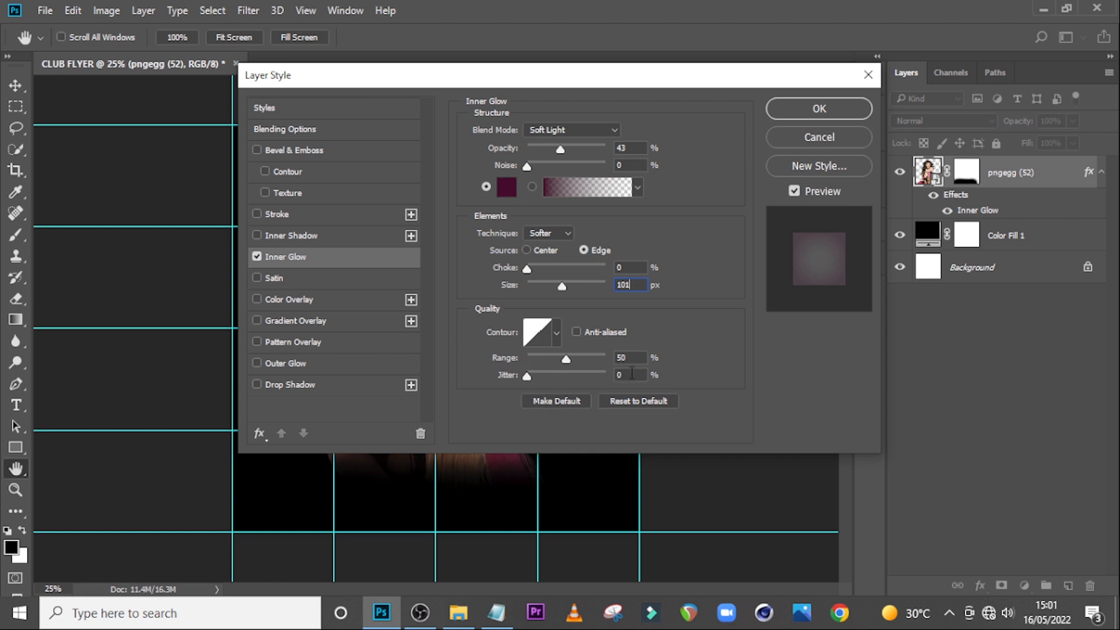
left_click_drag(663, 88, 631, 338)
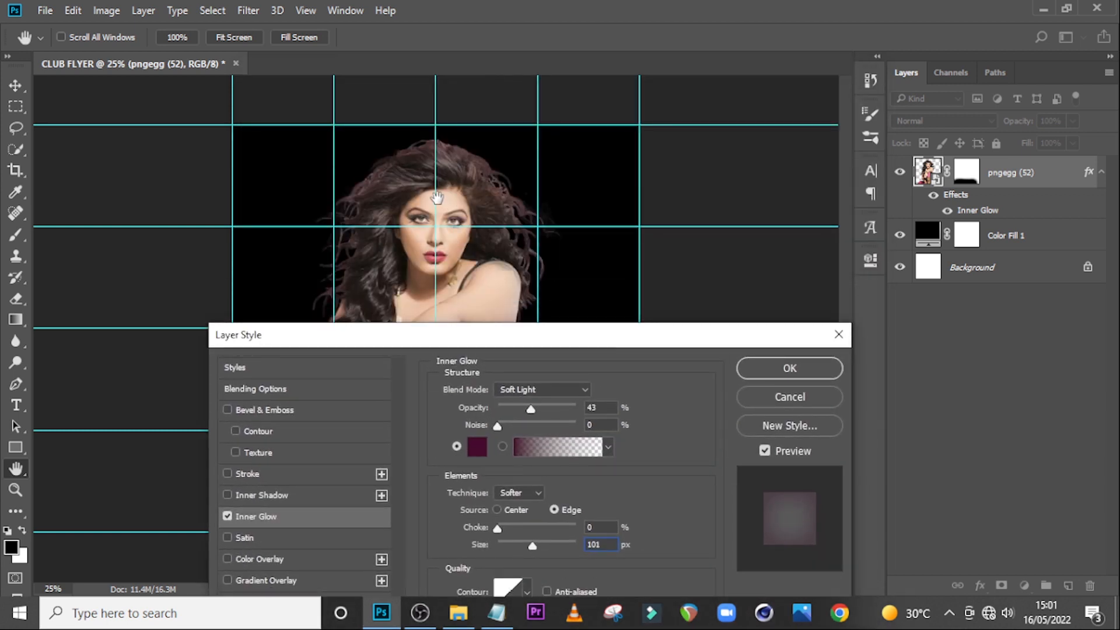
left_click_drag(572, 348, 674, 215)
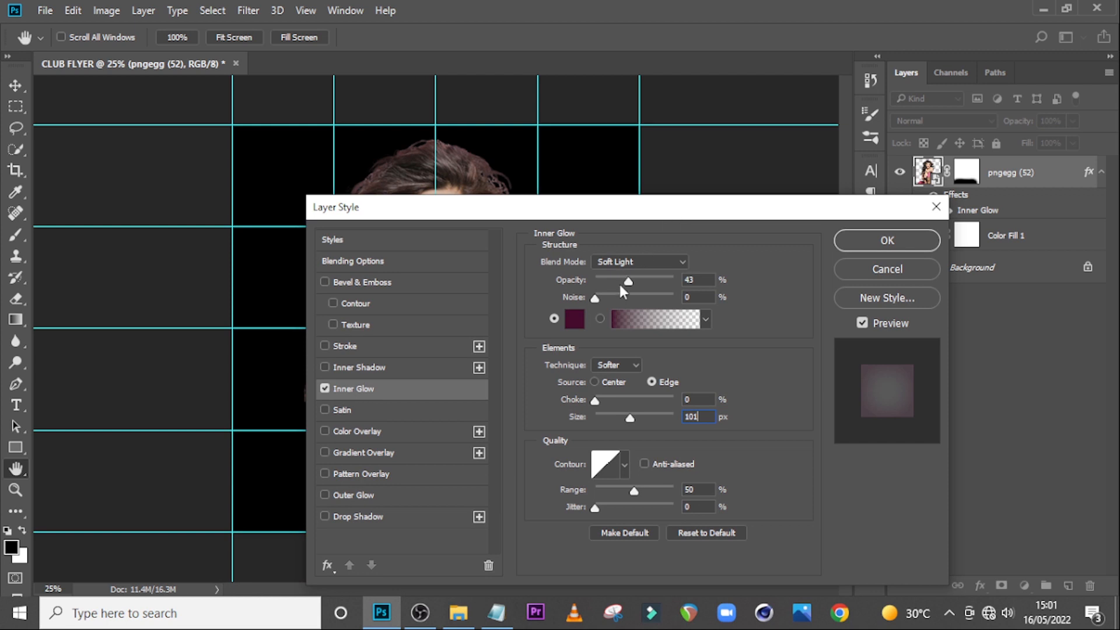
left_click_drag(632, 281, 667, 275)
left_click_drag(644, 214, 504, 472)
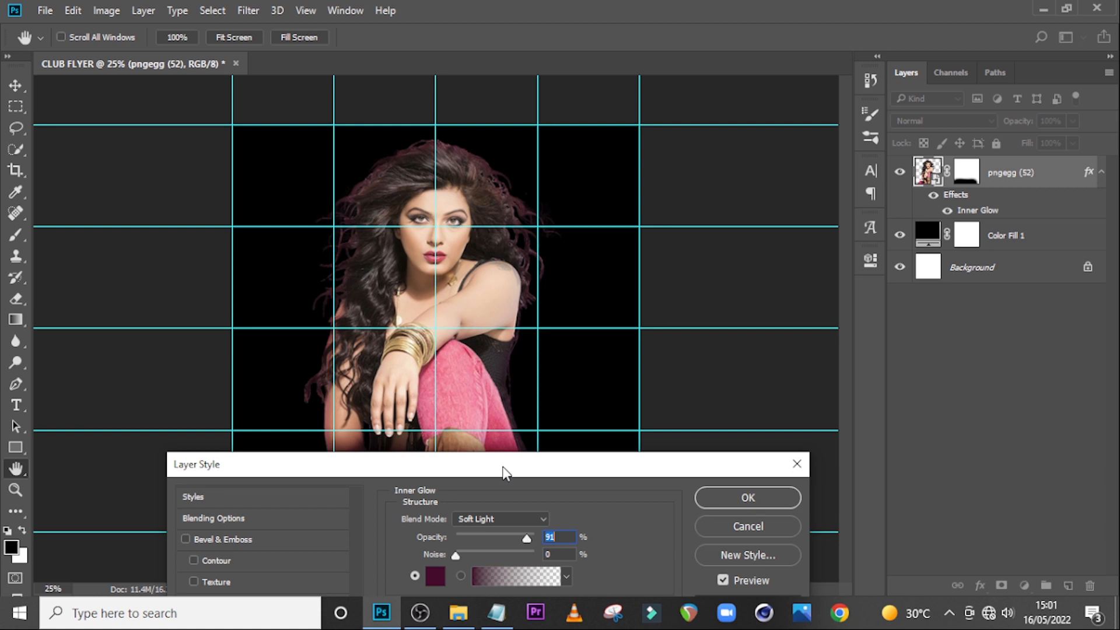
left_click(770, 498)
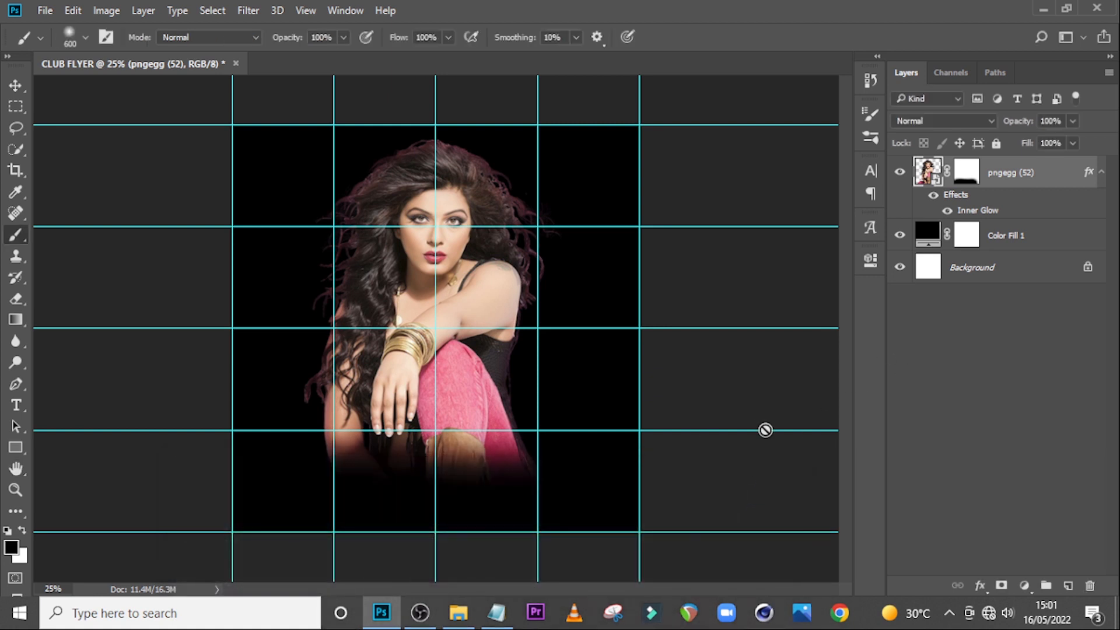
left_click(1102, 171)
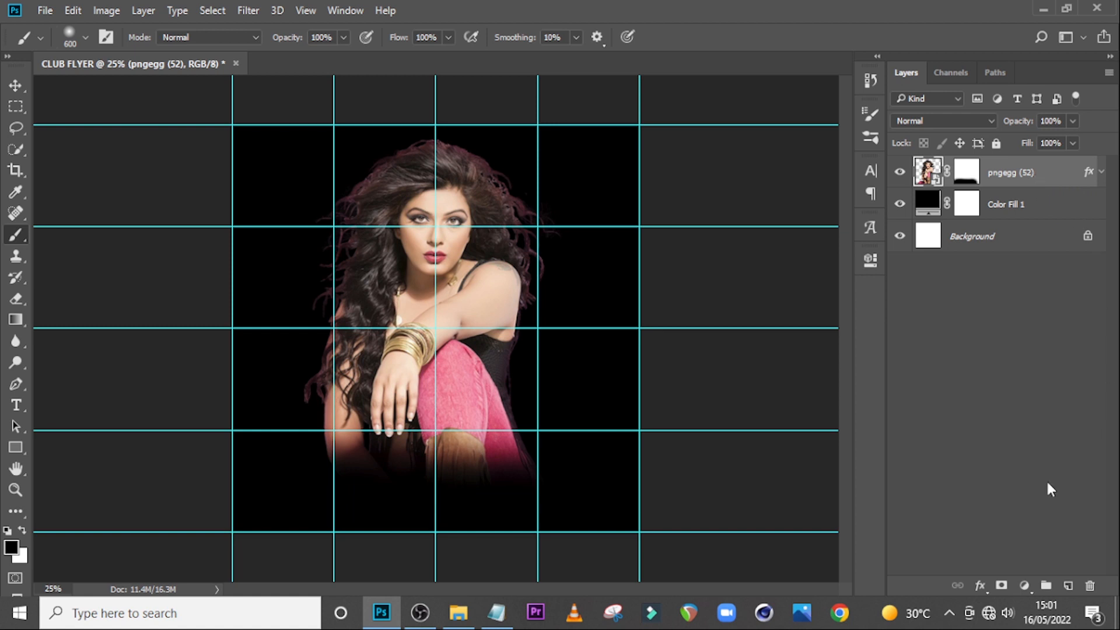
- Add a Color Balance adjustment layer above the woman and clip it to the pngegg (52) layer
left_click(1025, 585)
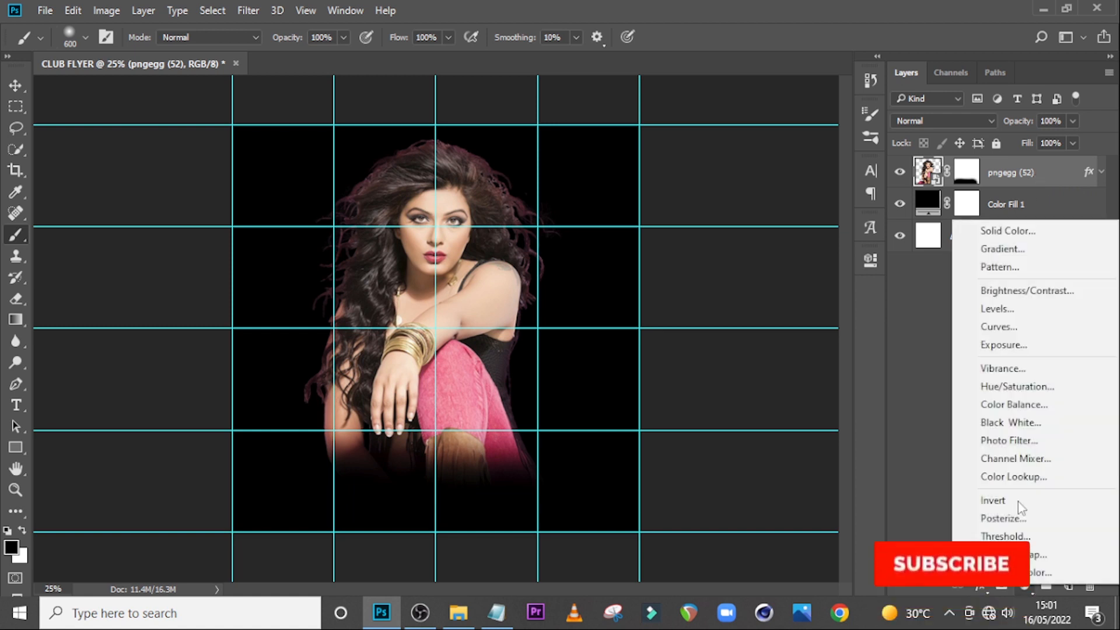
left_click(1010, 402)
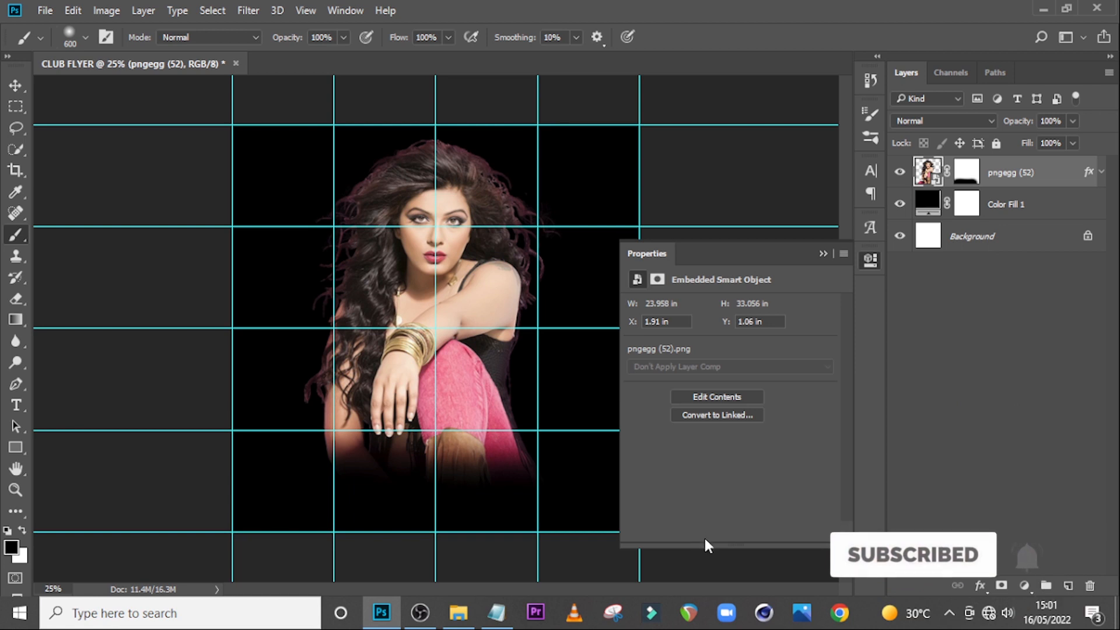
left_click(729, 531)
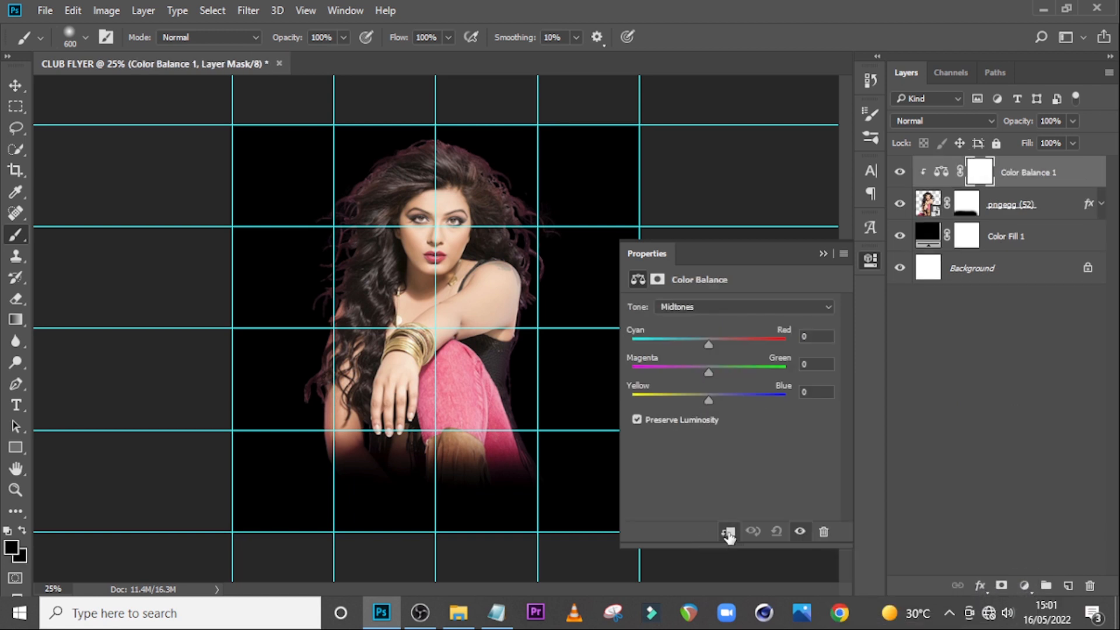
- Set the Color Balance midtones to Cyan-Red 63, Magenta-Green -39 and Yellow-Blue 35
left_click(801, 336)
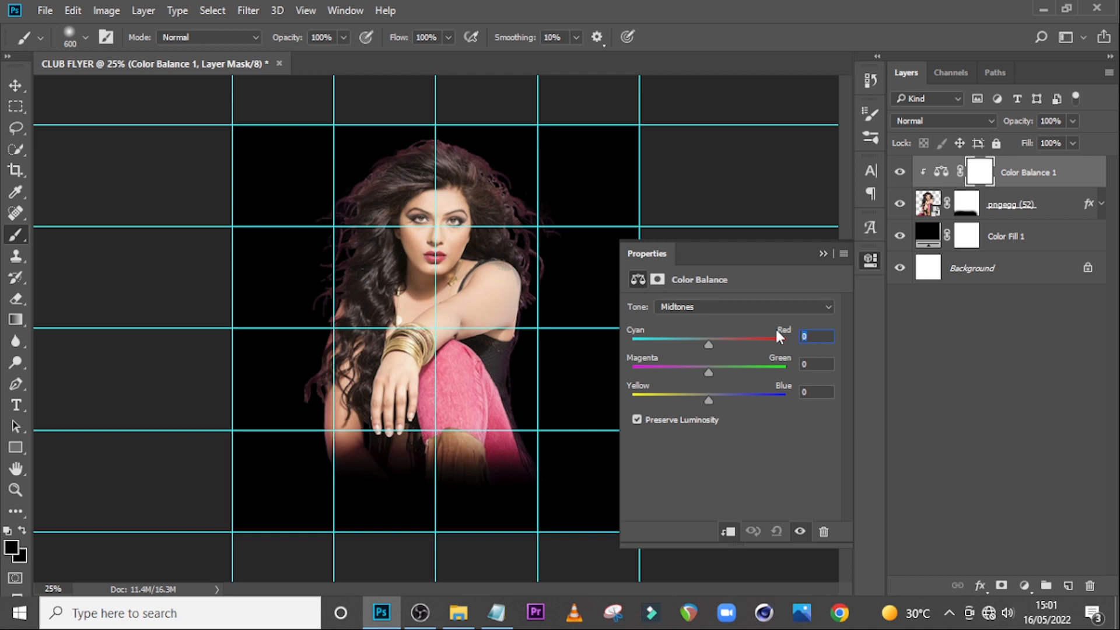
type("3")
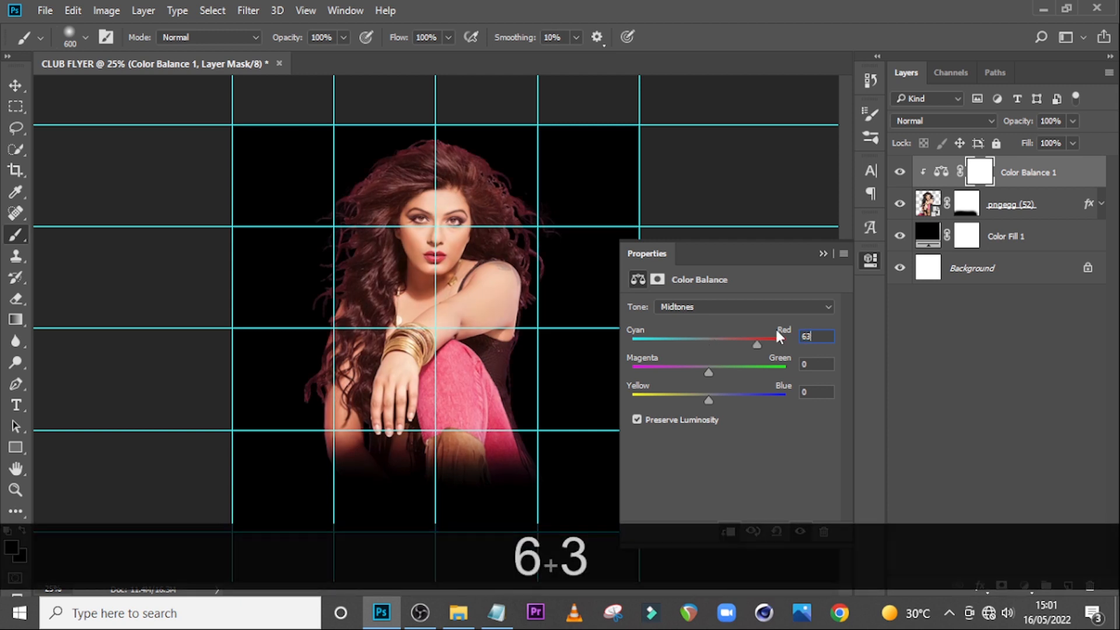
left_click(803, 364)
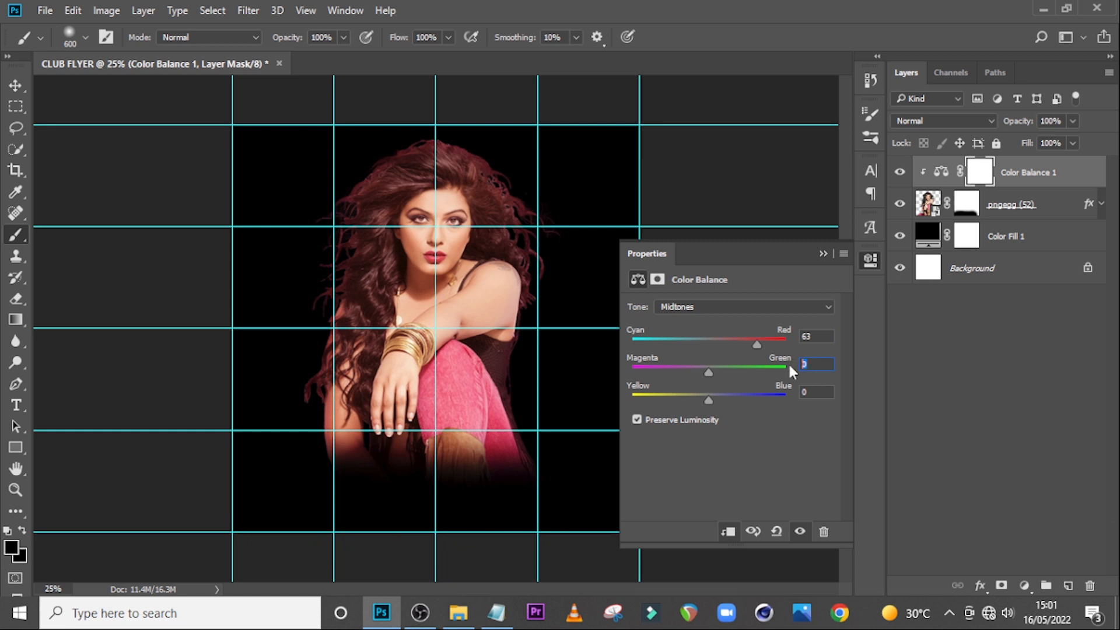
type("-")
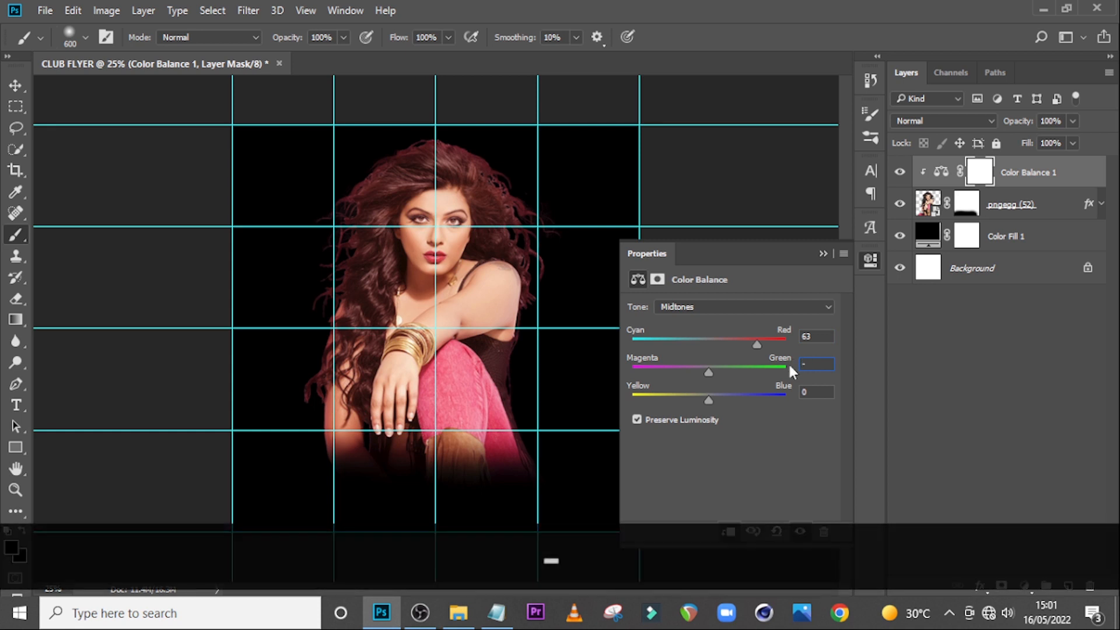
type("39")
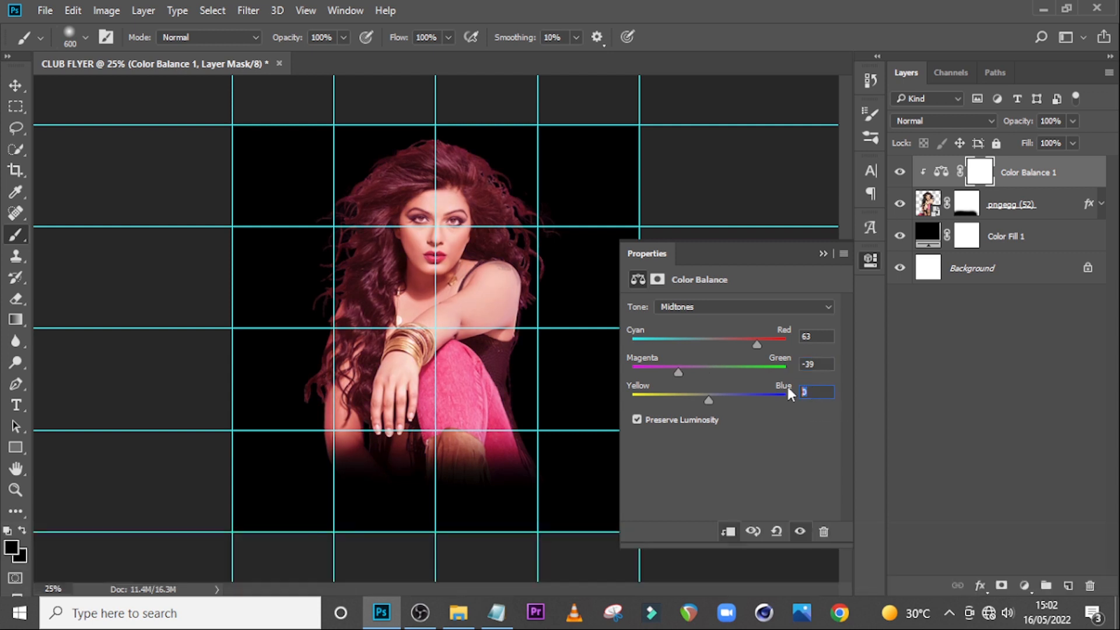
type("35")
left_click(823, 255)
key("v")
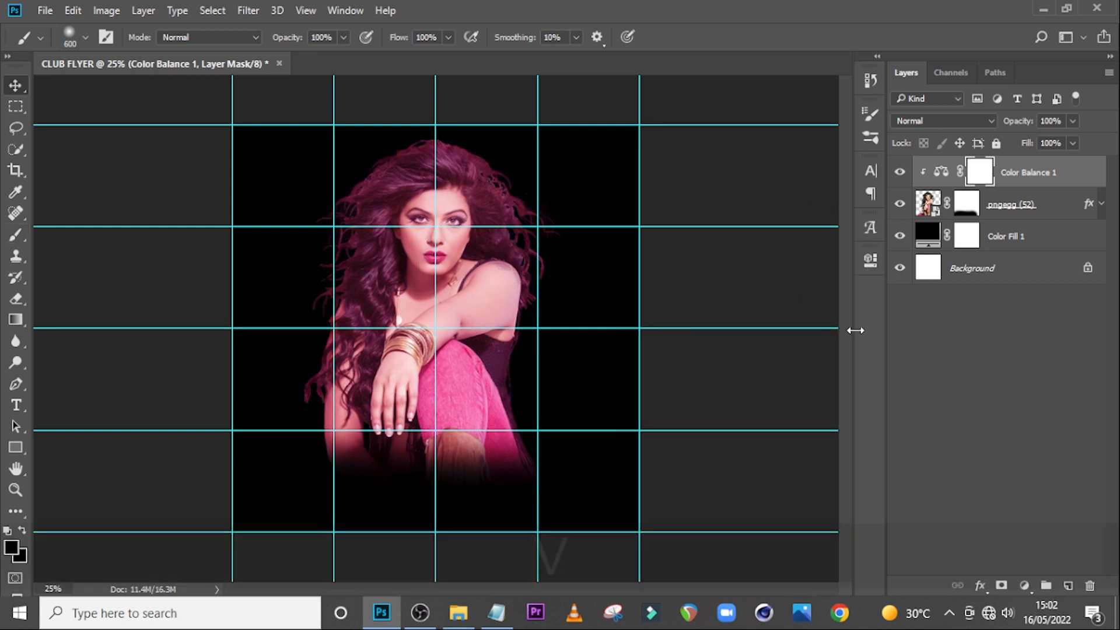
- Add a Levels adjustment layer above Color Balance 1 and clip it to the woman's layer
left_click(1024, 586)
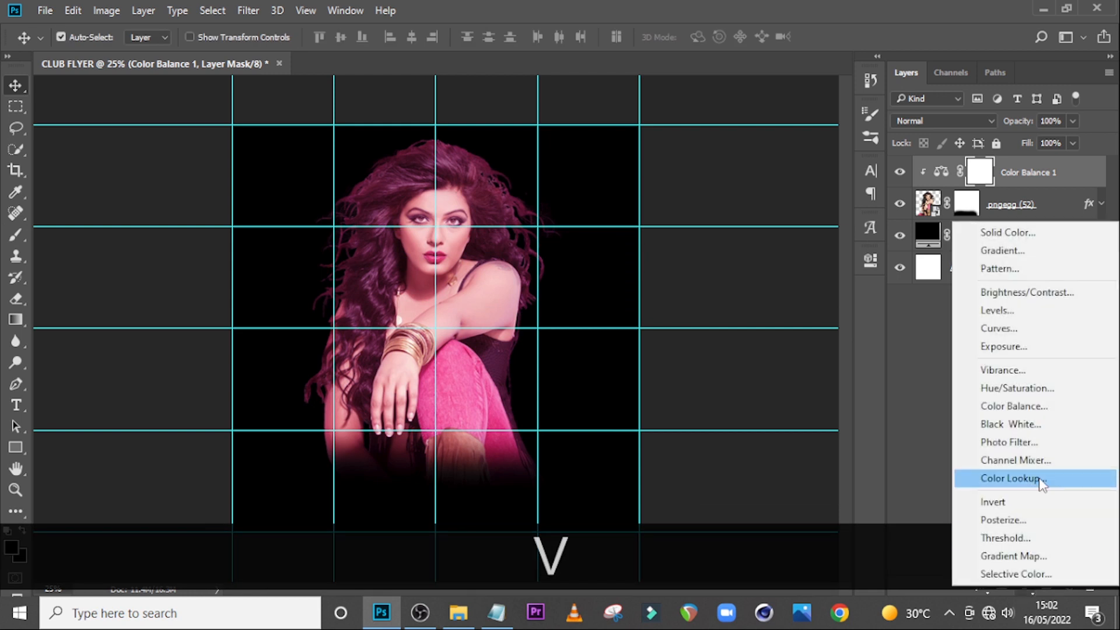
left_click(996, 313)
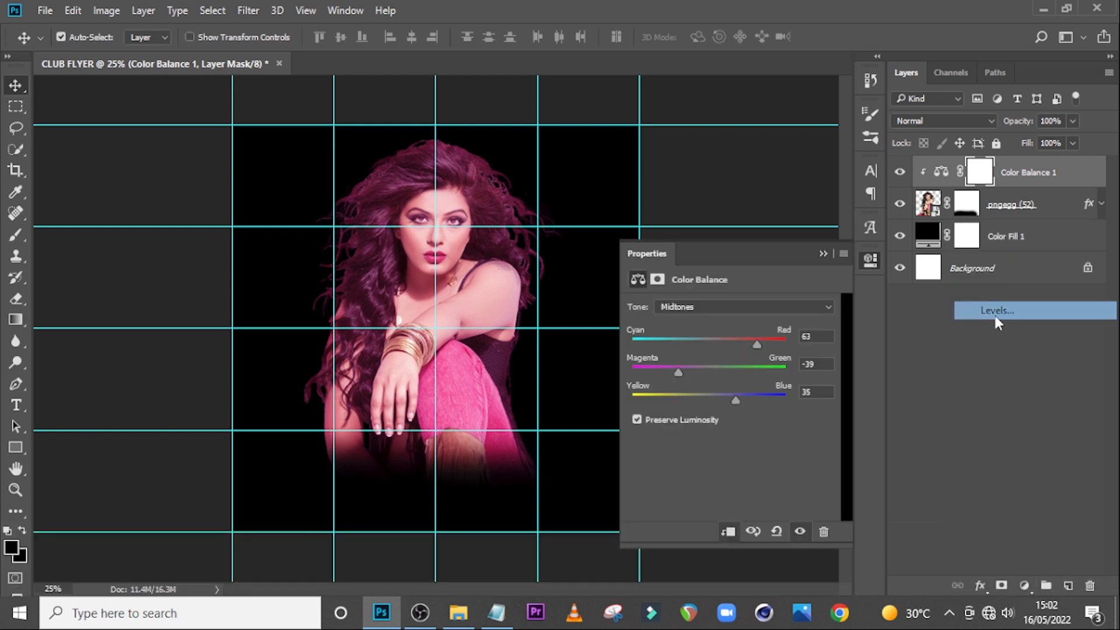
left_click(729, 532)
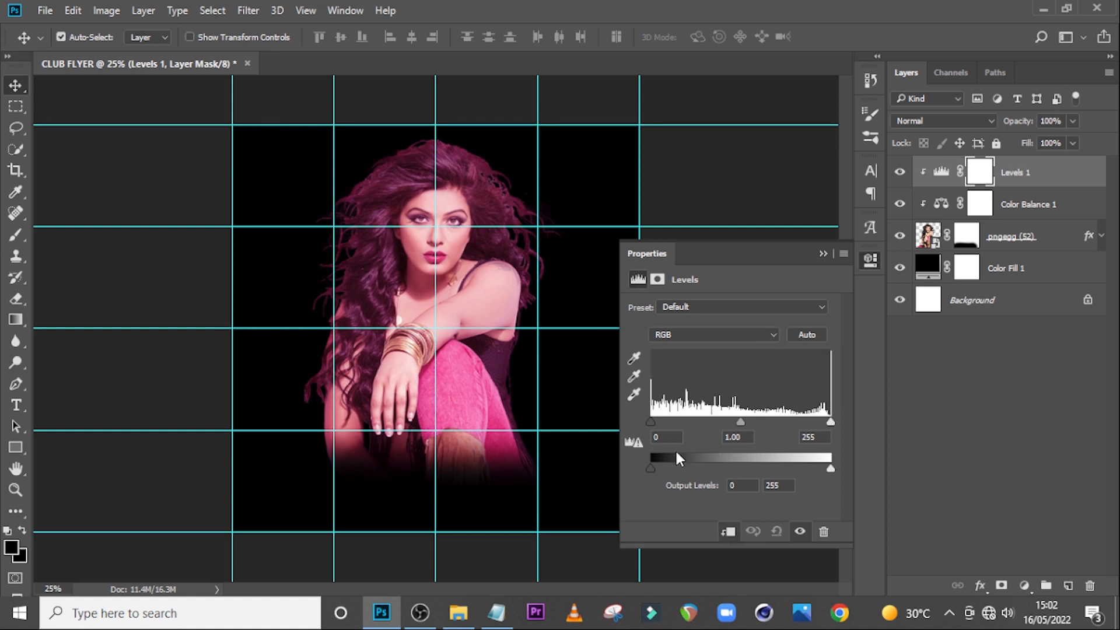
- Set the Levels shadow input to 57 and the midtone input to 0.85
left_click(663, 438)
type("57")
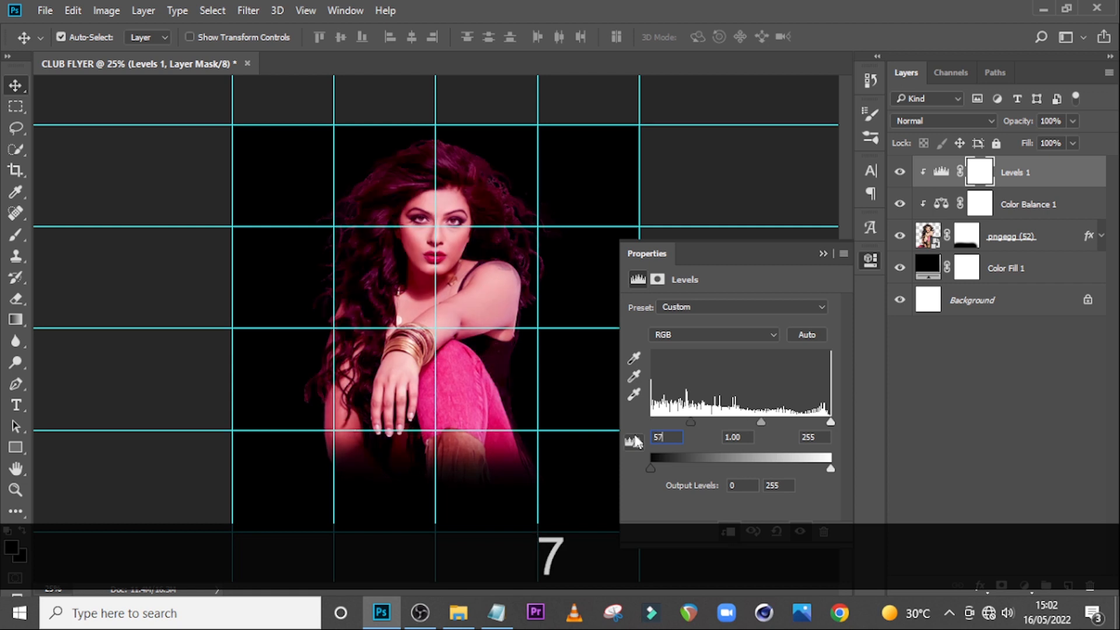
left_click(746, 439)
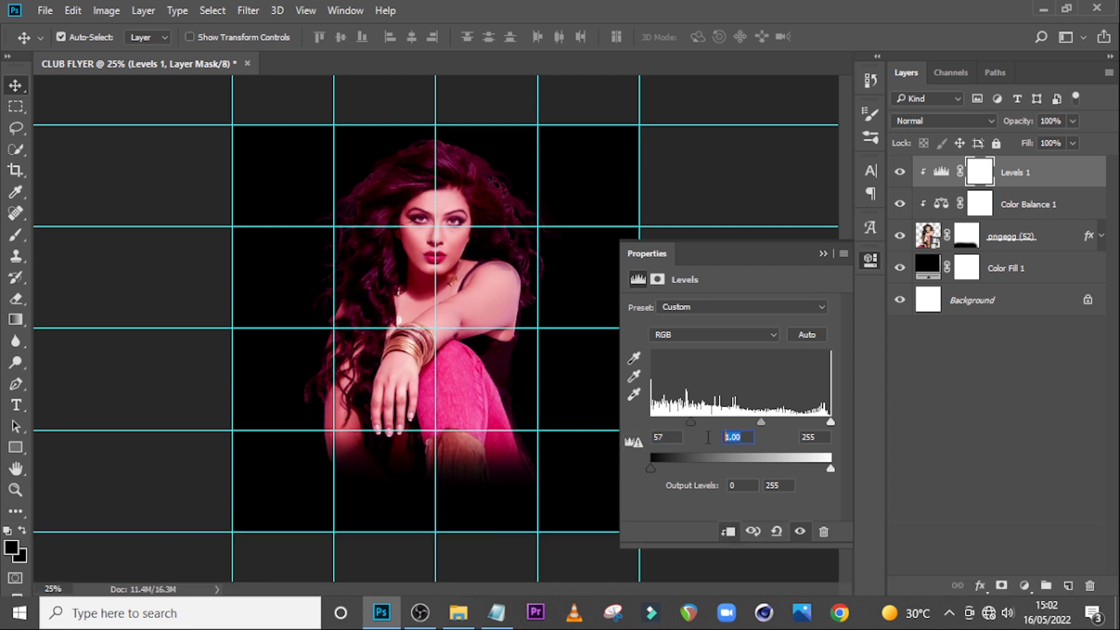
type("0.")
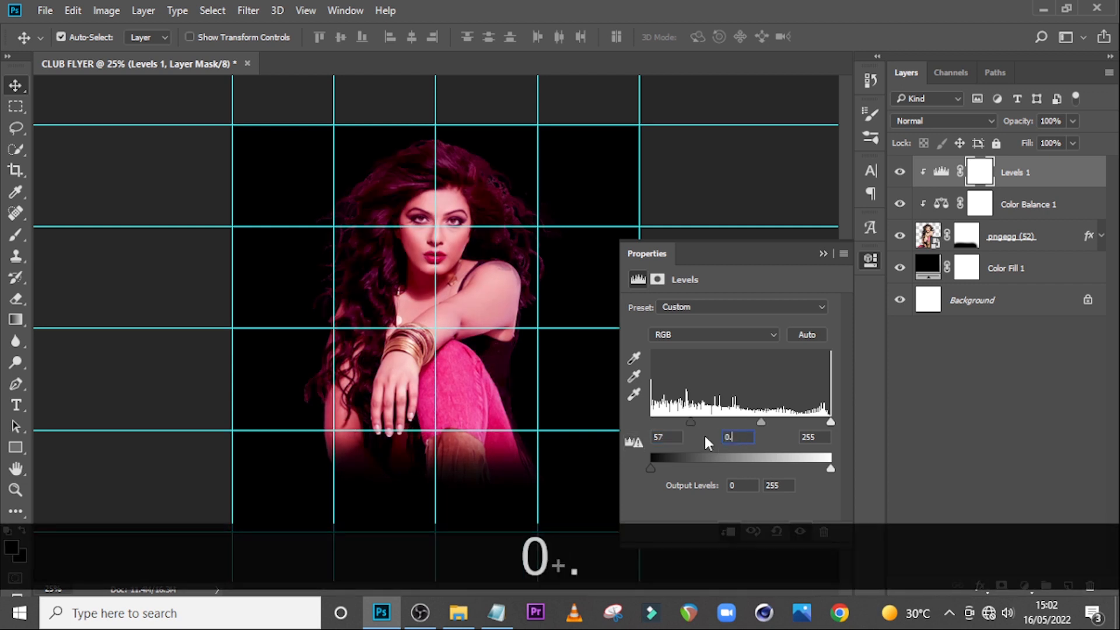
type("85")
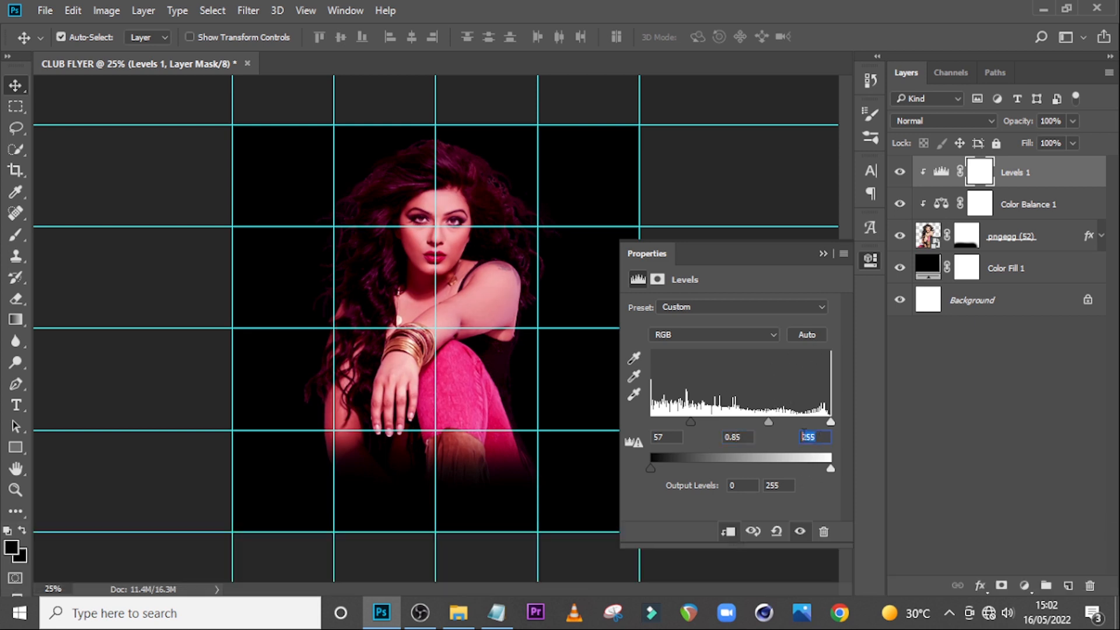
left_click(825, 254)
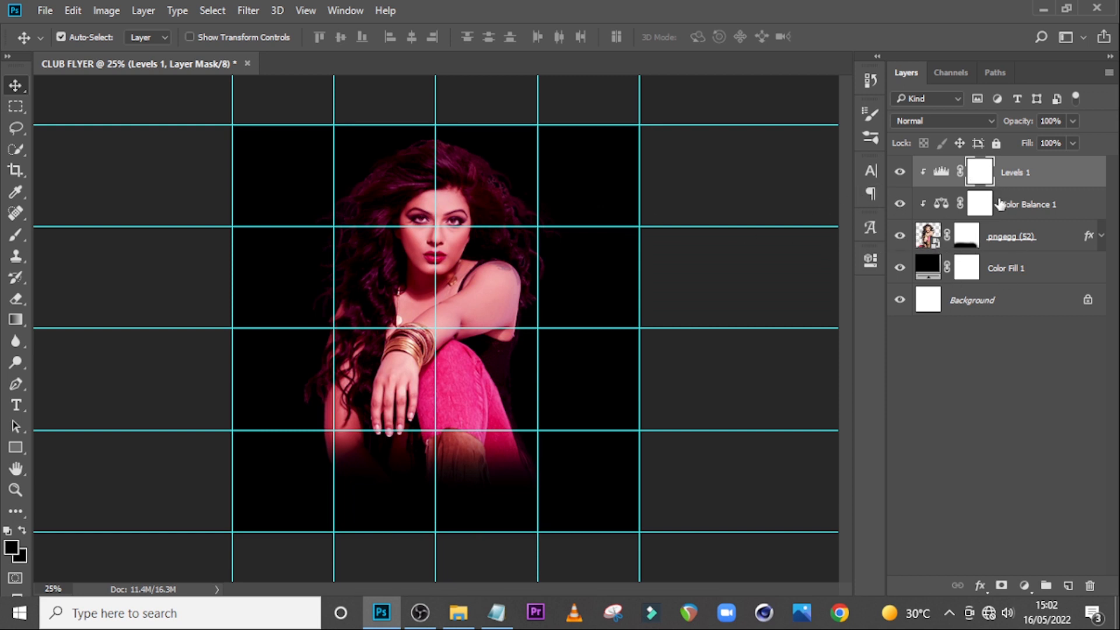
- Group the Levels 1, Color Balance 1 and pngegg (52) layers and name the group MODEL
key("shift")
left_click(1005, 244, "shift")
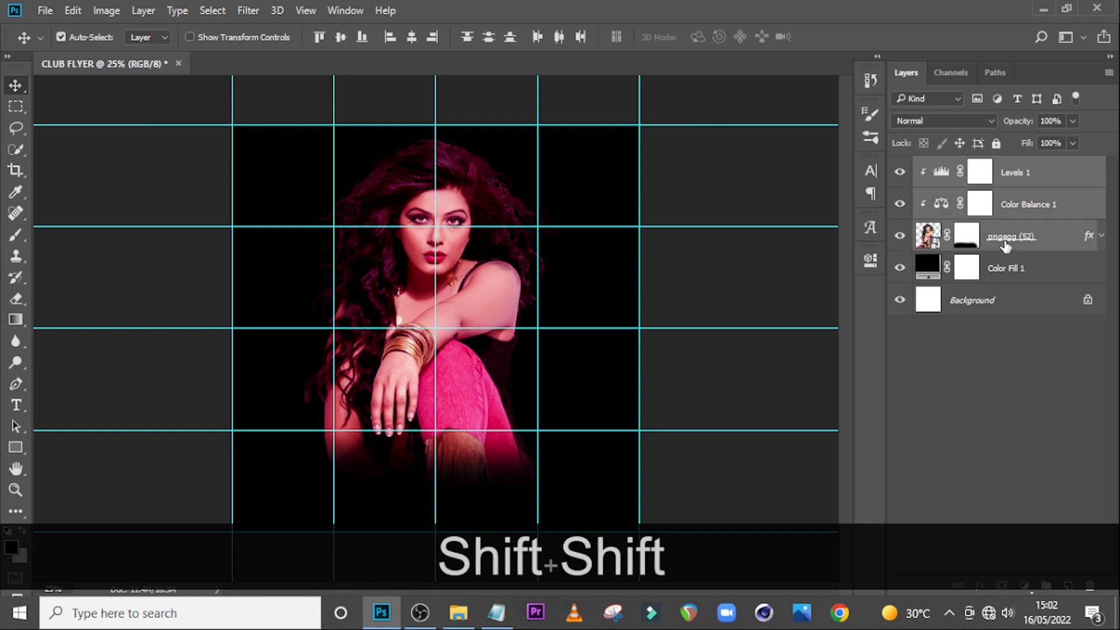
key("ctrl+g")
double_click(963, 167)
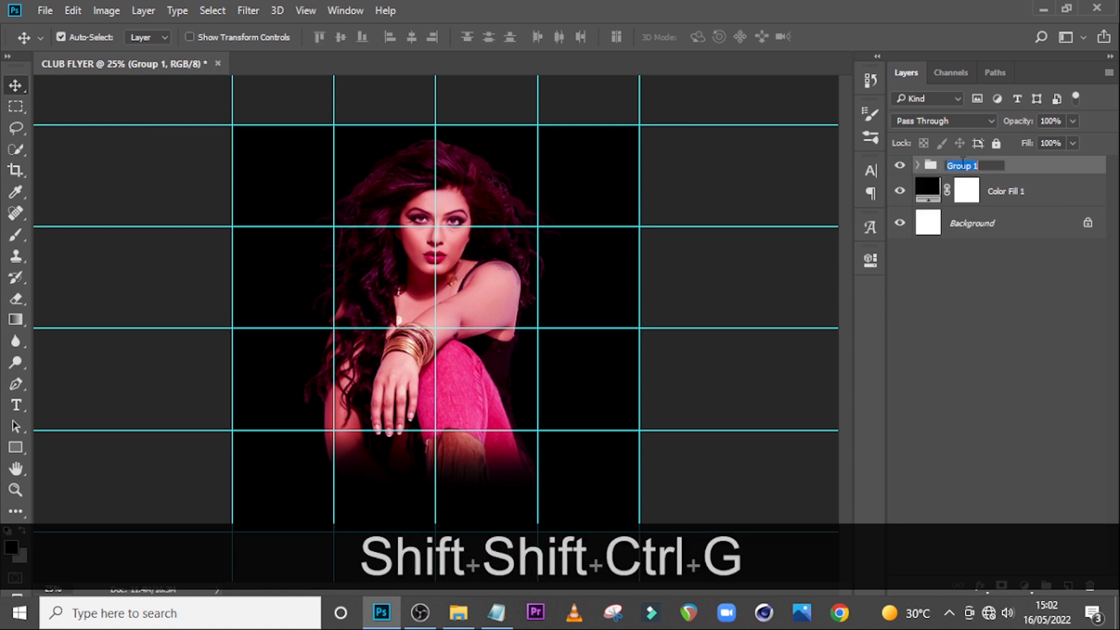
key("Caps_Lock")
type("MODEL")
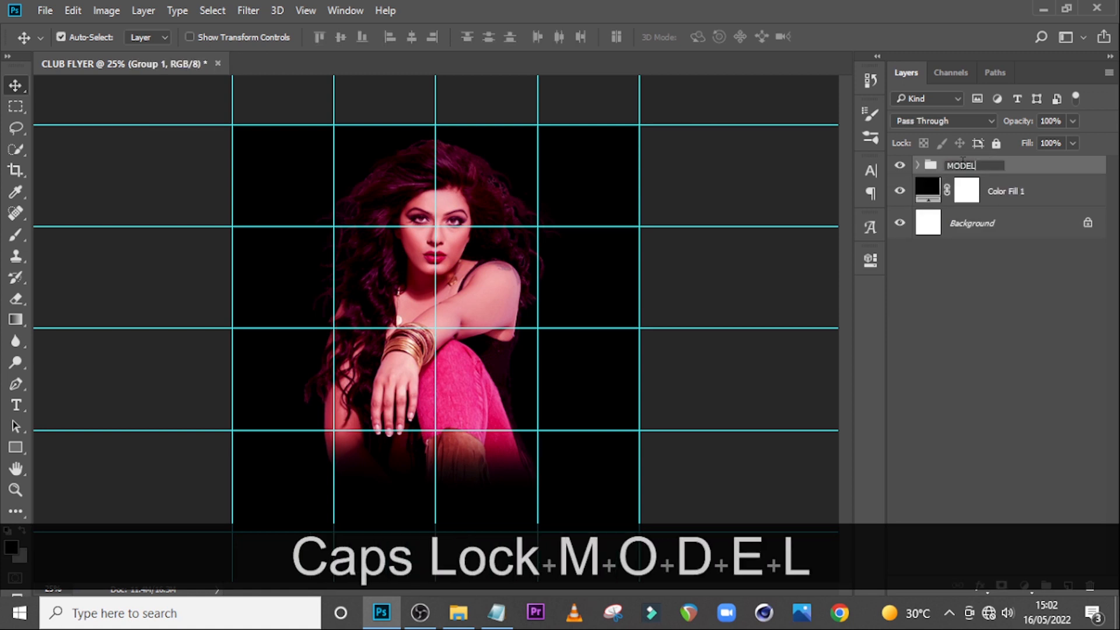
key("Return")
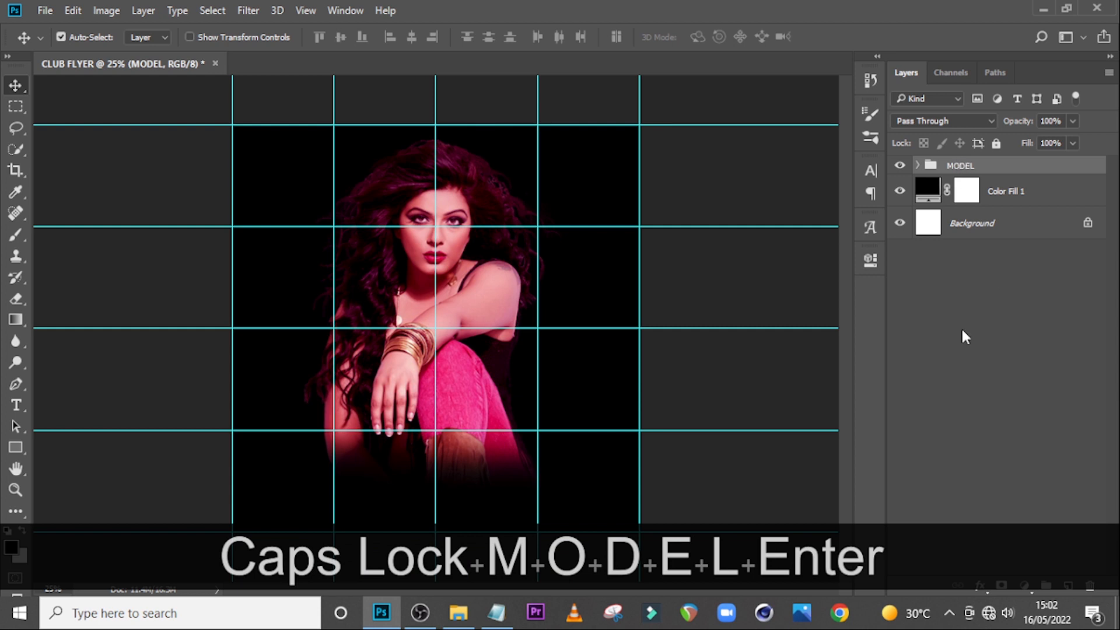
- Place the pngwing.com (2) leaves image in the flyer's lower-left corner, above the MODEL group
key("ctrl+equal")
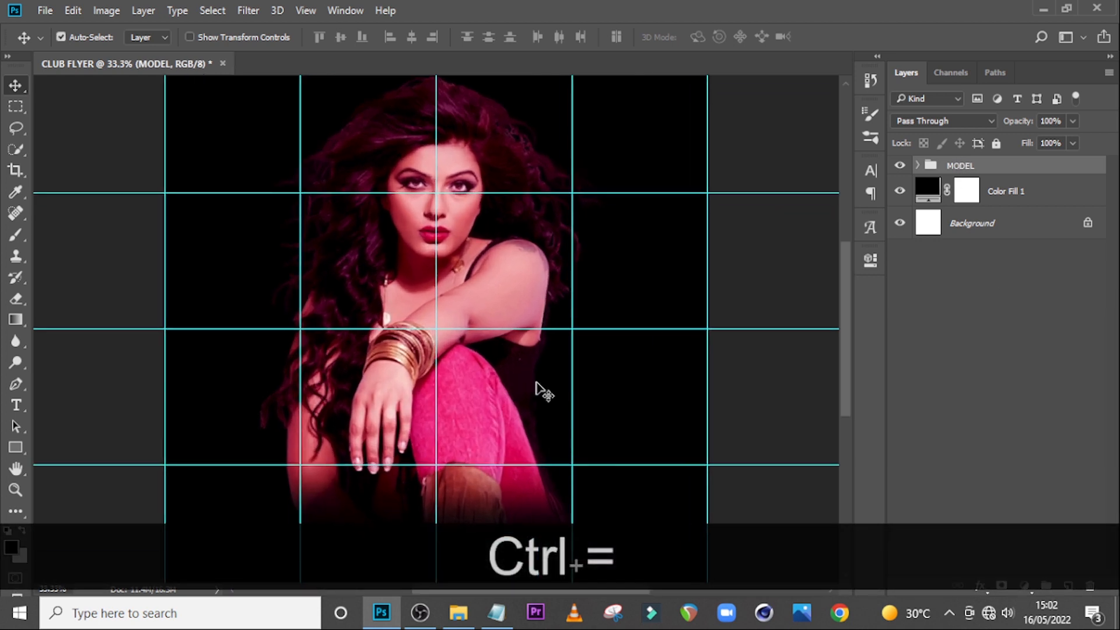
scroll(554, 350, "down", 3)
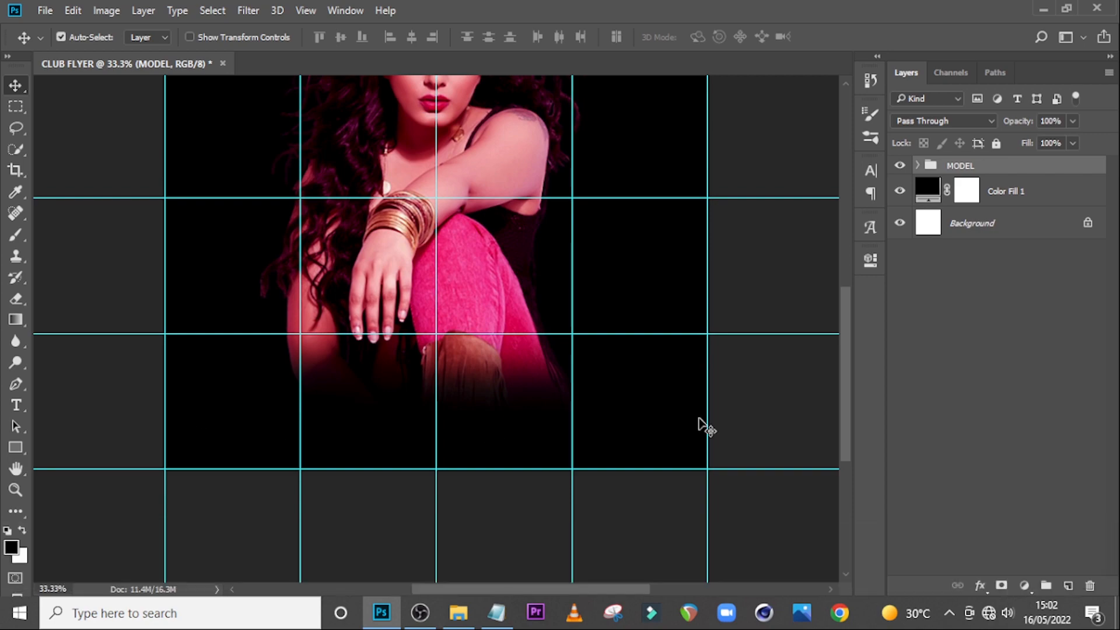
left_click(461, 614)
left_click_drag(521, 218, 287, 436)
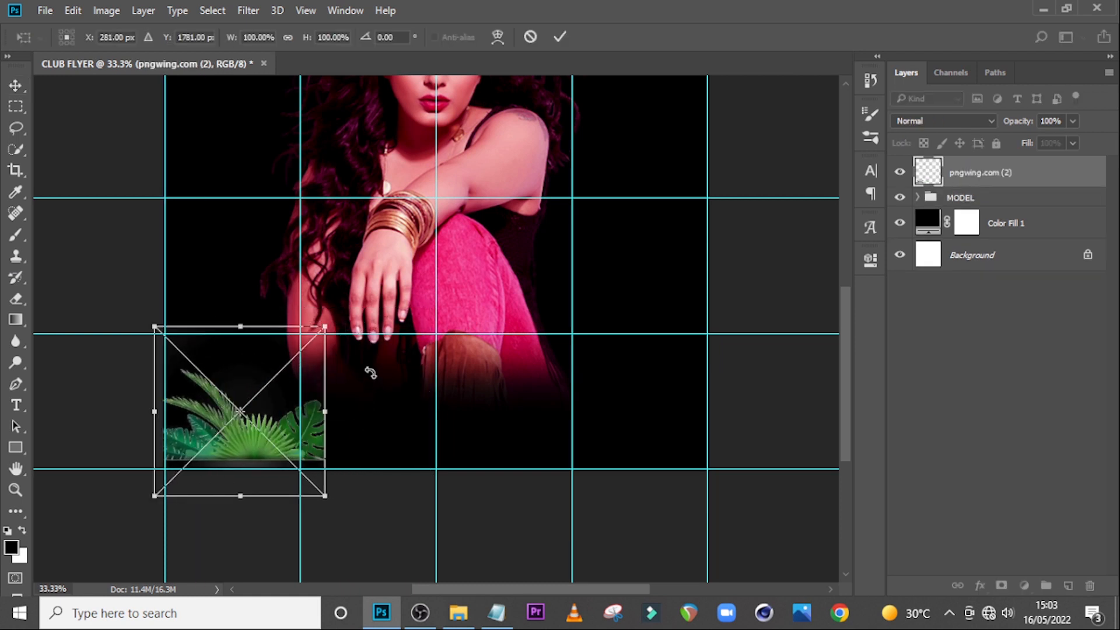
- Scale the leaves proportionally to about 145% and nudge them down onto the flyer's bottom edge
key("shift")
left_click_drag(324, 321, 395, 257)
left_click_drag(373, 395, 373, 419)
left_click_drag(389, 281, 403, 270)
key("shift+Return")
key("shift+Down")
key("shift+Down")
key("shift+Down")
key("shift+Down")
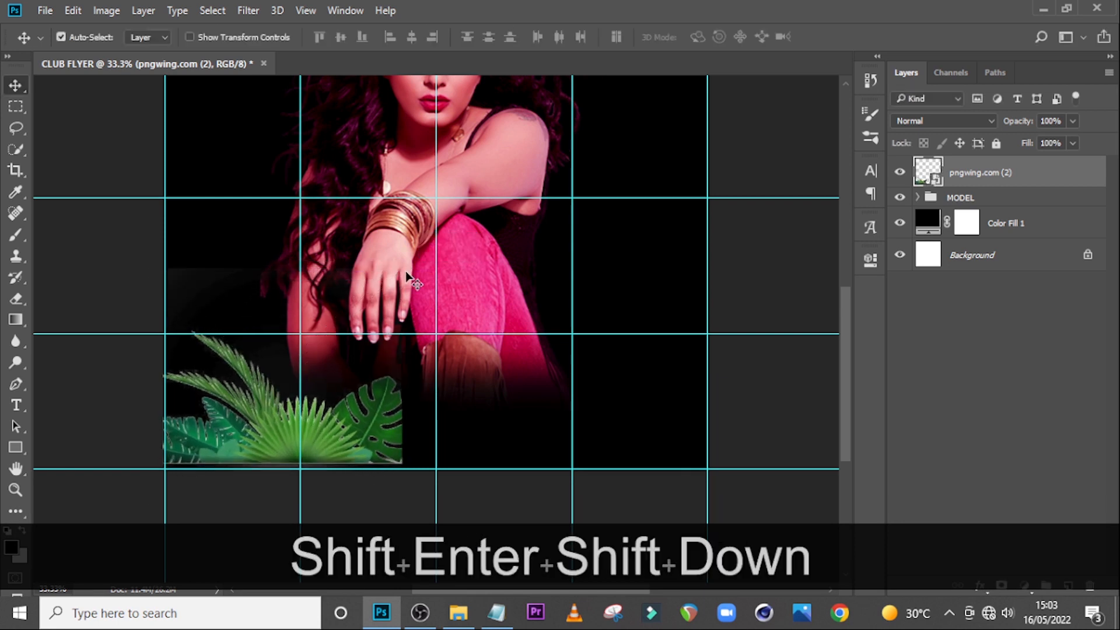
- Duplicate the leaves layer, flip the copy horizontally, and fit it into the flyer's lower-right corner at about 152% scale
key("ctrl")
key("ctrl+j")
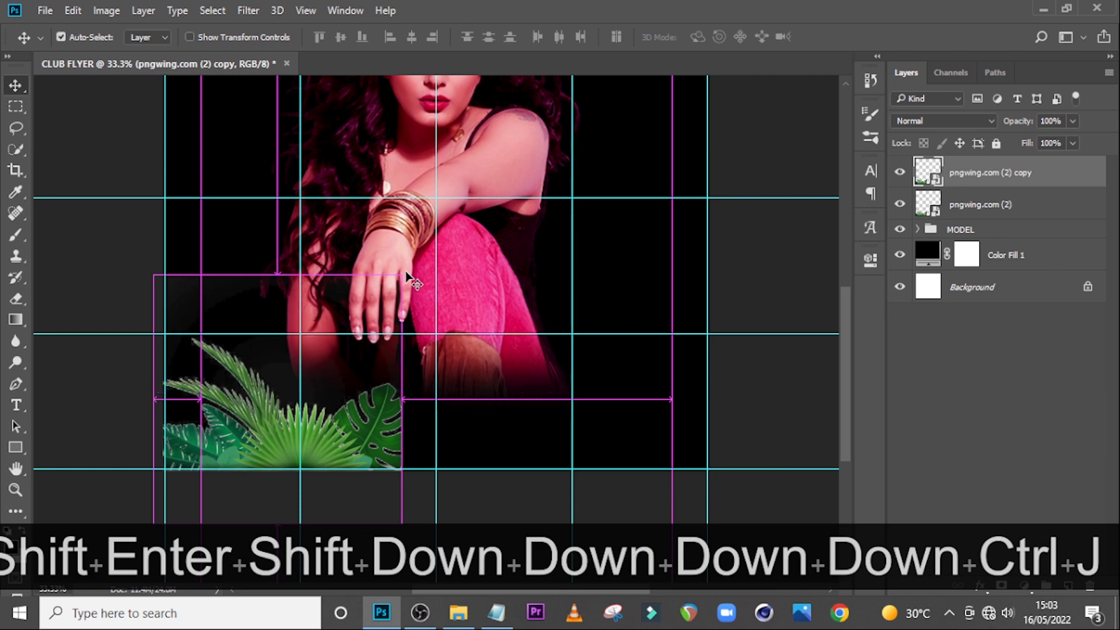
key("ctrl+t")
right_click(200, 350)
left_click(262, 315)
left_click_drag(264, 350, 571, 357)
left_click_drag(461, 275, 446, 267)
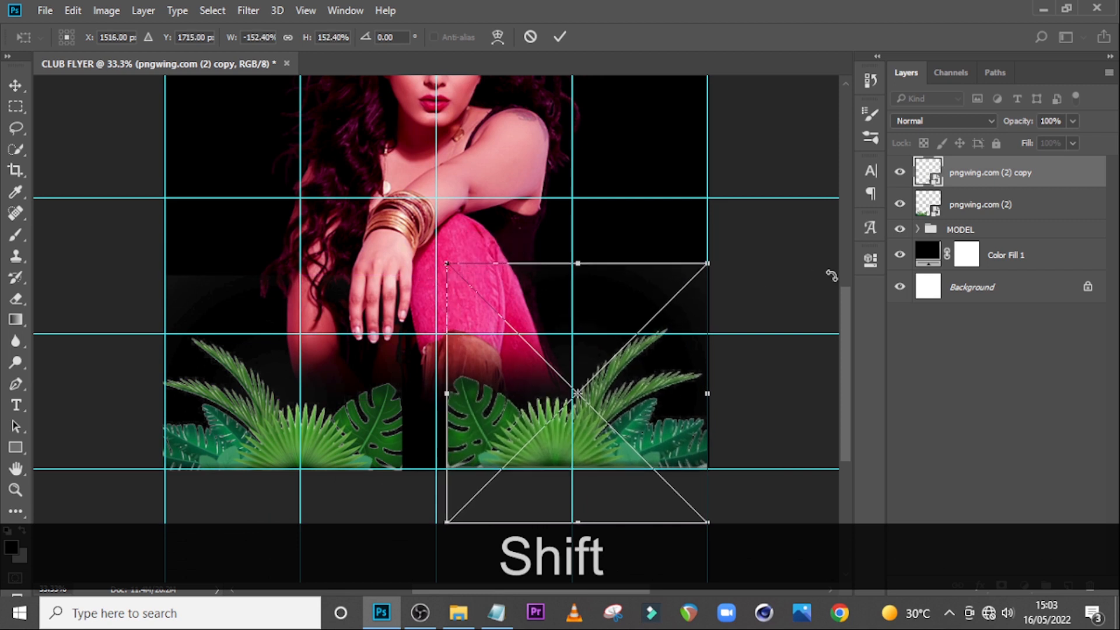
key("Return")
- Enlarge the original left-hand leaves to about 155%, then shrink them slightly from their upper-left corner to match the mirrored copy
left_click(999, 212)
key("ctrl+t")
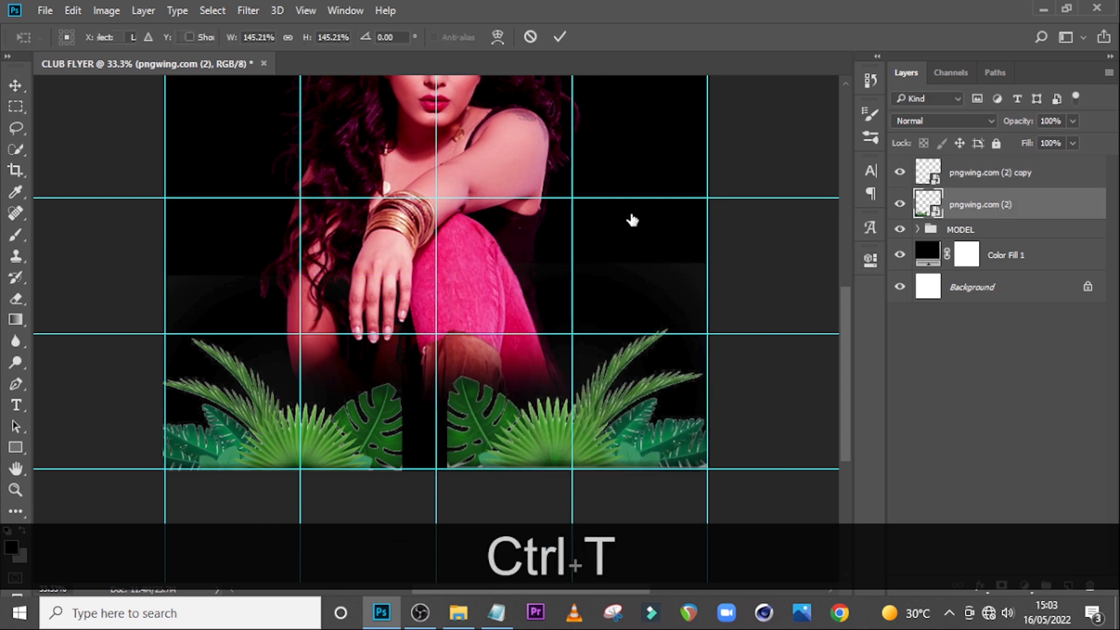
left_click_drag(402, 275, 418, 259)
key("shift+Return")
key("ctrl+t")
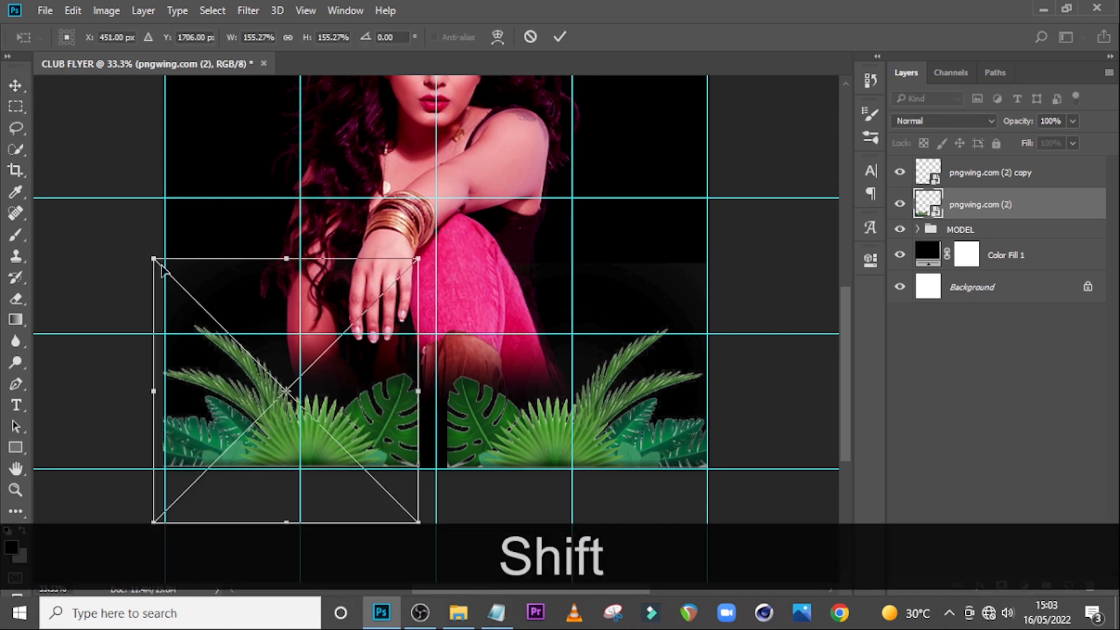
left_click_drag(154, 259, 161, 265)
key("shift+Return")
- Group the two leaves layers and name the group 1
left_click(975, 175, "ctrl")
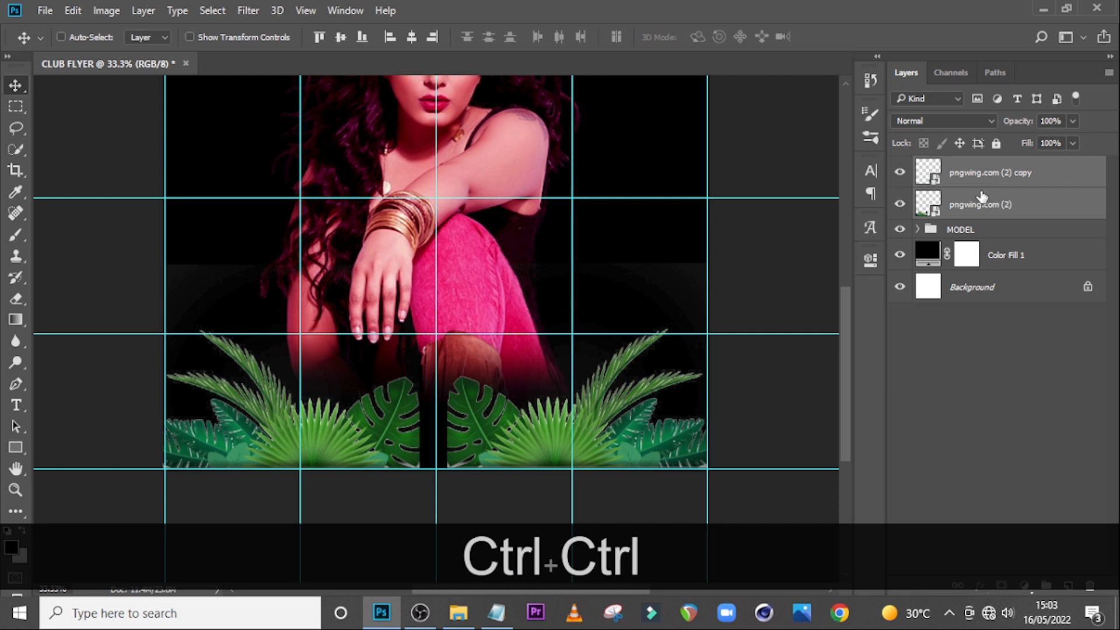
key("ctrl+g")
double_click(963, 166)
type("1")
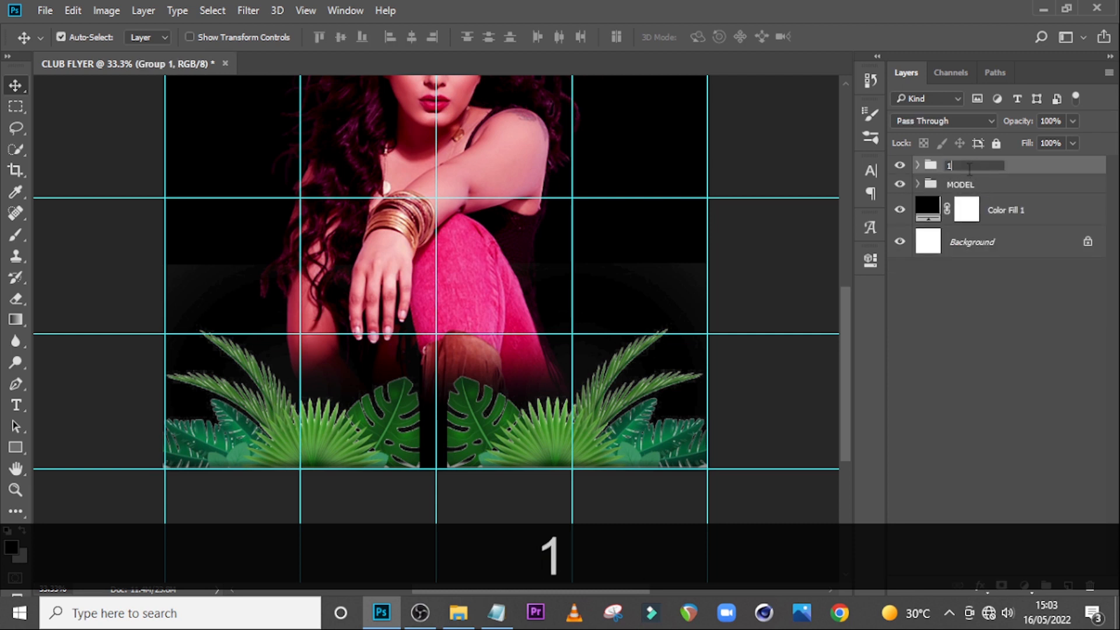
key("Return")
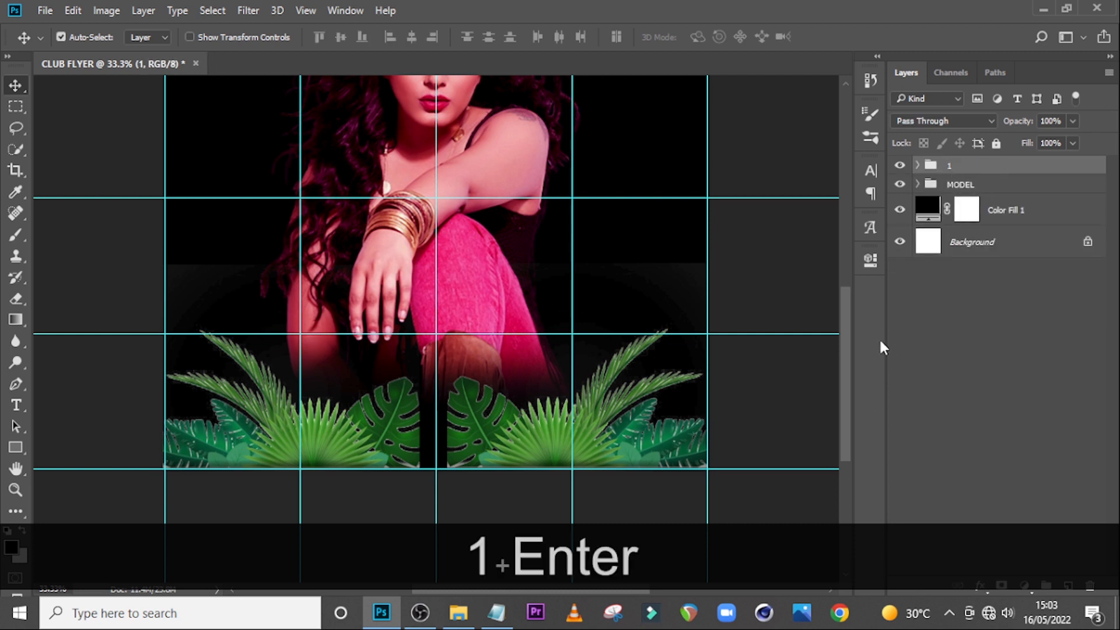
- Add a Hue/Saturation adjustment layer above group 1 and clip it to that group
key("ctrl+minus")
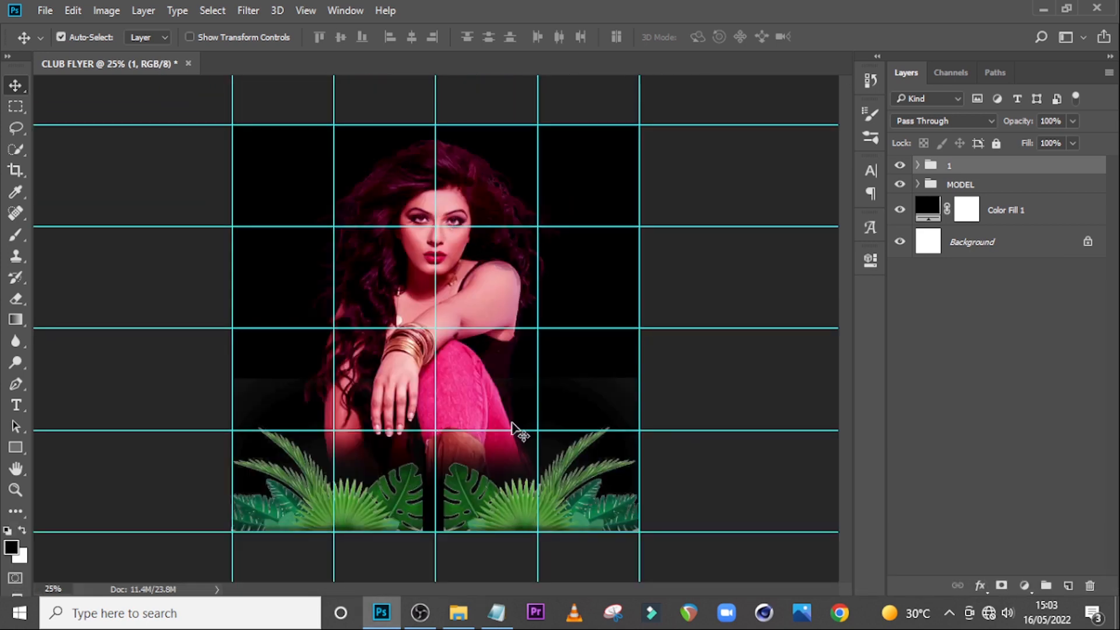
left_click(1025, 586)
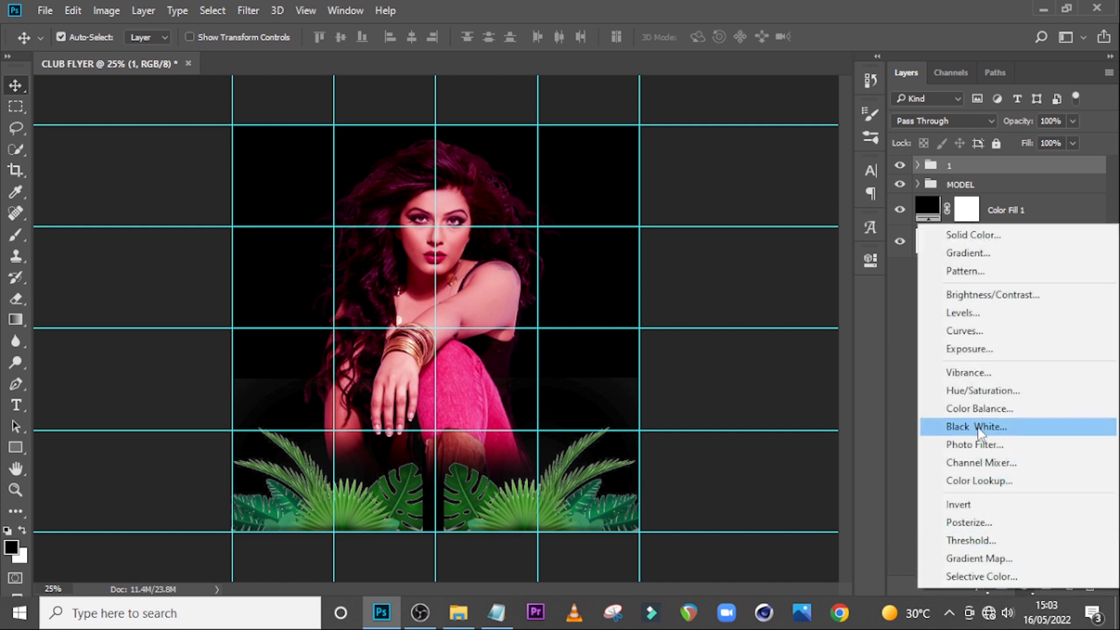
left_click(983, 390)
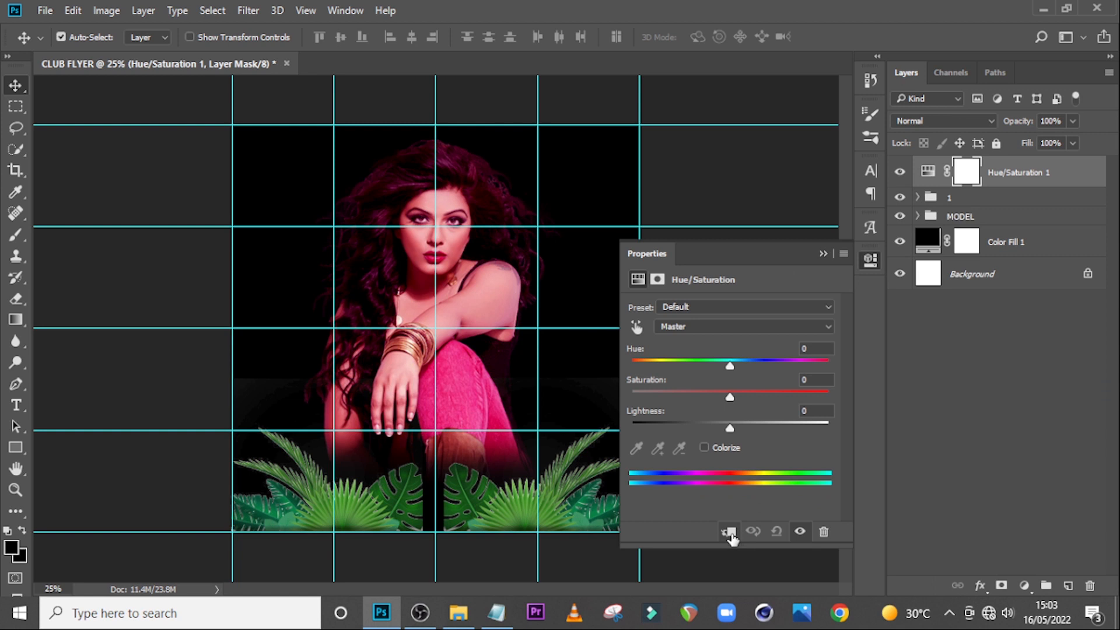
left_click(729, 533)
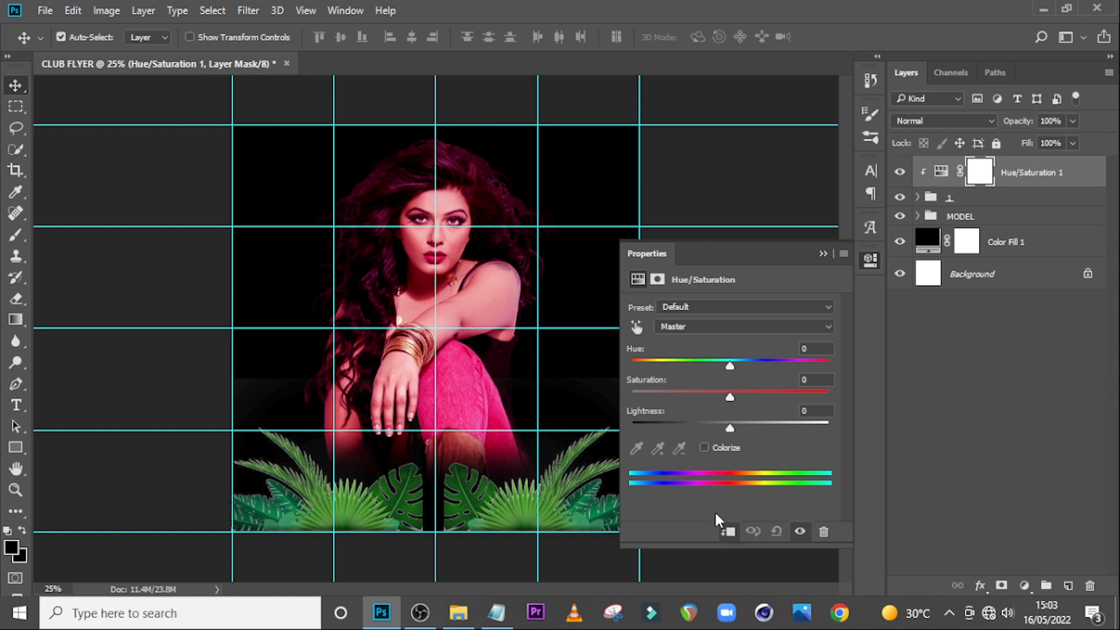
- Turn on Colorize for the leaves' Hue/Saturation adjustment and set Hue to 324 and Saturation to 46
left_click(704, 448)
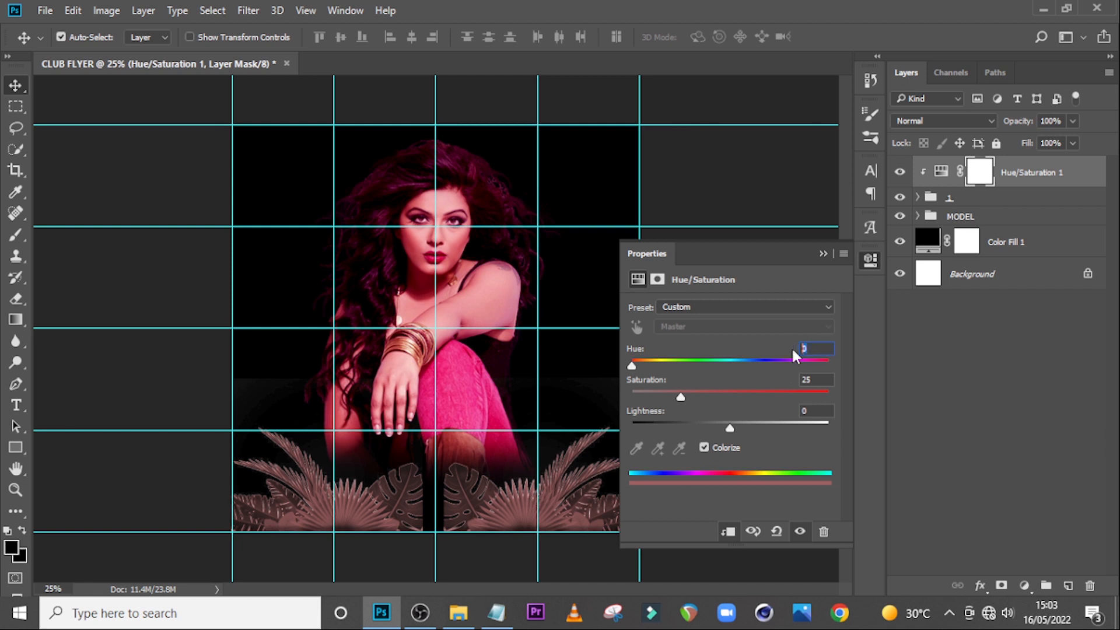
type("324")
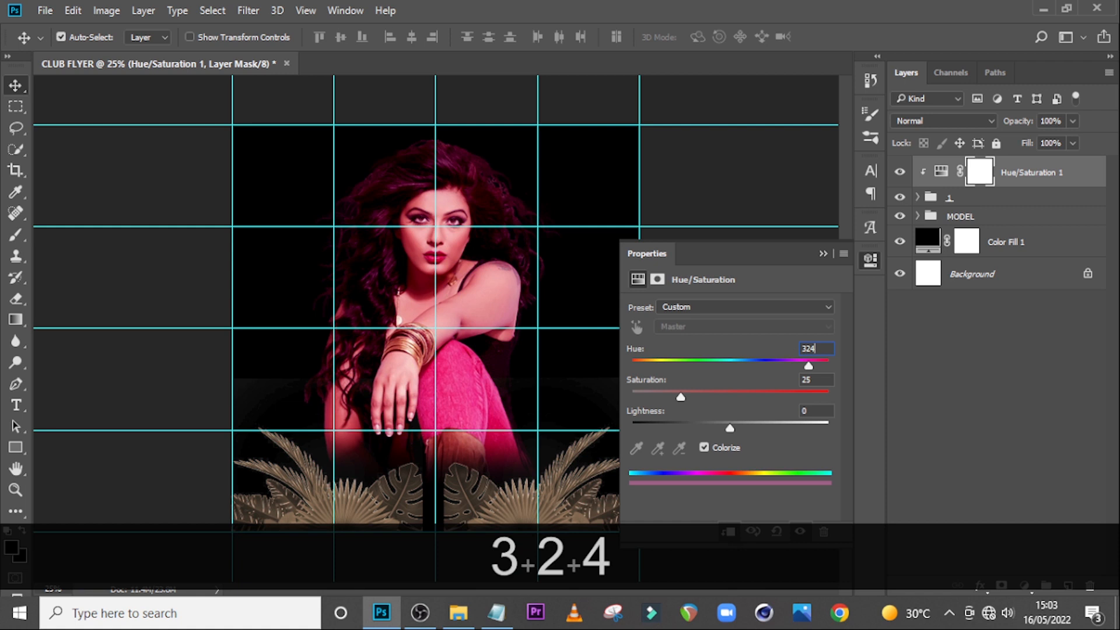
key("Return")
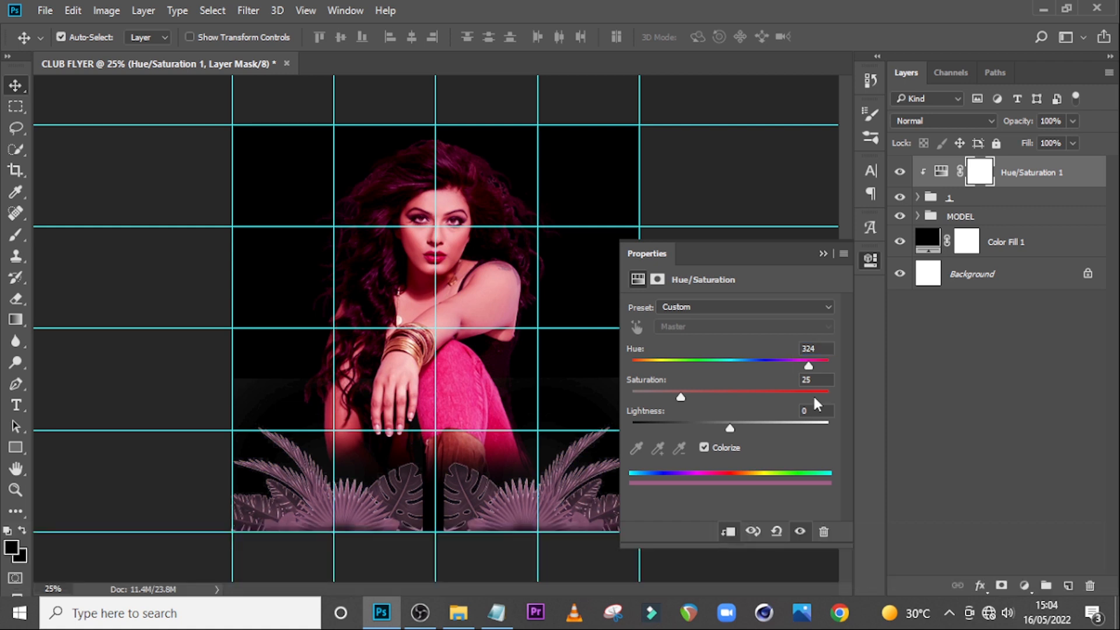
left_click_drag(816, 381, 782, 373)
type("46")
key("Return")
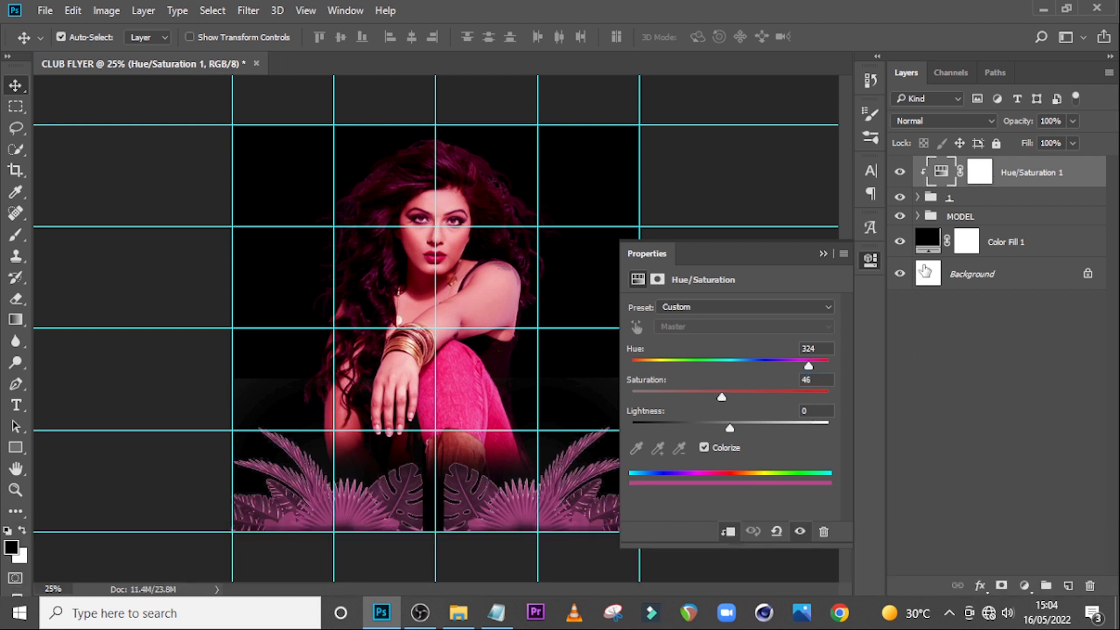
- Set the opacity of leaves group 1 to 70%
left_click(979, 206)
left_click(1020, 127)
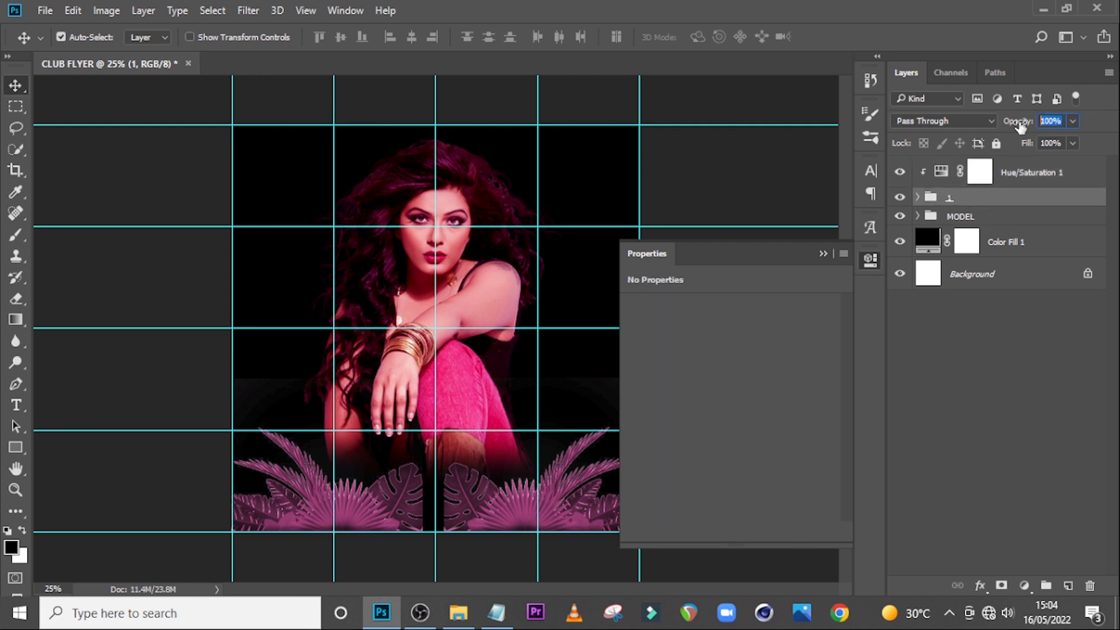
type("70")
key("Return")
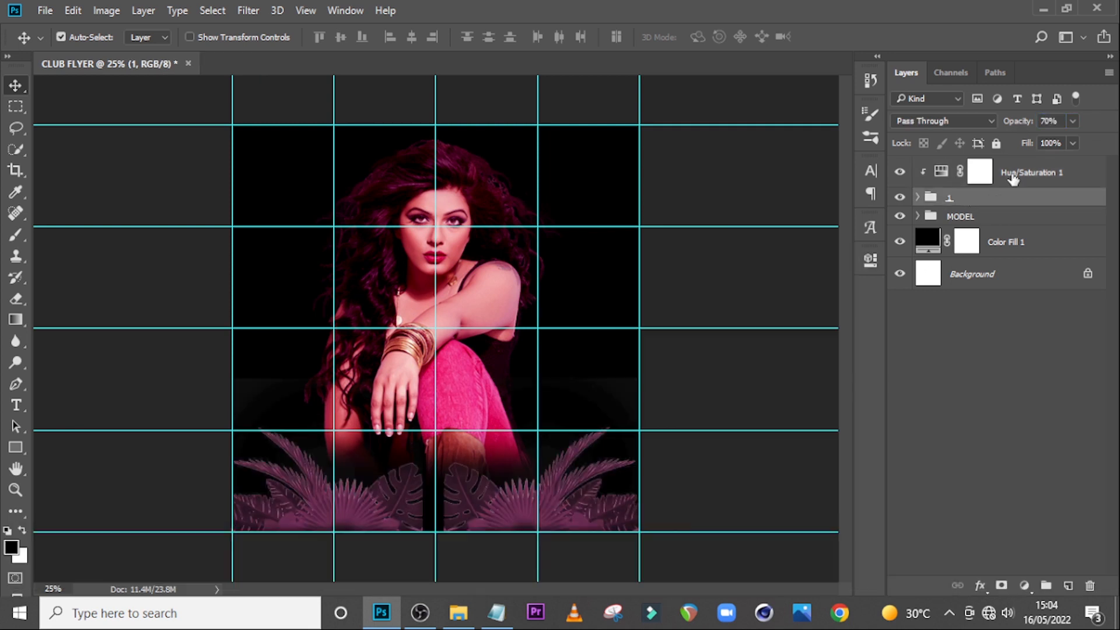
- Group Hue/Saturation 1 with group 1 under the name FLOWWERS and lower the new group's opacity to 52%
left_click(1013, 174, "ctrl")
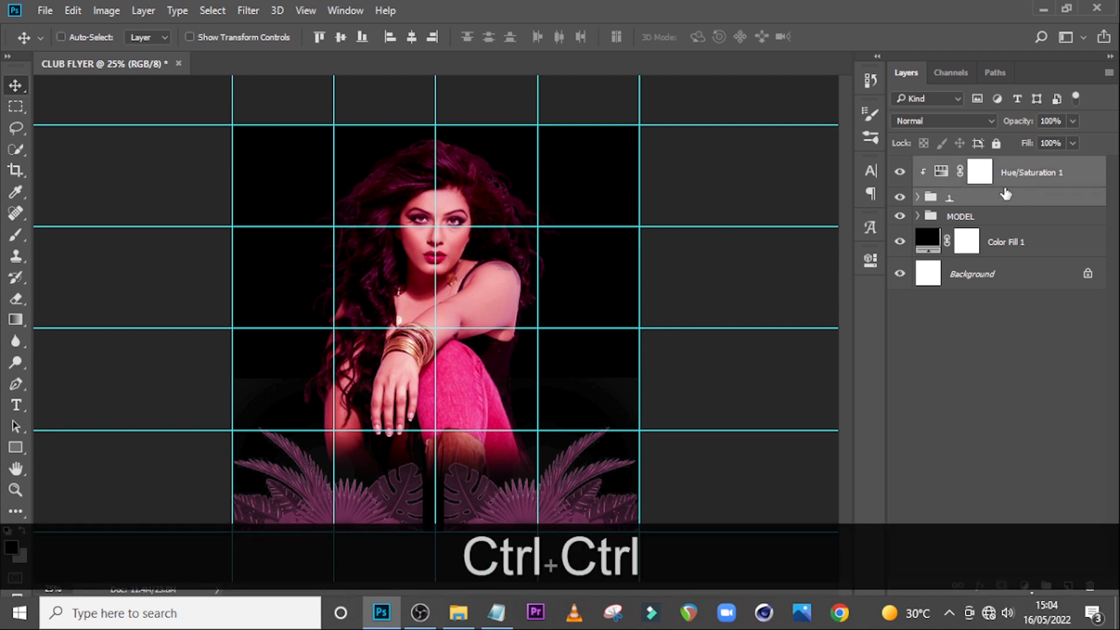
key("ctrl+g")
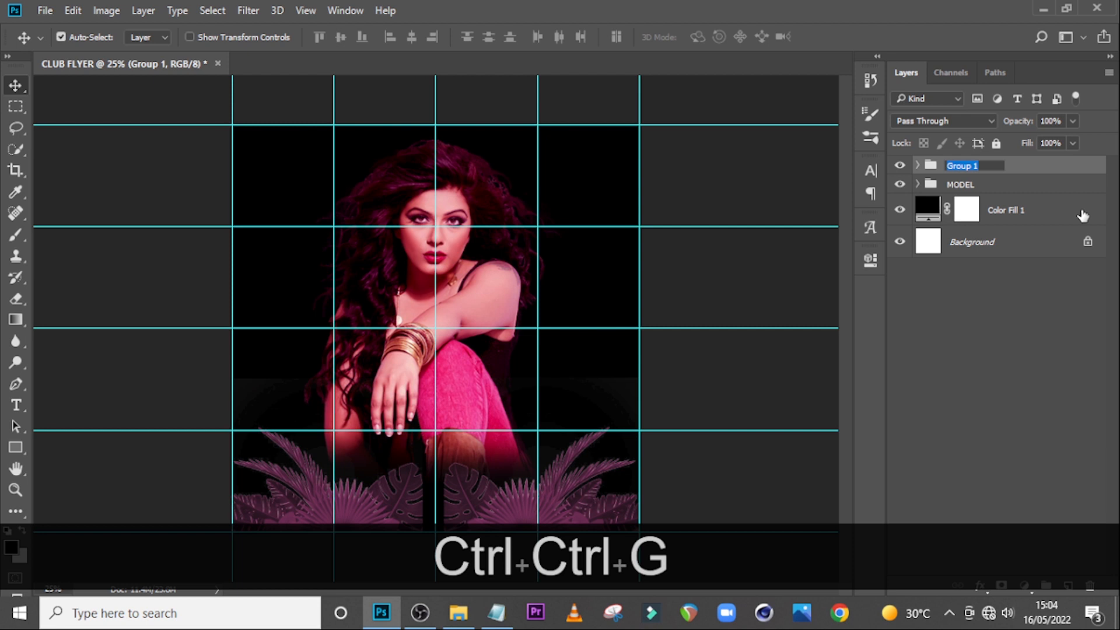
type("FLOWWERS")
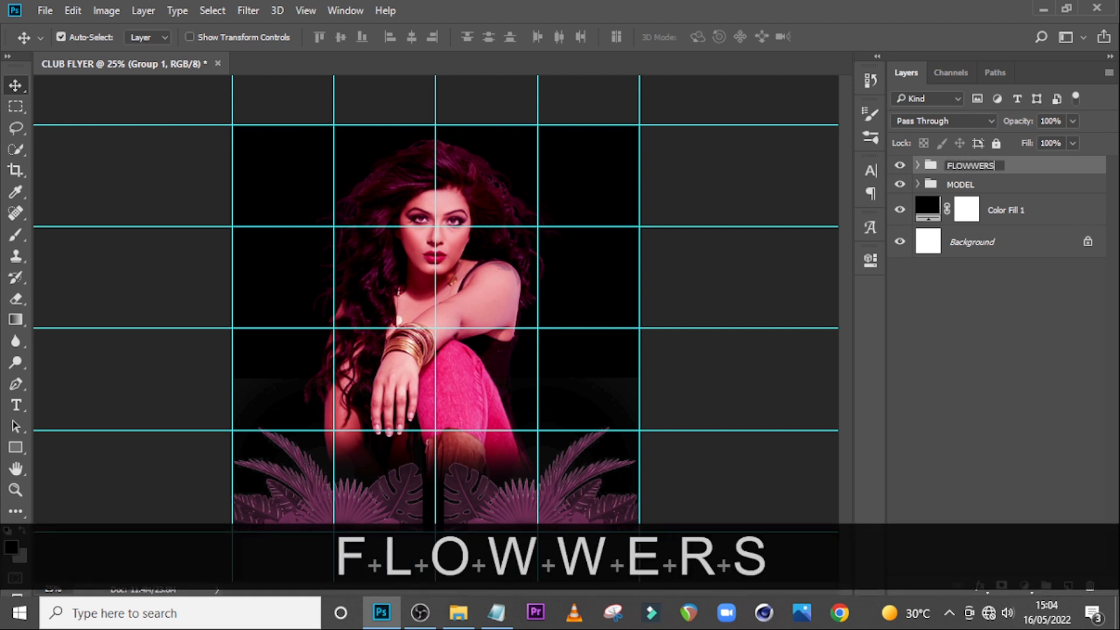
key("Return")
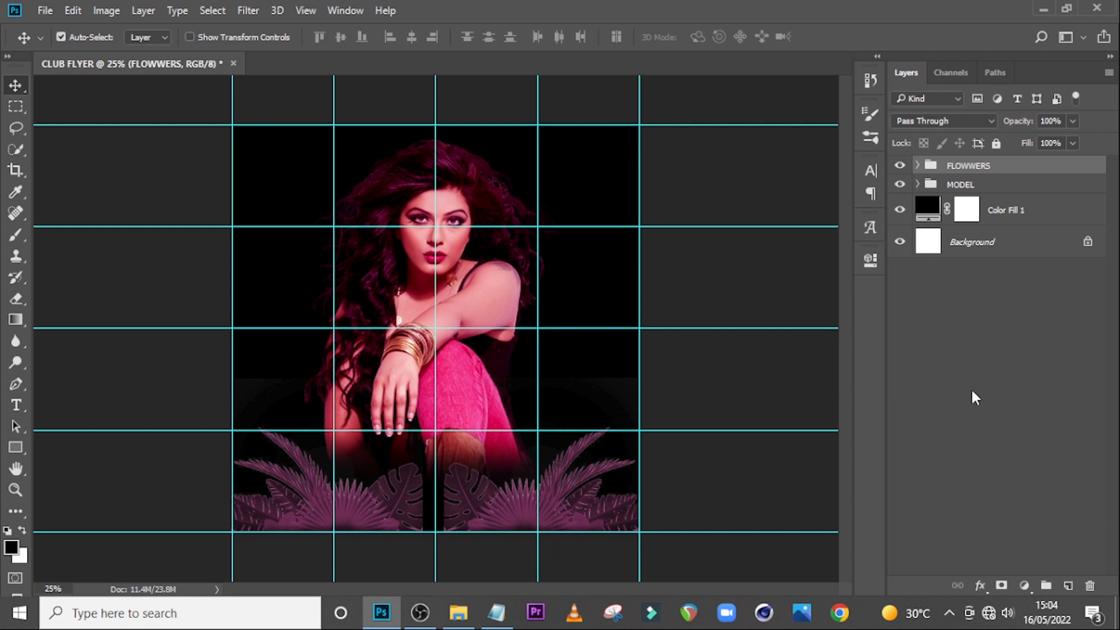
left_click(1073, 121)
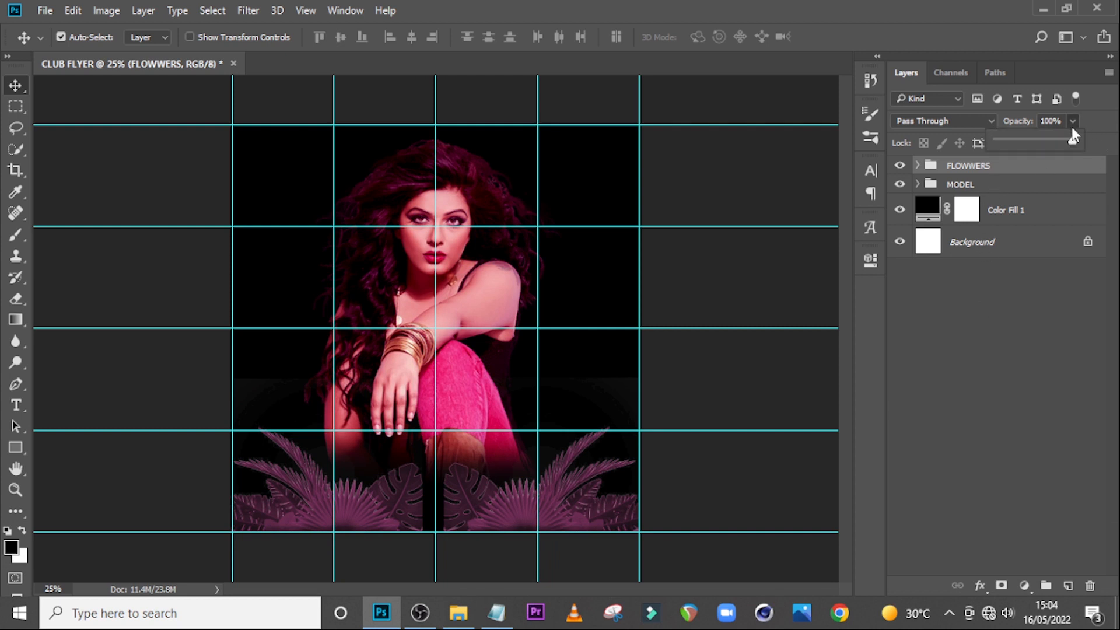
left_click_drag(1068, 142, 1031, 148)
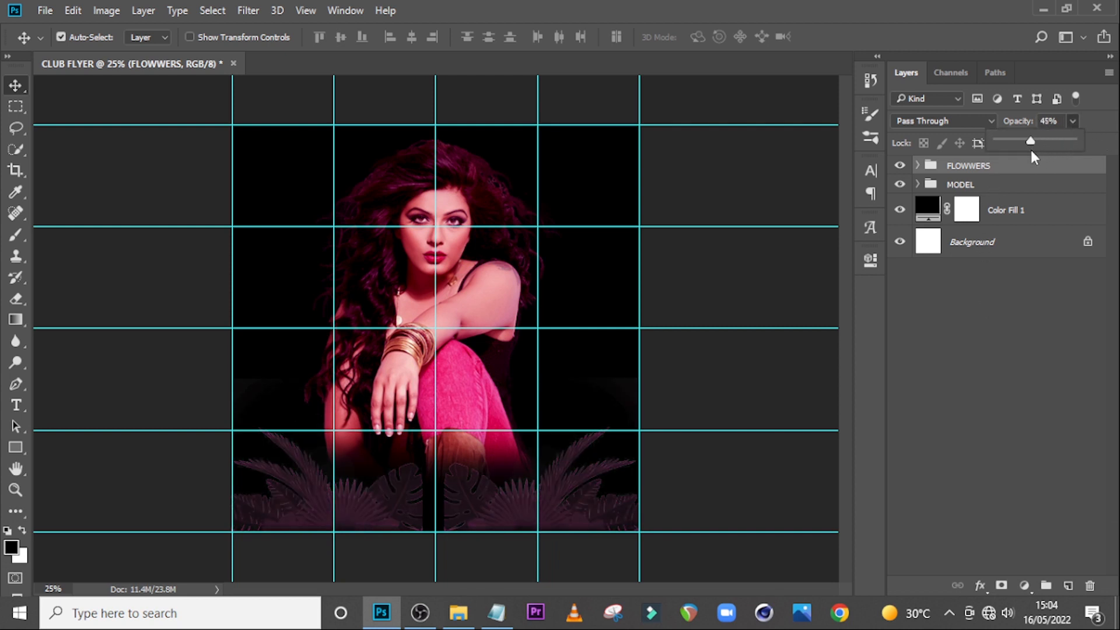
- Add a Curves adjustment layer above FLOWWERS and shift the RGB curve's black point inward to deepen the shadows
left_click(1024, 586)
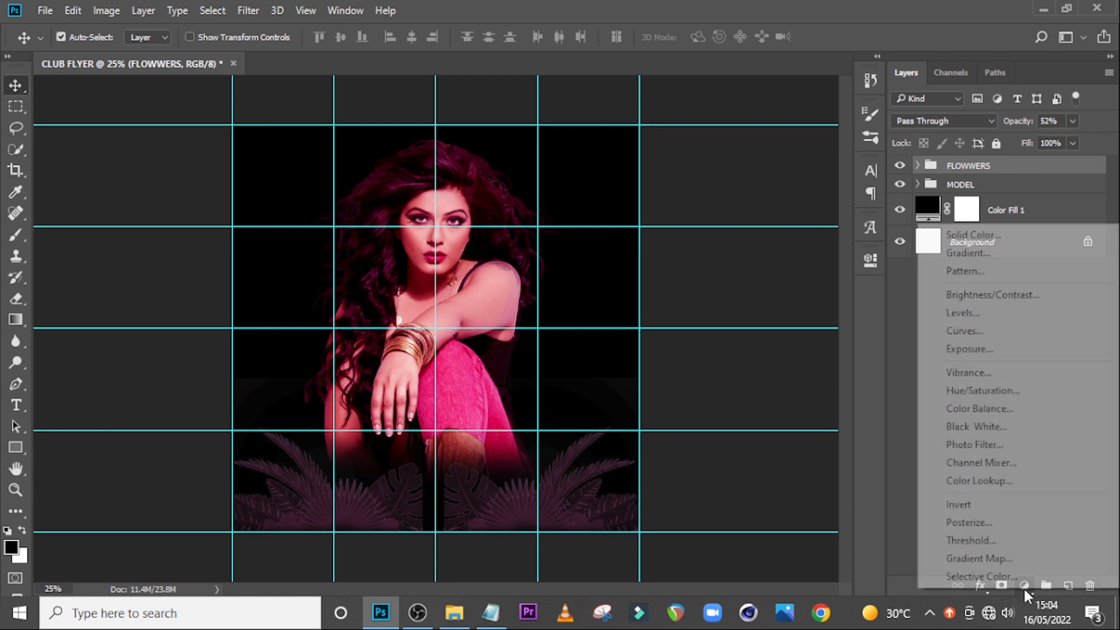
left_click(963, 325)
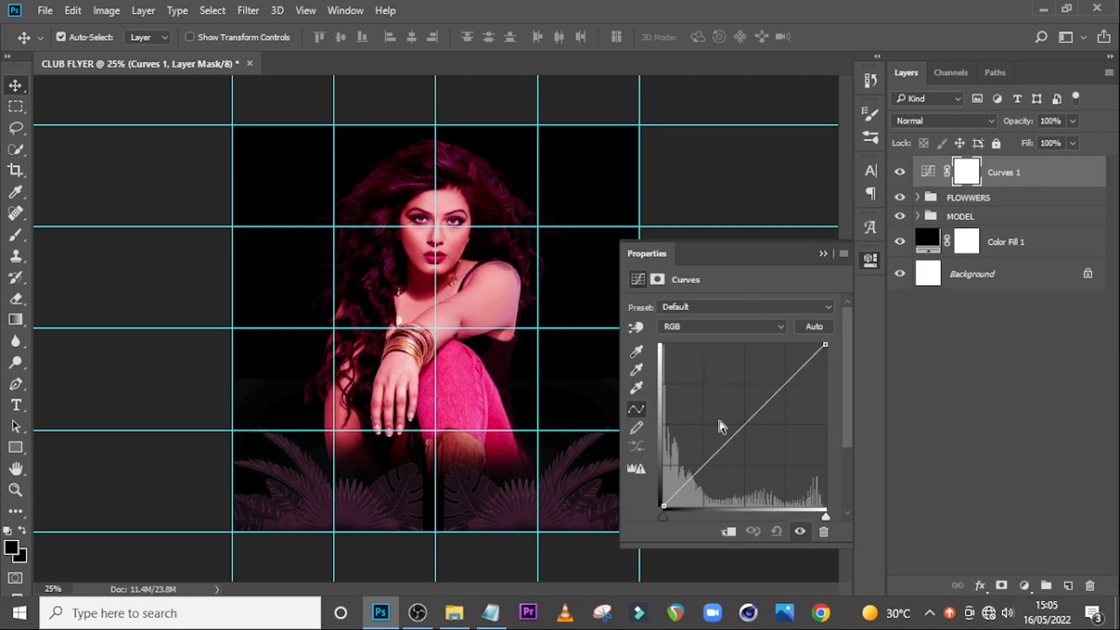
left_click_drag(663, 506, 691, 512)
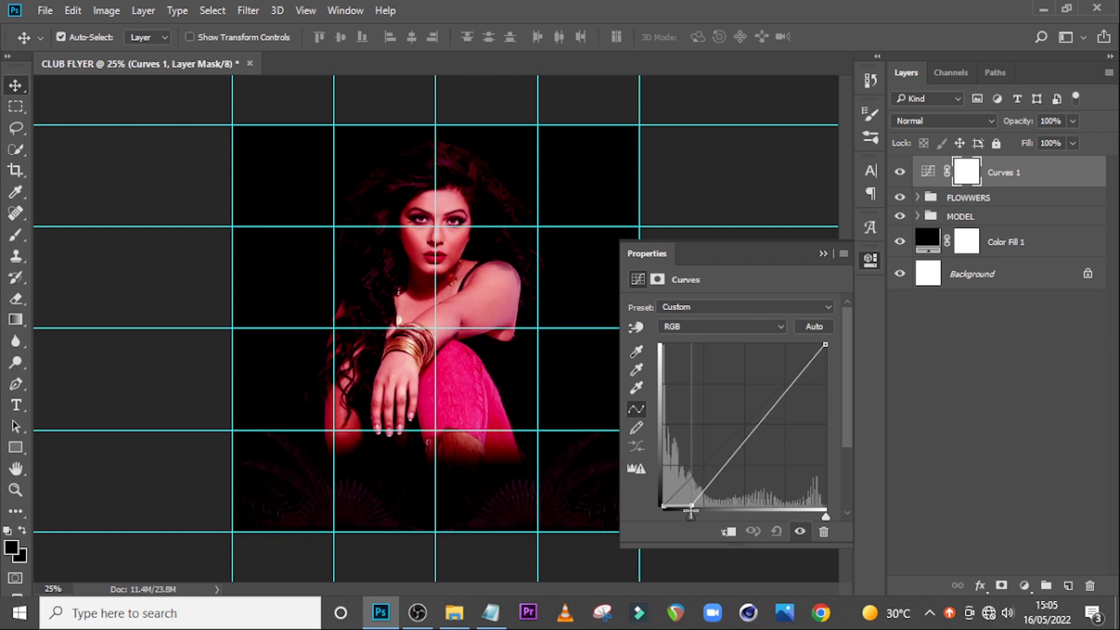
- Raise the opacity of the FLOWWERS group to 86%
left_click(967, 197)
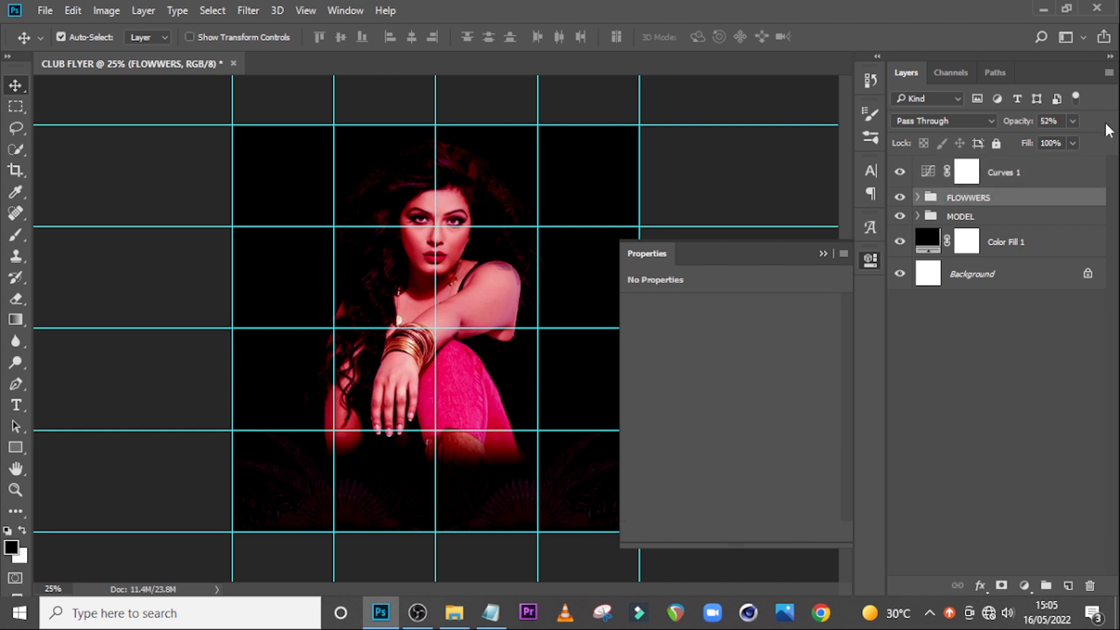
left_click_drag(1088, 139, 1109, 147)
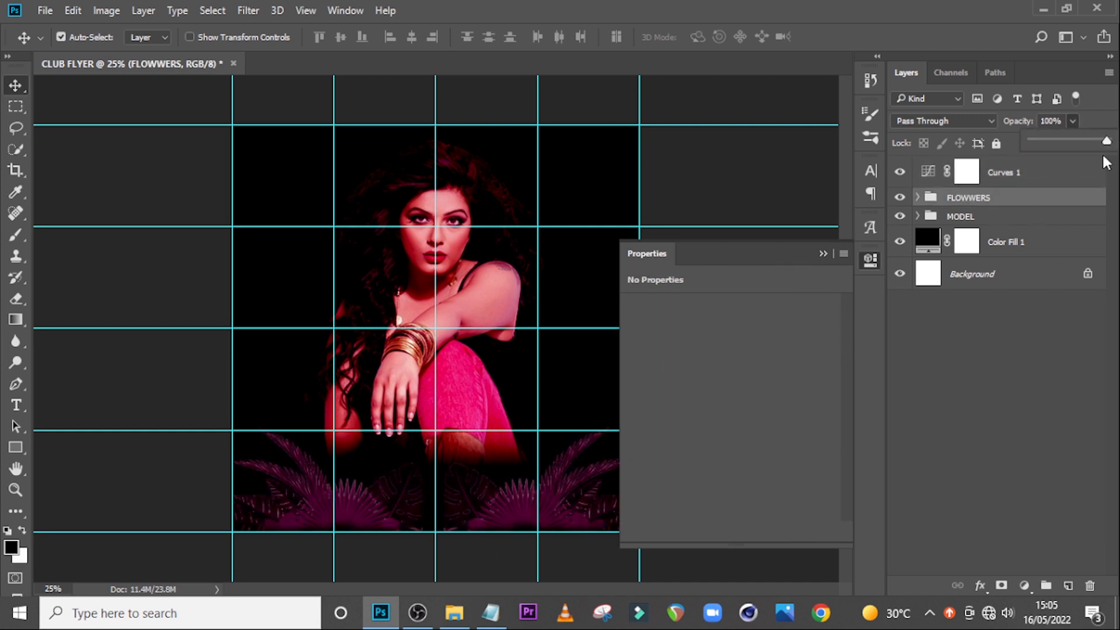
left_click_drag(1109, 147, 1099, 147)
left_click(823, 254)
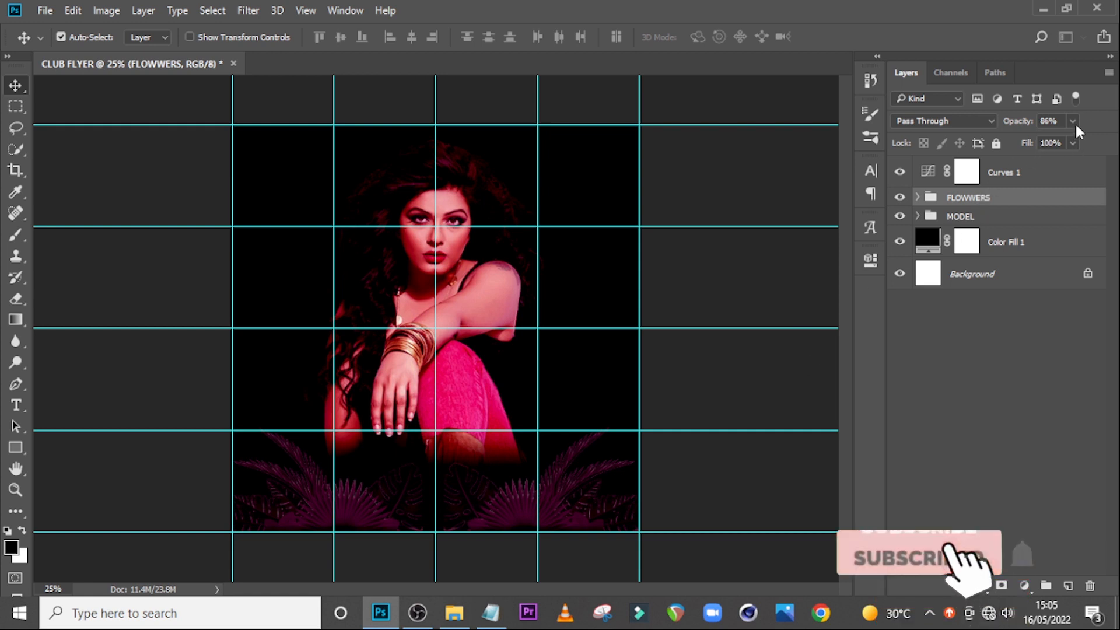
- Draw a black rectangle shape about 1986 px square over the whole canvas, above the Curves 1 layer
left_click(1013, 174)
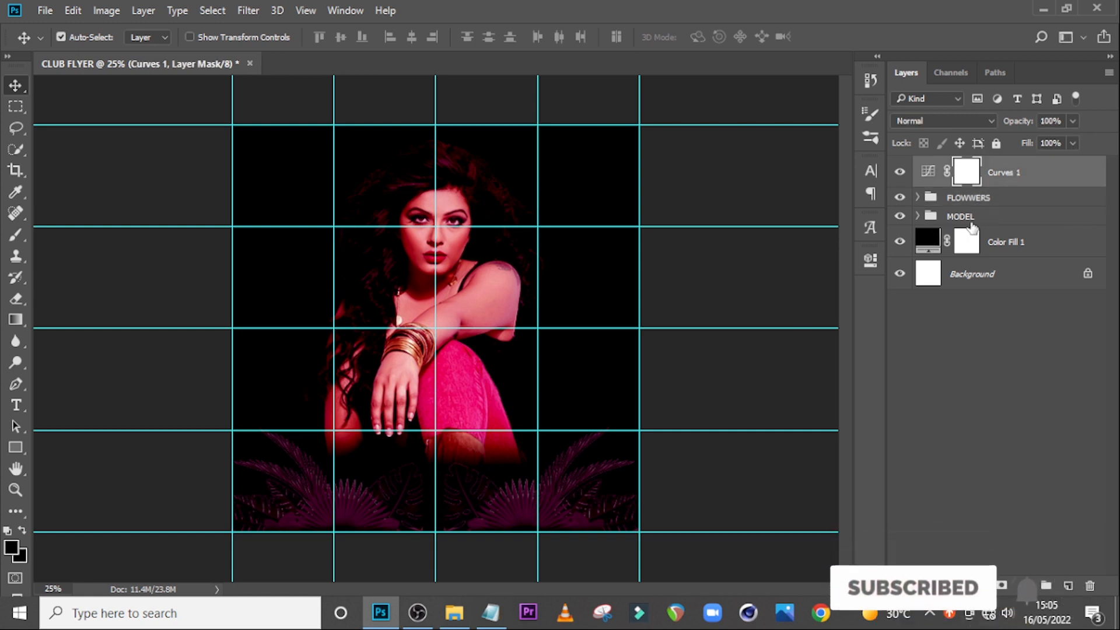
left_click(16, 448)
left_click_drag(230, 125, 634, 528)
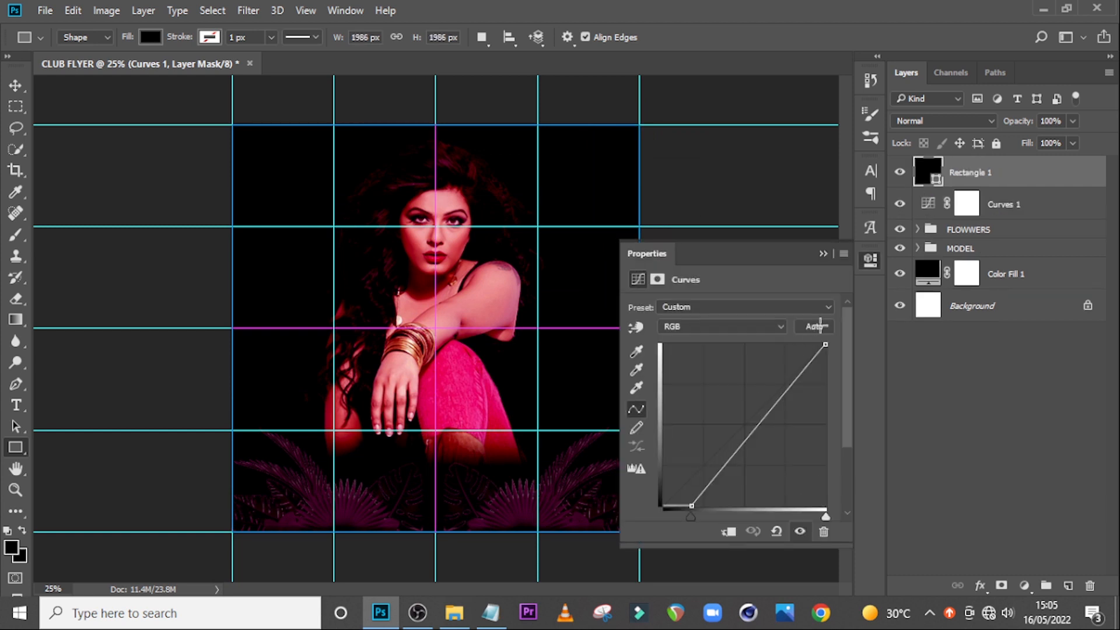
left_click(823, 253)
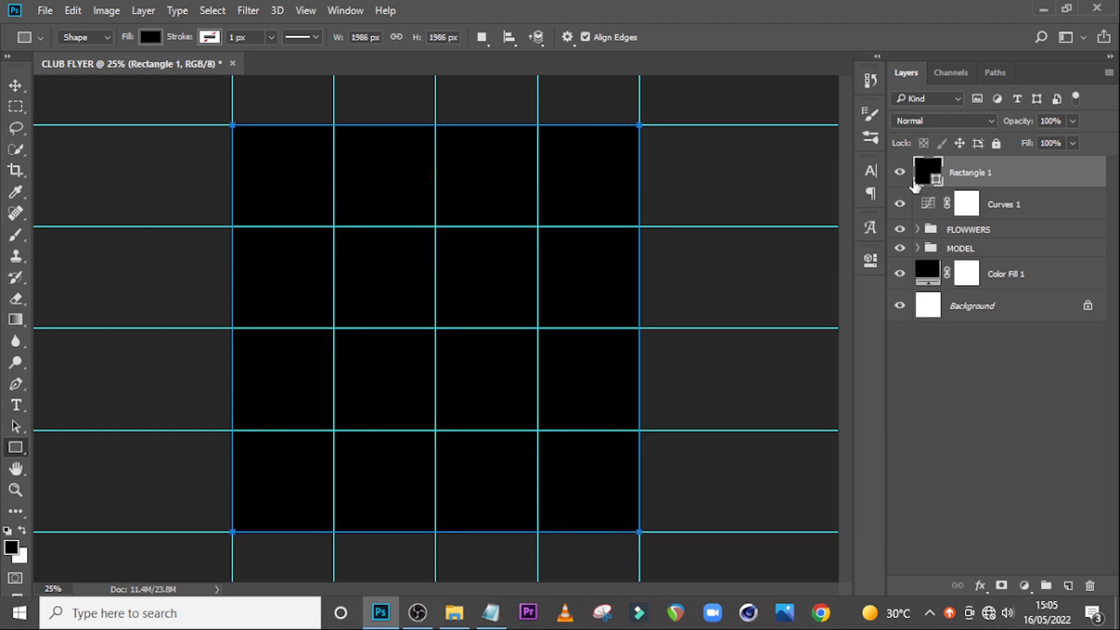
- Change the rectangle's fill colour to the near-white #fffdfd
double_click(928, 171)
type("ffffff")
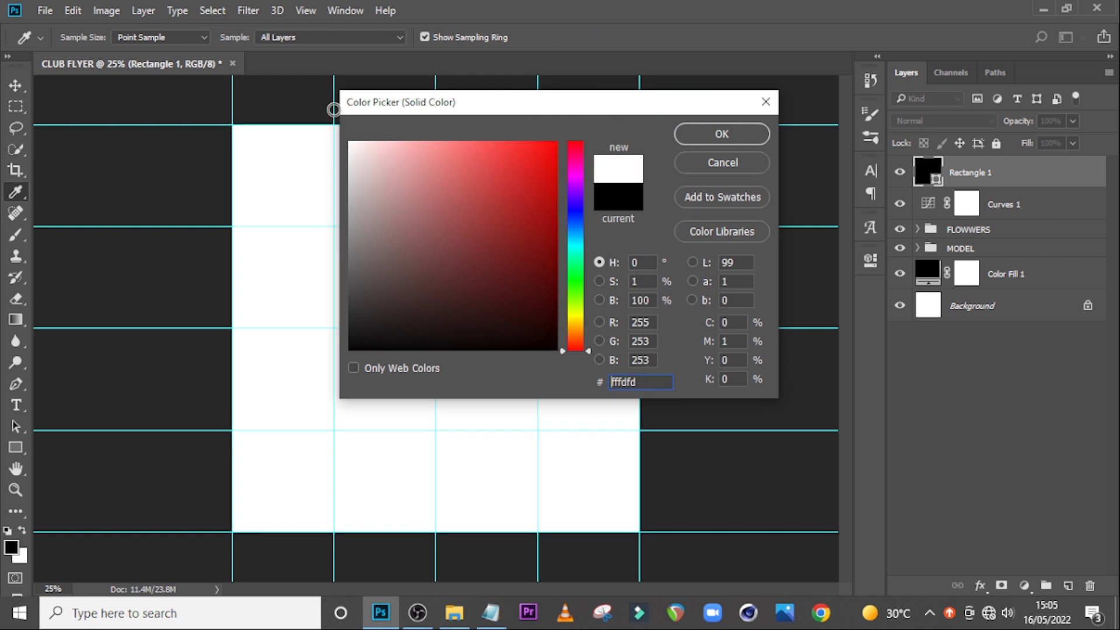
left_click(709, 138)
- Rotate the rectangle by 45.35° around its centre so it forms a diamond
key("ctrl+t")
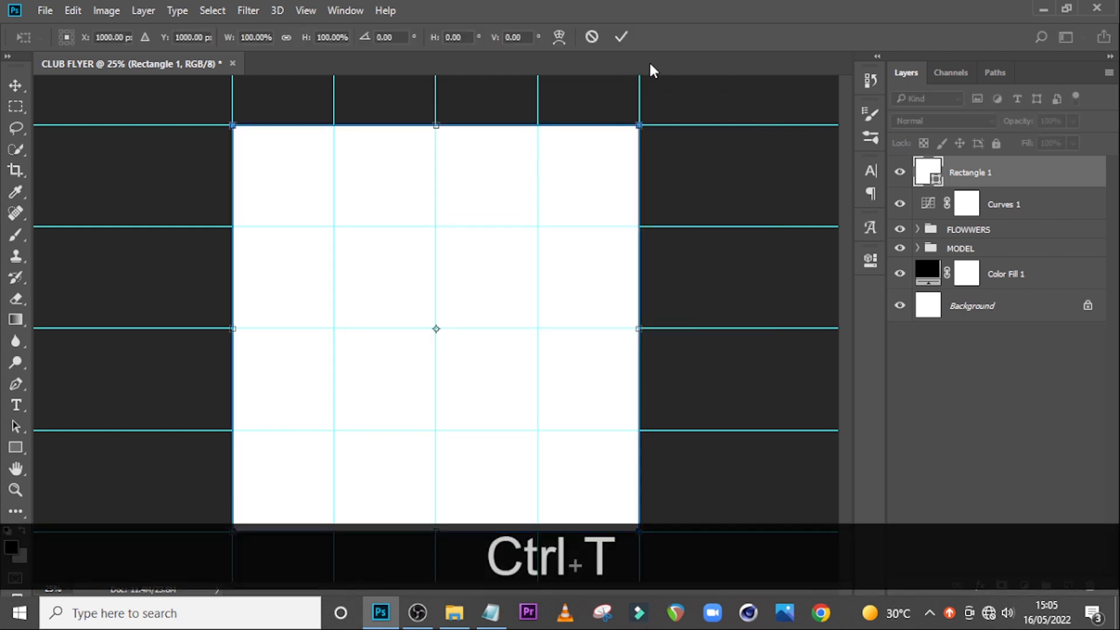
key("shift")
left_click_drag(650, 82, 705, 323)
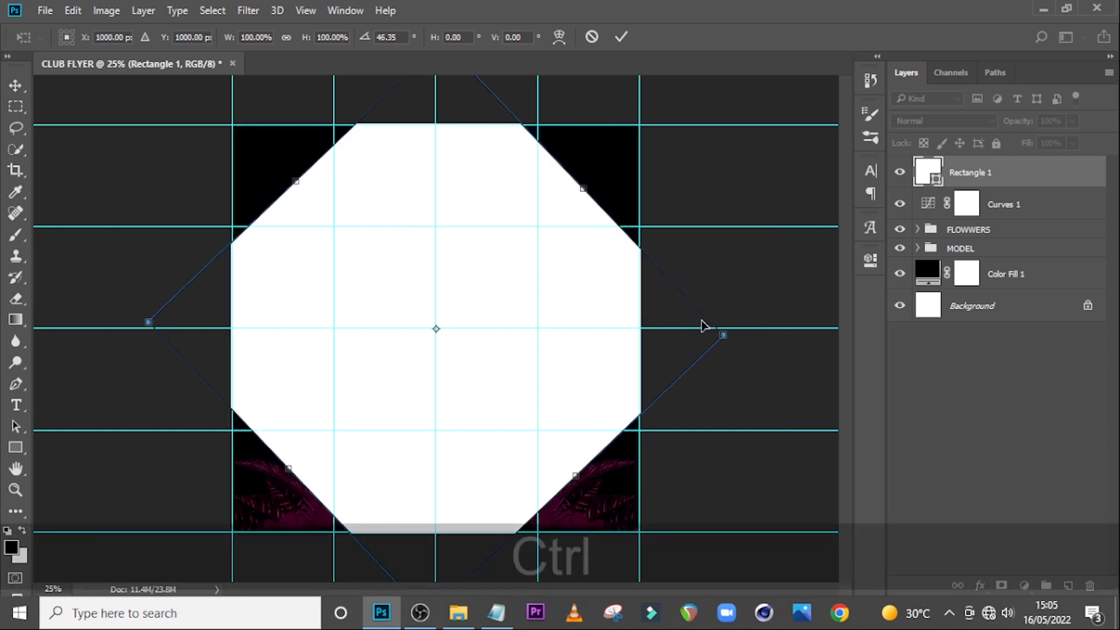
key("ctrl+equal")
key("ctrl+minus")
key("ctrl+minus")
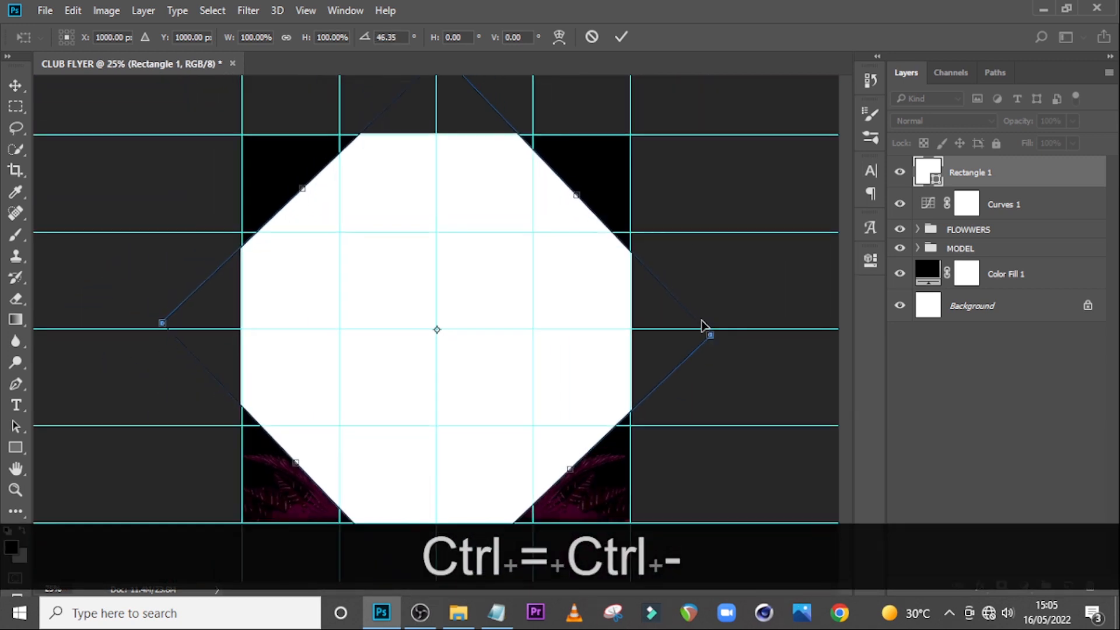
left_click_drag(611, 167, 612, 161)
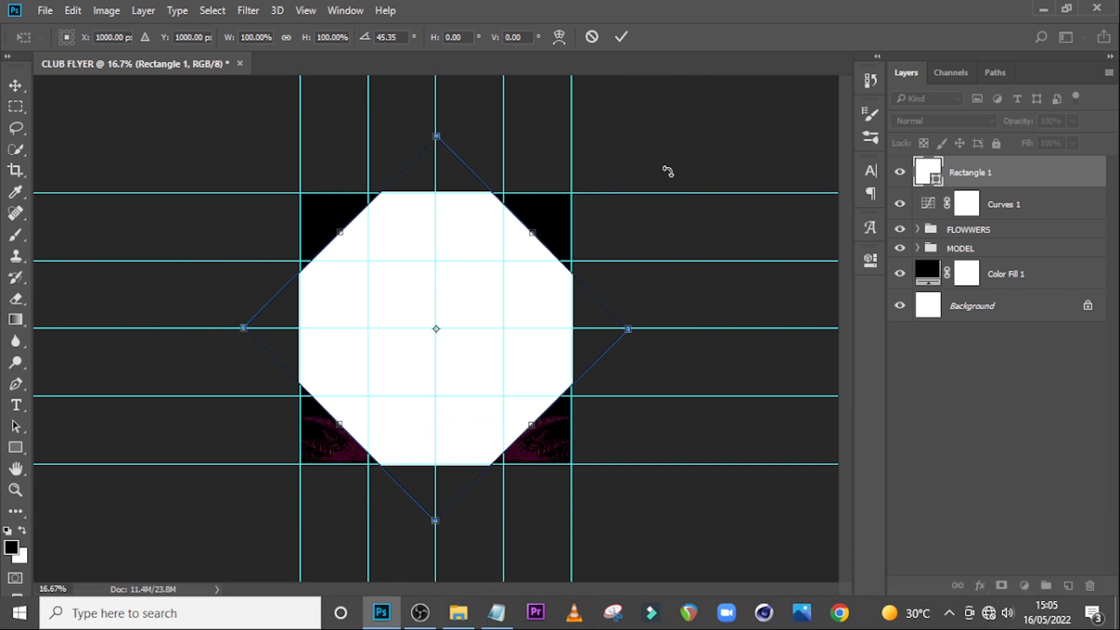
key("Return")
left_click(527, 234)
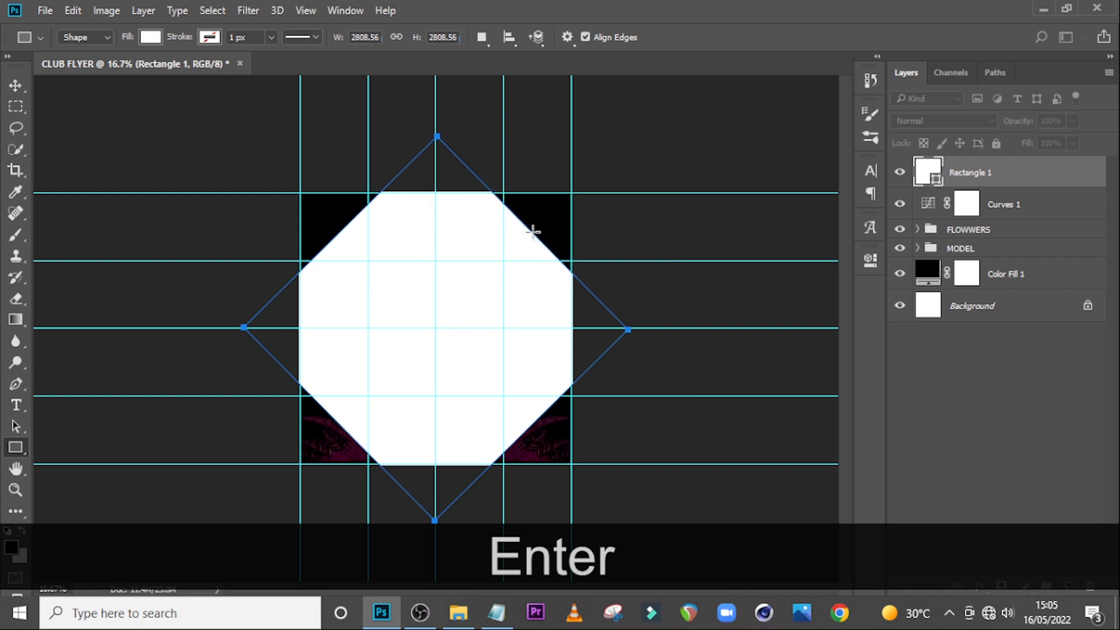
- Remove the diamond's fill and give it a solid stroke in #AC0063
left_click(151, 38)
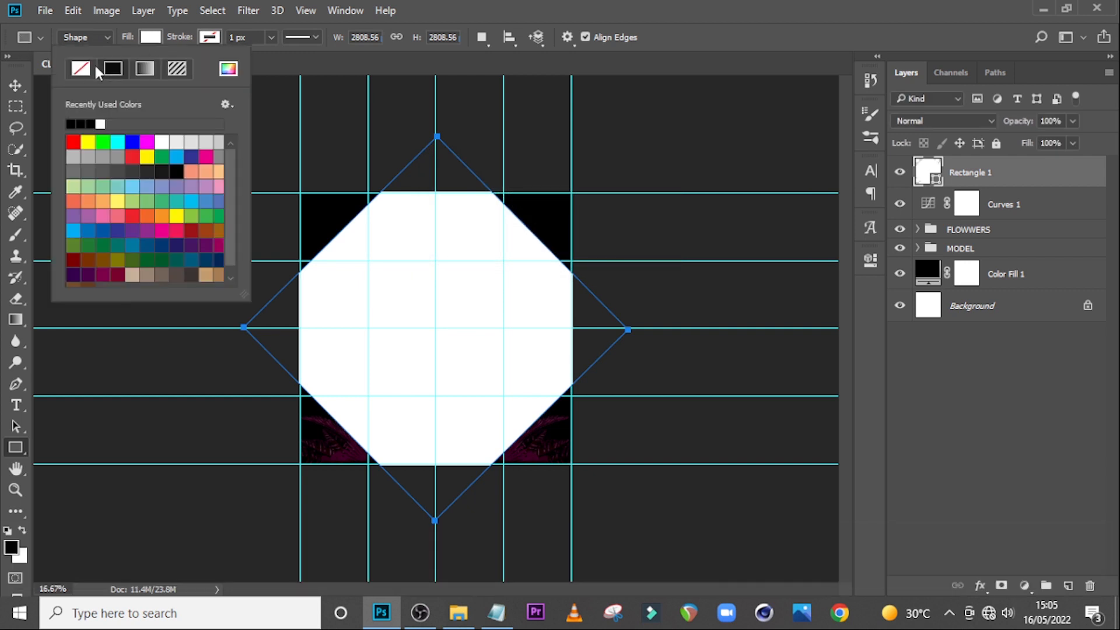
left_click(82, 68)
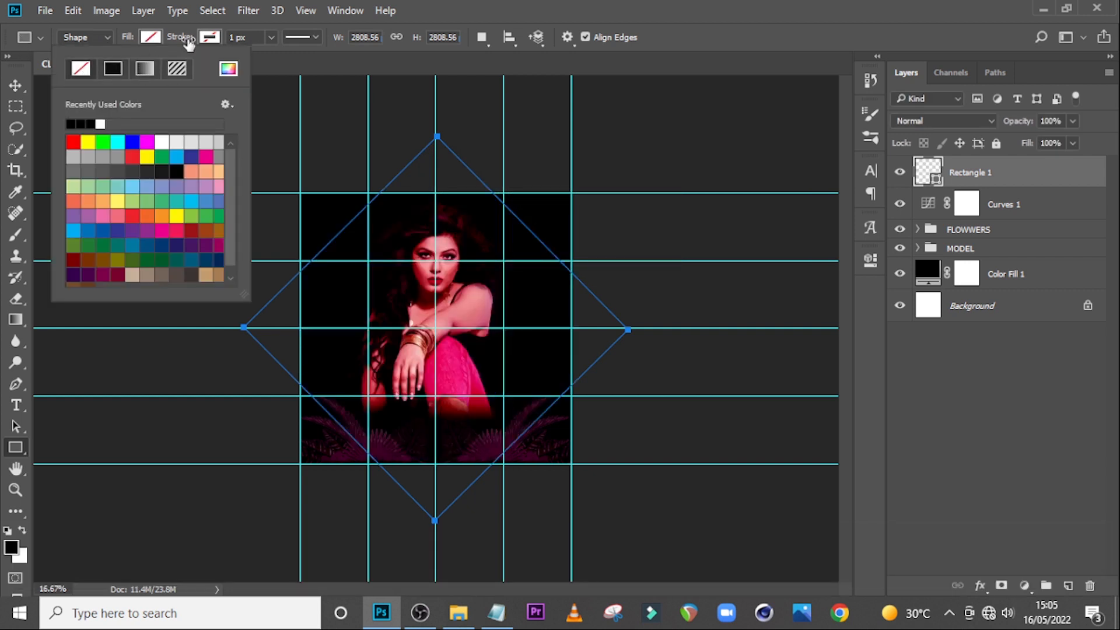
left_click(209, 36)
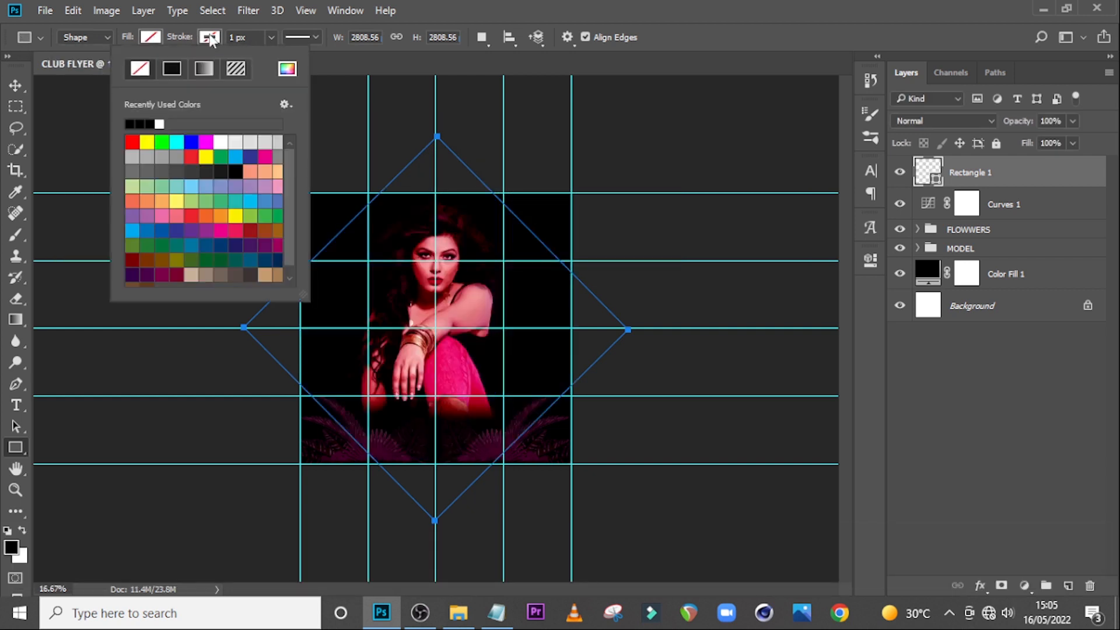
left_click(288, 69)
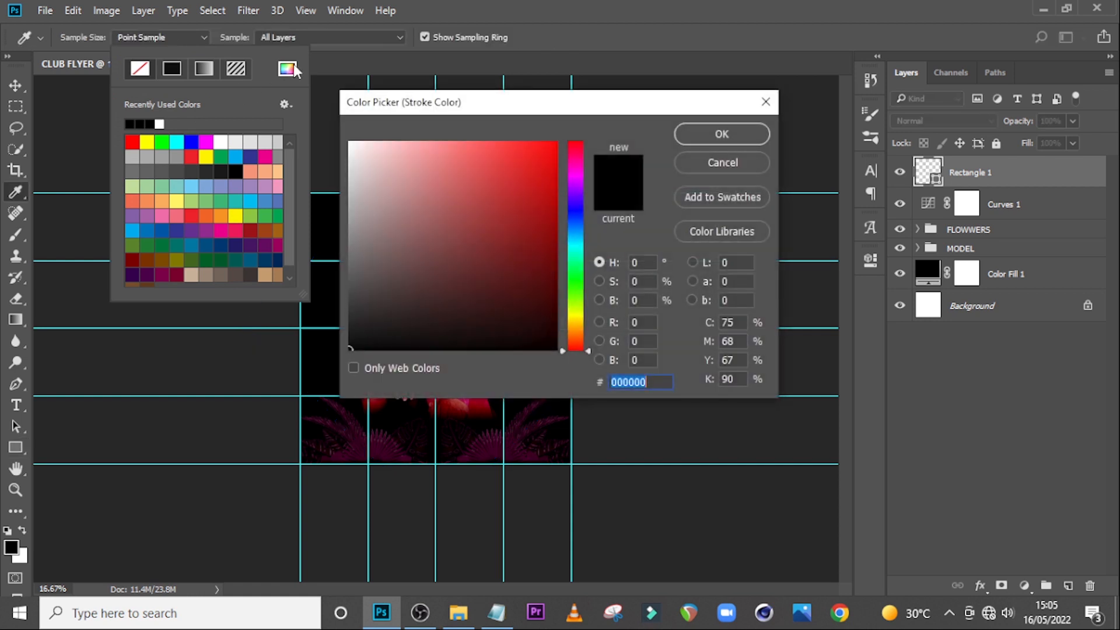
type("AC")
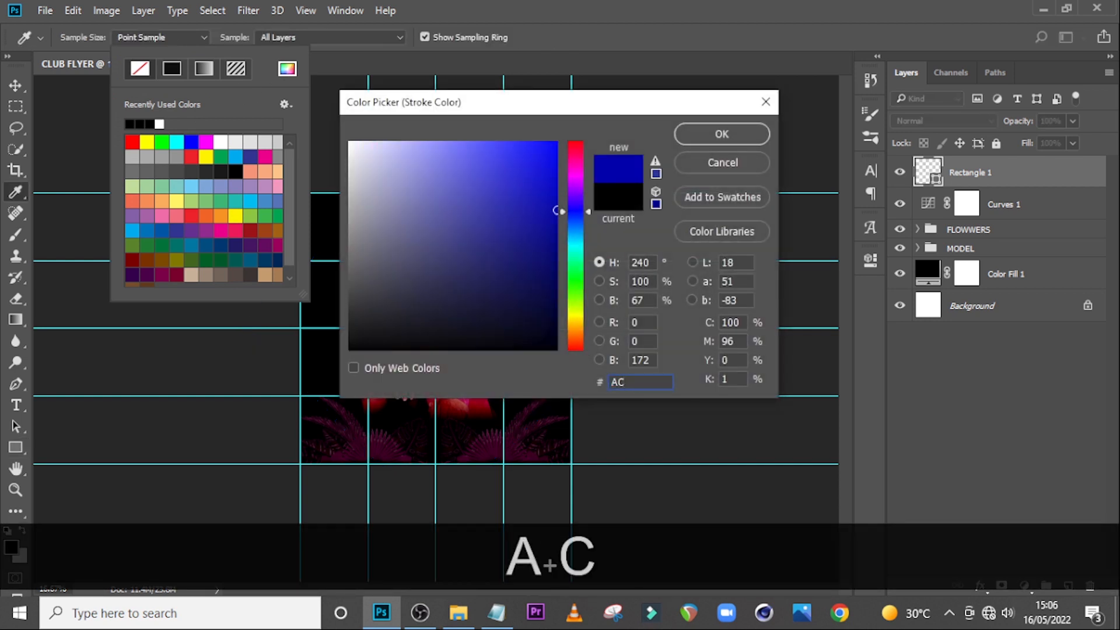
type("0063")
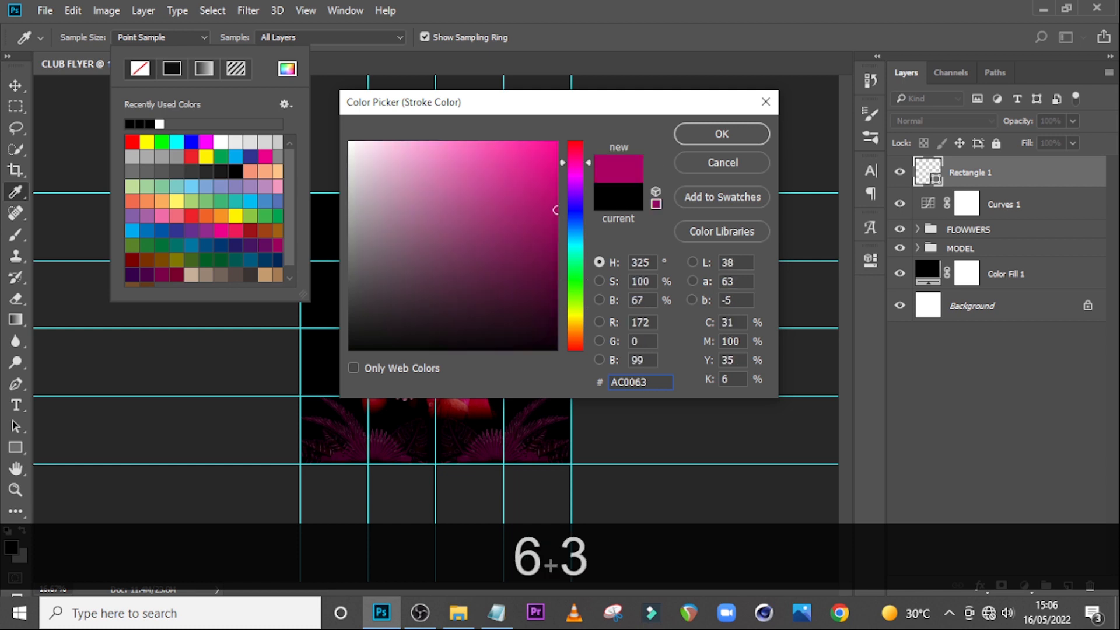
key("Return")
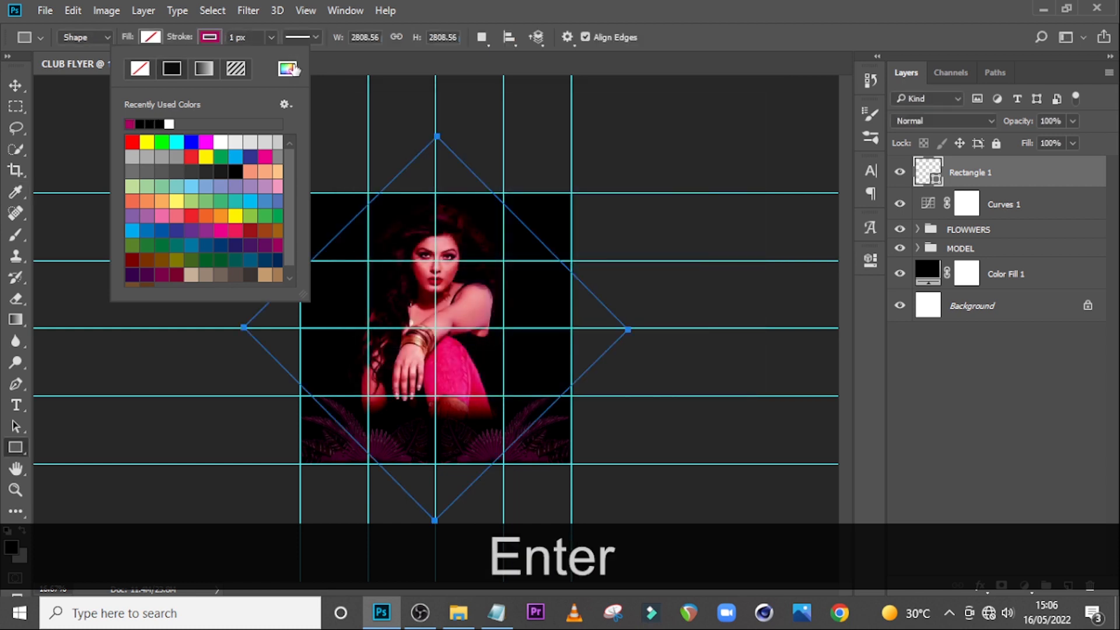
- Set the diamond's stroke width to 288 px
left_click(252, 37)
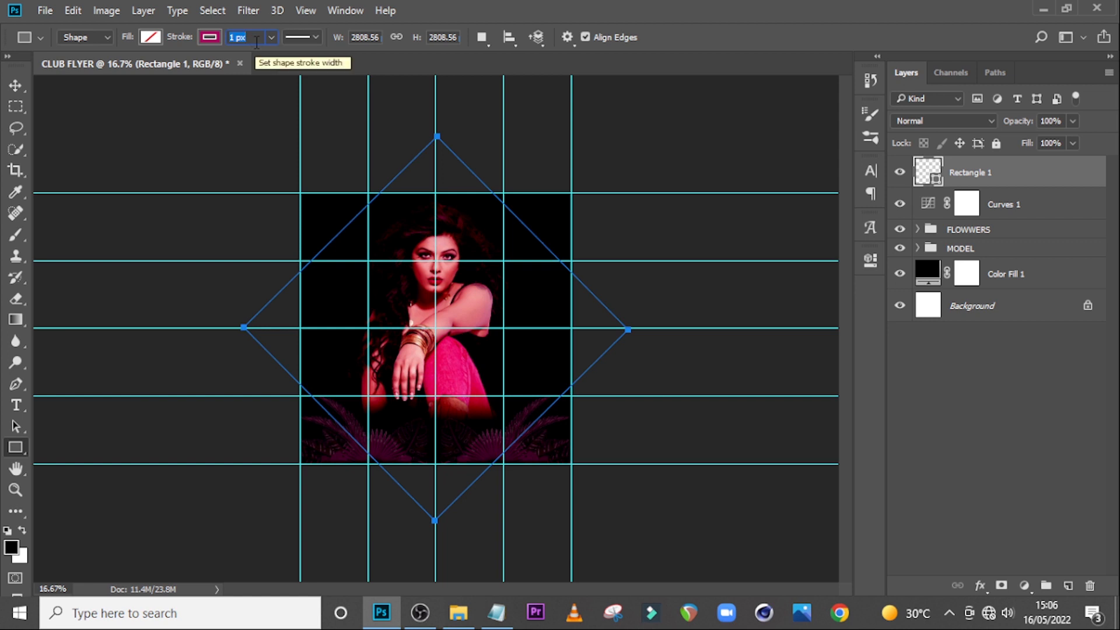
type("288")
key("Return")
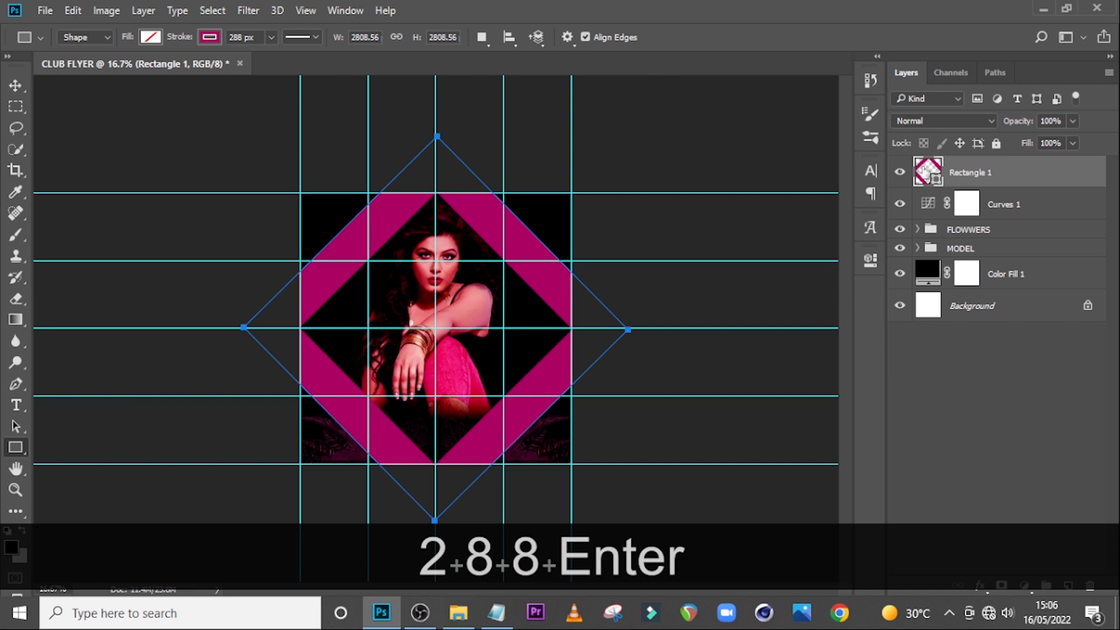
- Scale the diamond frame to 110.66% width and 124.30% height and move it up so its lower inner corner meets the canvas's bottom edge
key("v")
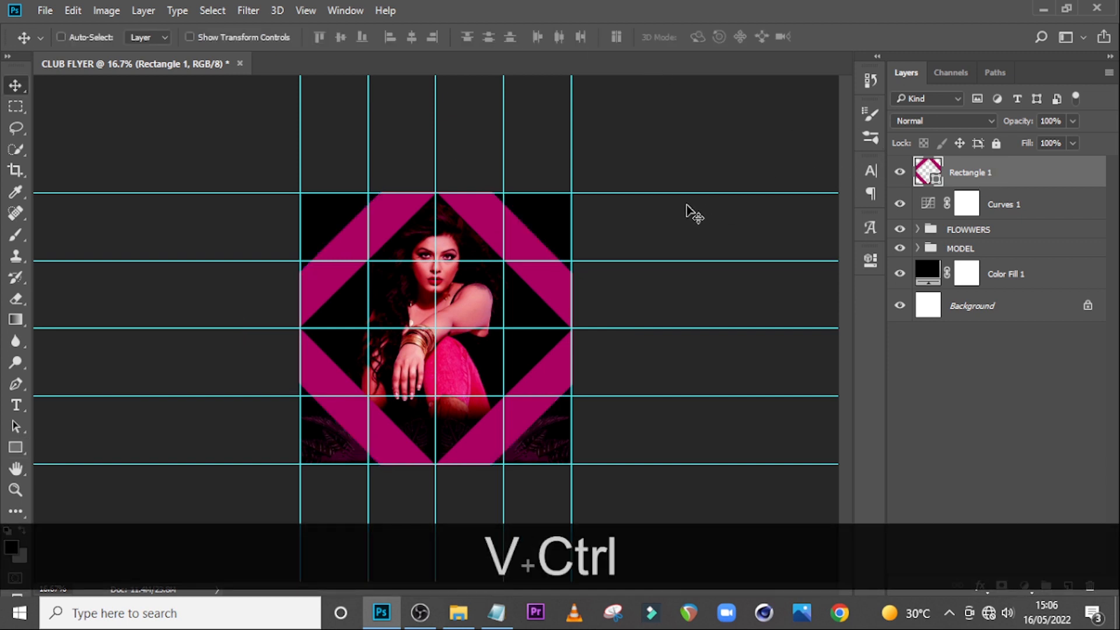
key("ctrl+t")
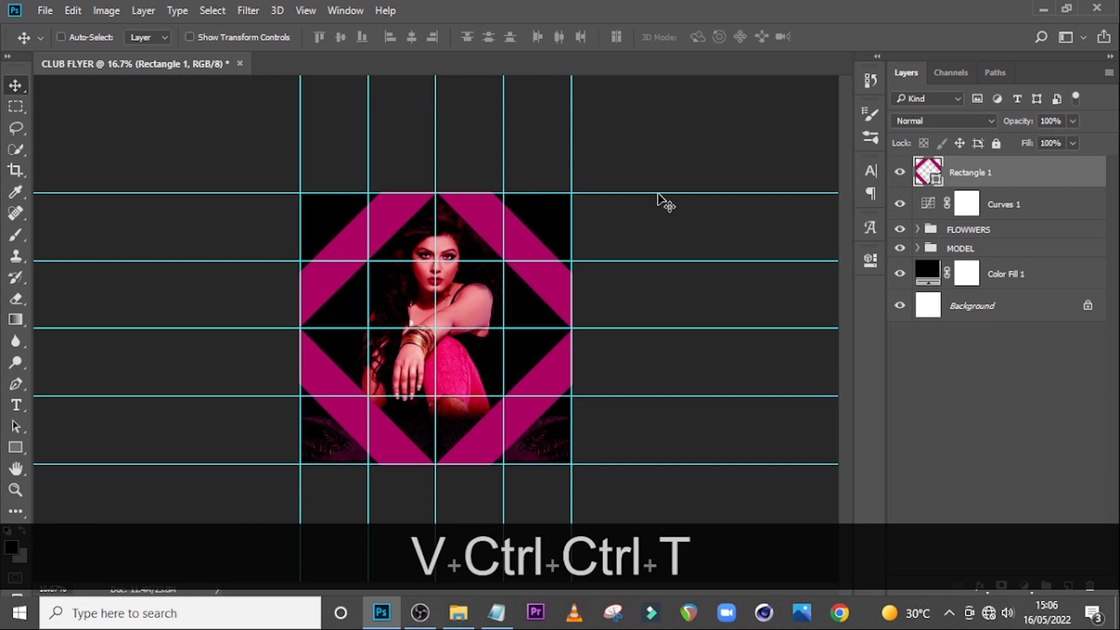
left_click_drag(631, 137, 689, 104)
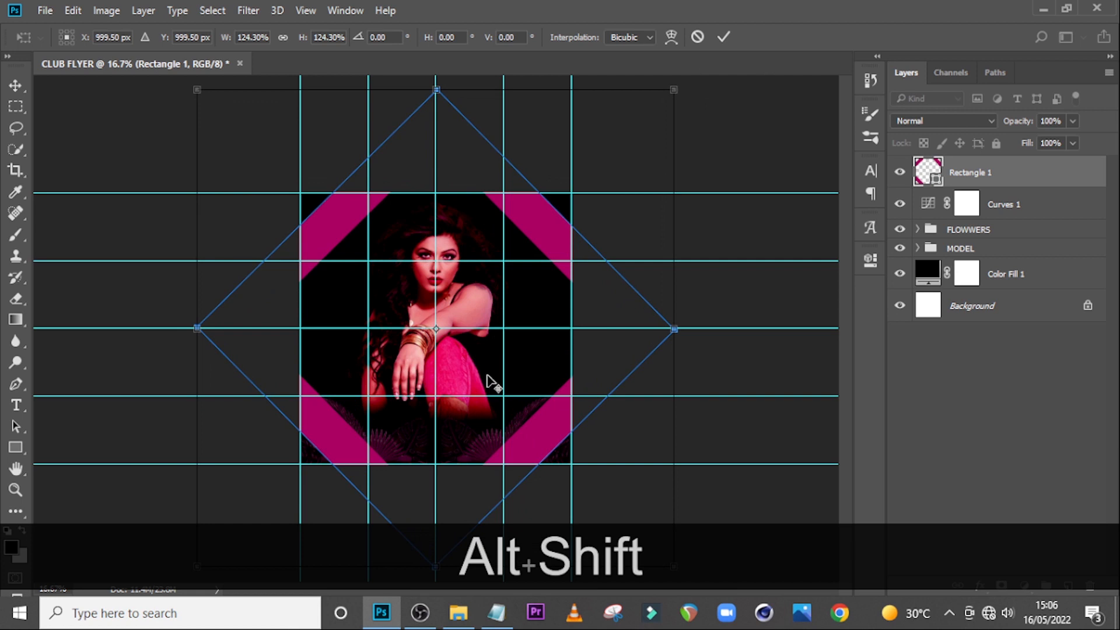
left_click_drag(487, 404, 497, 351)
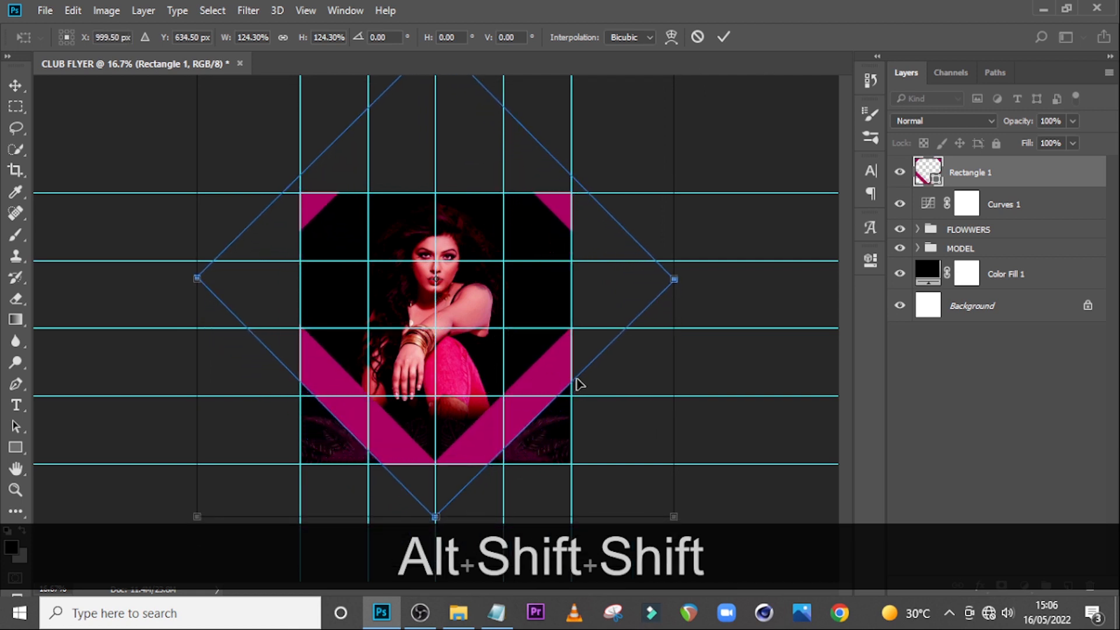
left_click_drag(676, 276, 654, 275)
mouse_move(445, 436)
left_mouse_down()
mouse_move(450, 426)
mouse_move(450, 443)
left_mouse_up()
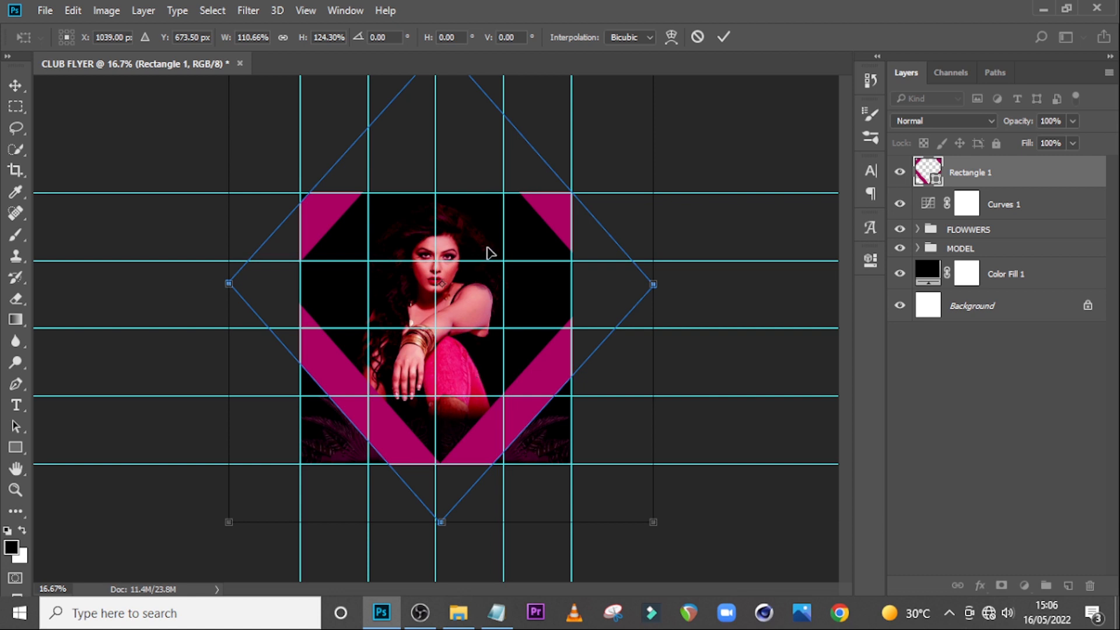
key("shift")
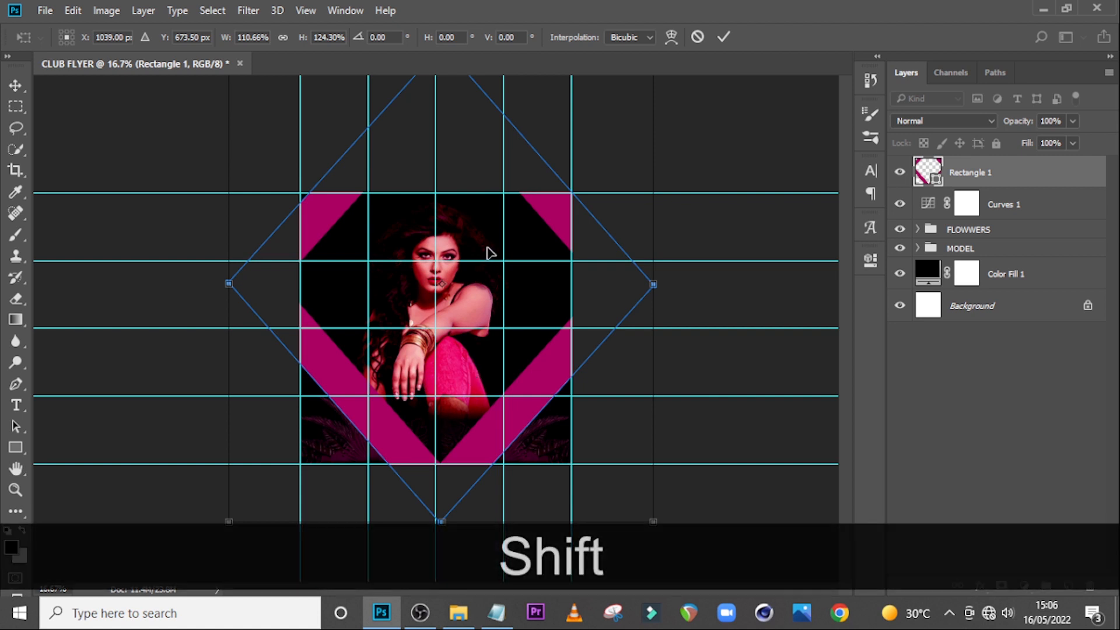
key("shift+Return")
- Duplicate the diamond frame and scale the copy down around its centre to about 2731 by 3067 px
key("ctrl+j")
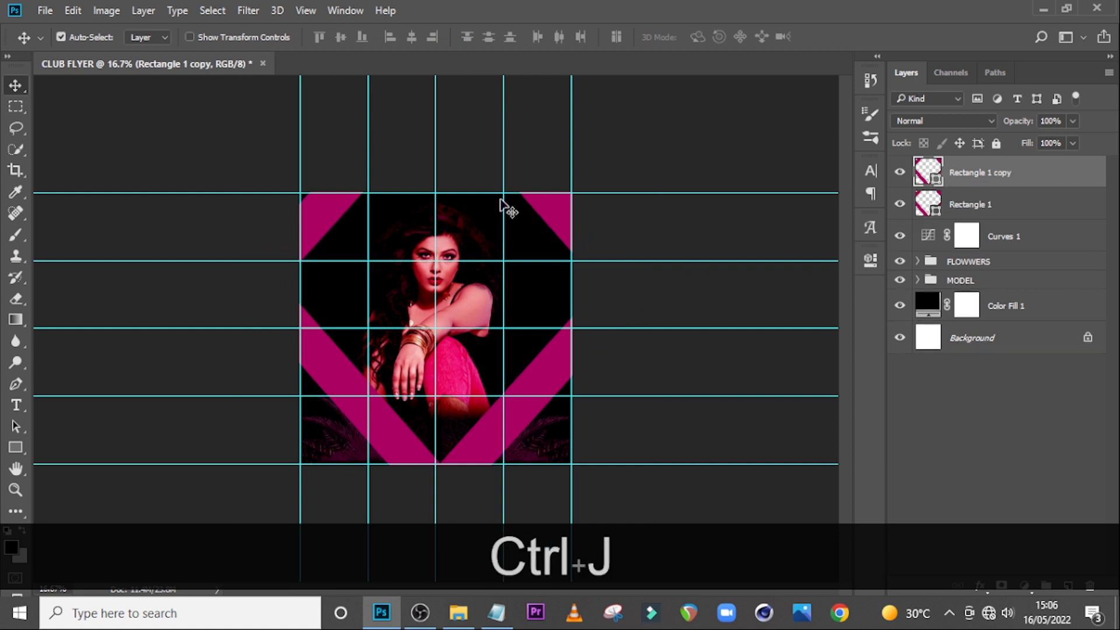
key("ctrl")
key("ctrl+t")
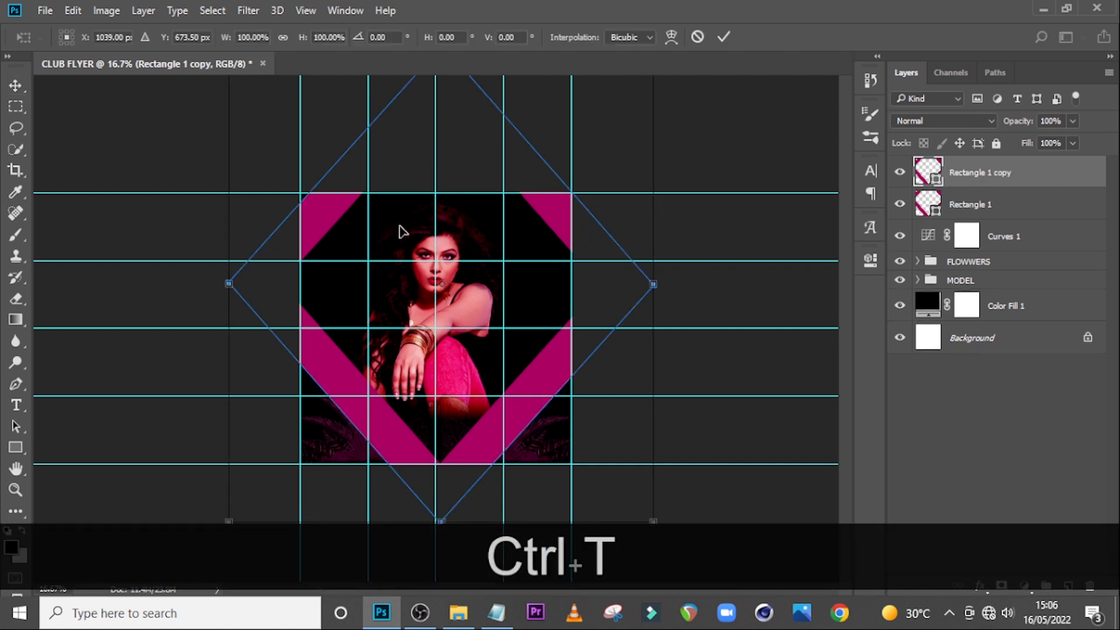
key("ctrl+minus")
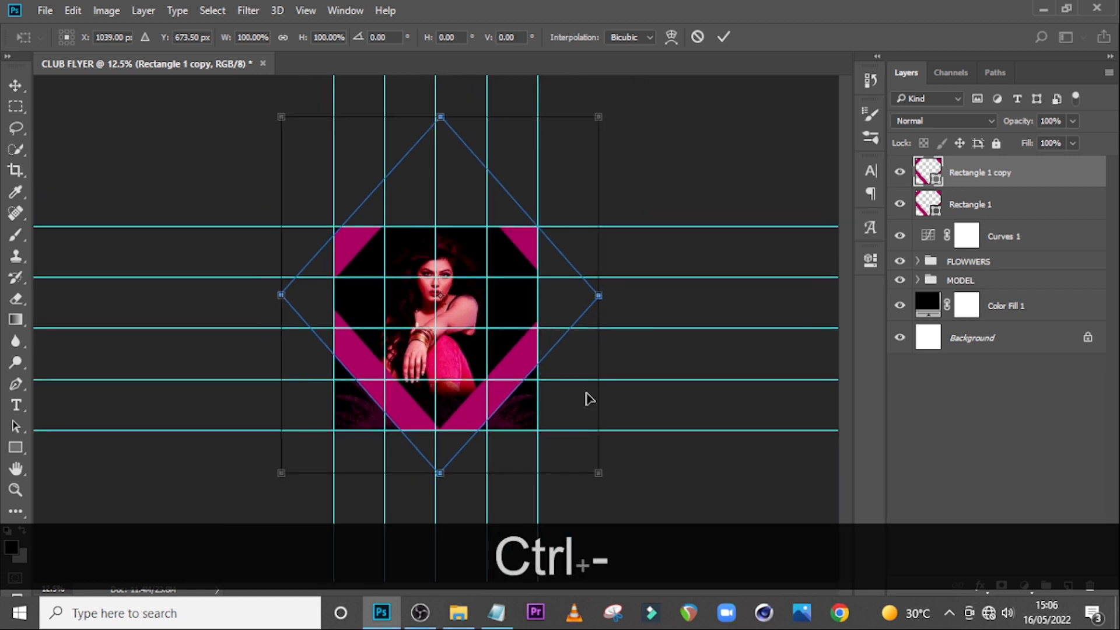
left_click_drag(598, 476, 576, 450)
key("alt+shift+Return")
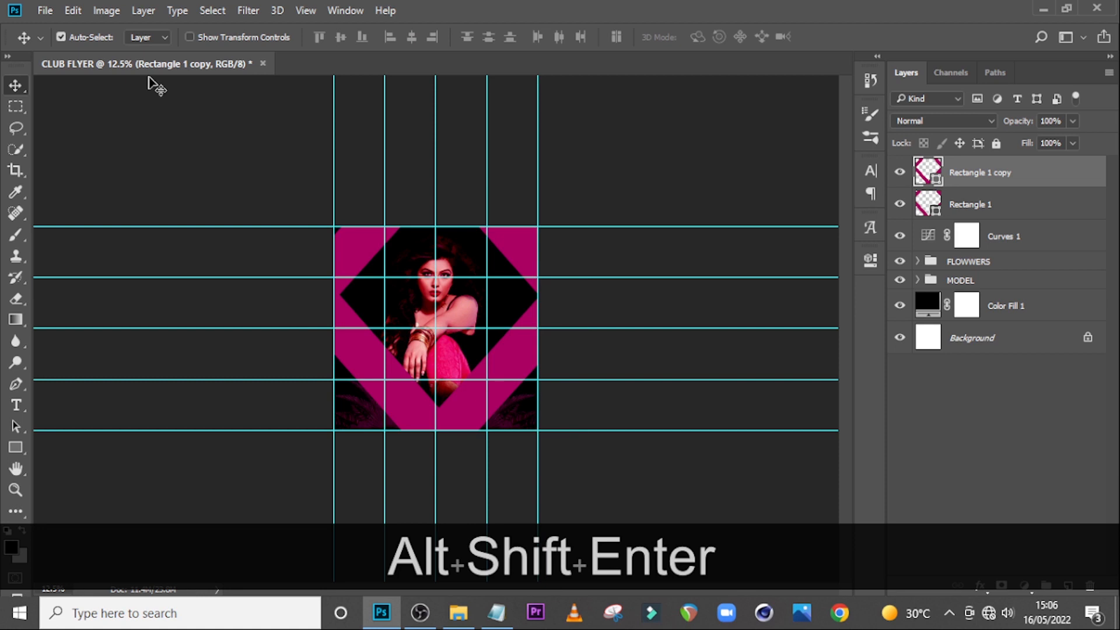
- Recolour the smaller duplicate diamond frame's stroke to #3F0328
key("u")
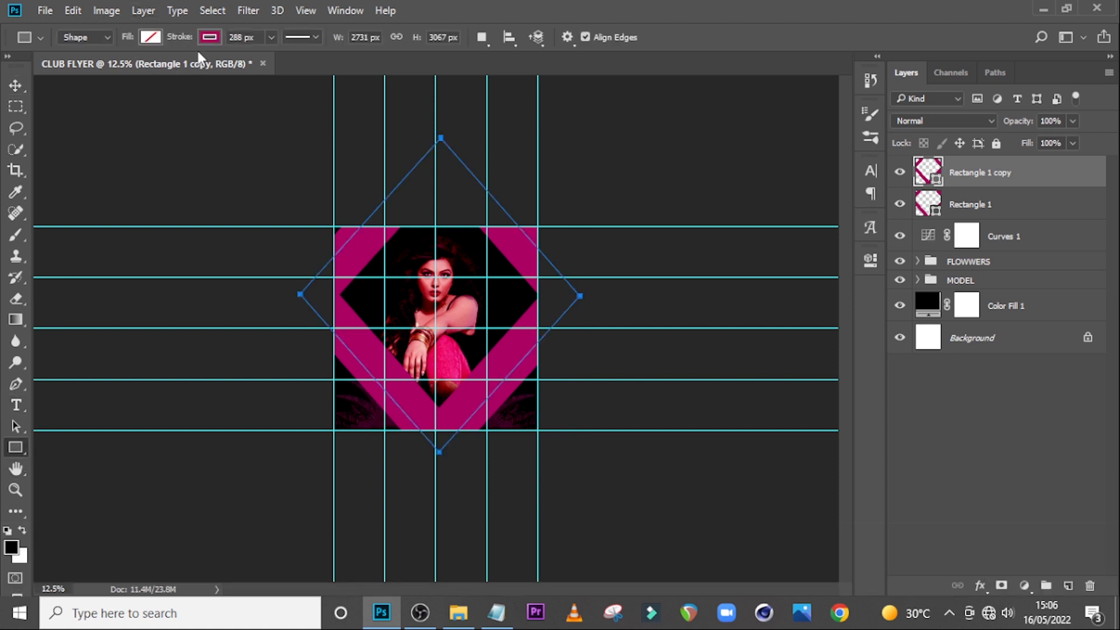
left_click(209, 37)
left_click(287, 68)
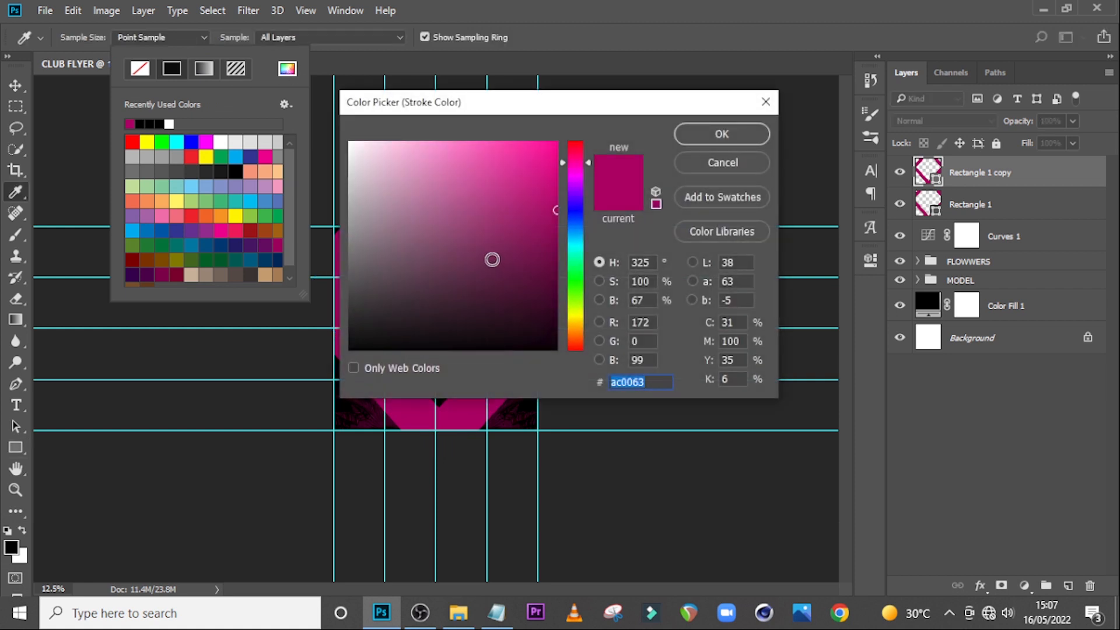
type("3F")
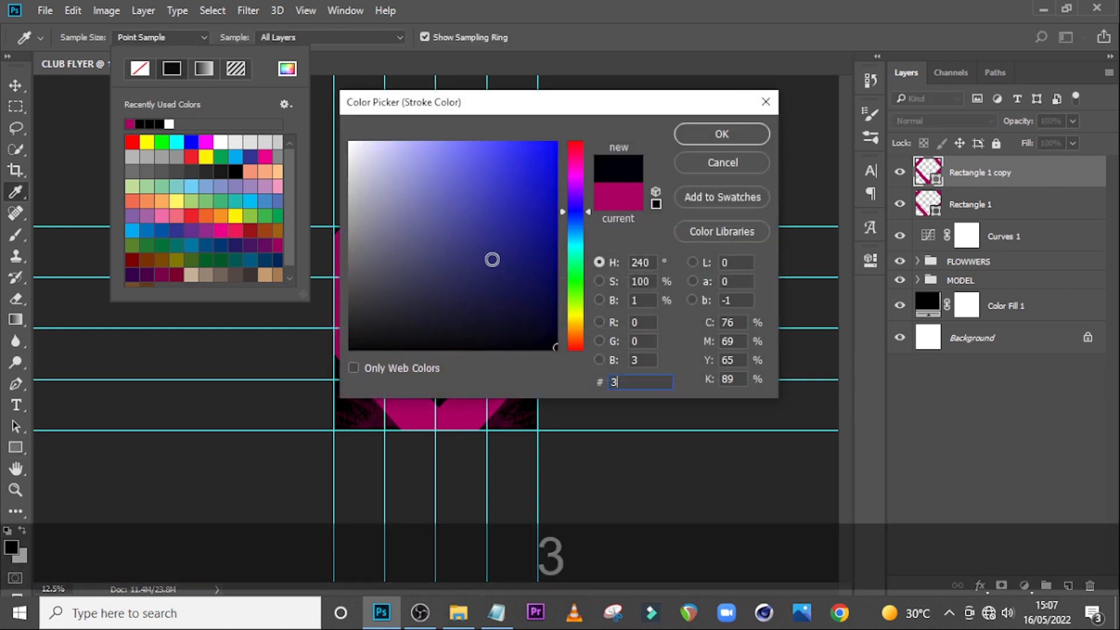
type("0")
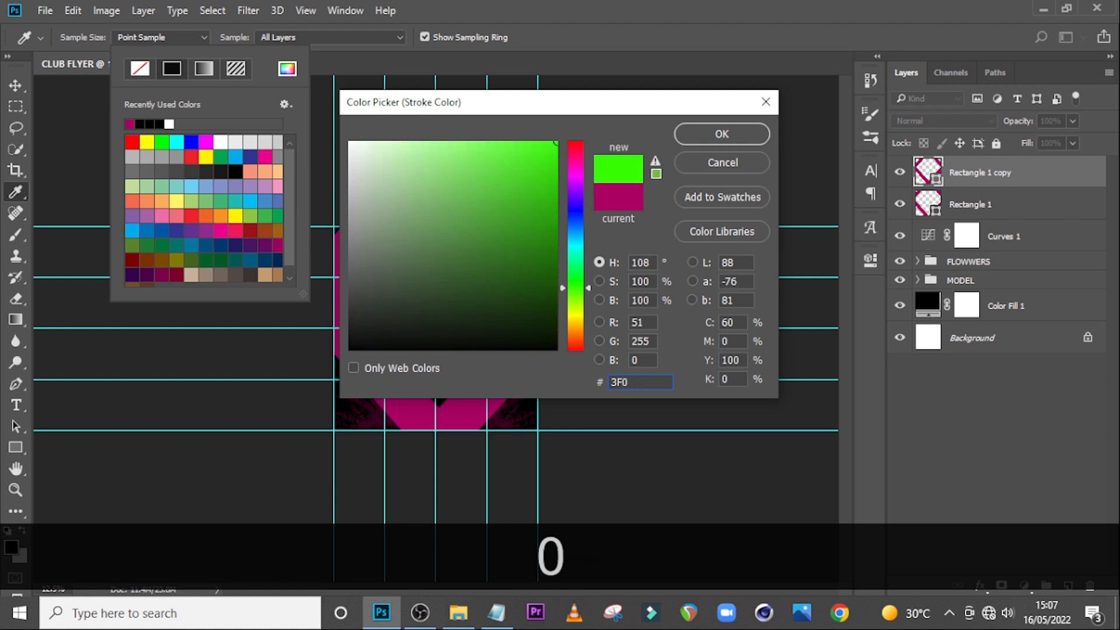
type("328")
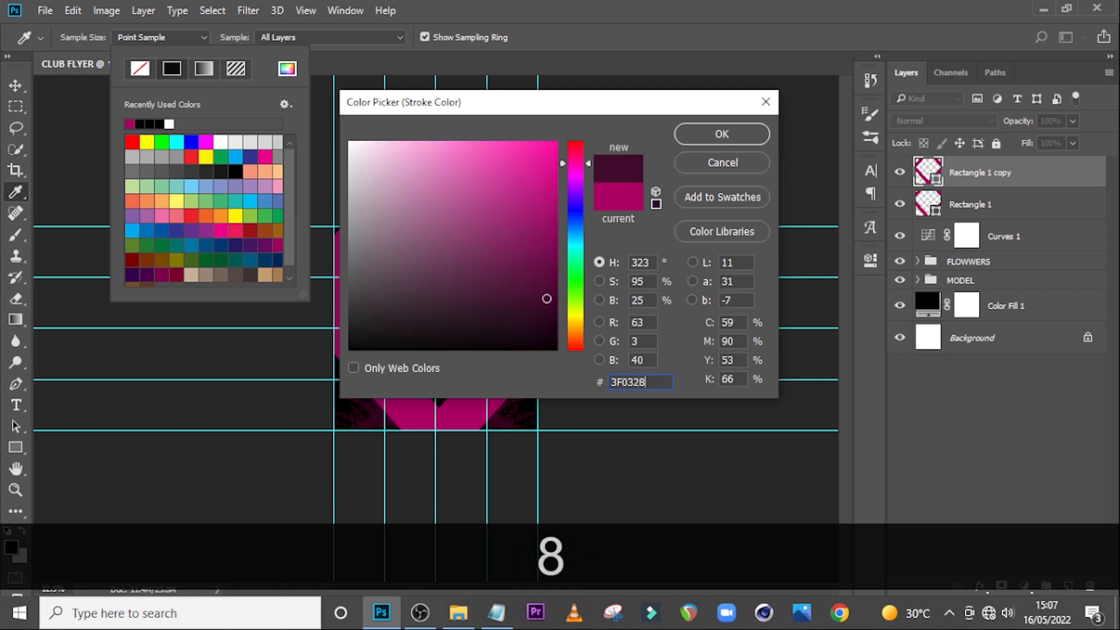
left_click(724, 134)
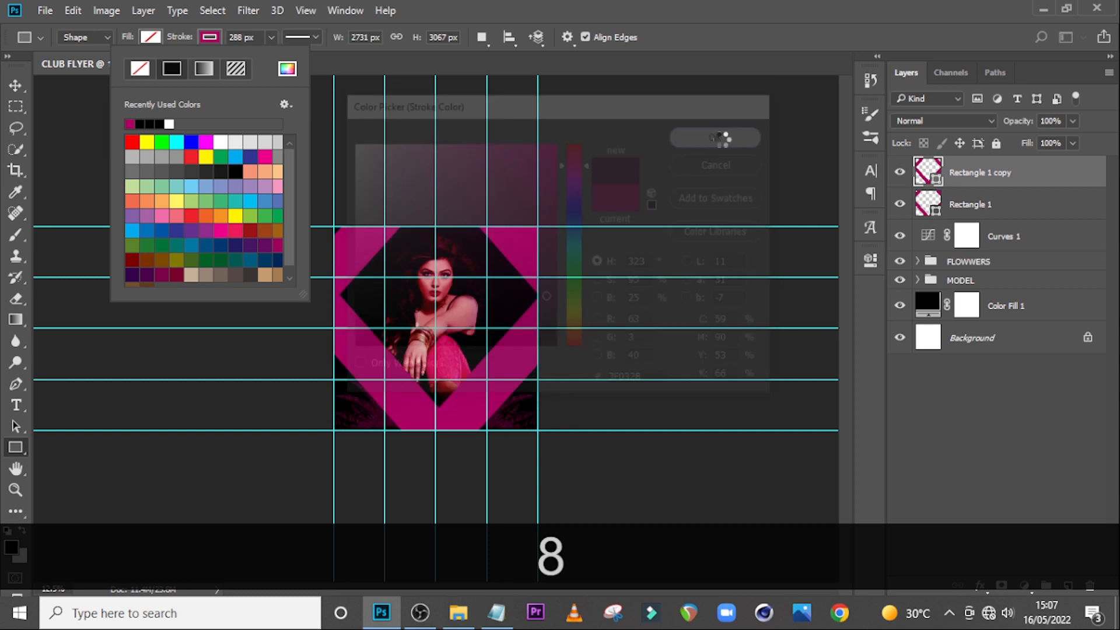
left_click(972, 178)
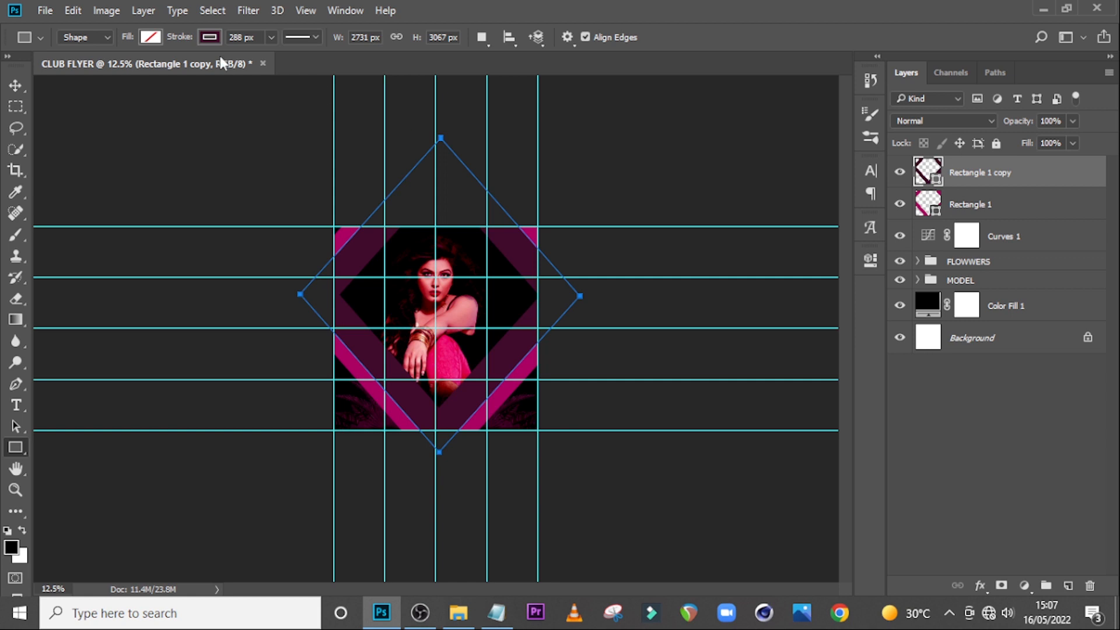
- Set the dark diamond frame's stroke width to 140 px
left_click(257, 38)
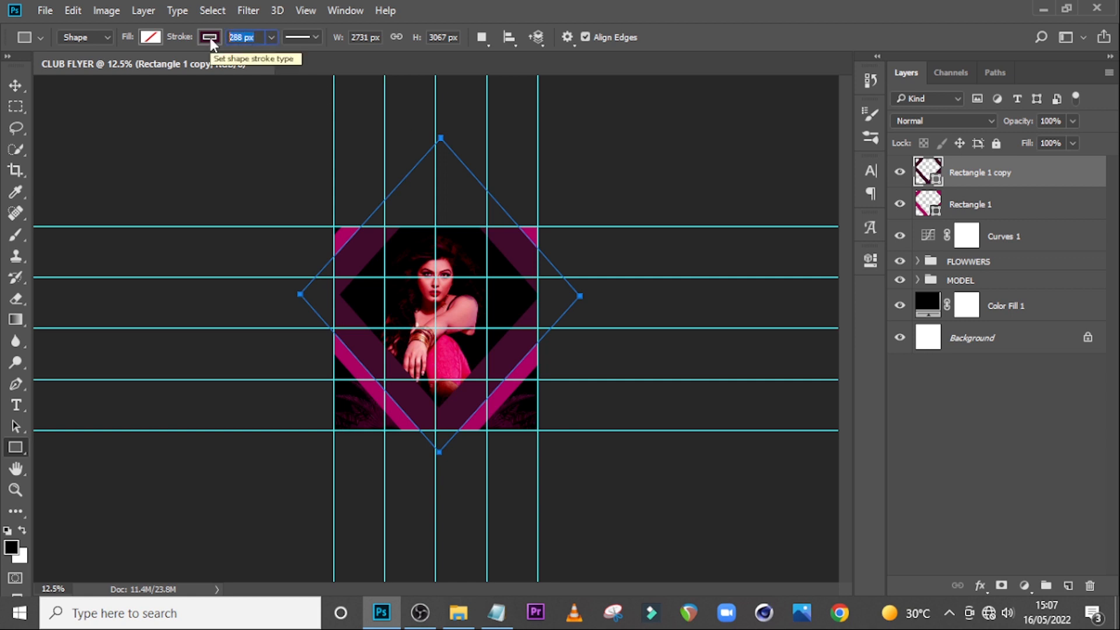
type("140")
key("Return")
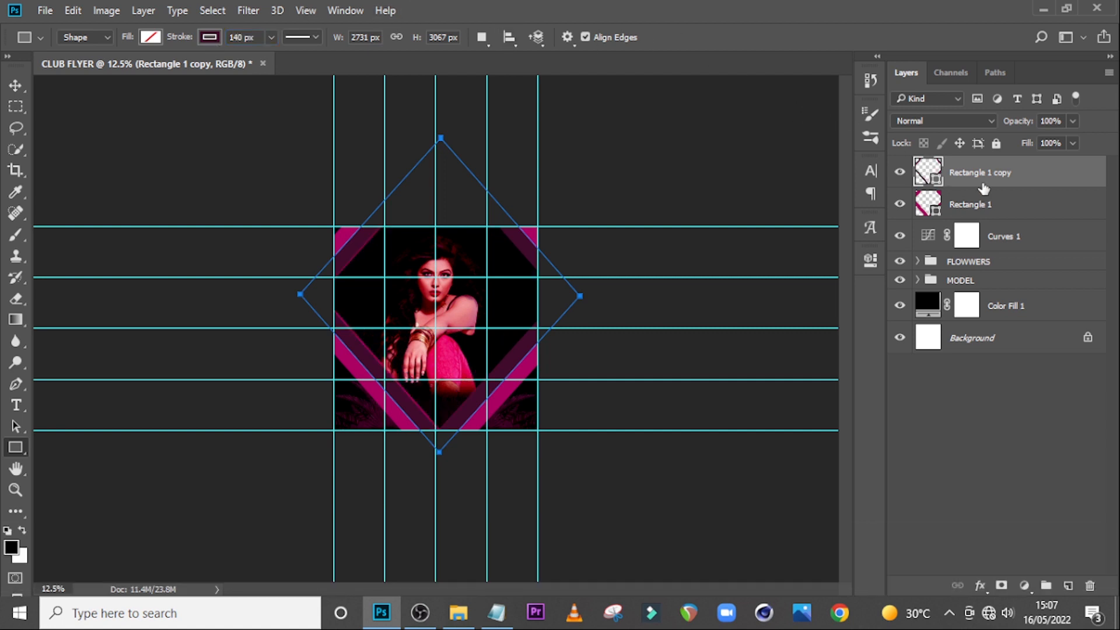
- Scale the dark diamond frame down around its centre to about 88.5%, roughly 2417 by 2715 px
key("ctrl+t")
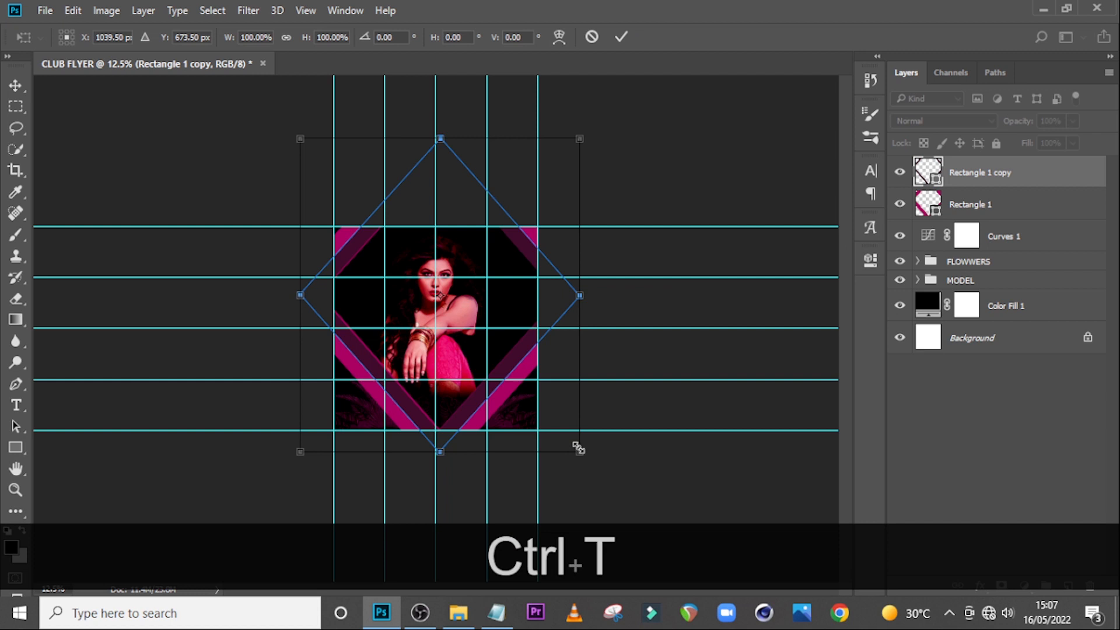
key("shift+alt")
left_click_drag(581, 450, 565, 437)
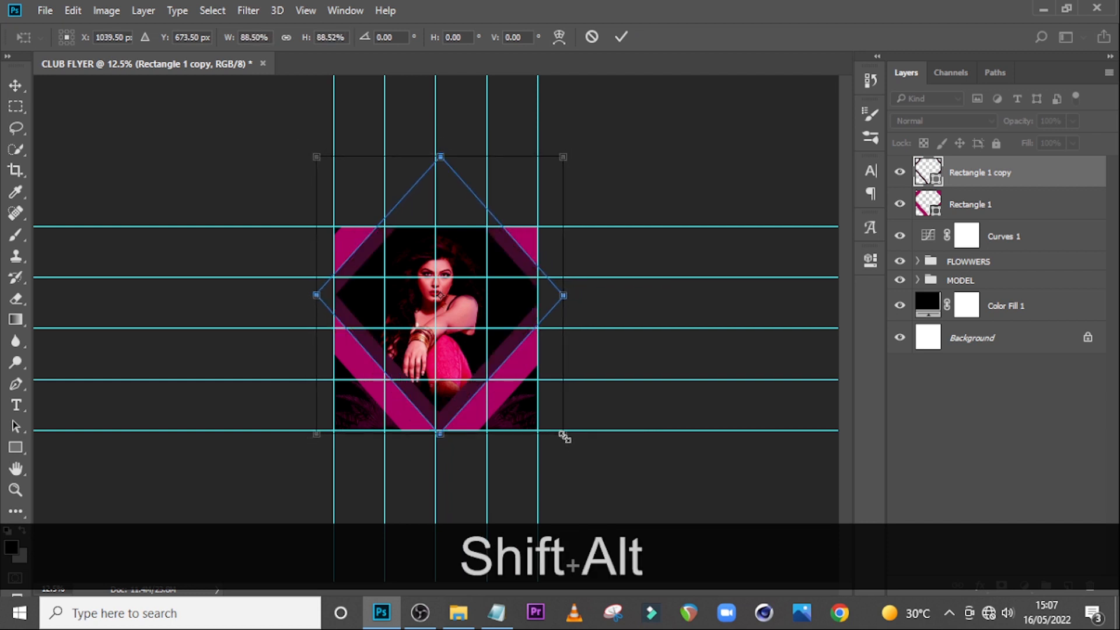
key("Return")
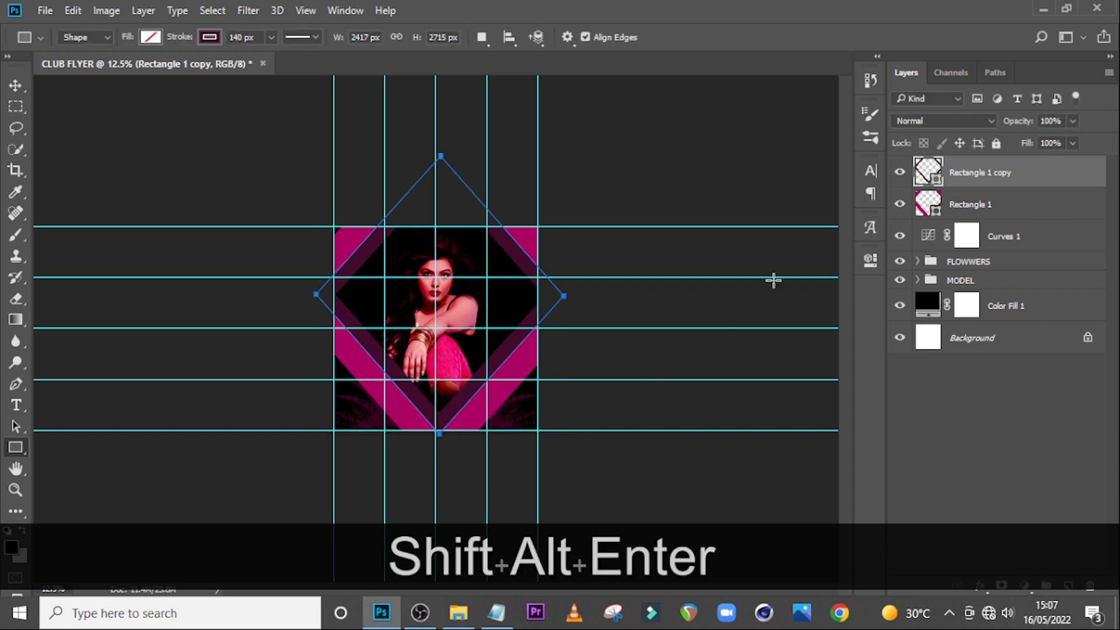
- Duplicate the outer magenta diamond frame, place the copy above the dark frame and scale it around its centre to about 66.2%
left_click(1009, 210)
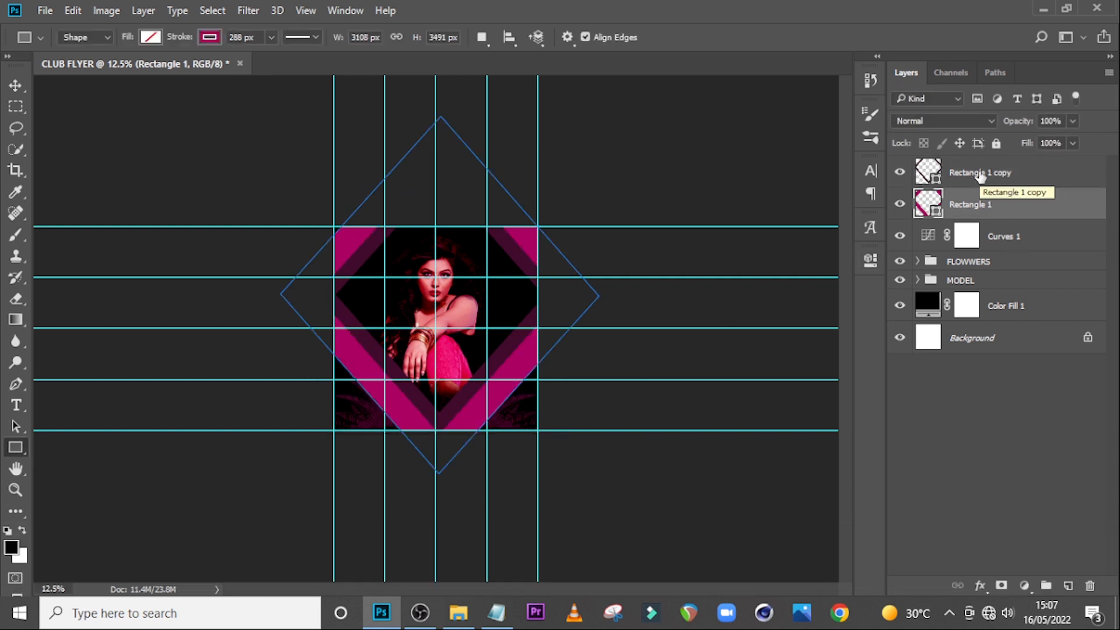
key("ctrl")
key("ctrl+j")
left_click_drag(958, 224, 968, 161)
key("ctrl+t")
left_click_drag(599, 473, 552, 412)
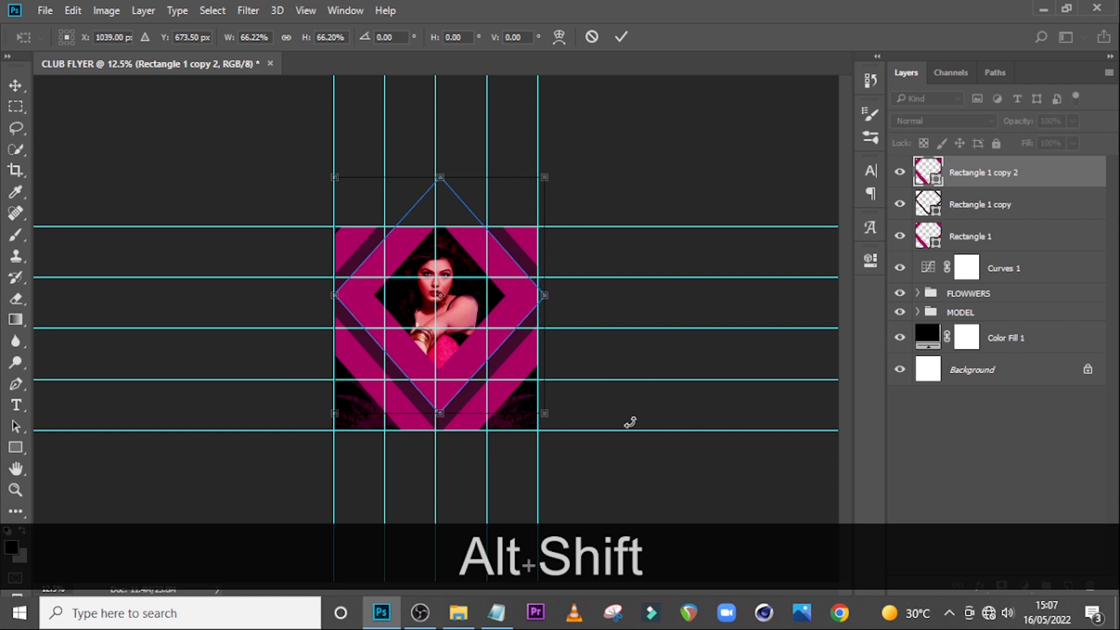
key("Return")
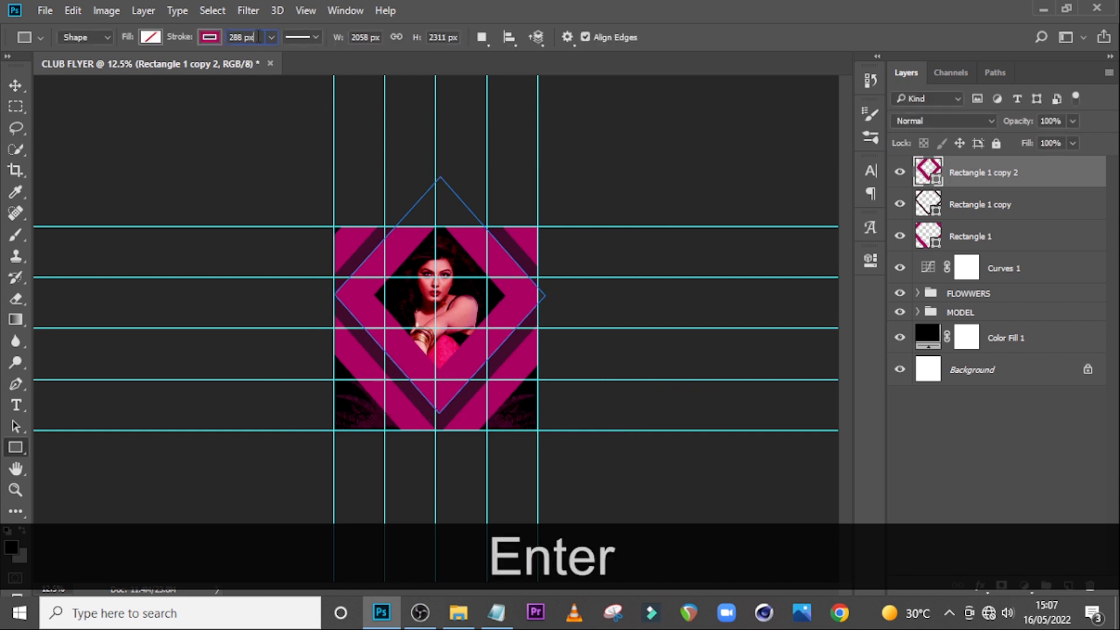
- Set the inner magenta diamond frame's stroke width to 180 px
left_click(259, 37)
type("1")
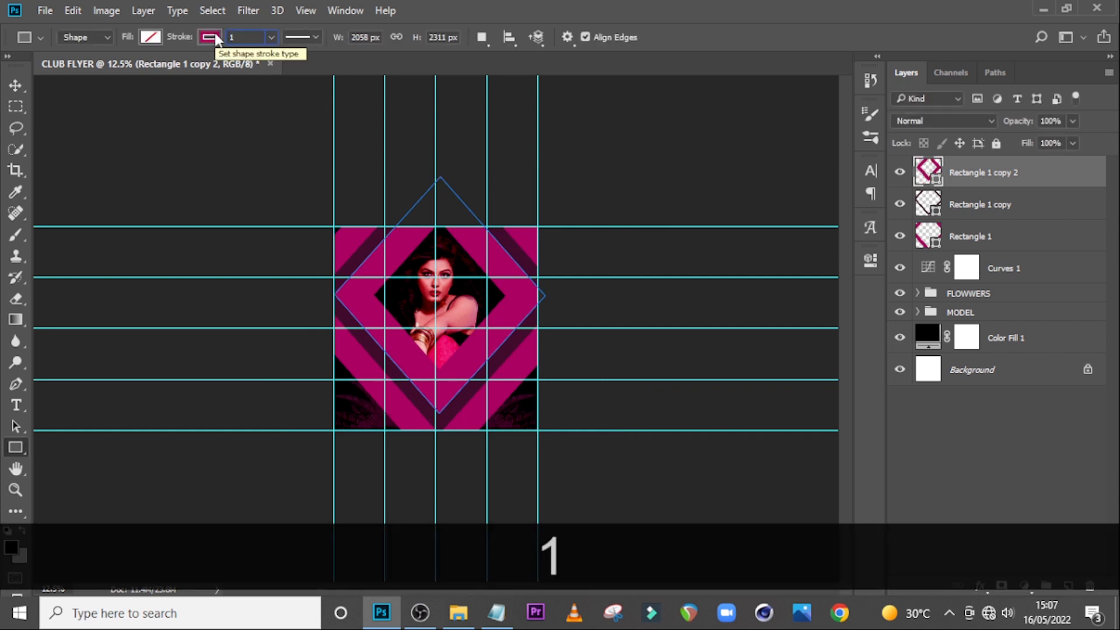
type("80")
key("Return")
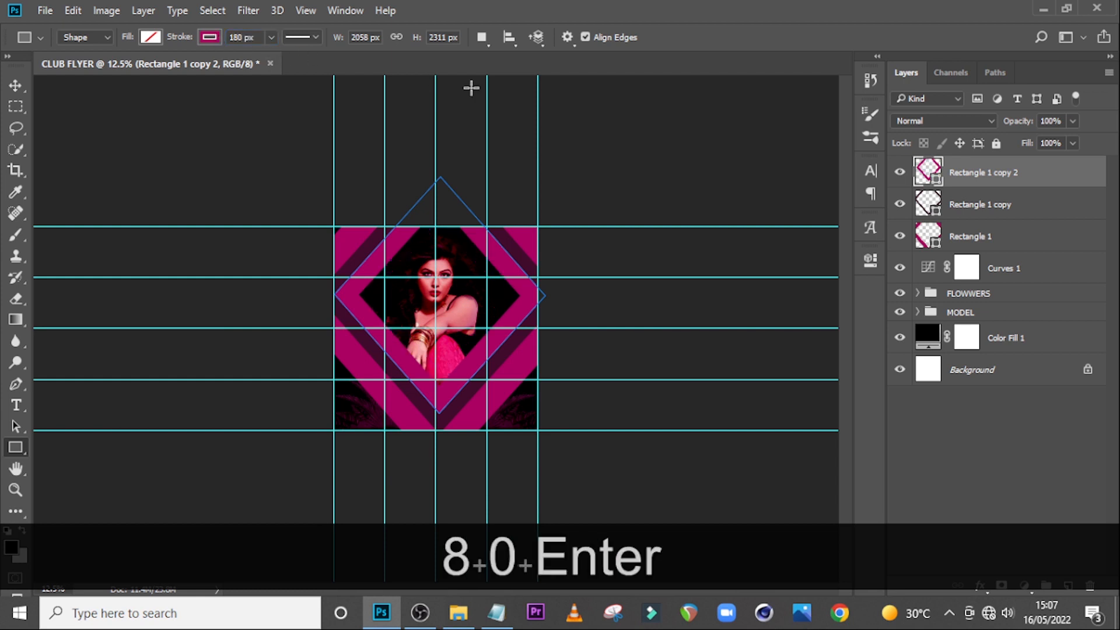
- Group the three diamond frame layers together
left_click(971, 205)
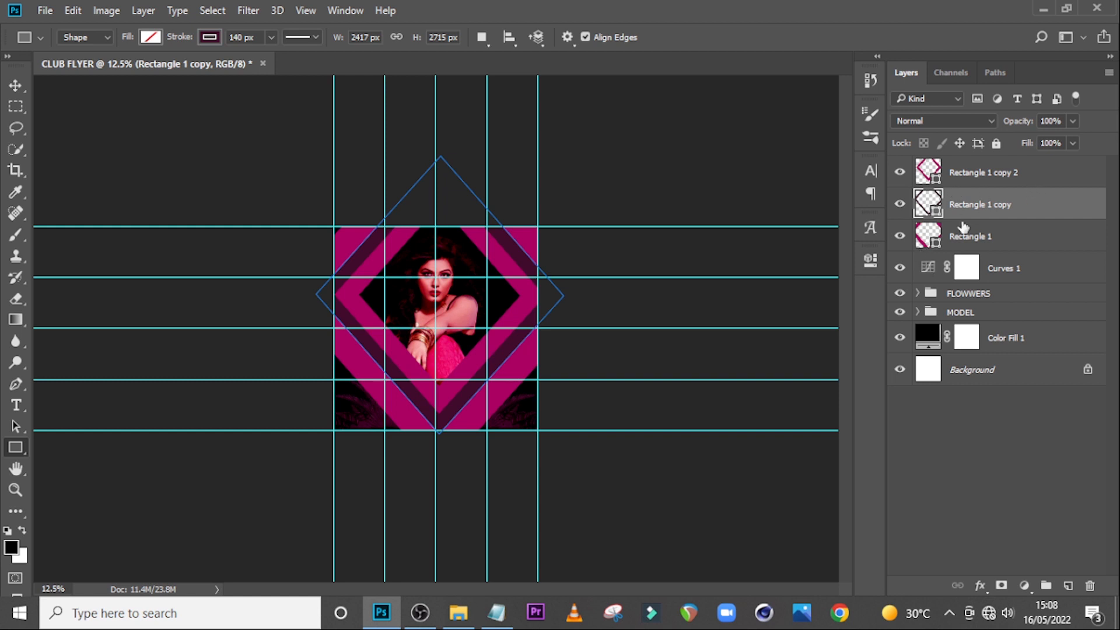
left_click(968, 235, "ctrl")
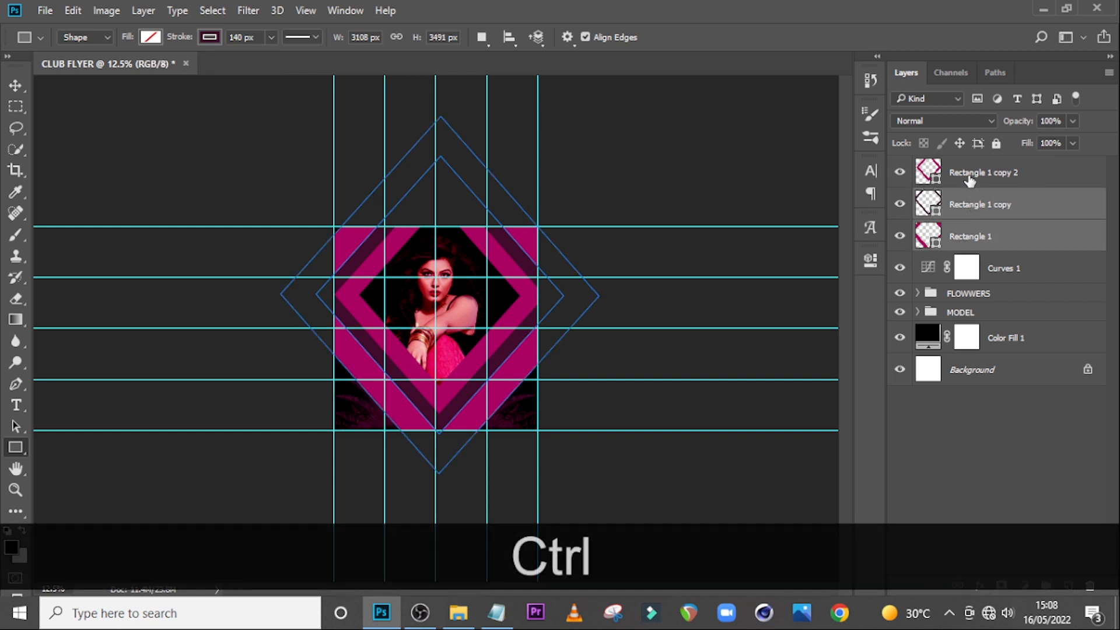
left_click(969, 175, "ctrl")
key("ctrl+g")
- Scale the diamond frame group proportionally to about 123.5% and move it up so its V-shaped bands cross the canvas's lower half
key("ctrl+t")
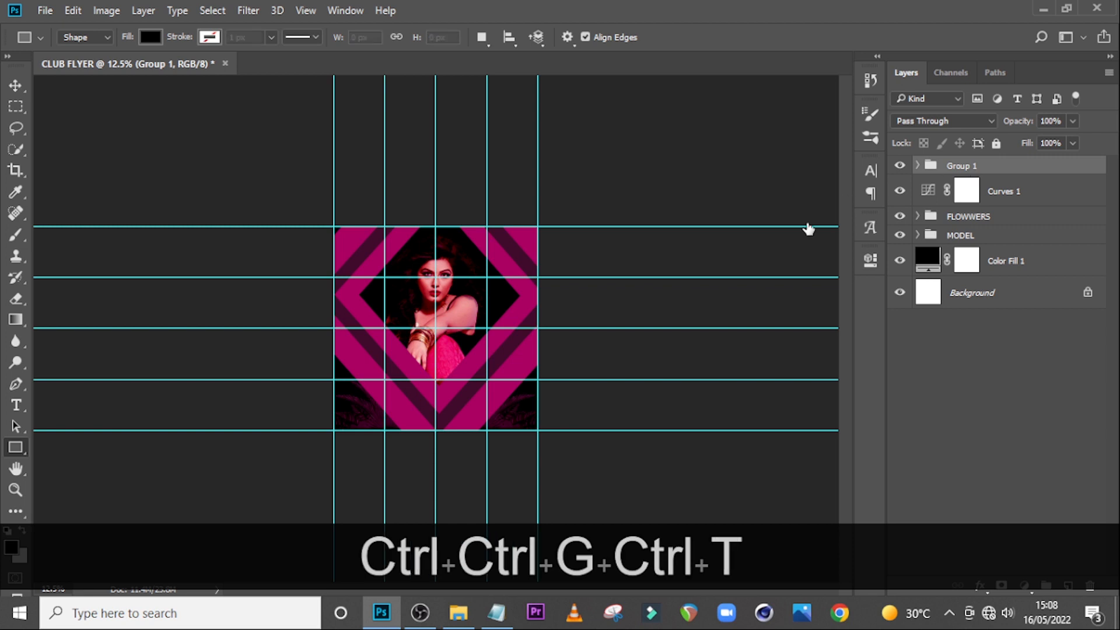
left_click_drag(605, 115, 620, 93)
left_click_drag(538, 398, 538, 386)
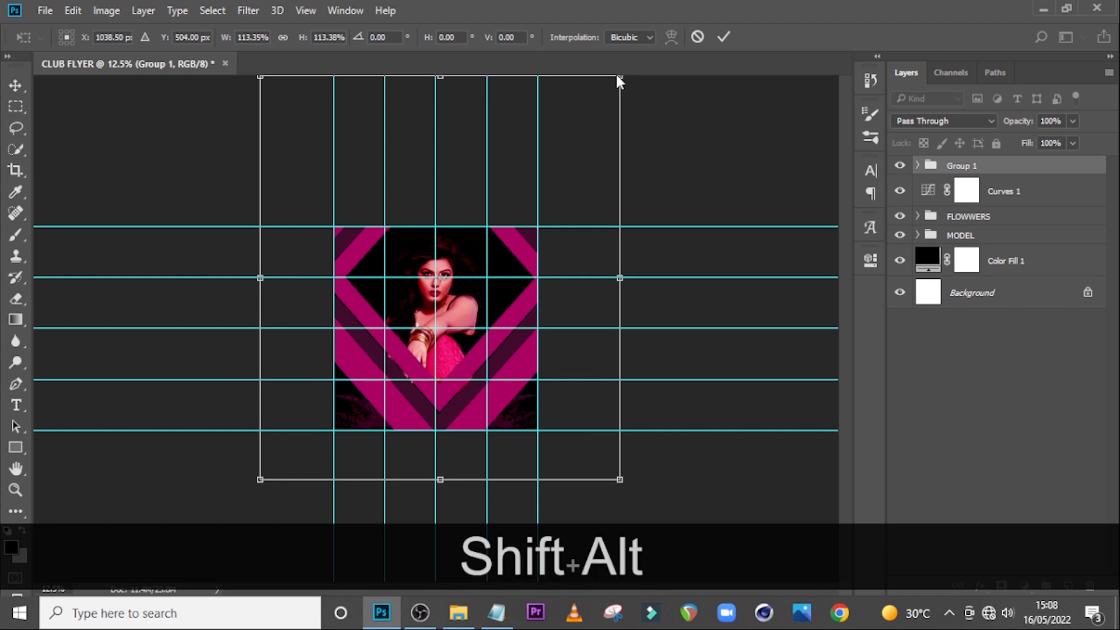
left_click_drag(622, 79, 637, 62)
left_click_drag(506, 341, 501, 330)
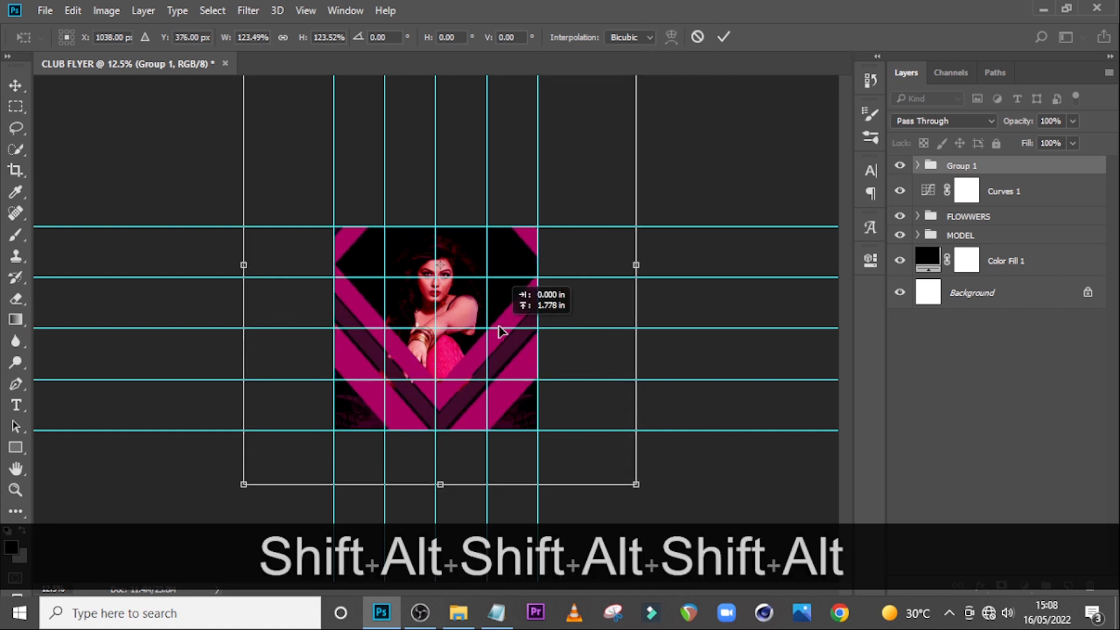
left_click_drag(500, 330, 500, 330)
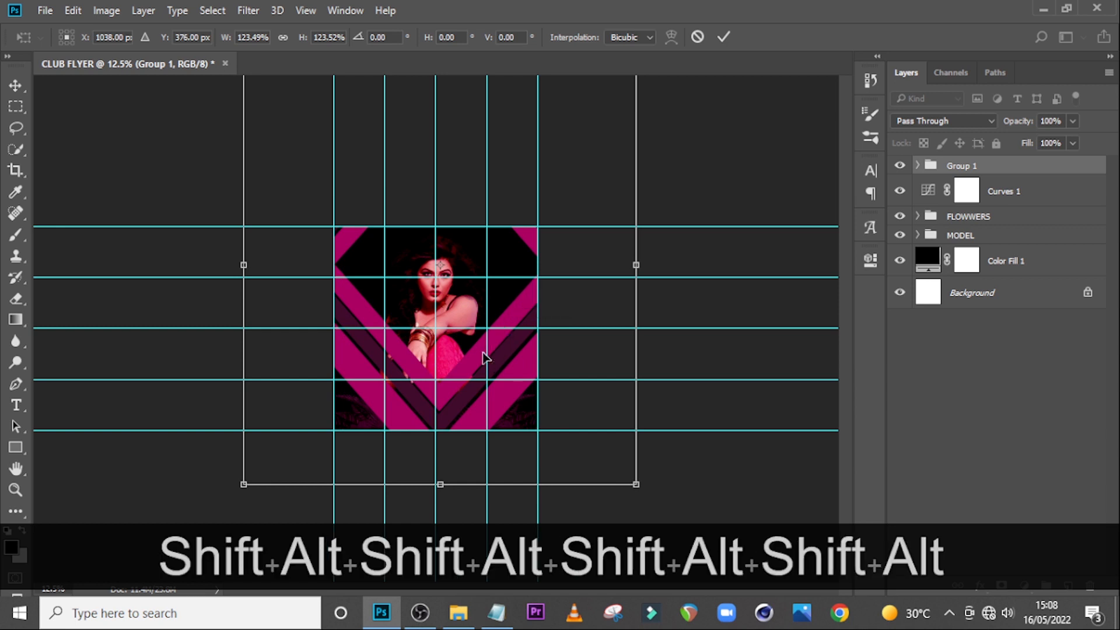
key("Return")
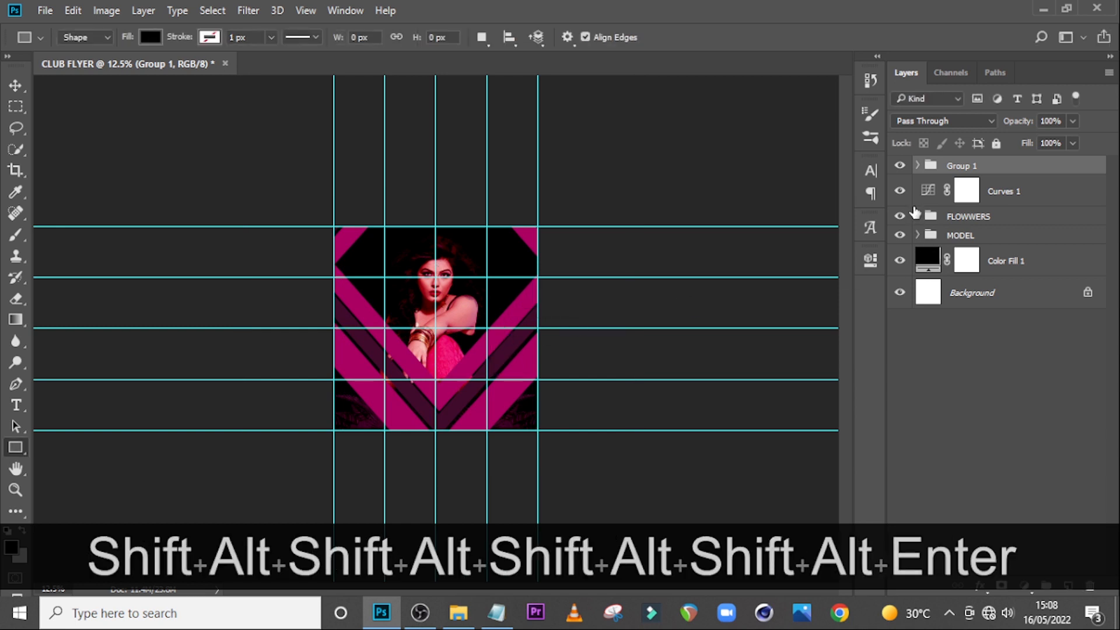
- Expand the diamond frame group to list its layers and hide the guides
left_click(919, 166)
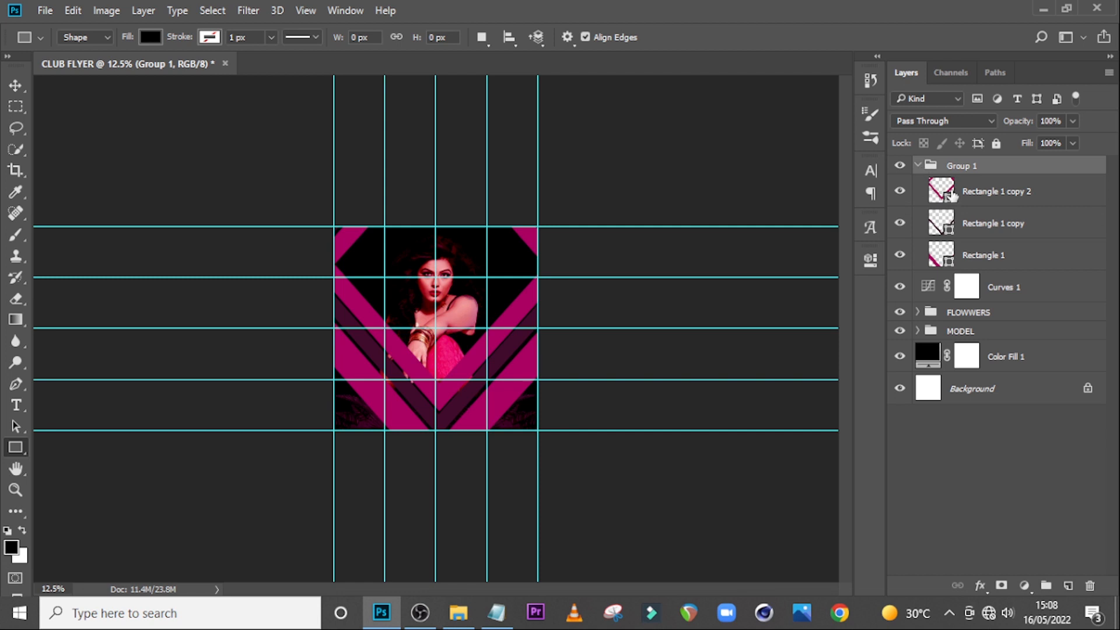
key("ctrl+minus")
key("ctrl+0")
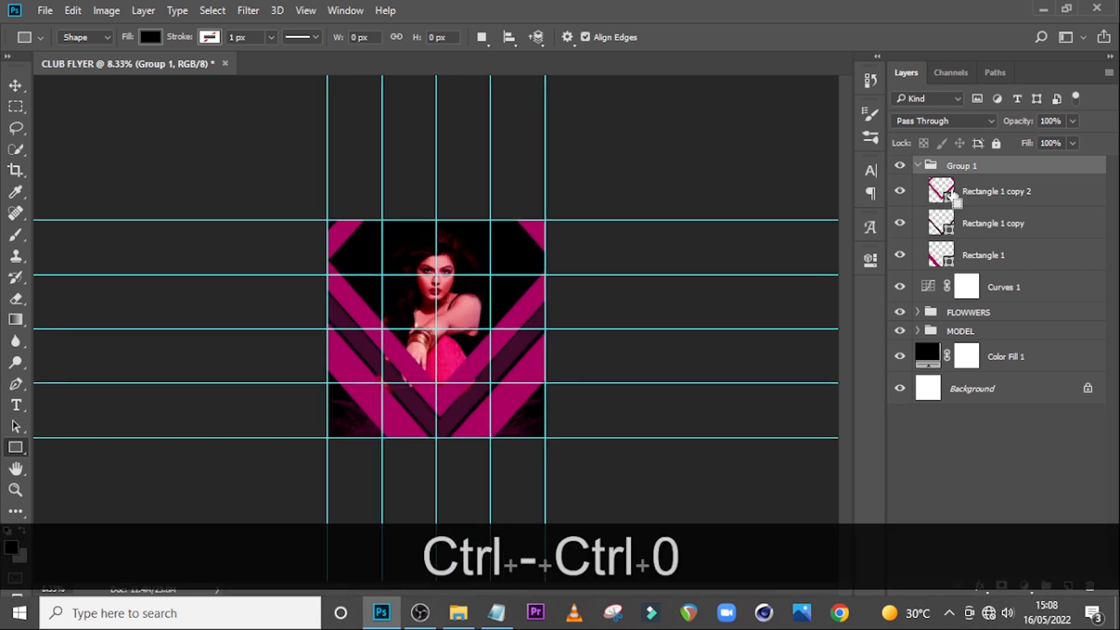
key("ctrl+h")
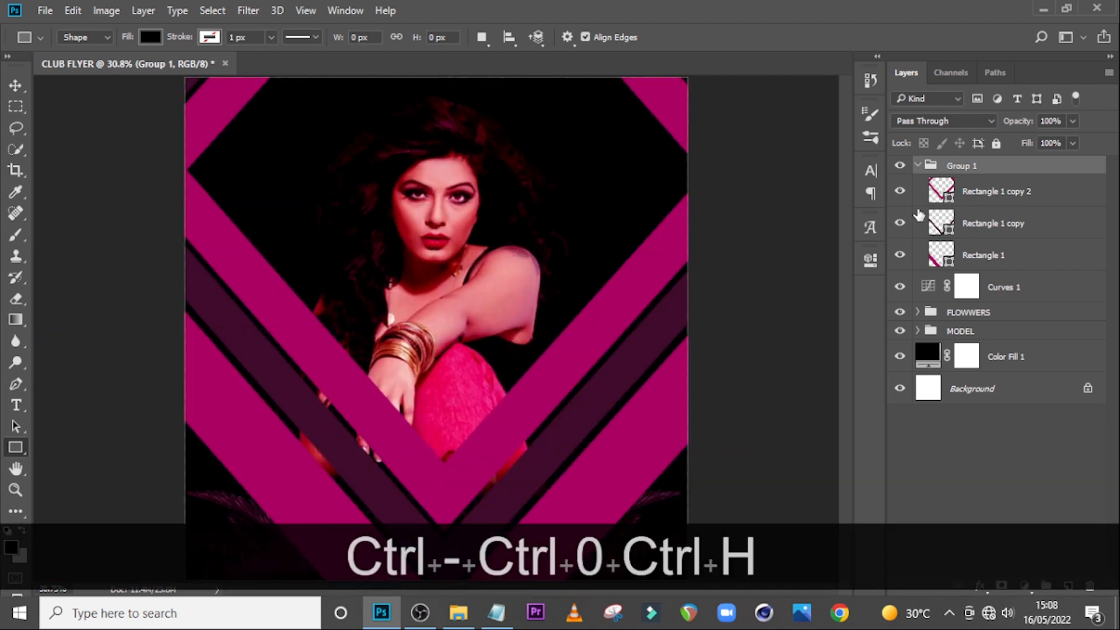
key("ctrl+minus")
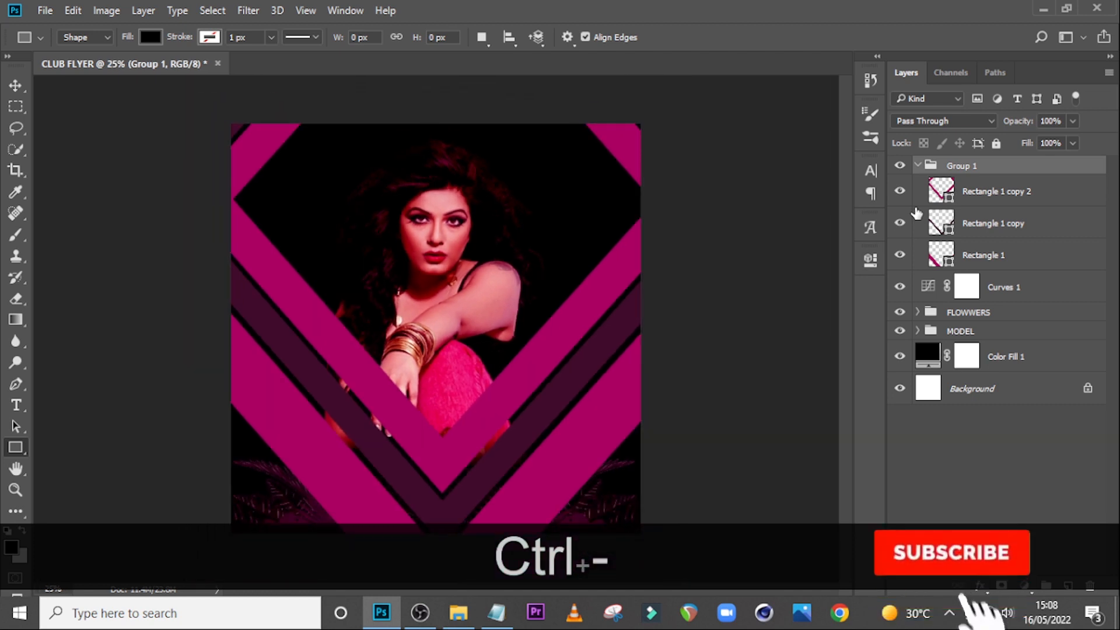
- Set the dark middle diamond frame's stroke width to 170 px
left_click(961, 229)
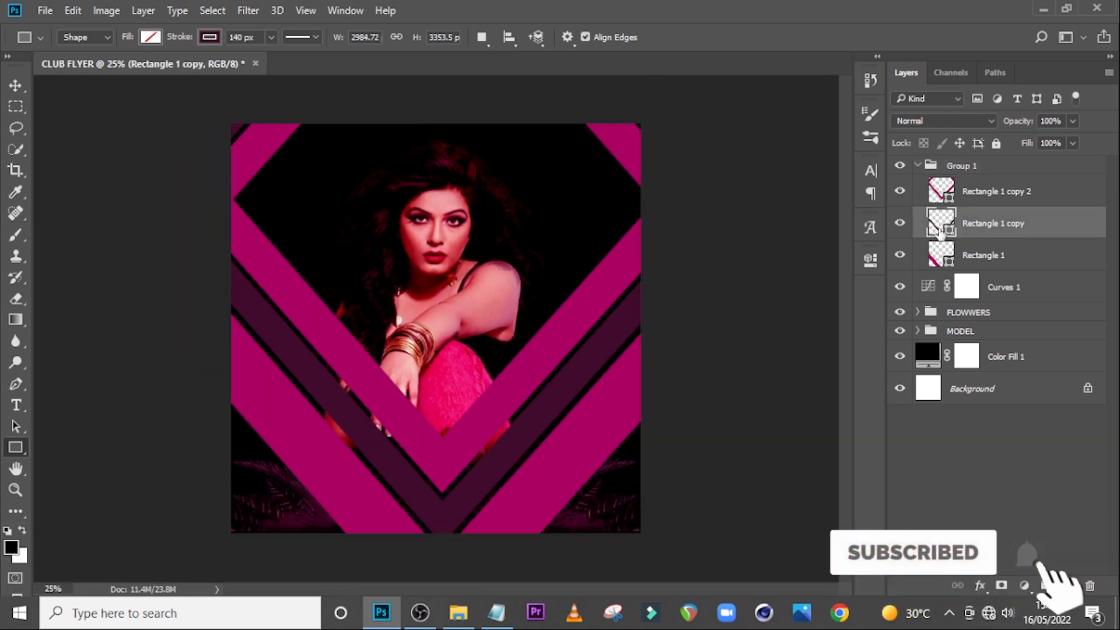
left_click_drag(257, 37, 215, 31)
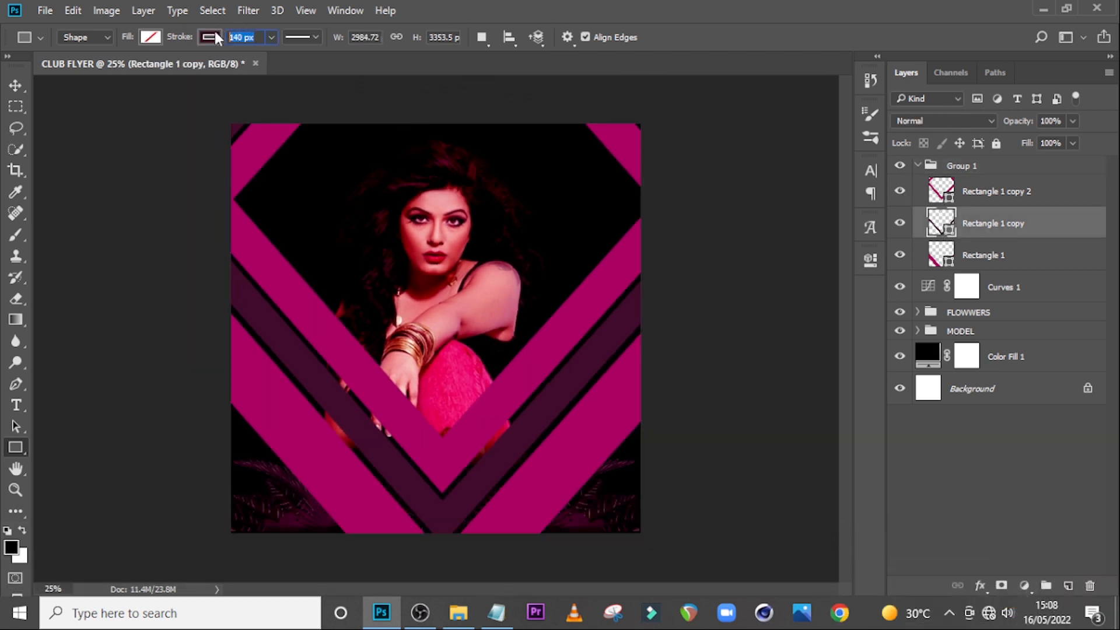
type("1")
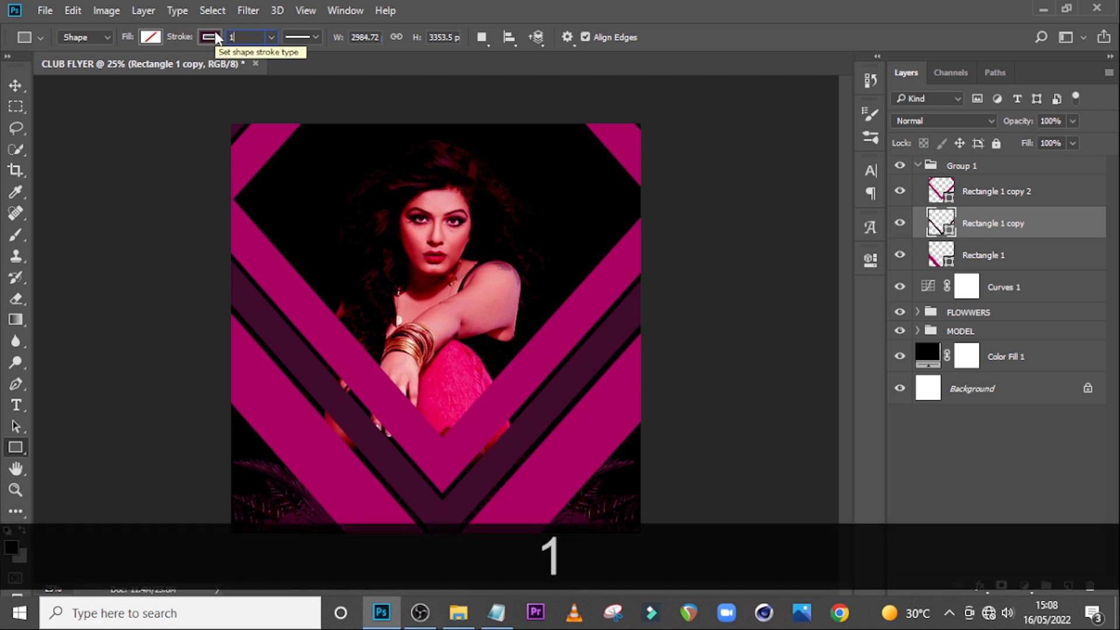
type("70")
key("Return")
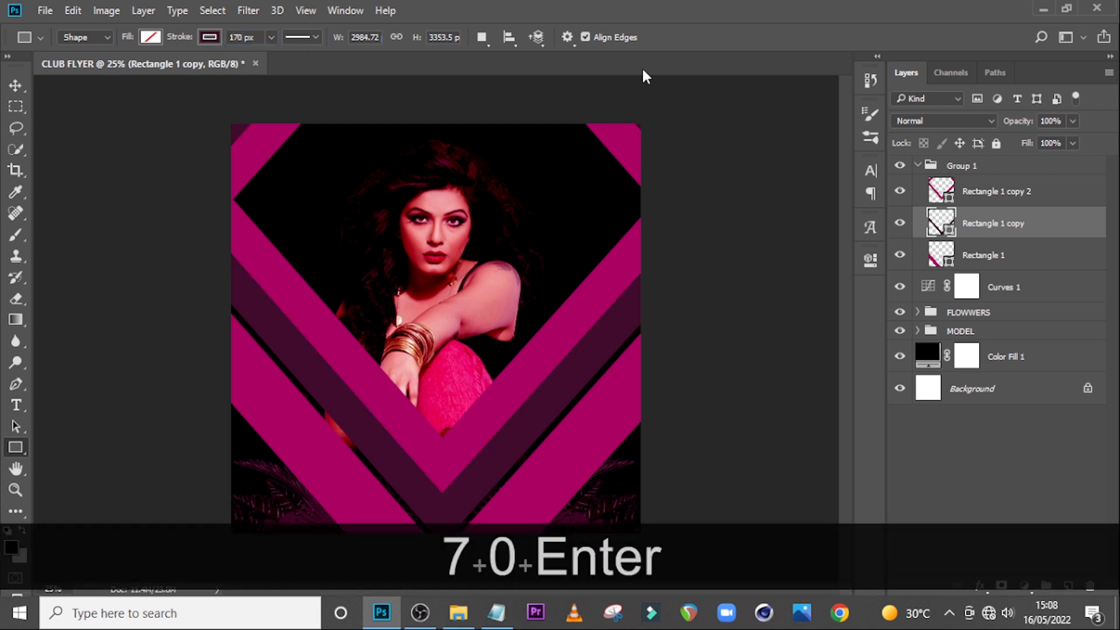
- Nudge the dark frame down slightly to centre it in the gap between the two magenta frames
key("v")
key("Down")
key("Down")
key("Down")
key("Down")
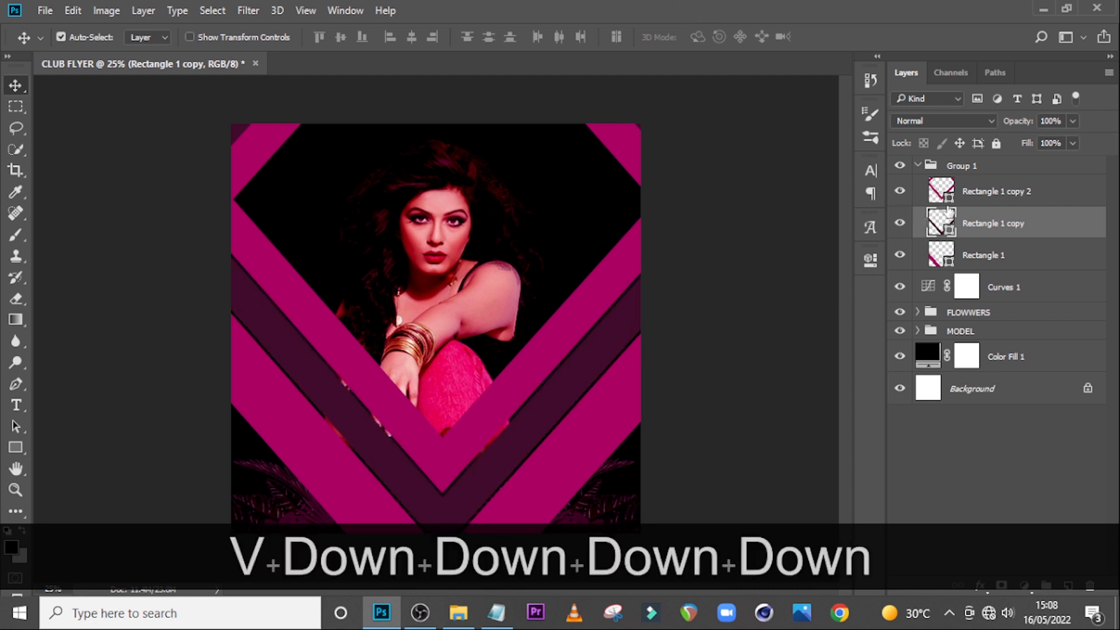
left_click(989, 190)
left_click(1073, 121)
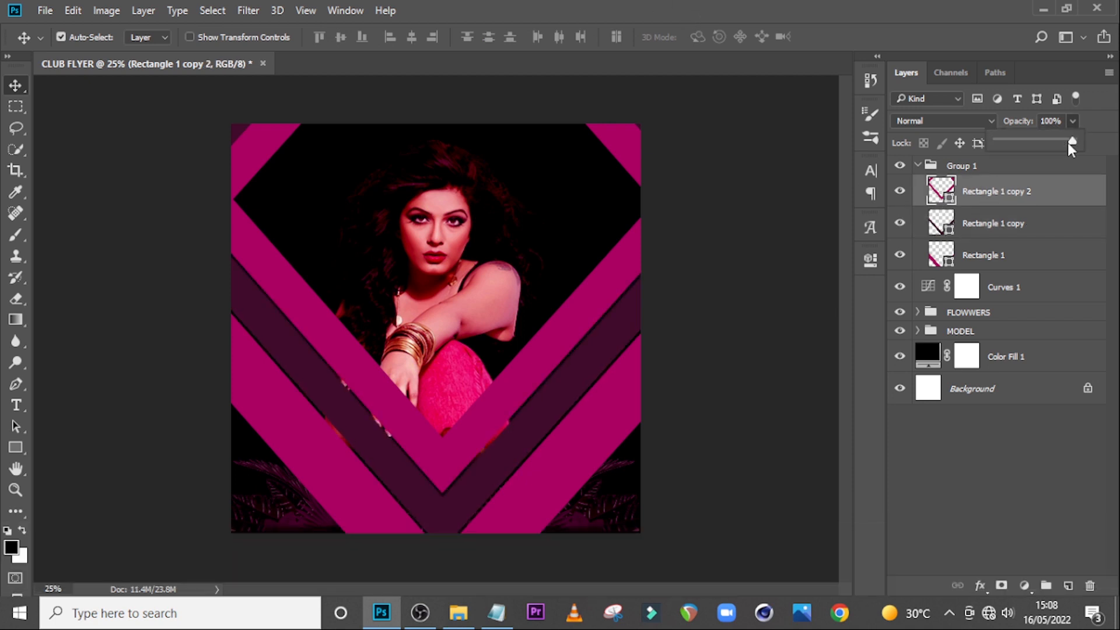
left_click(1021, 200)
left_click(1000, 169)
- Add a Multiply inner shadow to the dark middle frame with 67% opacity, 94° angle, 31 px distance and 54 px size
double_click(1080, 221)
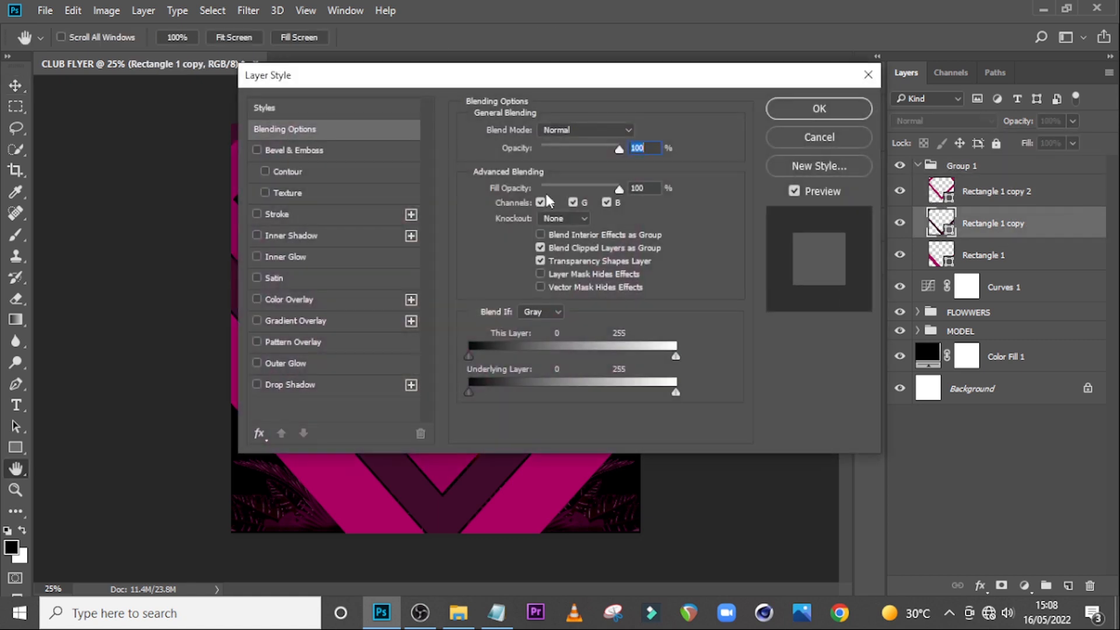
left_click_drag(434, 74, 601, 80)
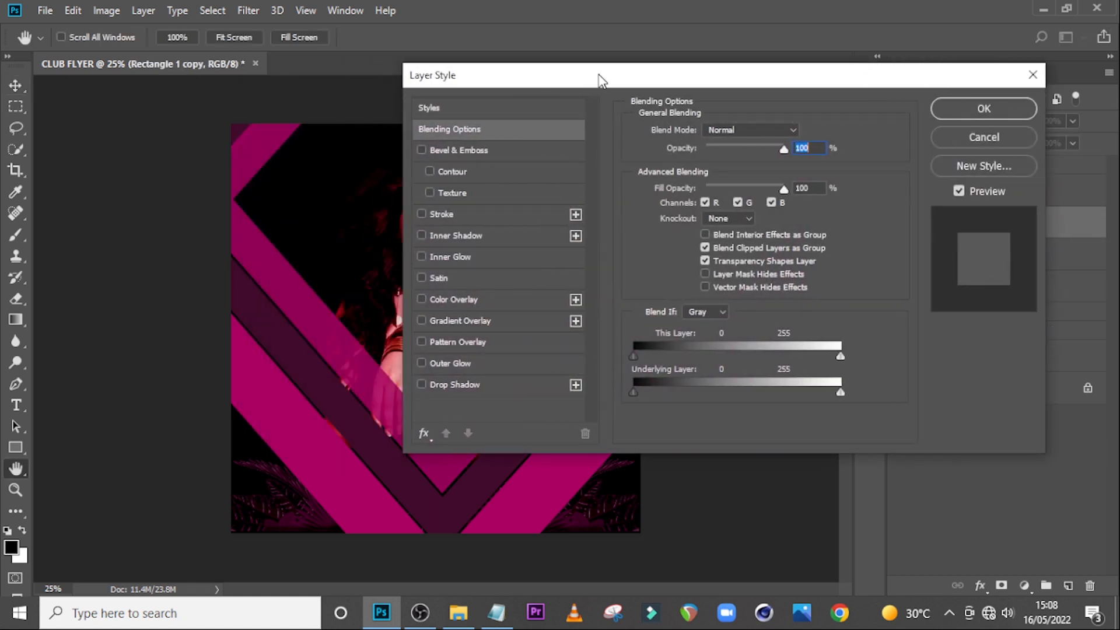
left_click(450, 237)
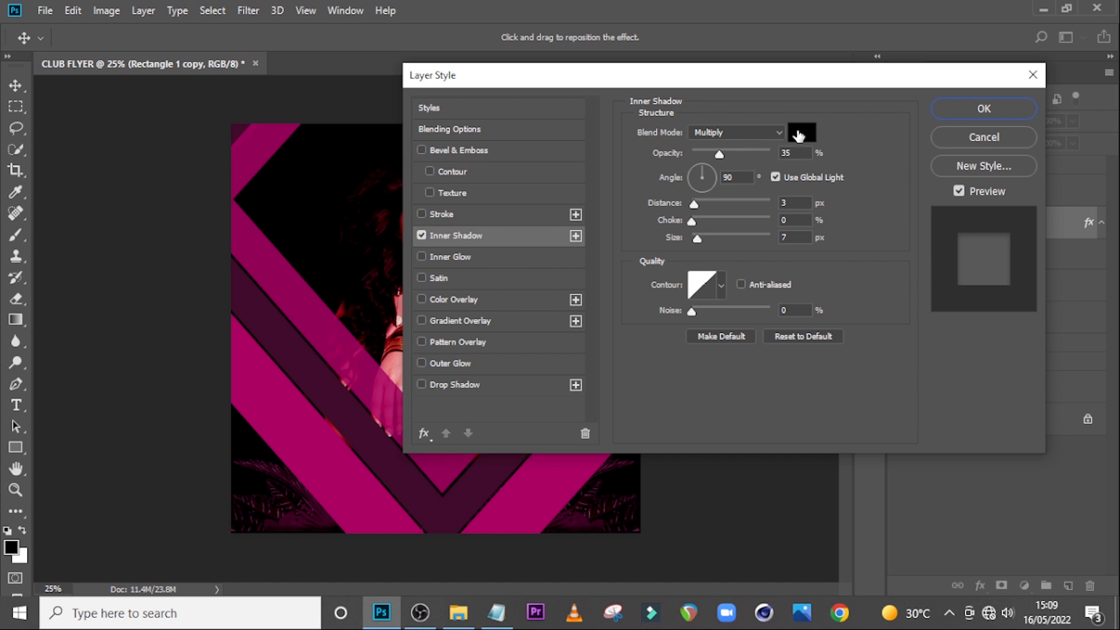
left_click(800, 152)
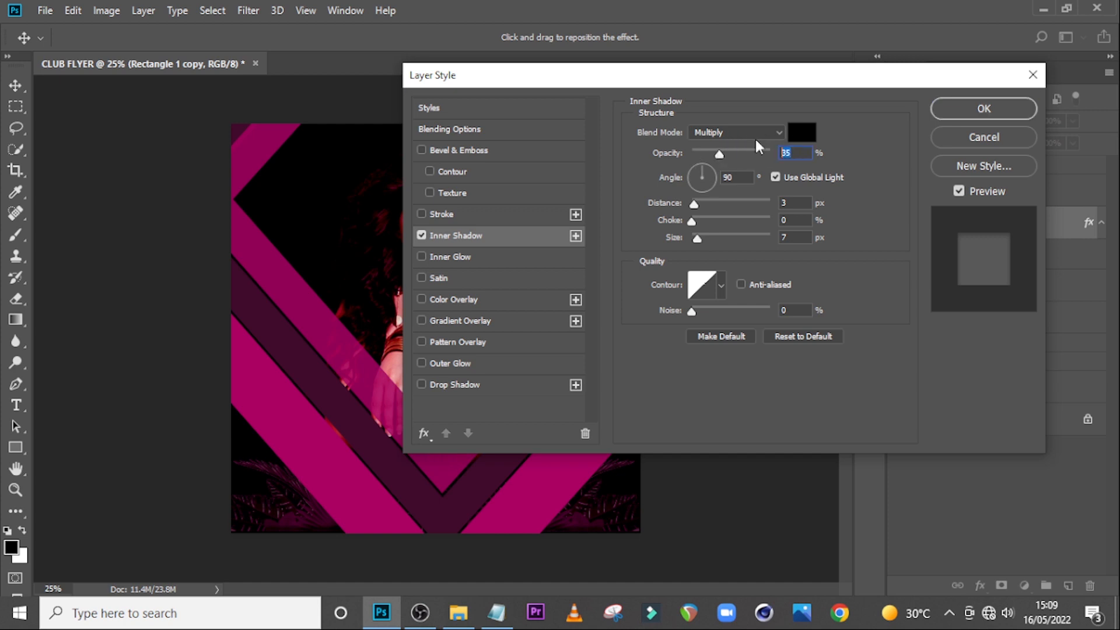
type("67")
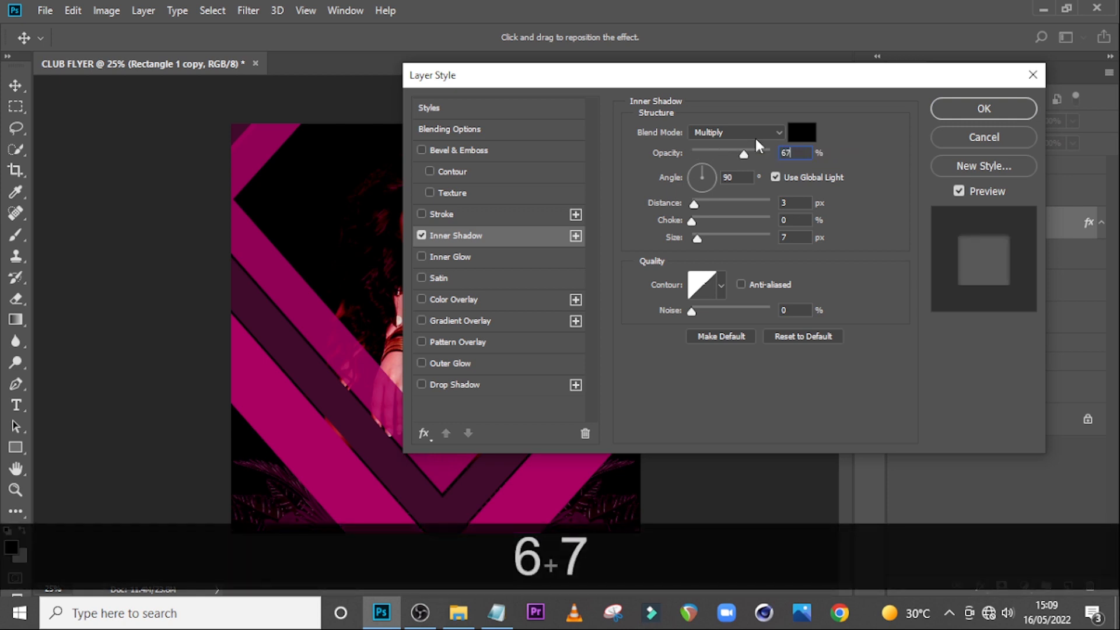
key("Tab")
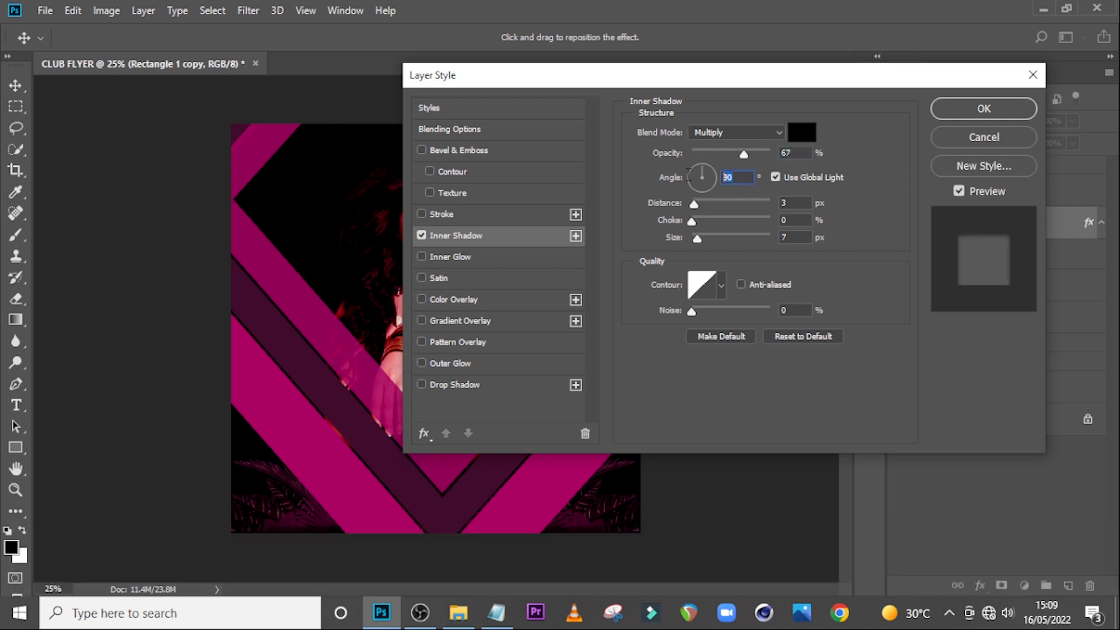
type("94")
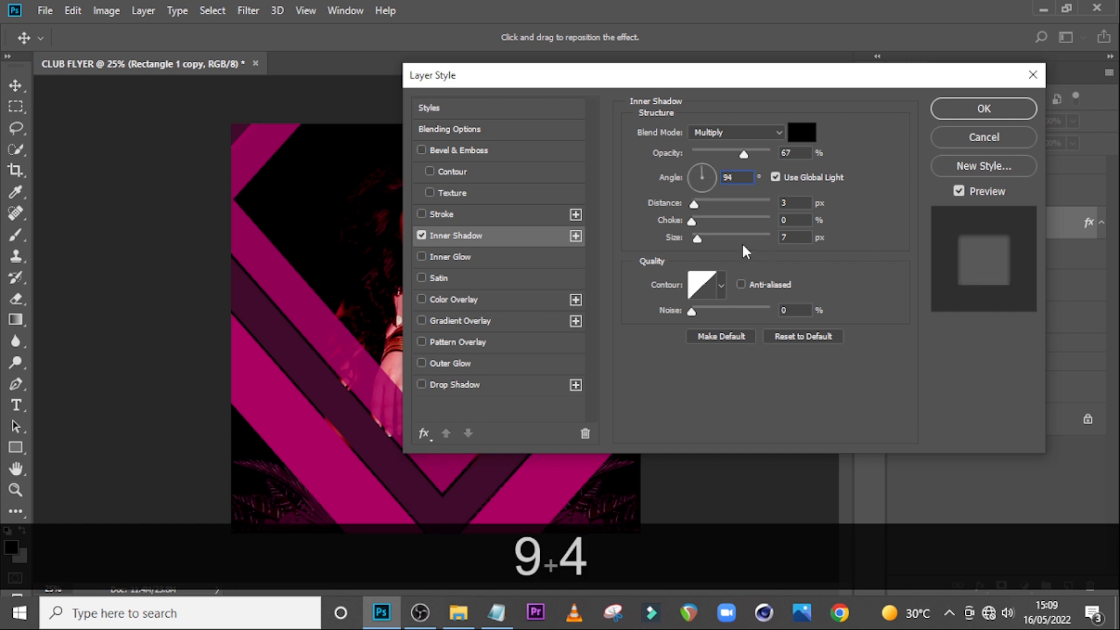
key("Tab")
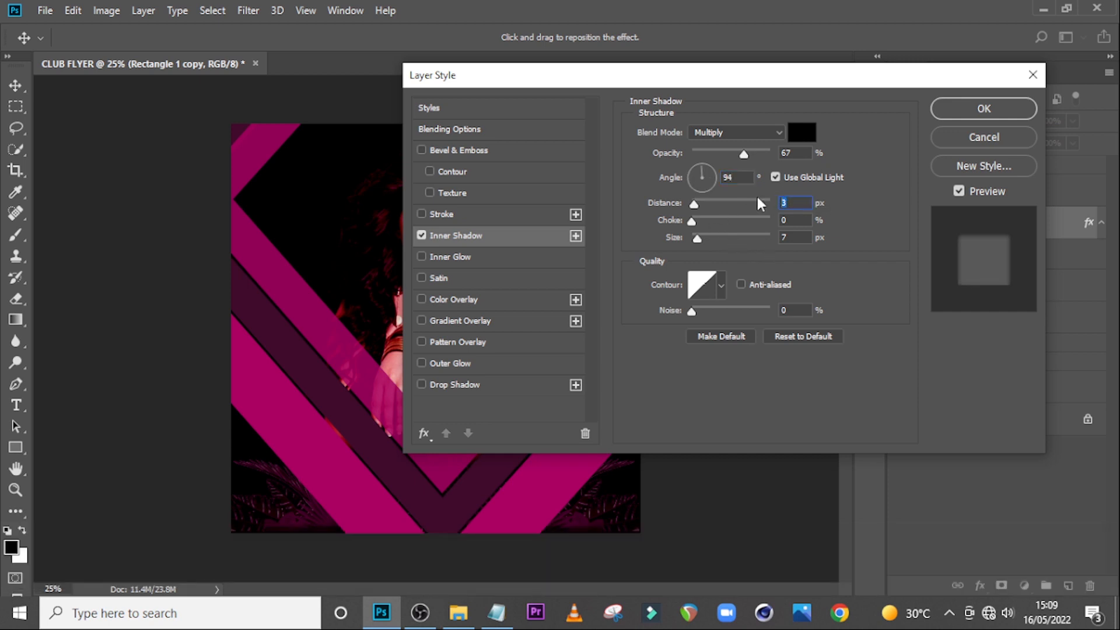
type("31")
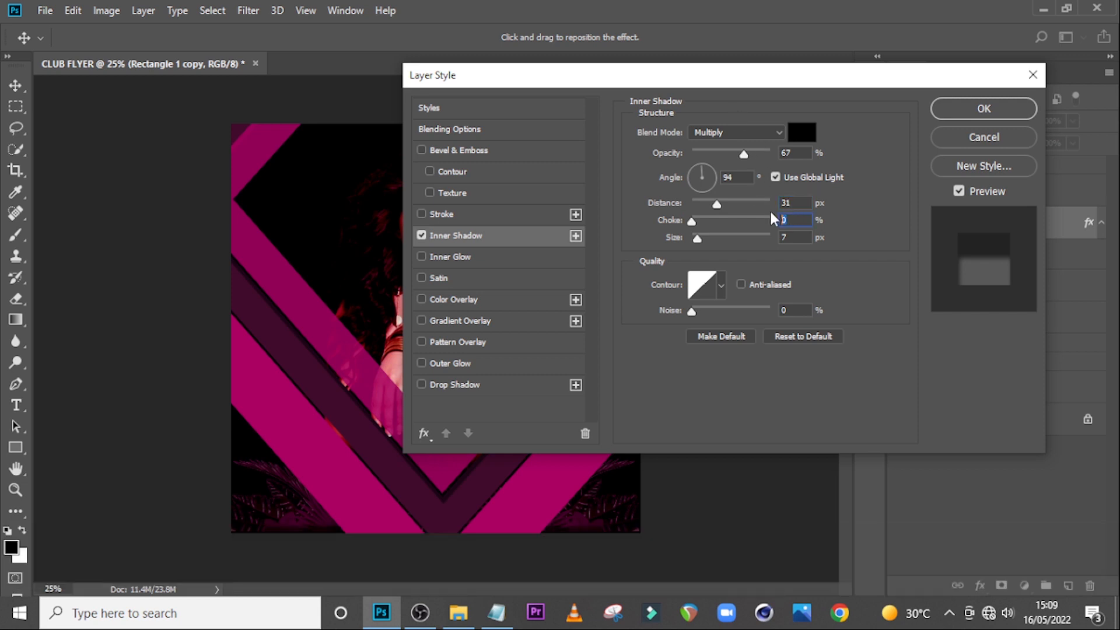
key("Tab")
type("54")
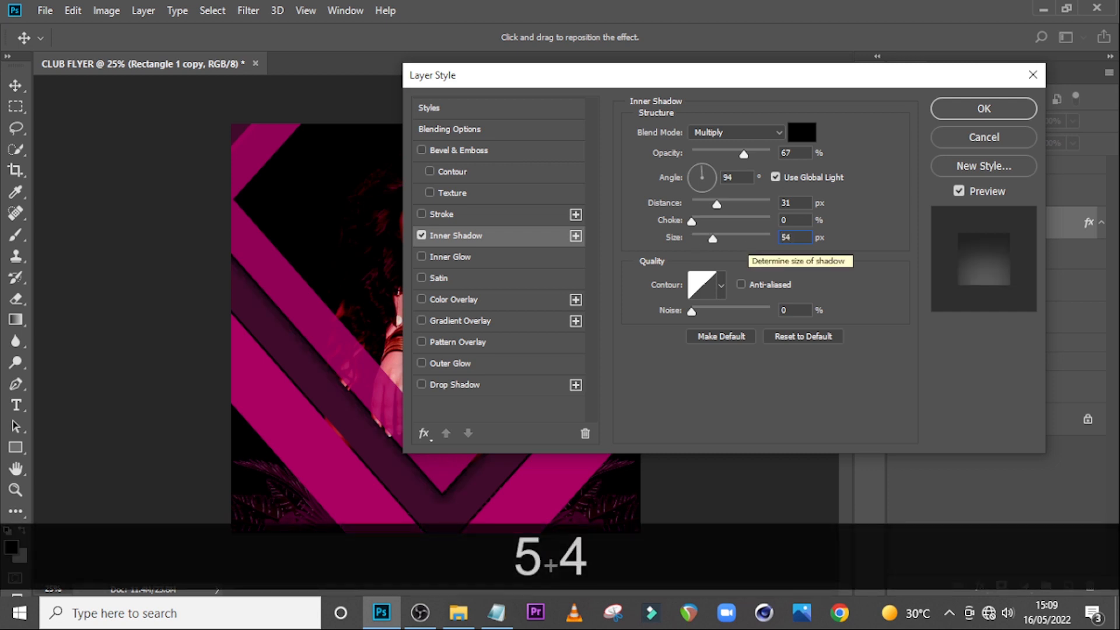
left_click(972, 110)
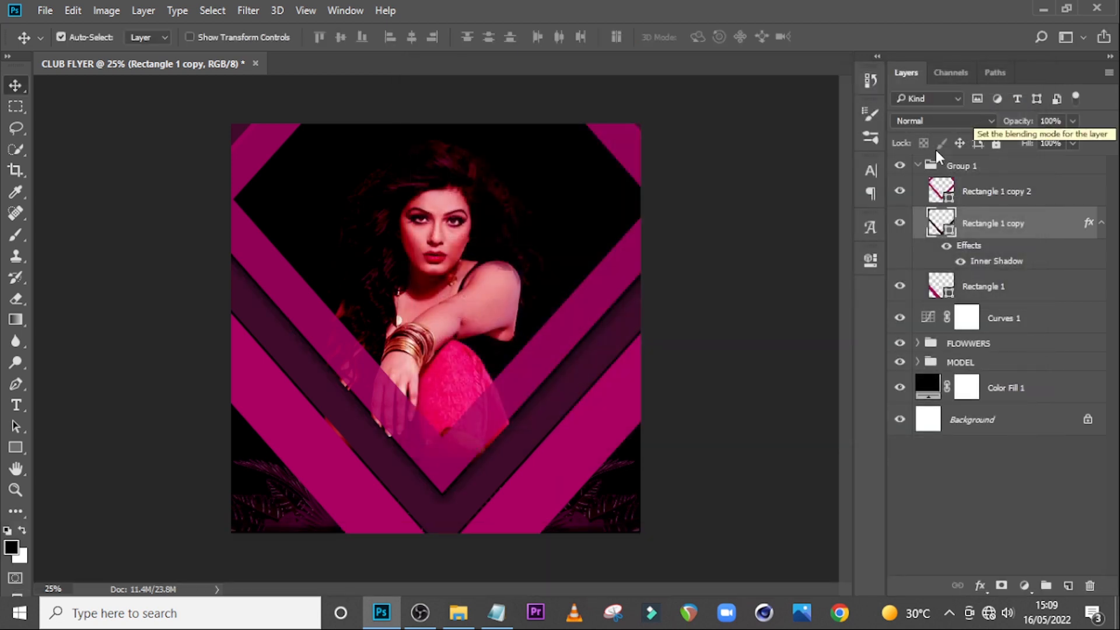
- Set the dark middle diamond frame's stroke width to 240 px
key("u")
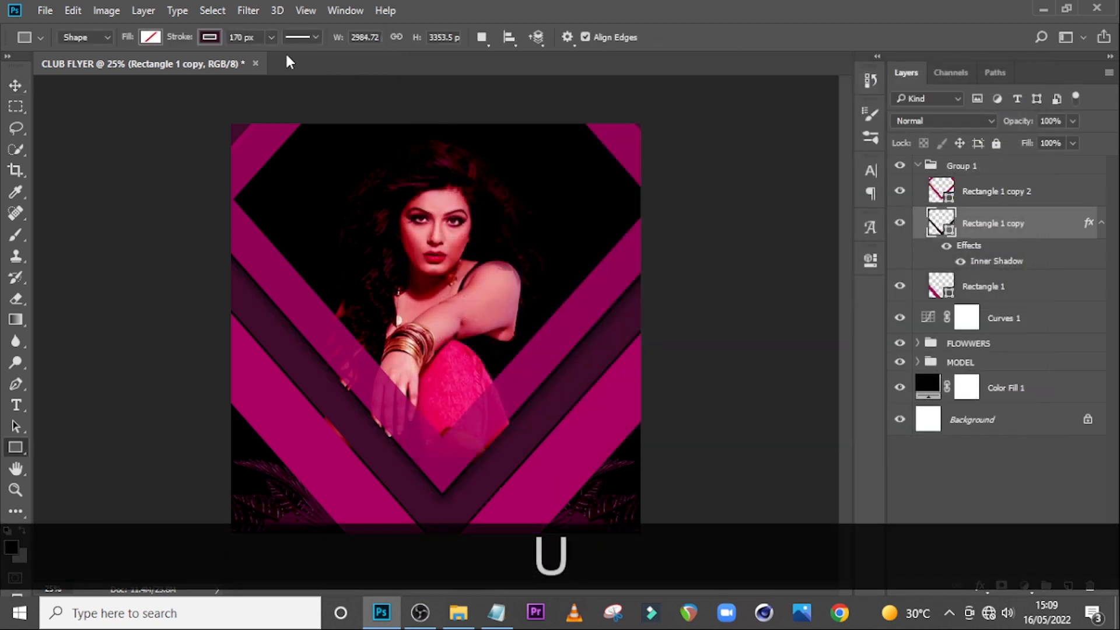
left_click(233, 37)
type("240")
key("Return")
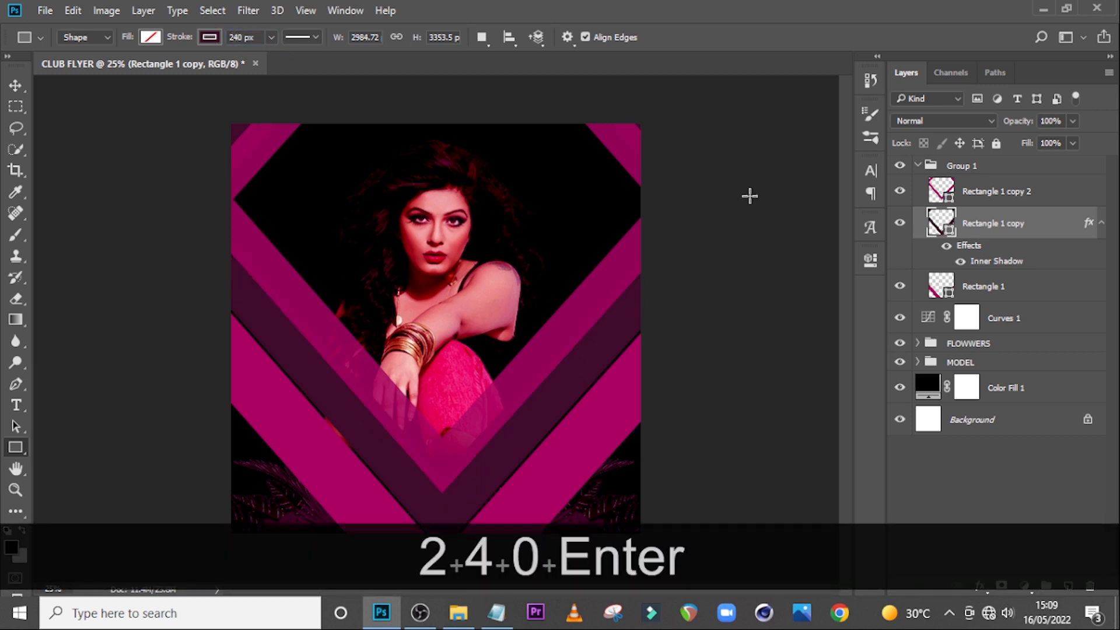
- Move the dark frame's layer beneath both magenta frames and nudge the frame down to cover the gap above the outer magenta band
left_click(1102, 222)
left_click_drag(1027, 230, 1028, 264)
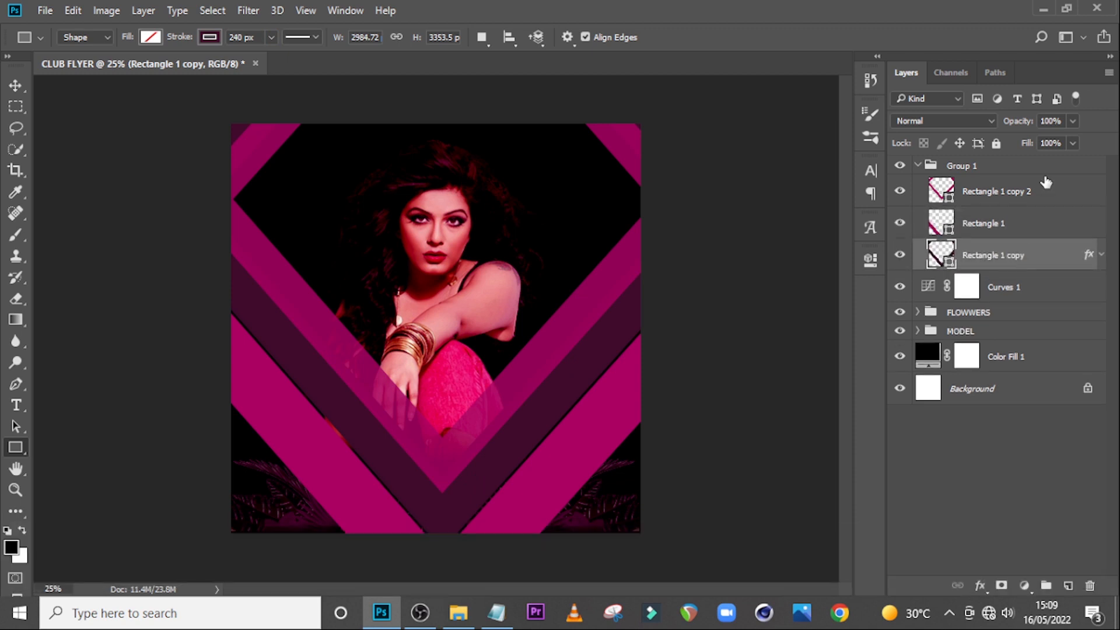
key("v")
key("Down")
key("Down")
key("Down")
key("Down")
key("Down")
key("Down")
key("Down")
key("Down")
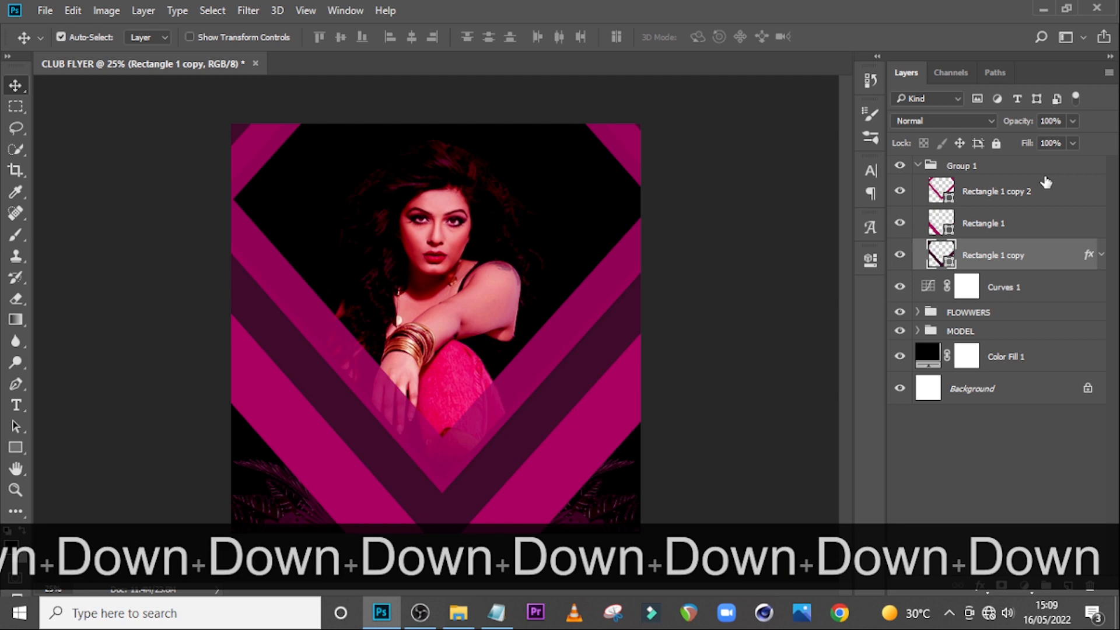
- Raise the dark frame's inner shadow opacity to 100%
left_click(1102, 257)
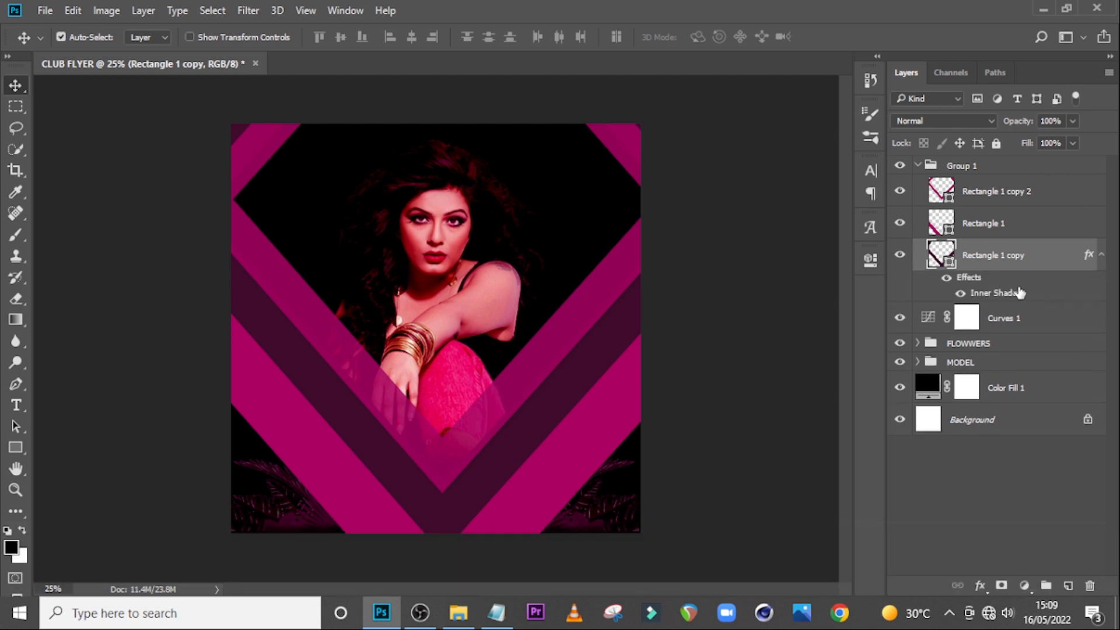
double_click(1008, 297)
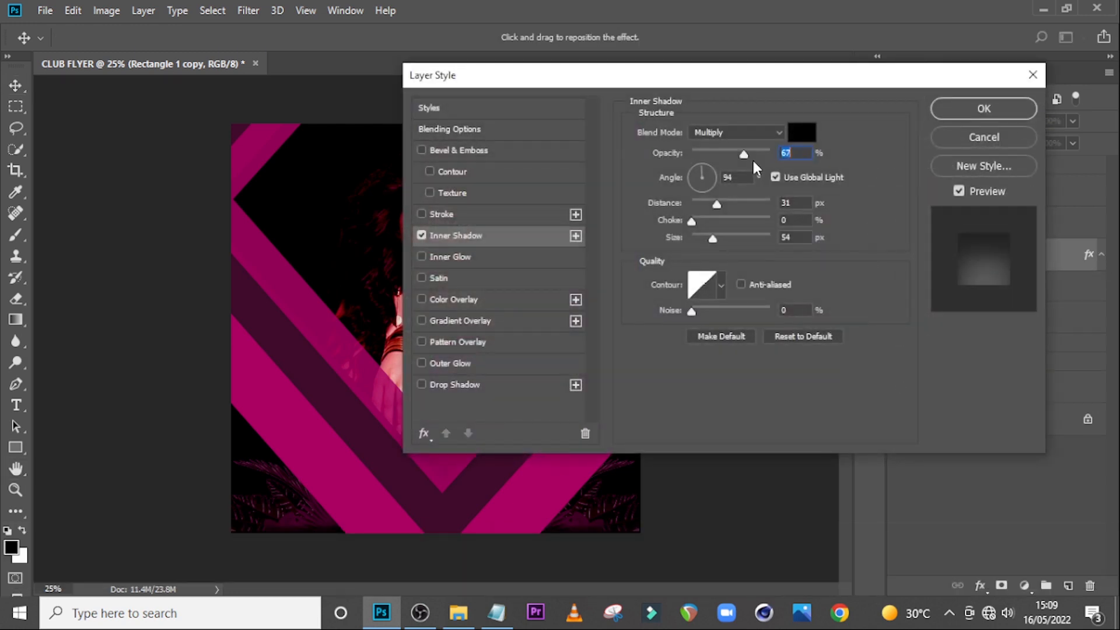
left_click_drag(745, 156, 779, 148)
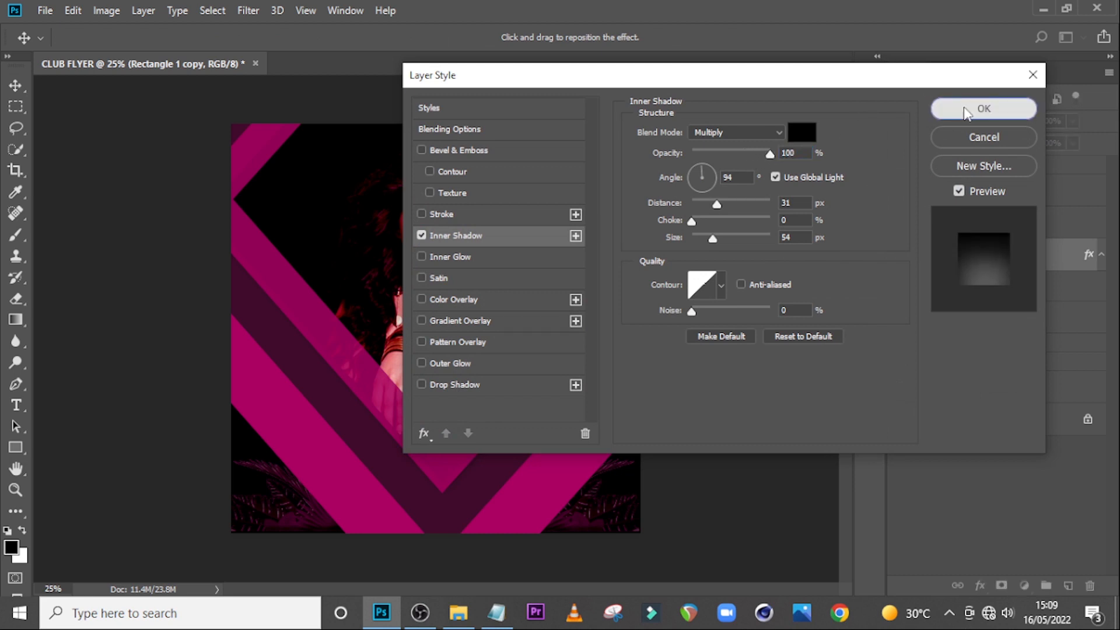
left_click(984, 108)
- Scale the dark frame down proportionally from its centre to about 98%
key("ctrl+t")
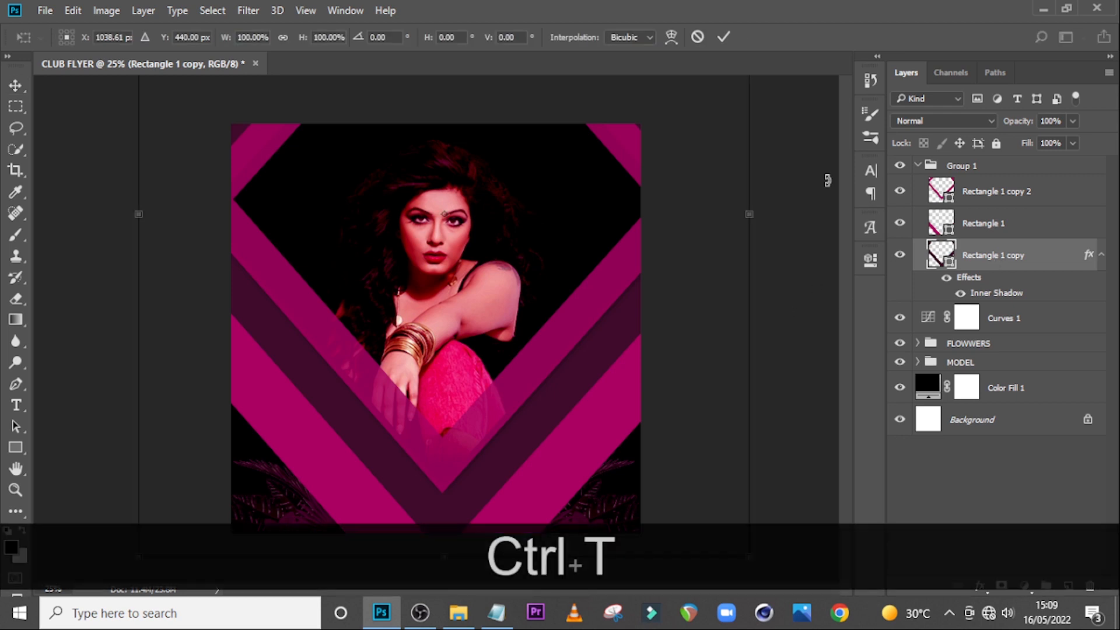
key("ctrl+minus")
left_click_drag(644, 481, 643, 479)
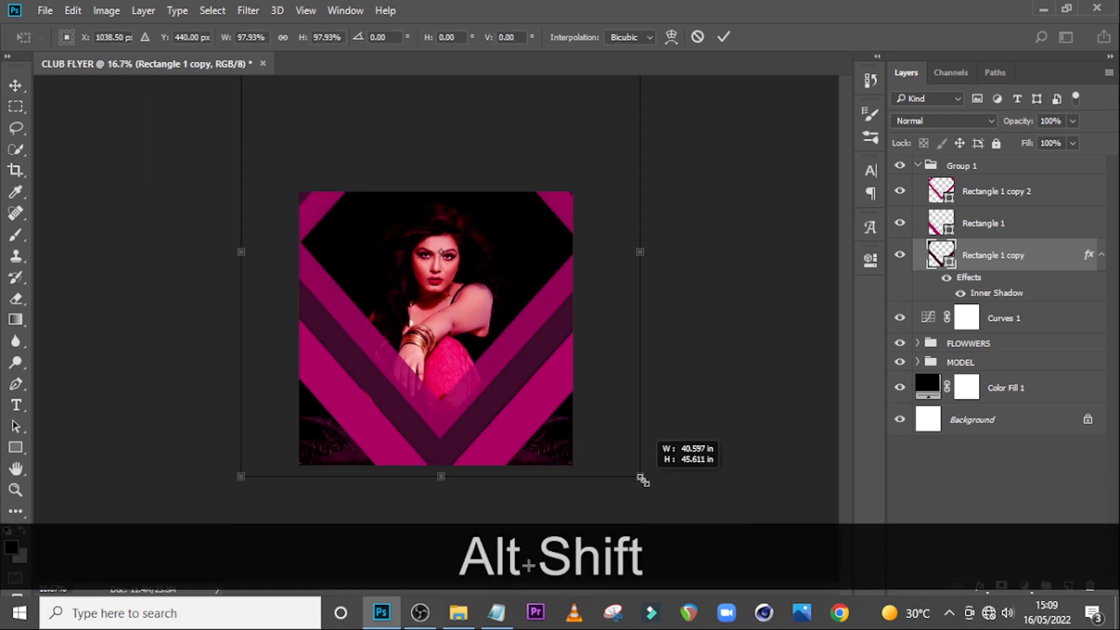
key("Return")
- Turn off global light for the dark frame's inner shadow and enlarge its size to about 133 px
key("ctrl+0")
double_click(997, 293)
left_click_drag(722, 91, 807, 78)
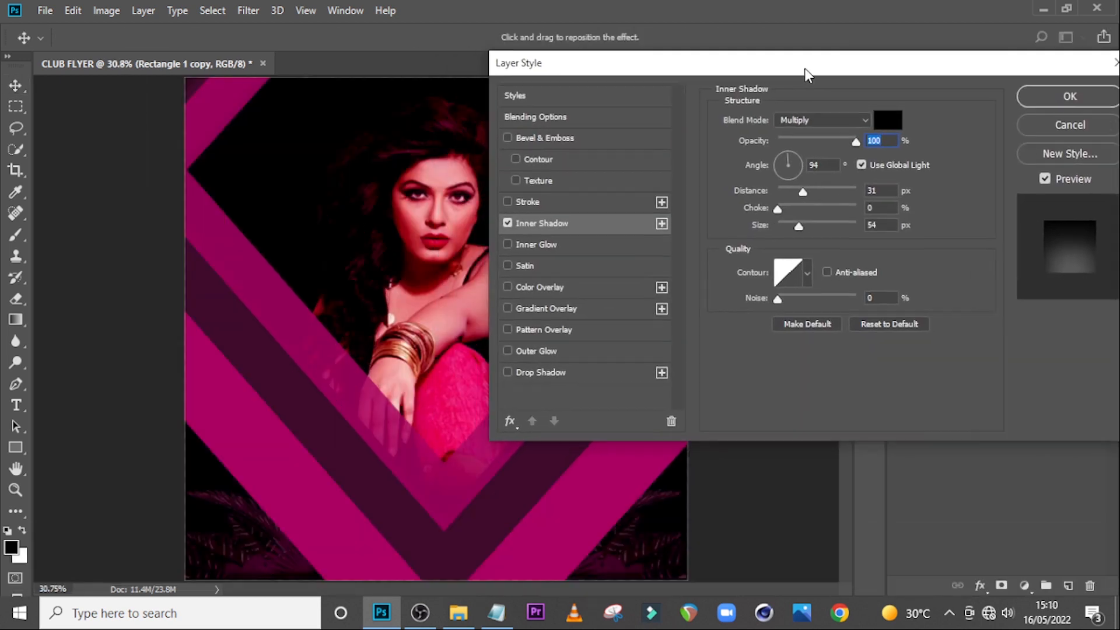
left_click(861, 165)
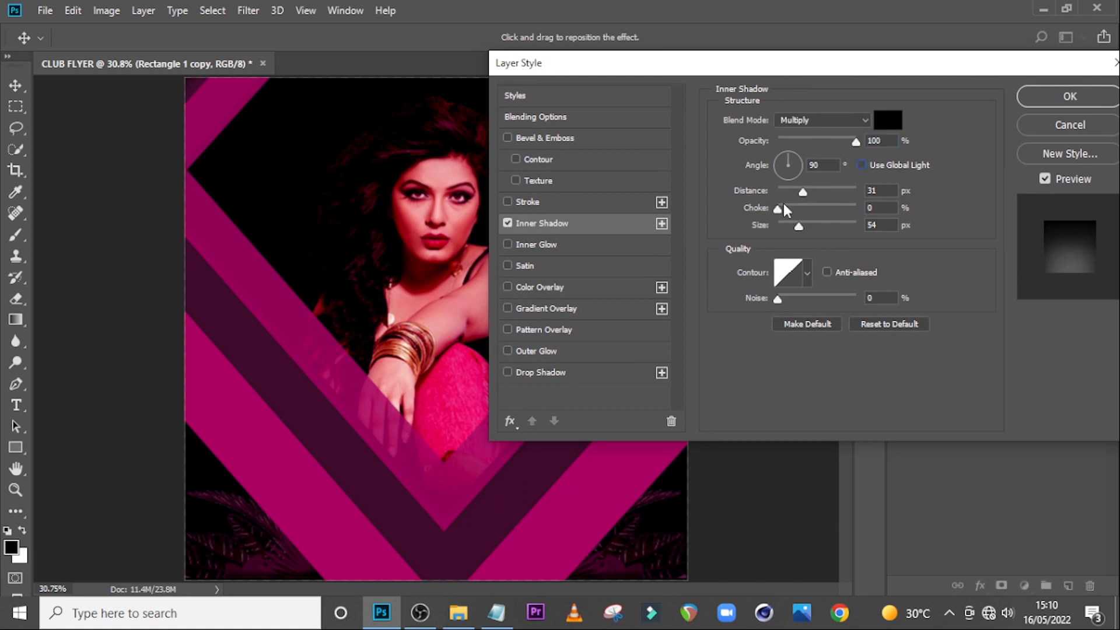
left_click_drag(800, 228, 824, 229)
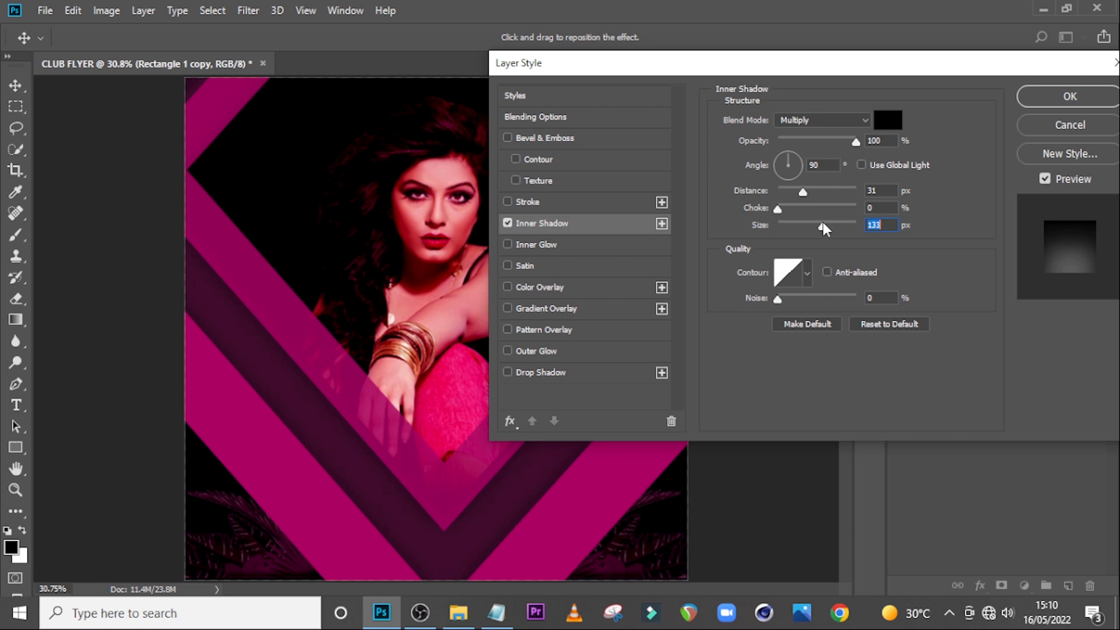
left_click(1070, 96)
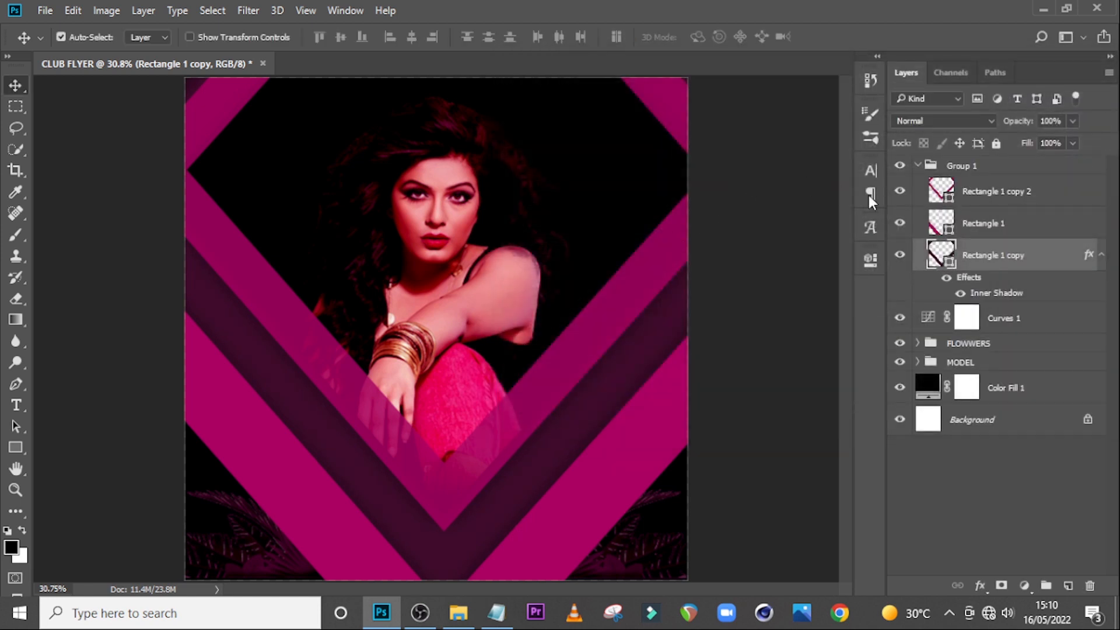
- Collapse the diamond frame group and show the guides
left_click(922, 169)
left_click(919, 168)
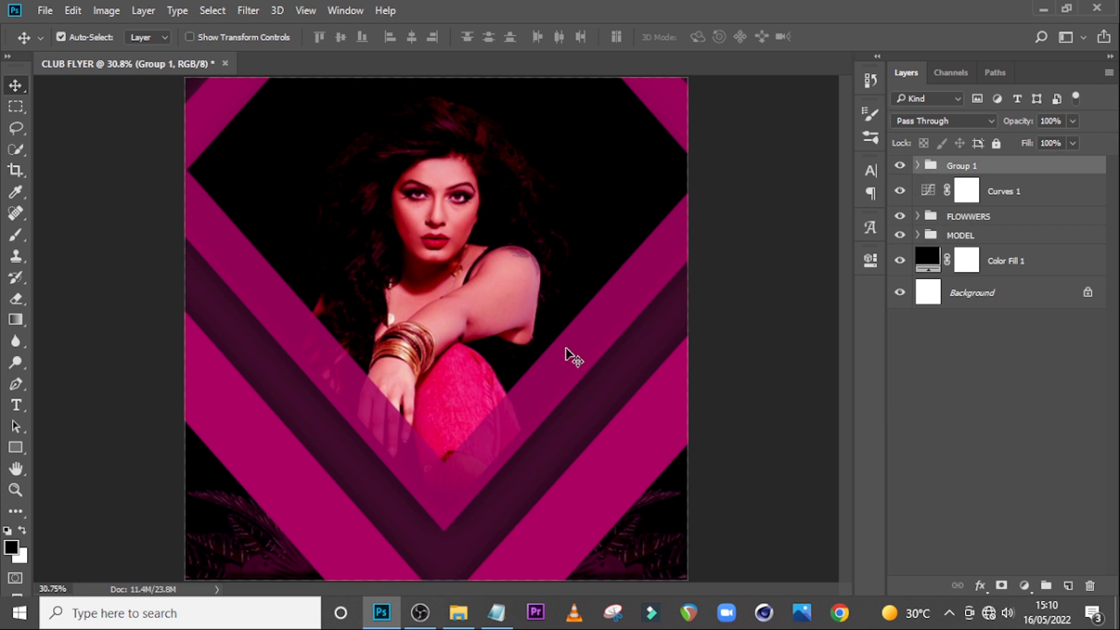
key("ctrl+minus")
key("t")
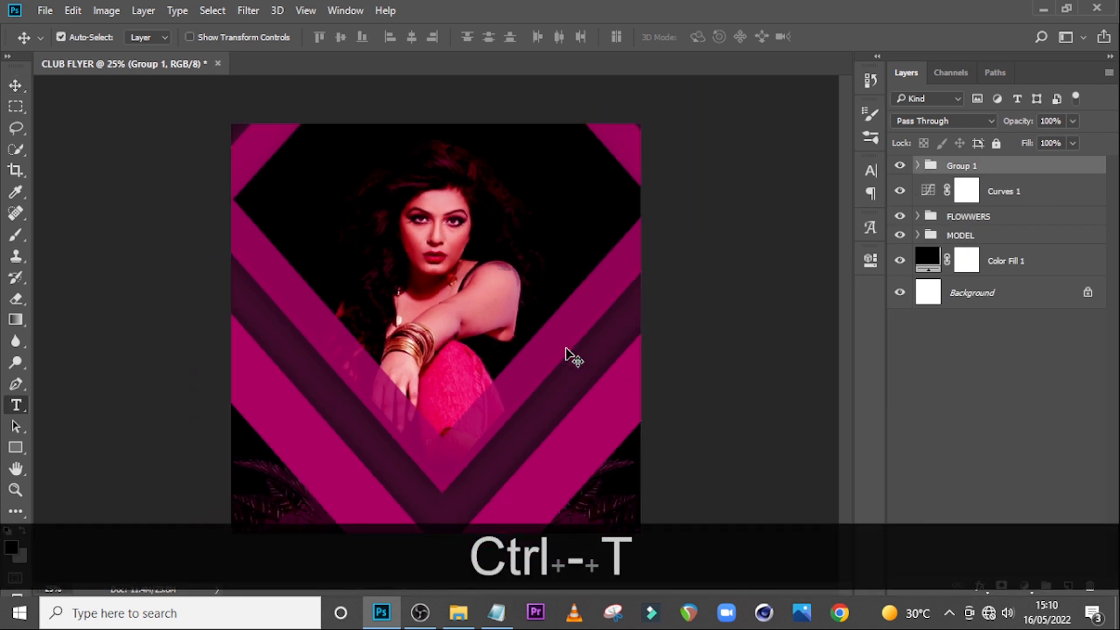
key("ctrl+h")
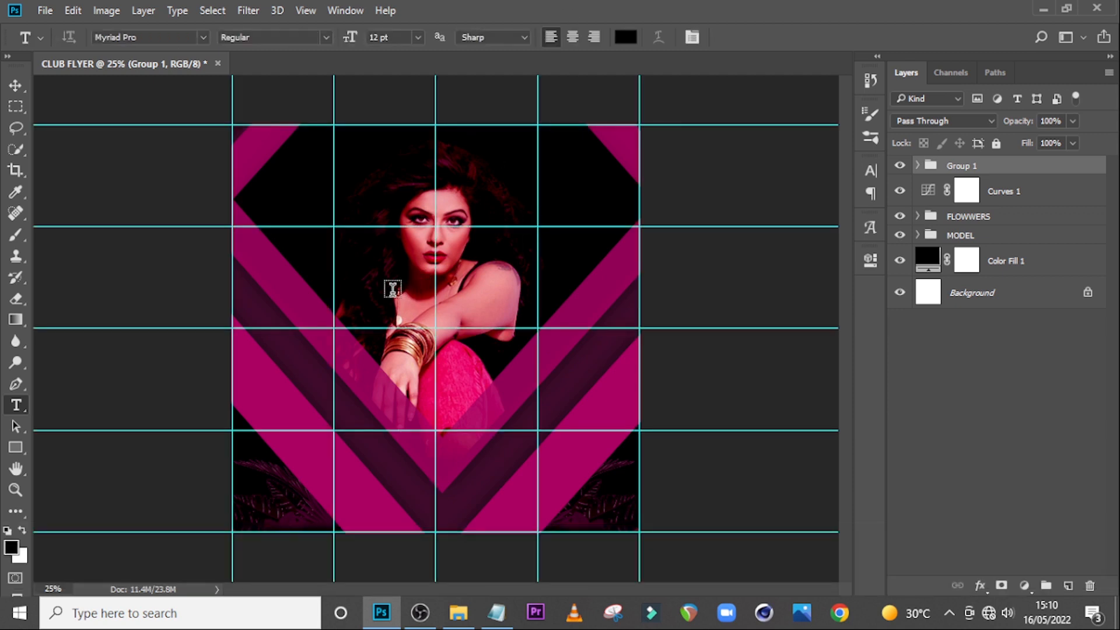
- Start a text layer over the woman and paste in the word "Saturday" copied from 120.txt in Notepad
left_click(393, 289)
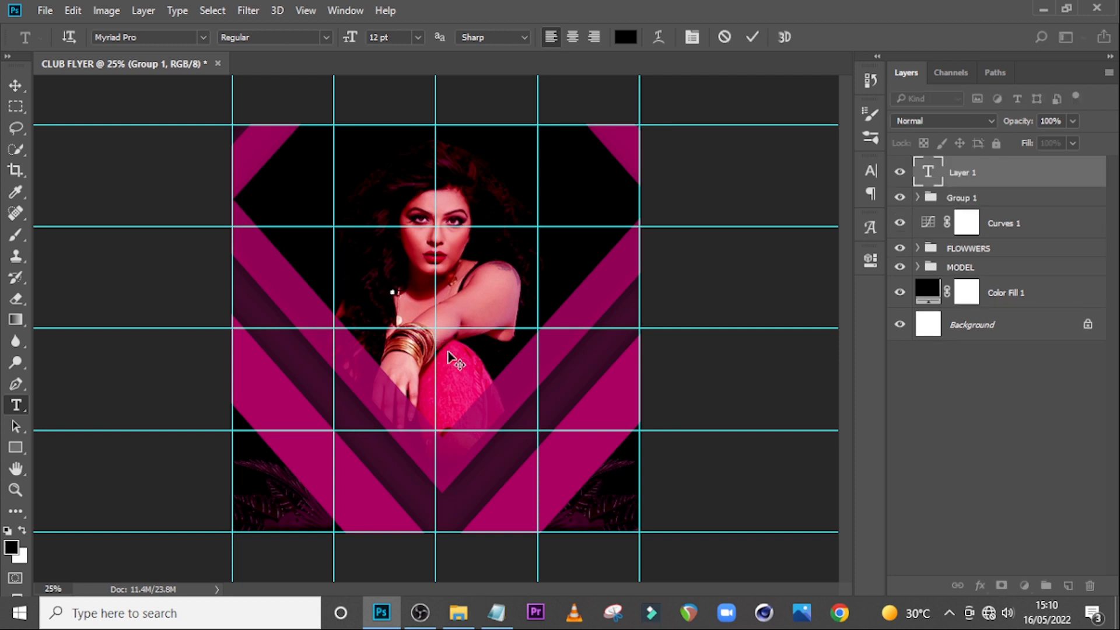
left_click(496, 620)
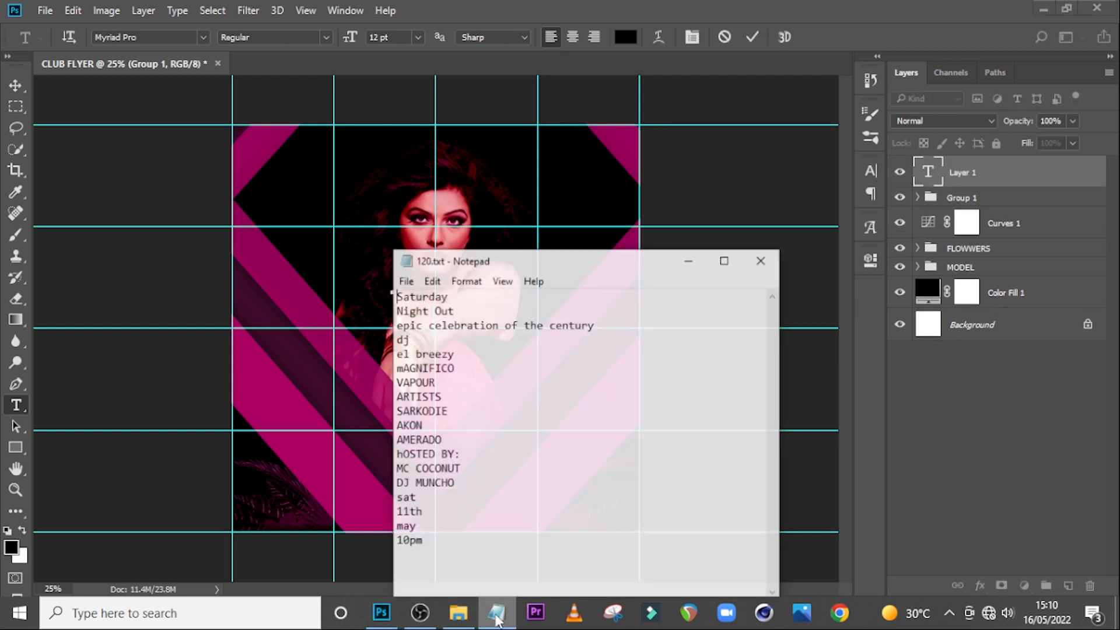
left_click_drag(456, 289, 358, 282)
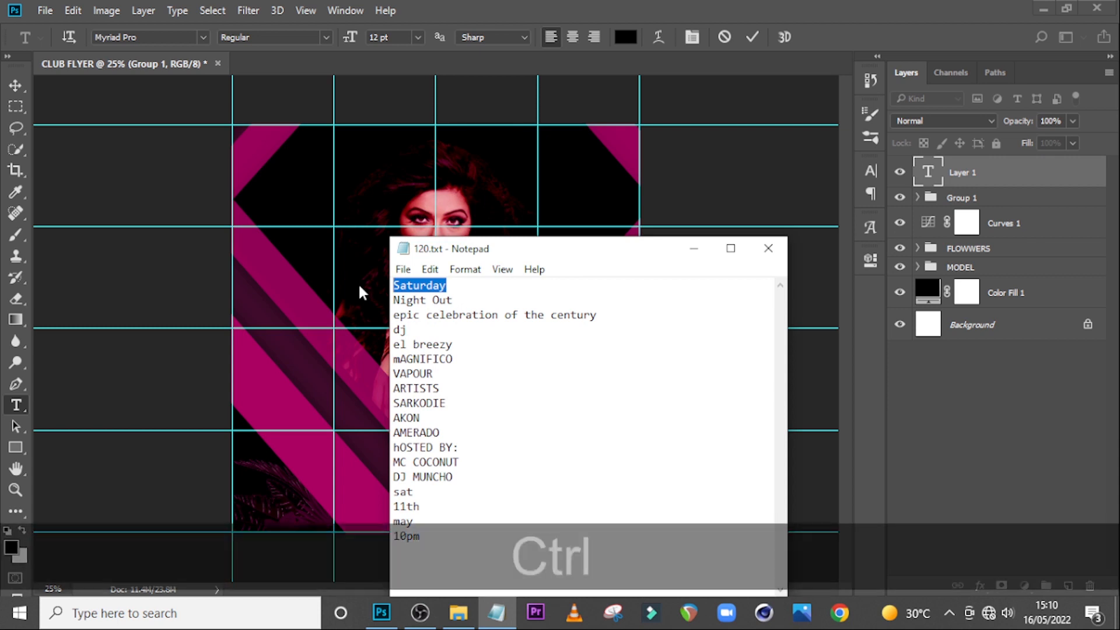
key("ctrl+c")
left_click(358, 282)
key("ctrl+v")
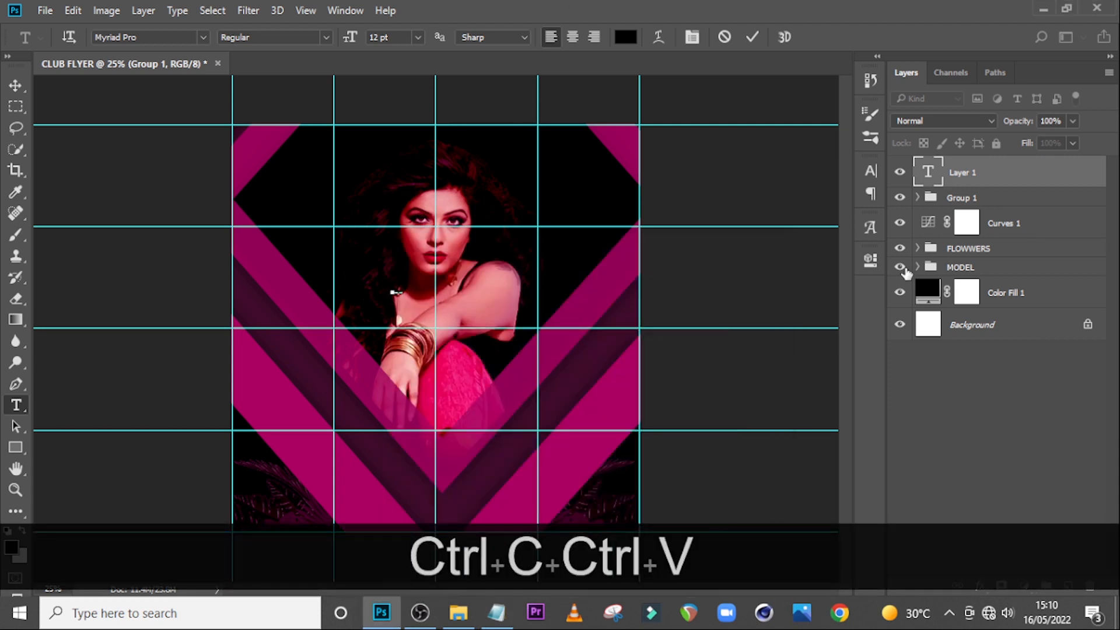
- Set the font of the "Saturday" text to Autography at a size of 193 pt
left_click(870, 170)
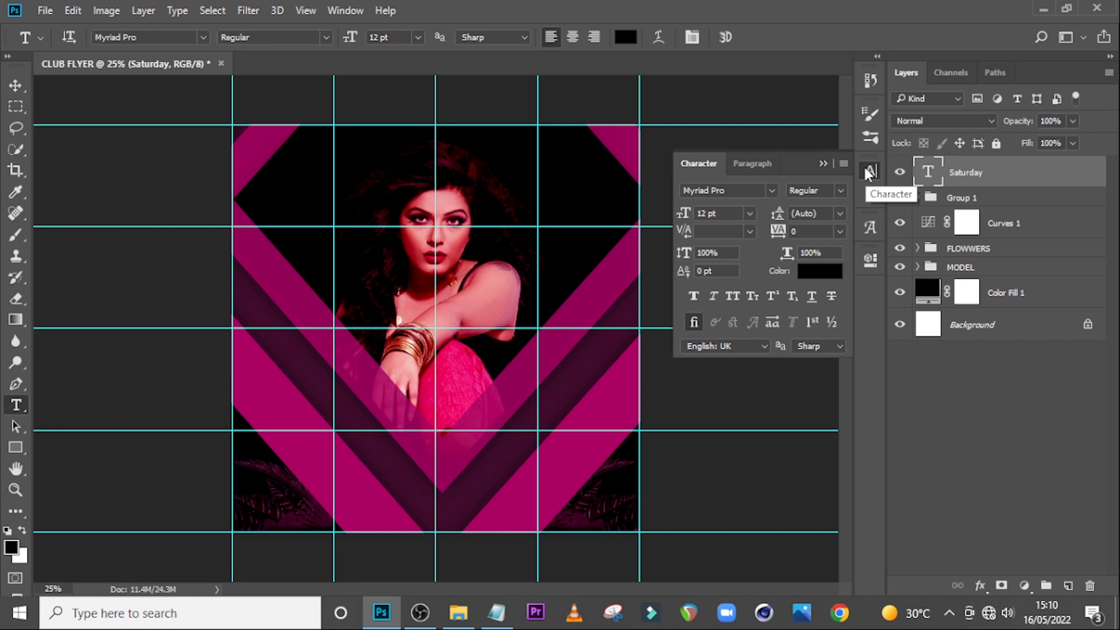
left_click(770, 191)
type("au")
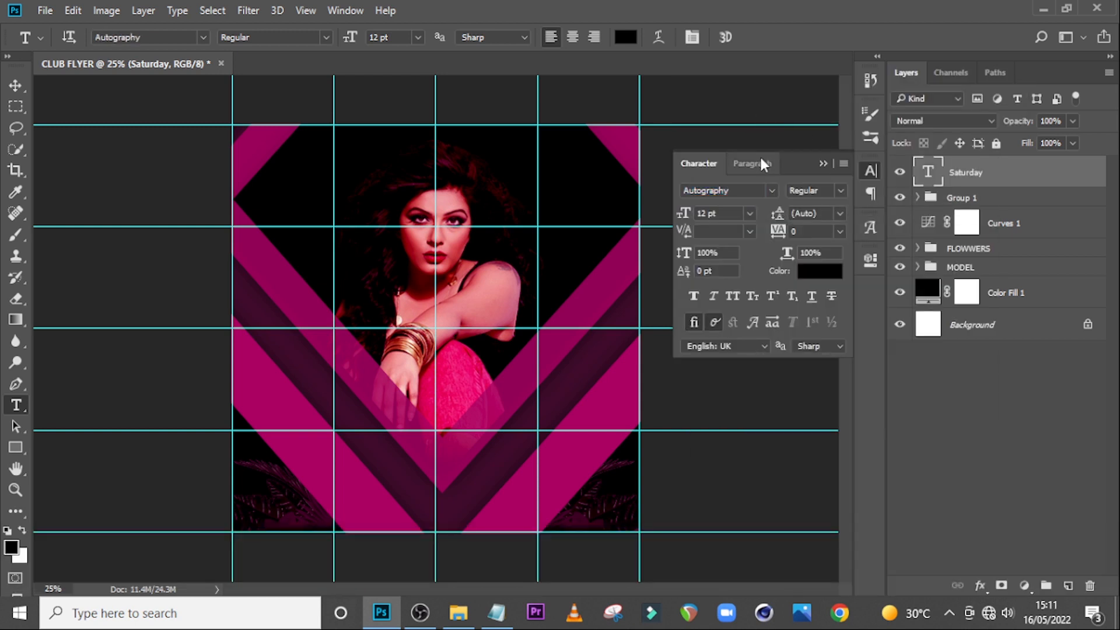
left_click(735, 215)
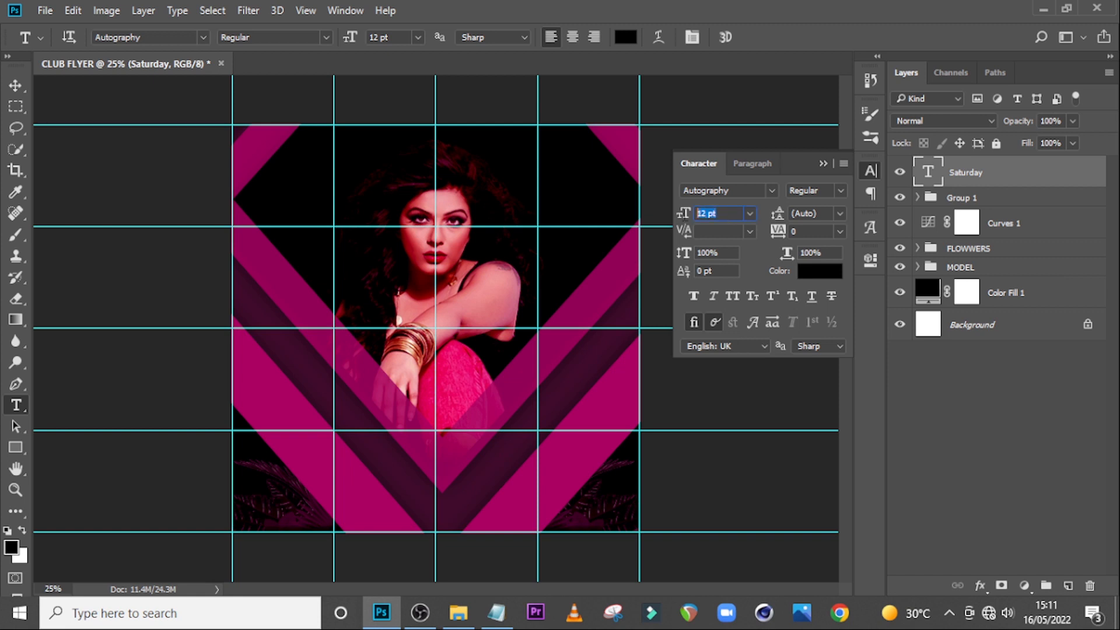
type("19")
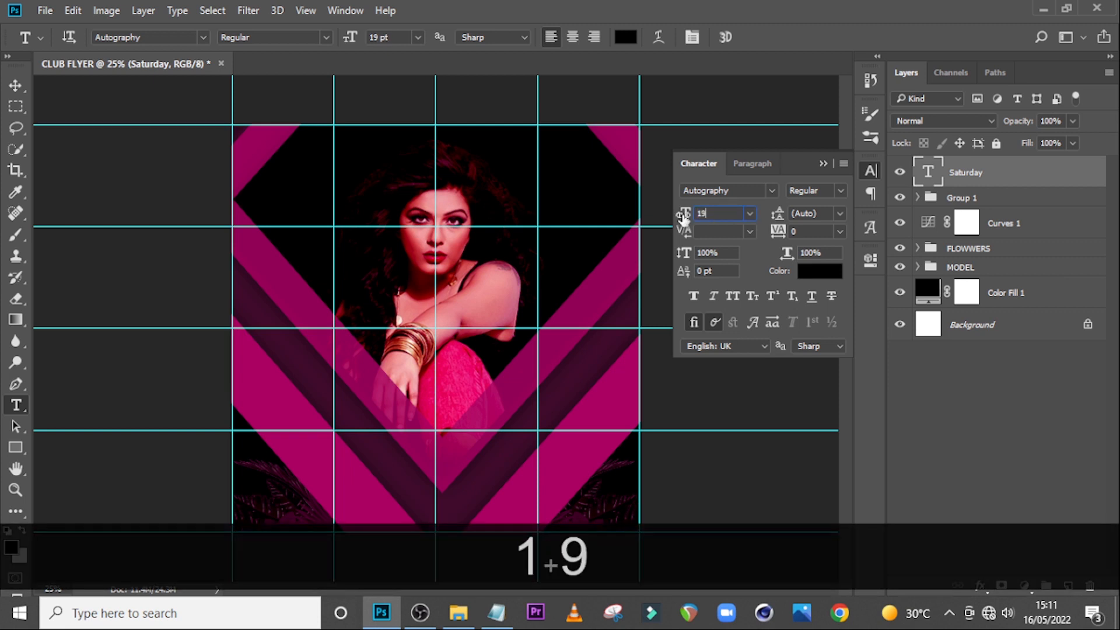
type("3")
key("Return")
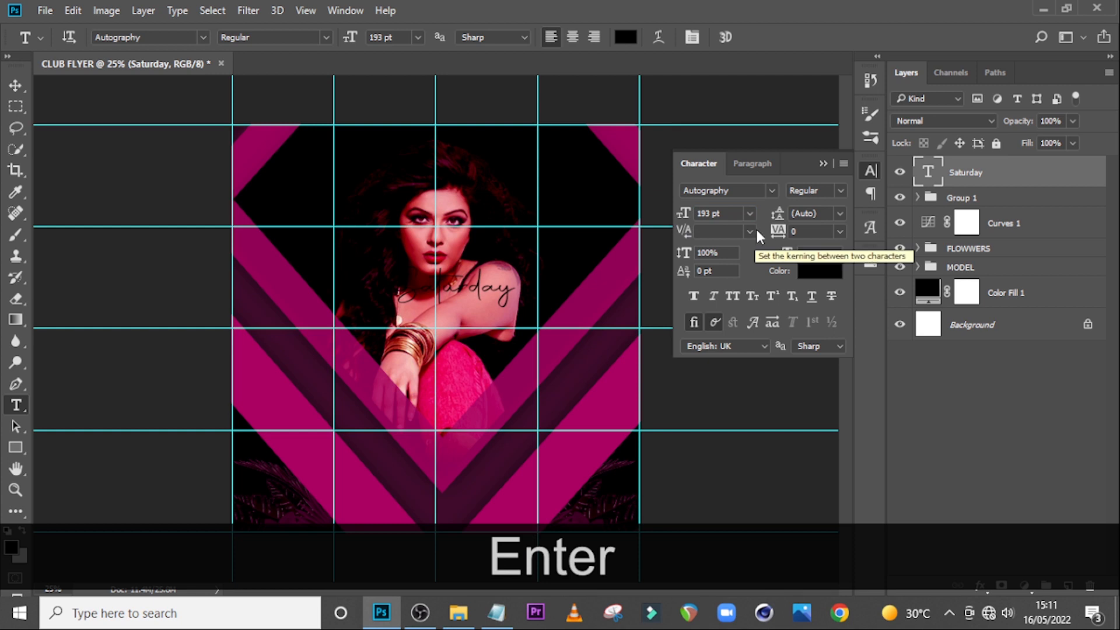
- Tighten the tracking of the "Saturday" text to -20
left_click(800, 231)
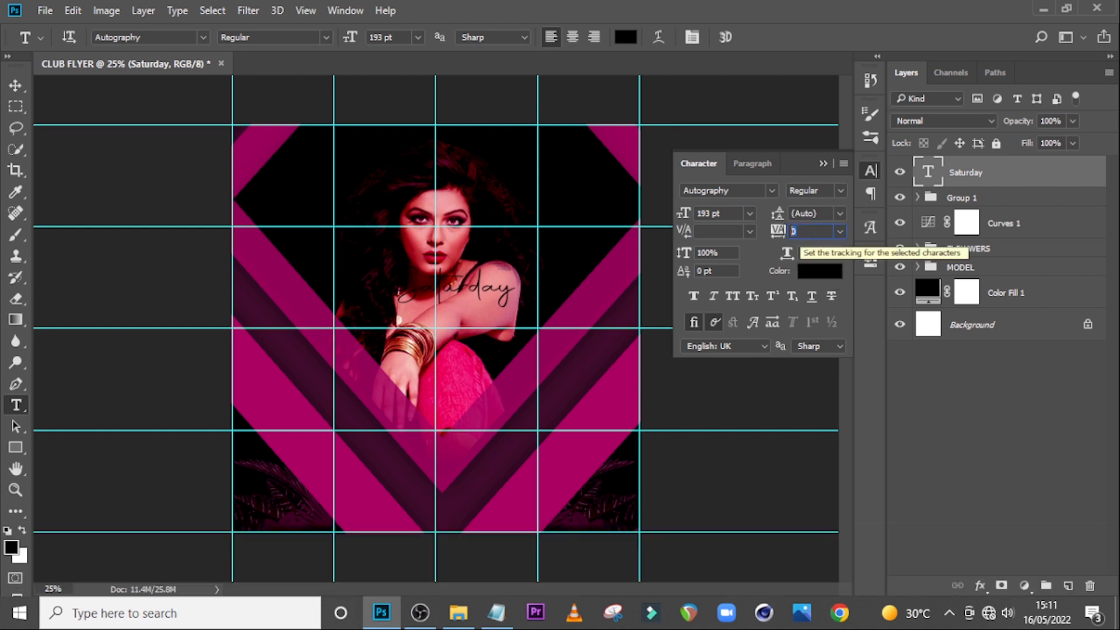
type("-20")
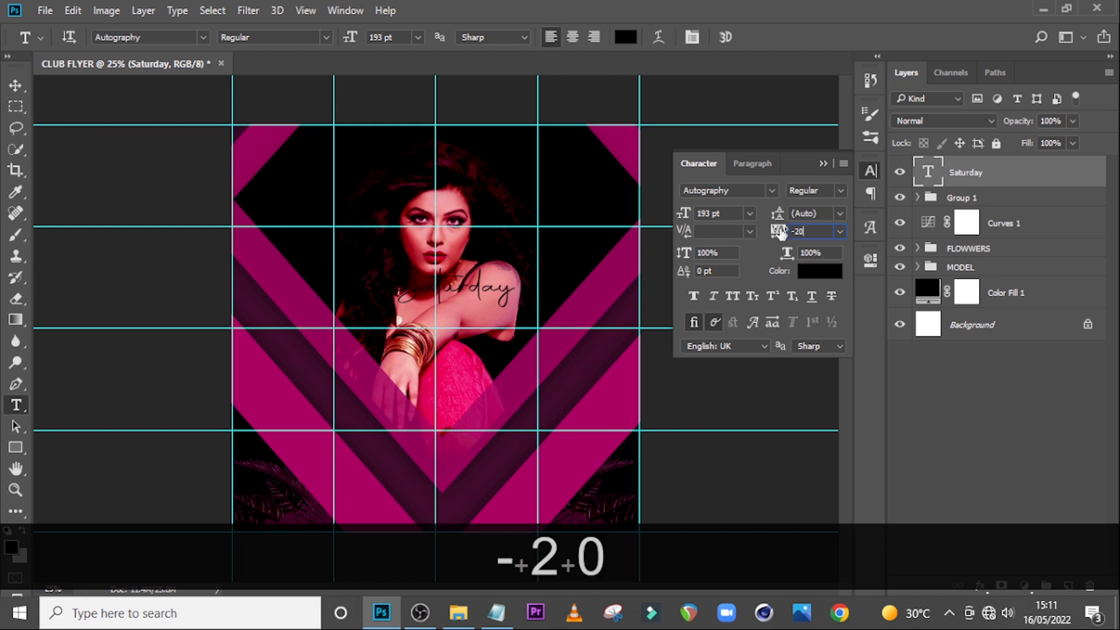
key("Return")
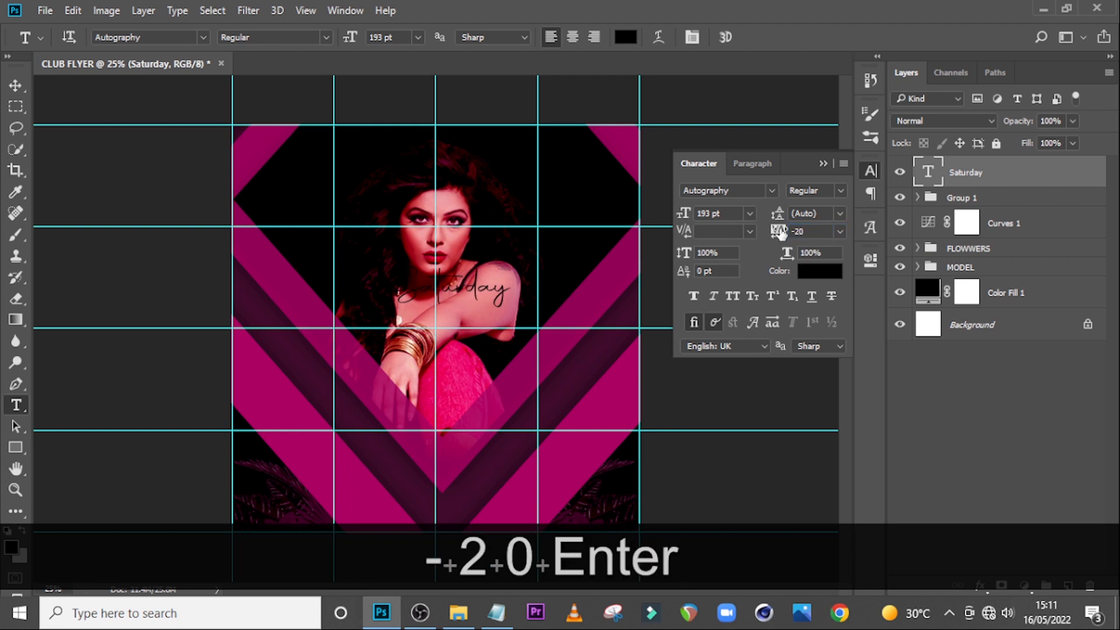
- Stretch the "Saturday" lettering to a vertical scale of 132% and a horizontal scale of 130%
left_click(679, 252)
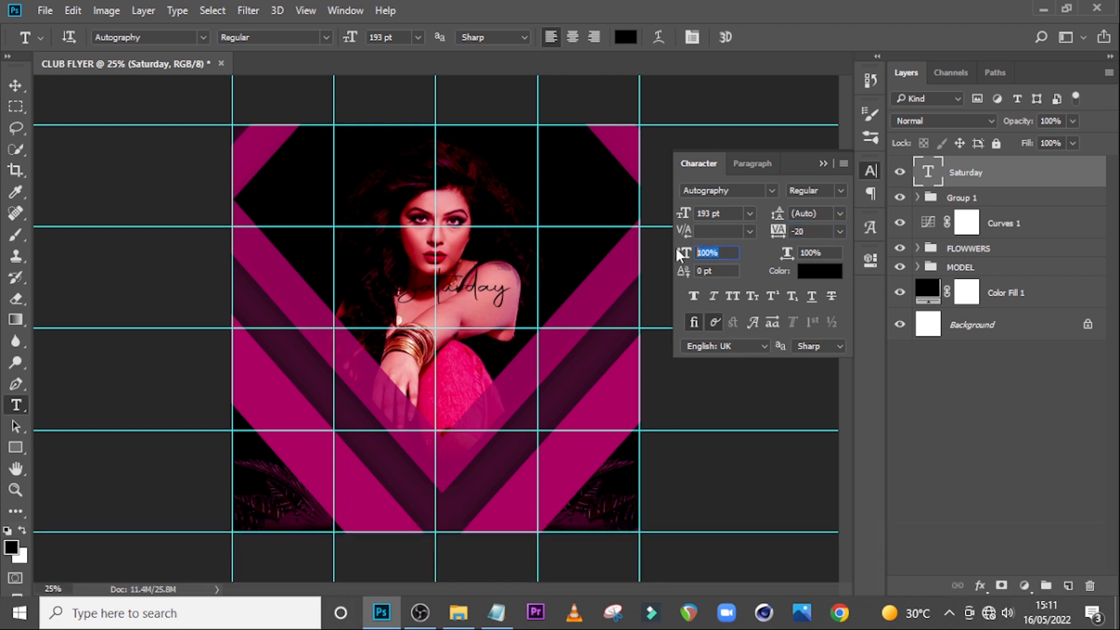
type("132")
key("Return")
left_click_drag(835, 253, 741, 245)
type("130")
key("Return")
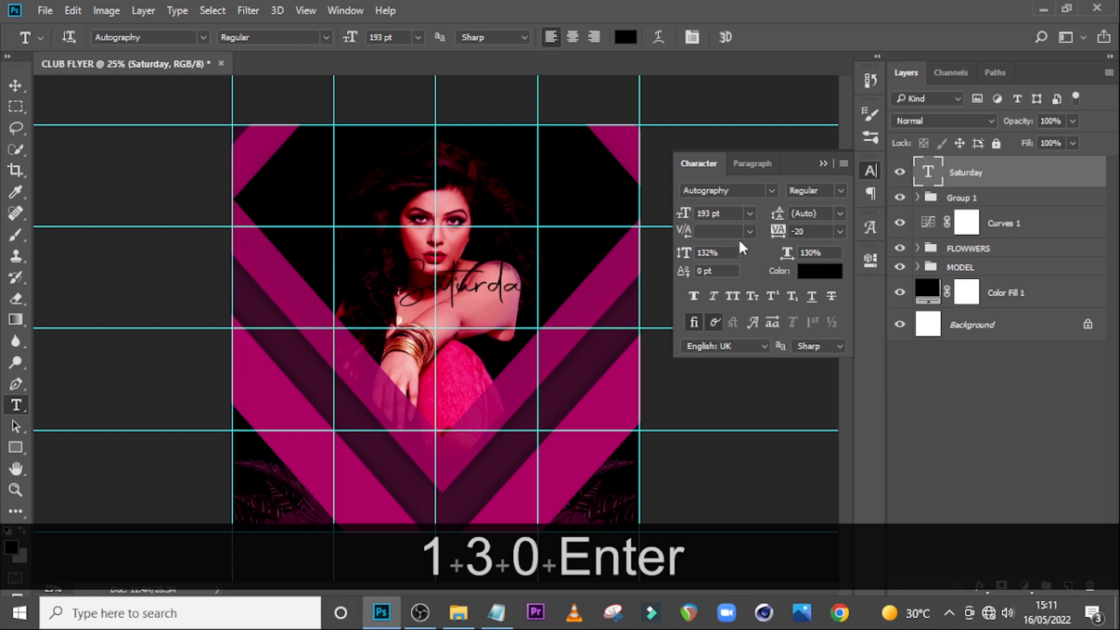
- Apply faux bold and faux italic to "Saturday" without all caps, and move the word down over the woman's wrist
left_click(734, 295)
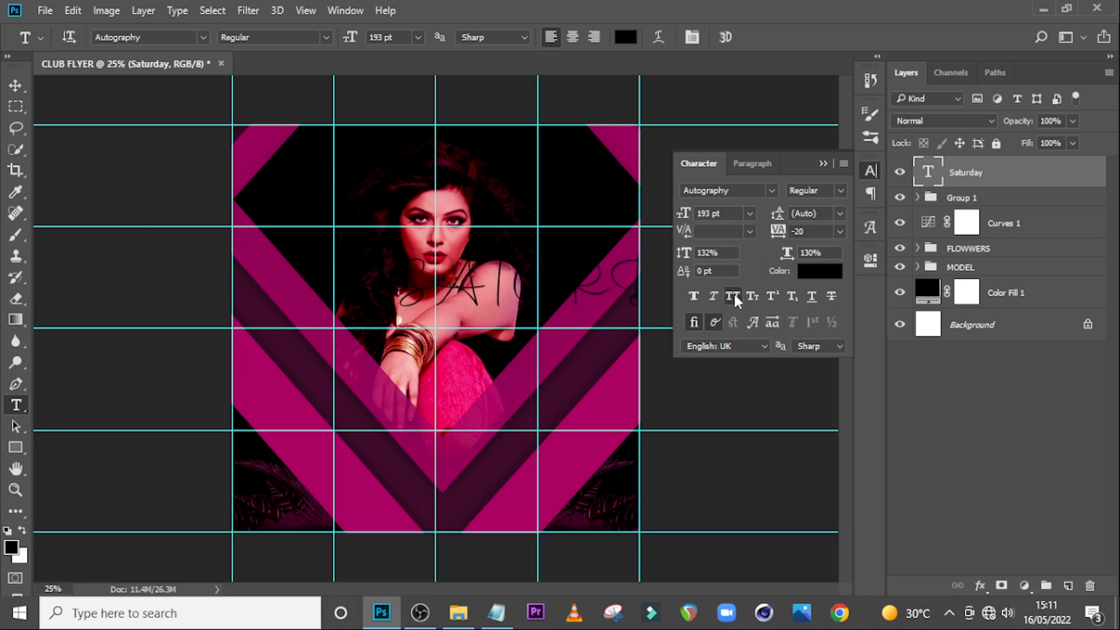
left_click(735, 296)
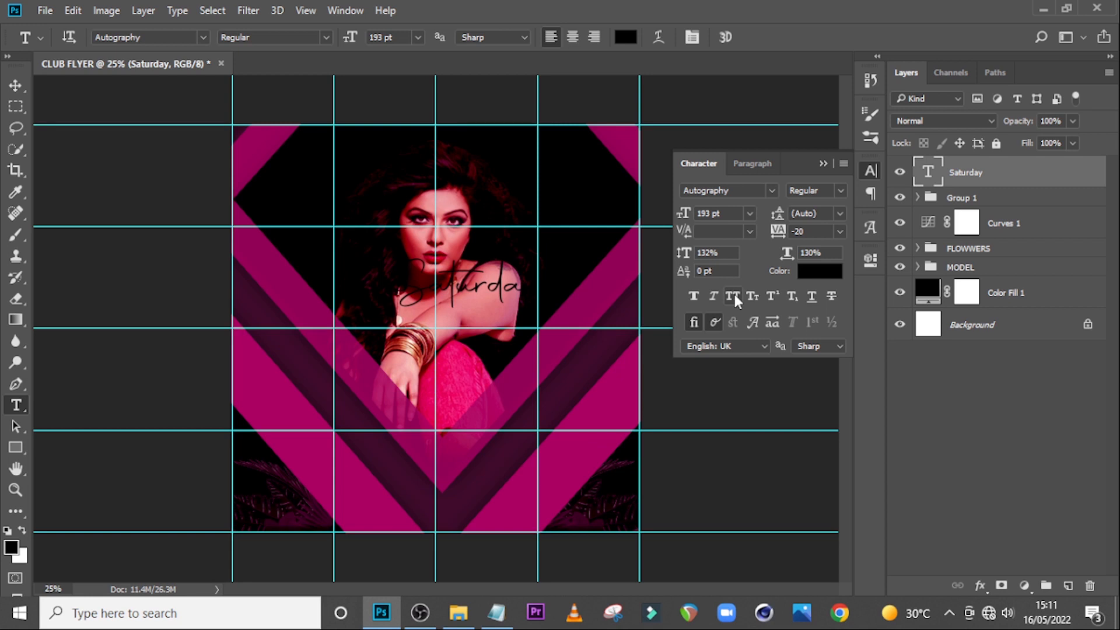
left_click(694, 296)
left_click(713, 296)
key("v")
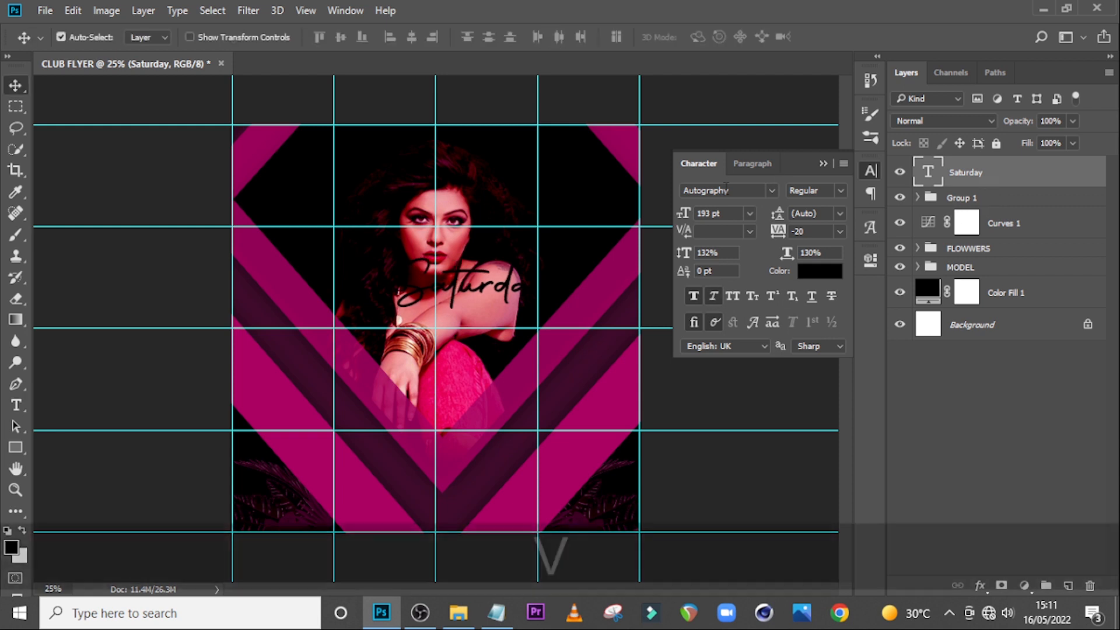
left_click_drag(468, 296, 432, 358)
- Change the colour of the "Saturday" text to turquoise 1AF9D7
left_click(808, 272)
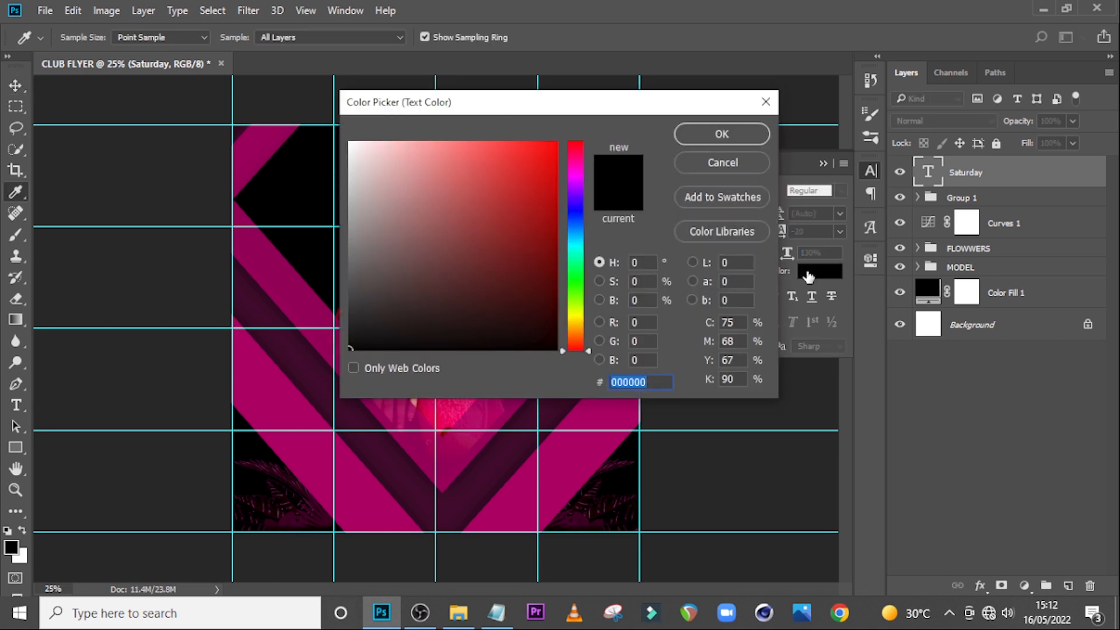
type("1A")
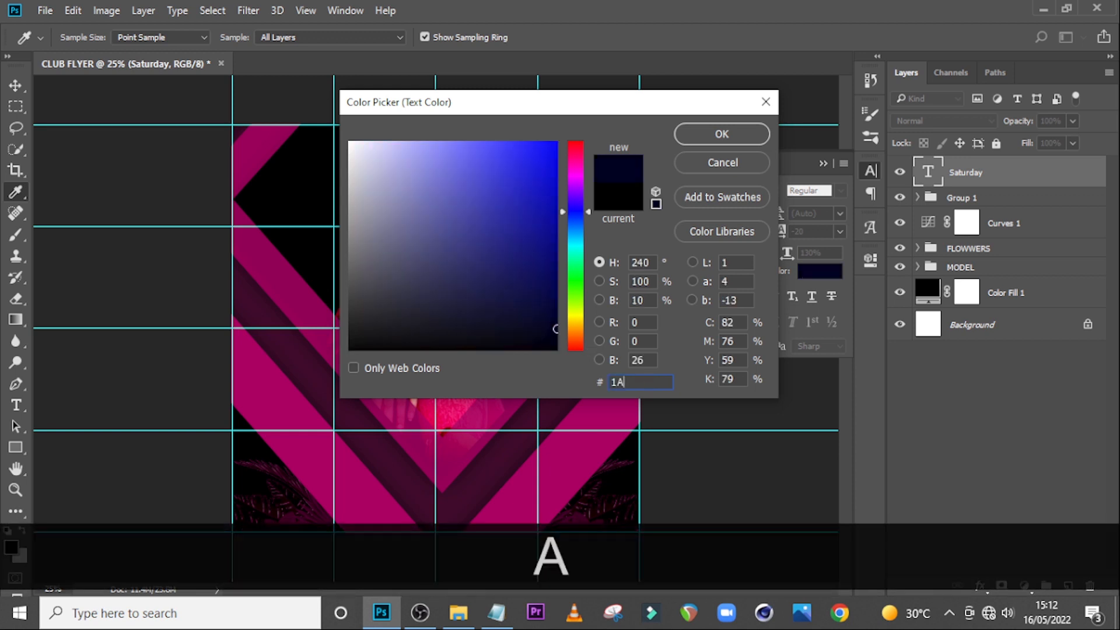
type("F")
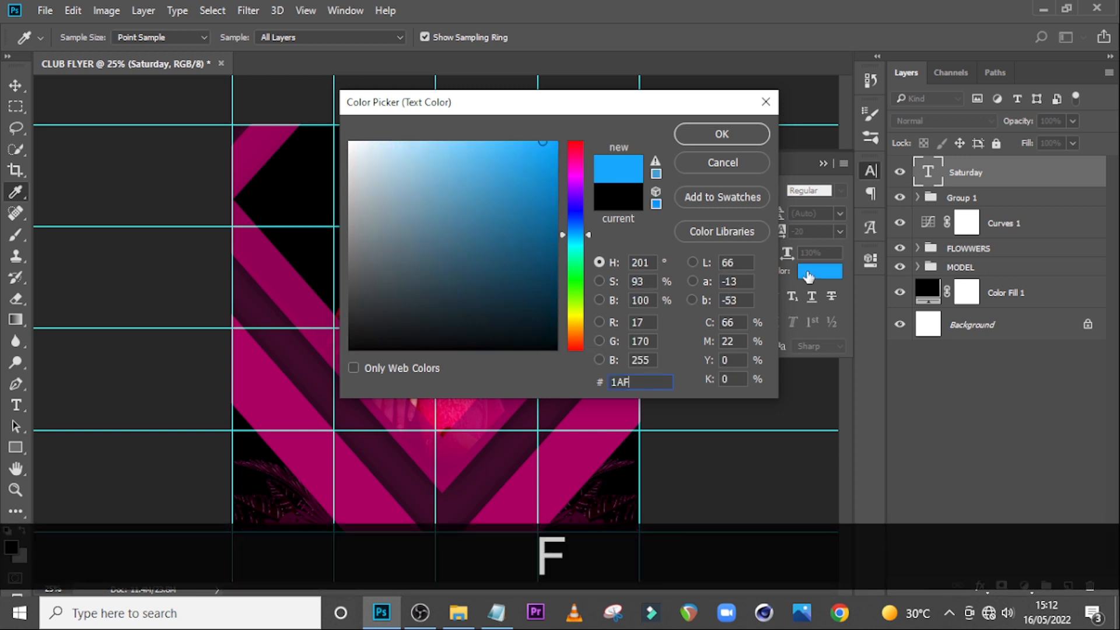
type("9D")
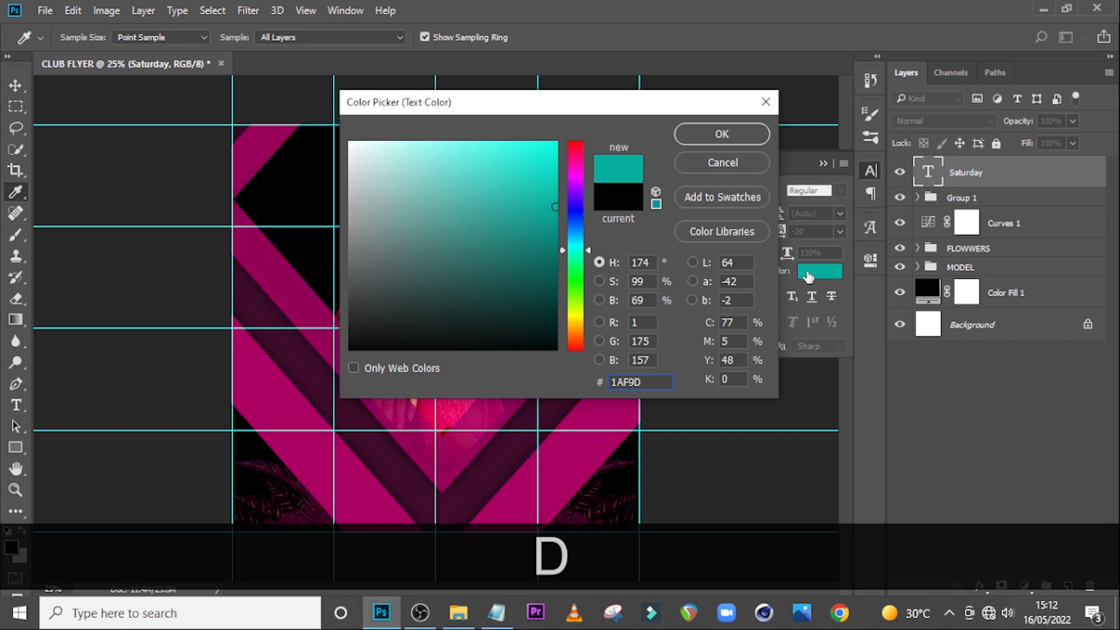
type("7")
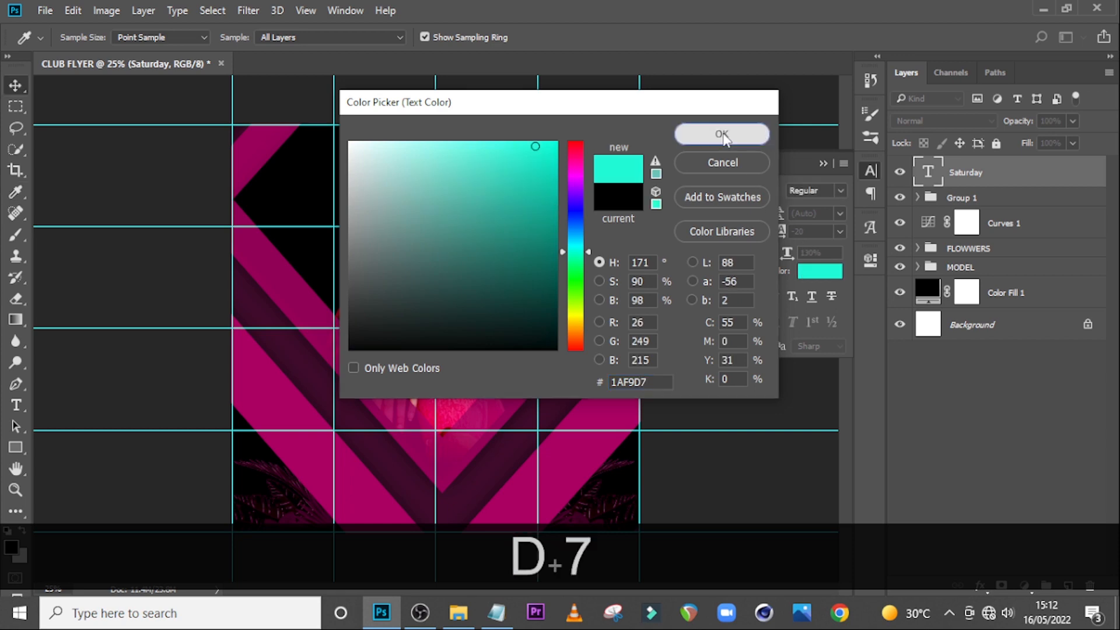
left_click(724, 138)
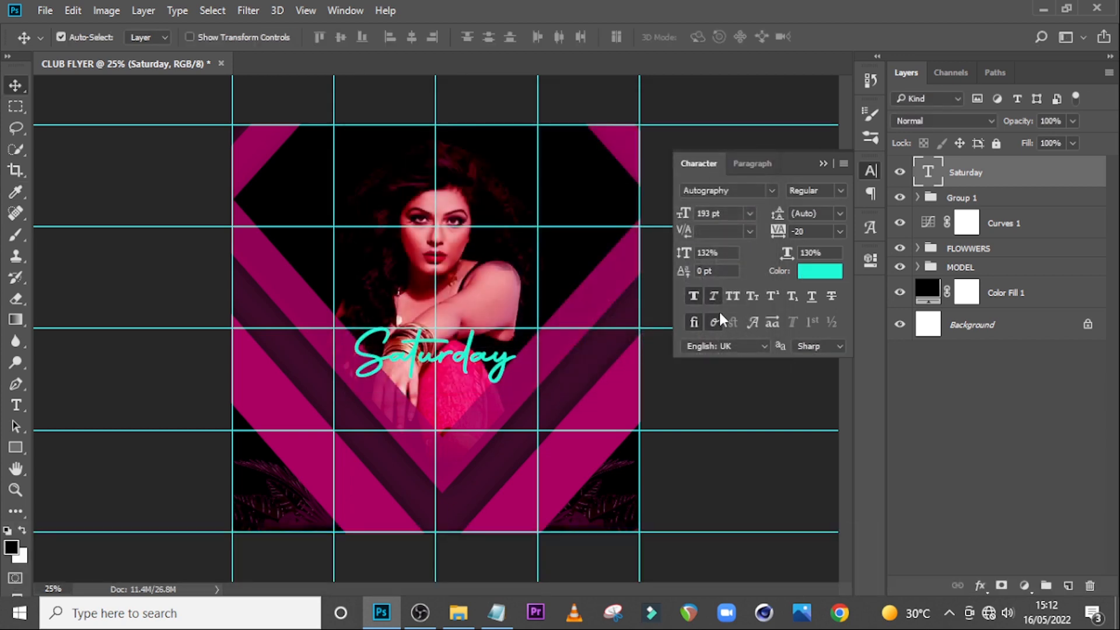
- Add a drop shadow to the "Saturday" layer and set its light angle to about 21°
double_click(1087, 174)
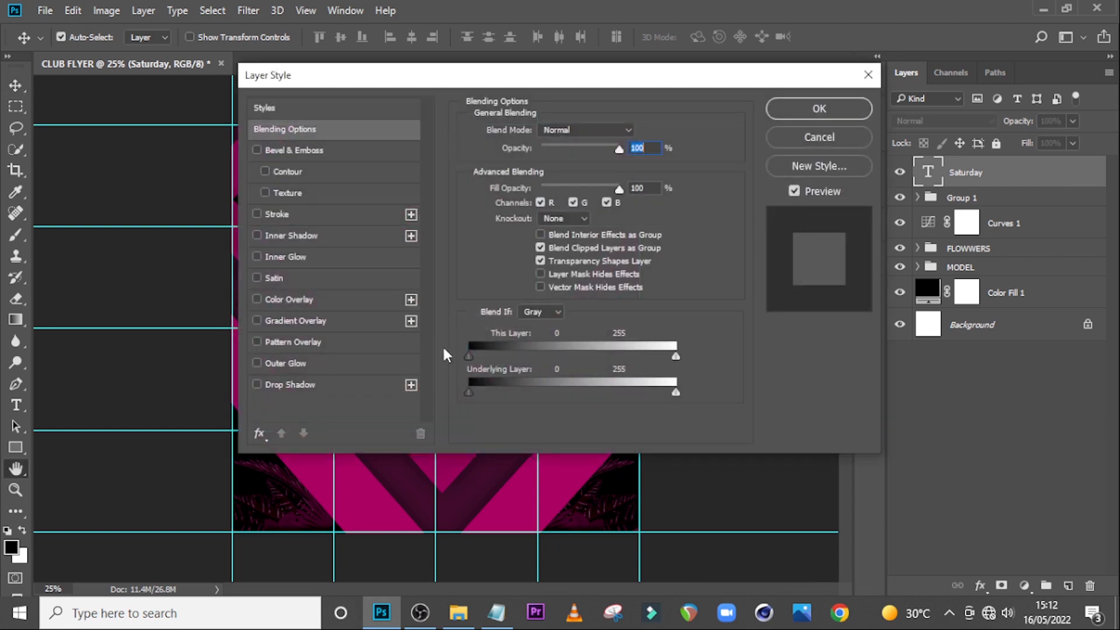
left_click(328, 379)
left_click_drag(442, 76, 720, 17)
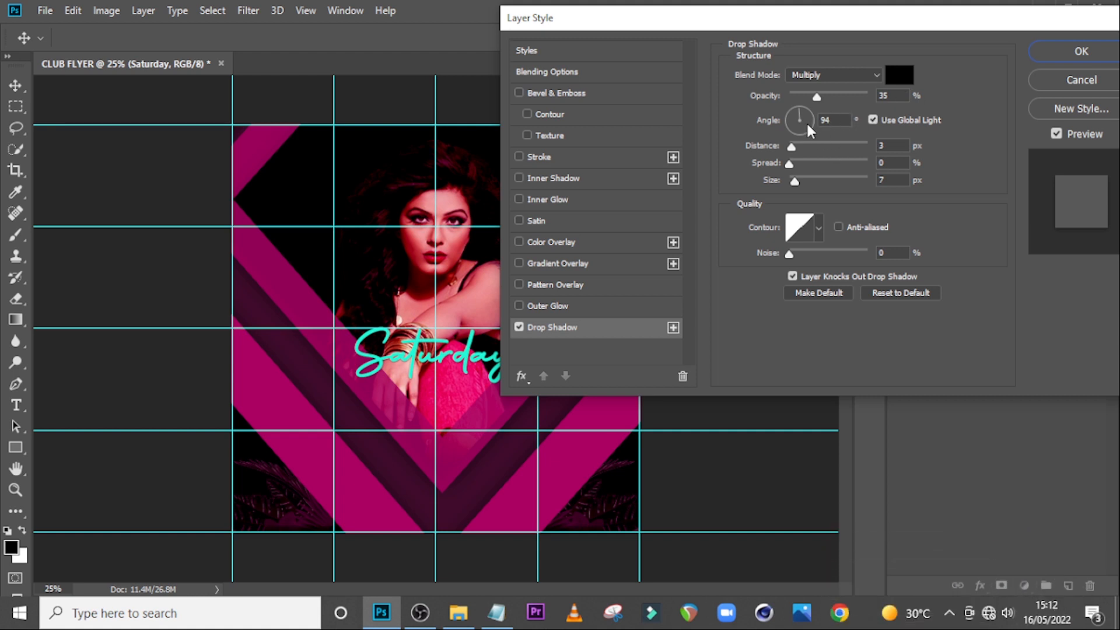
left_click(836, 119)
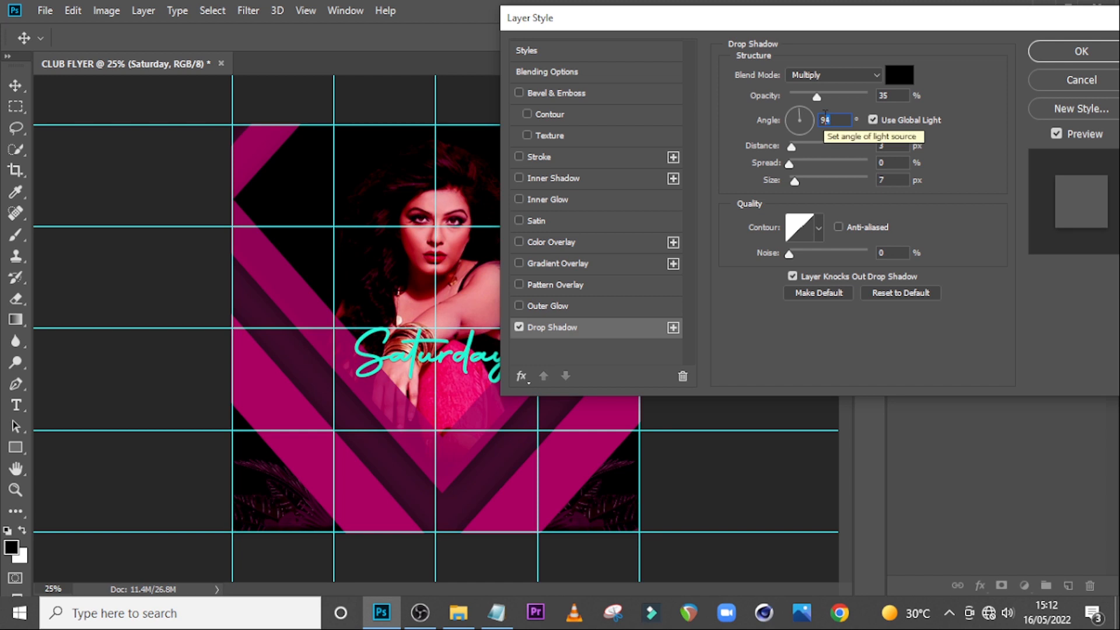
left_click(810, 117)
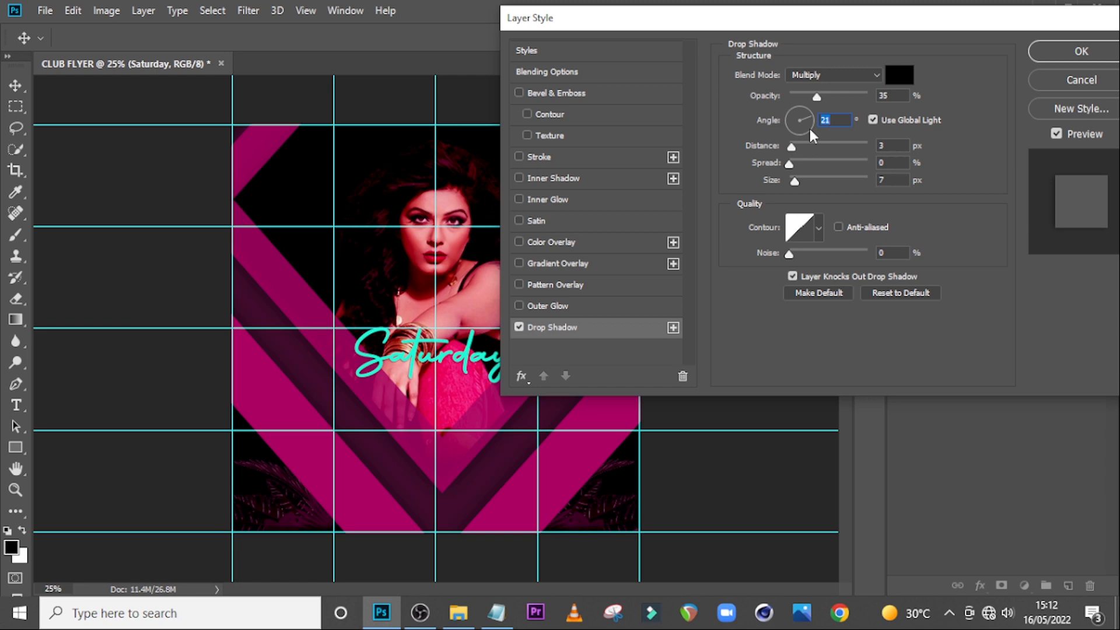
- Set the colour of the "Saturday" drop shadow to dark purple 31011D
left_click(897, 77)
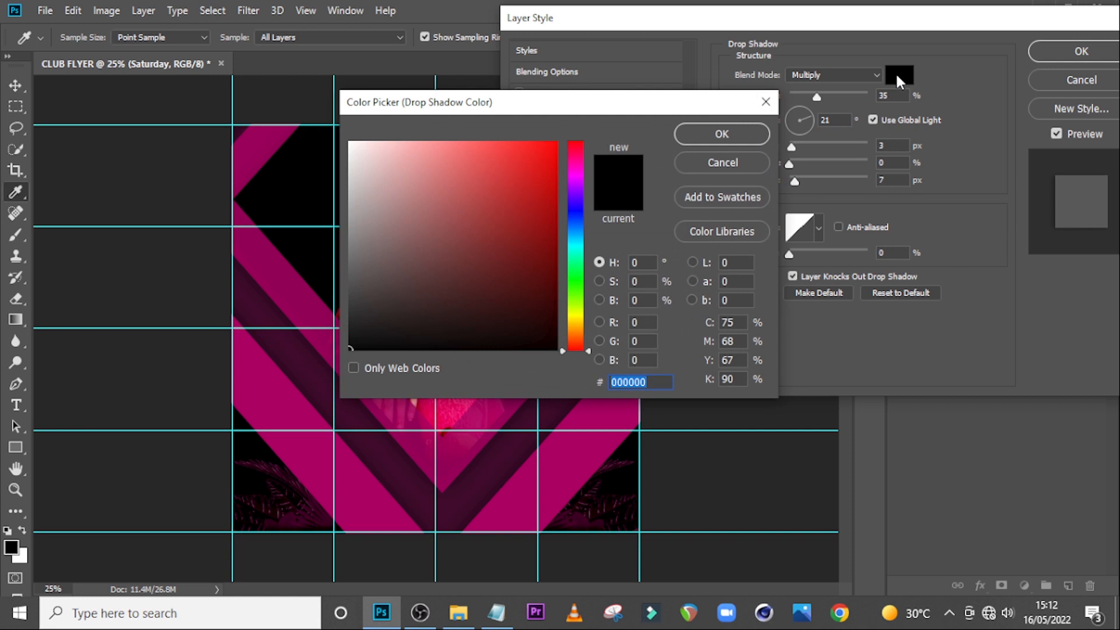
type("3")
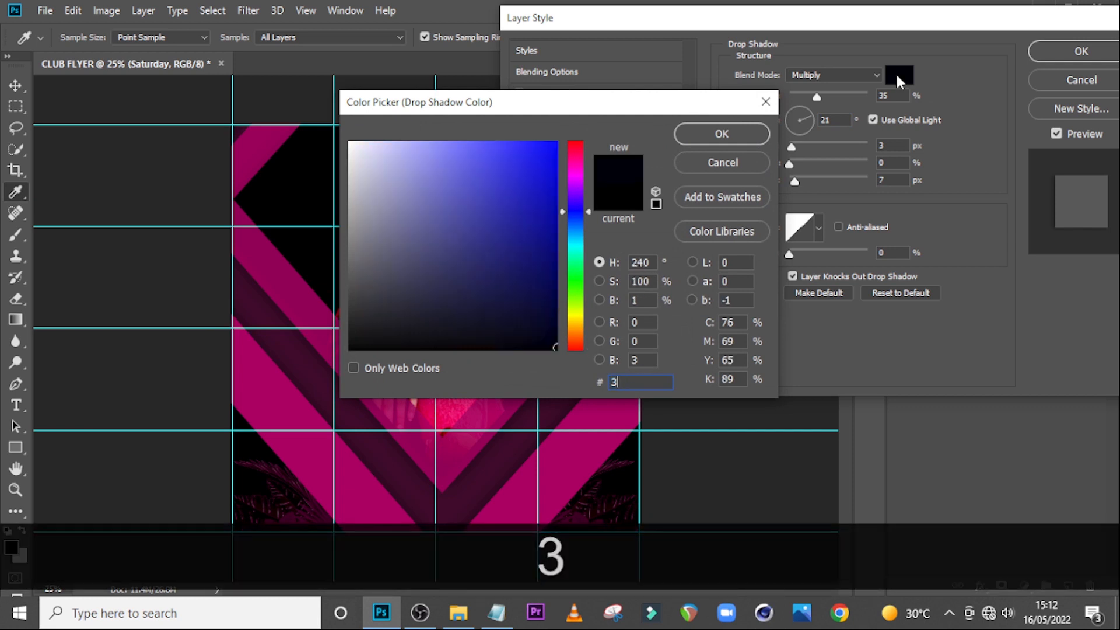
type("1011D")
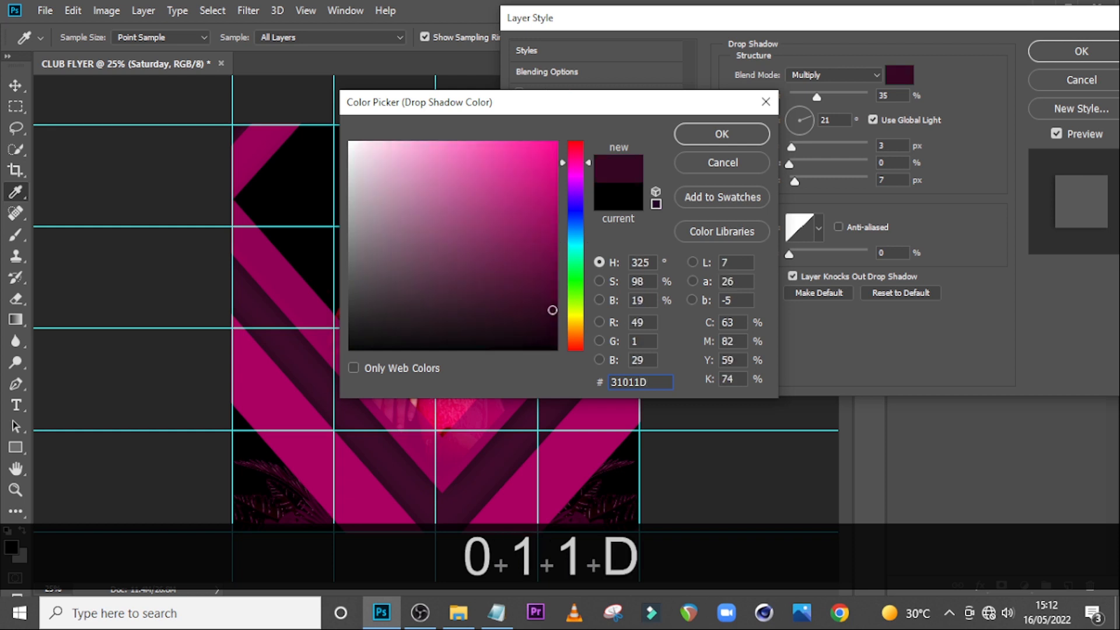
left_click(718, 135)
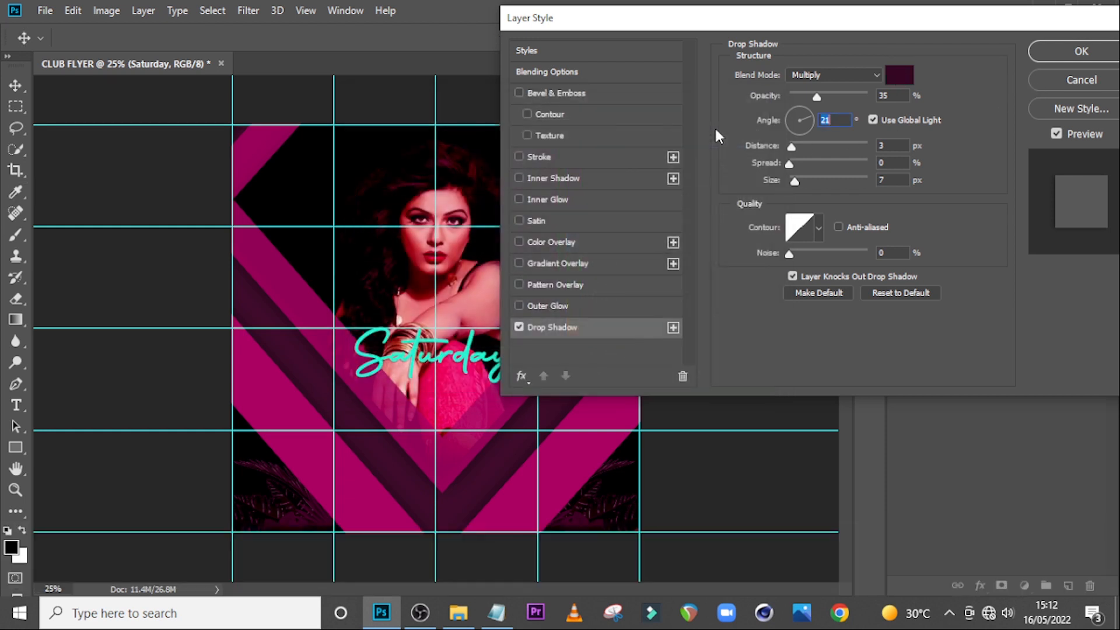
- Set the drop shadow's distance to 24 px, spread to 24% and size to 46 px
left_click(888, 146)
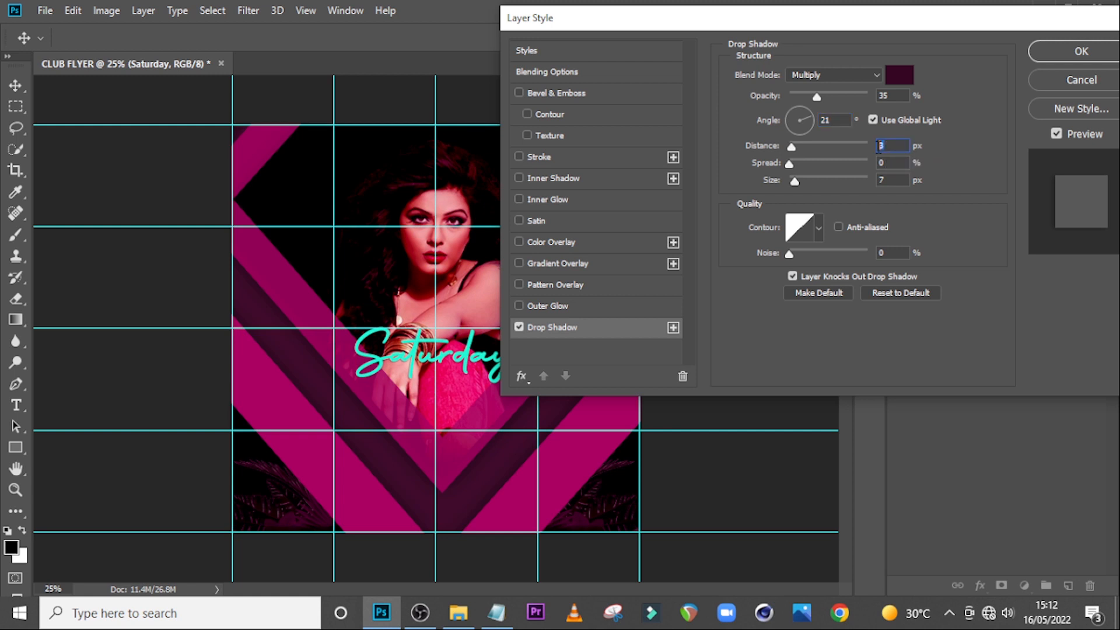
type("24")
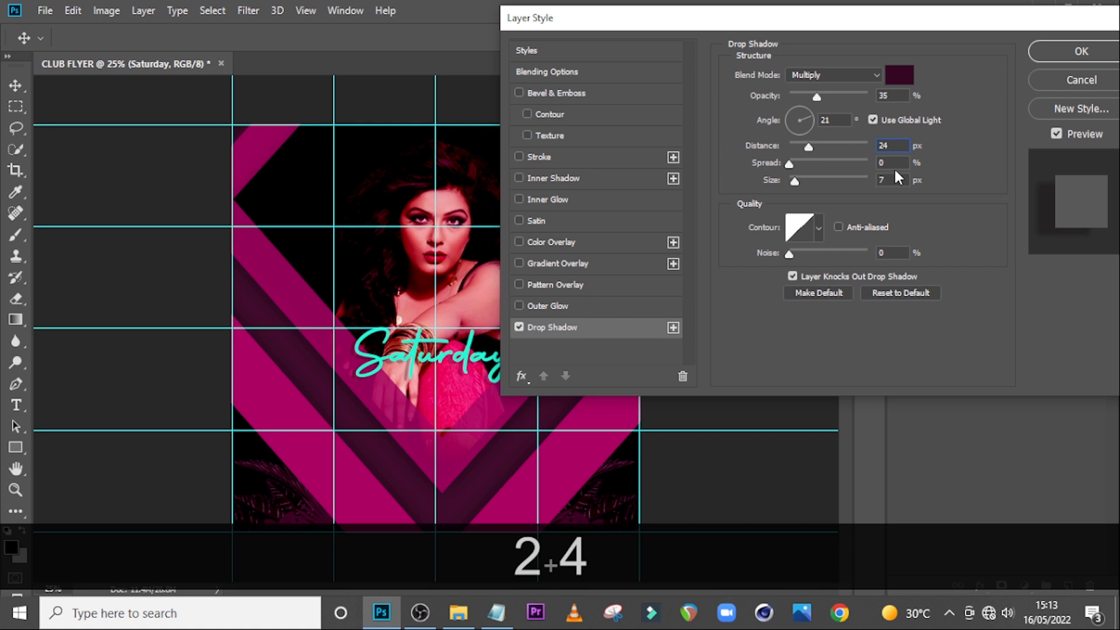
key("Tab")
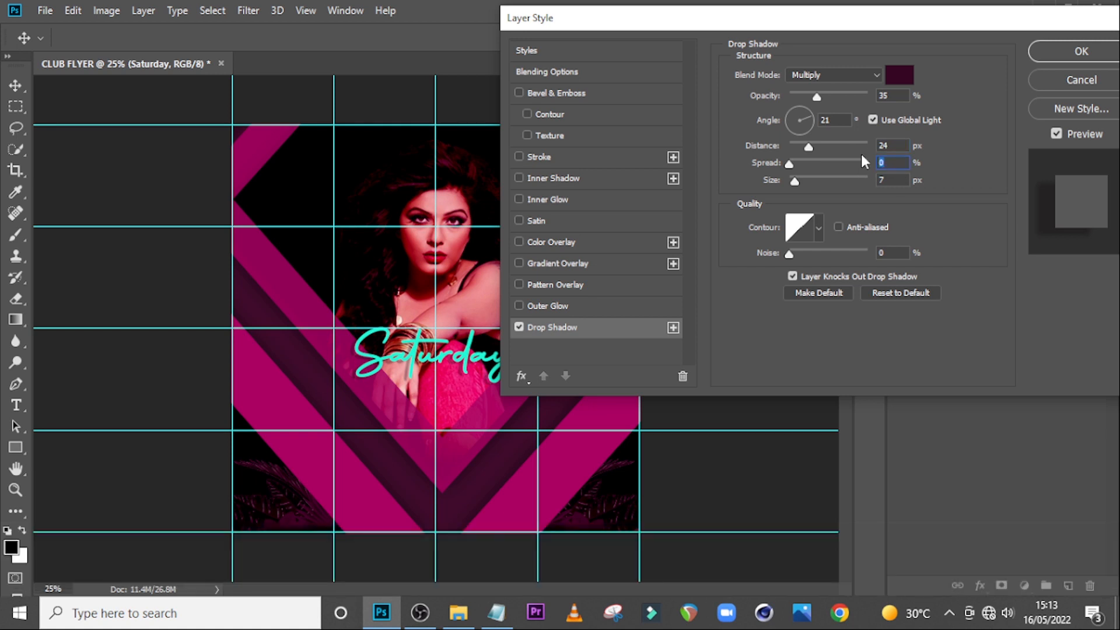
type("24")
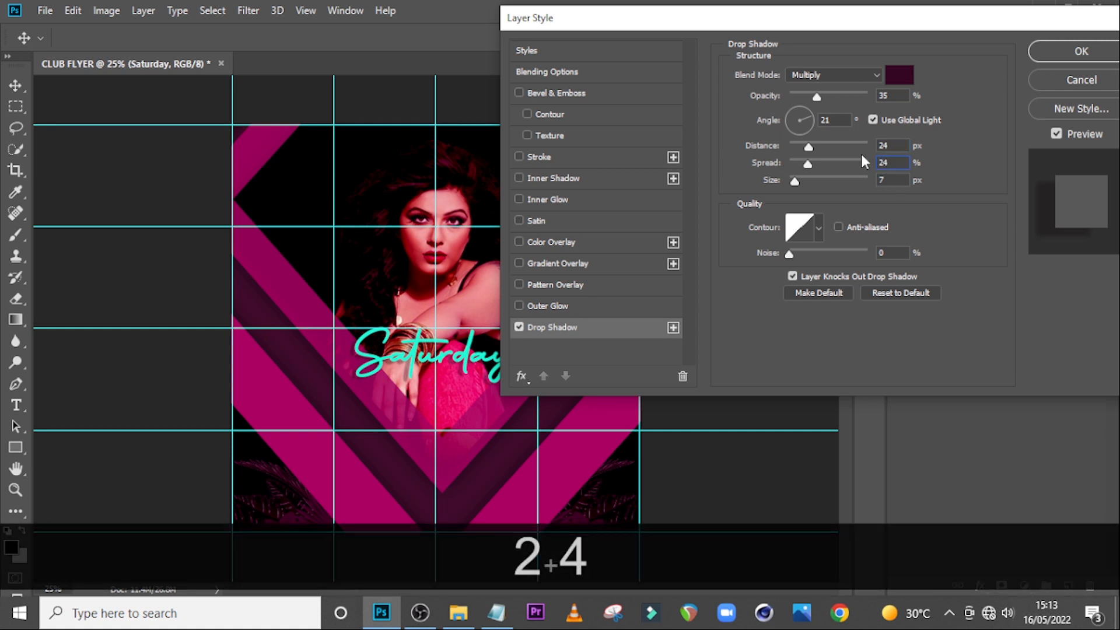
key("Tab")
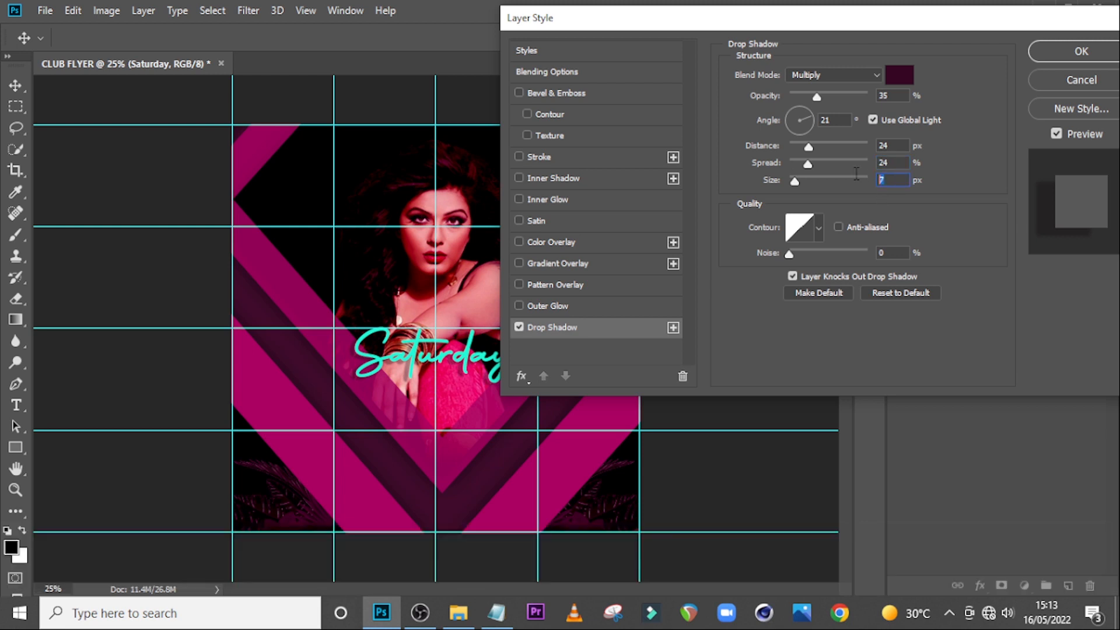
type("46")
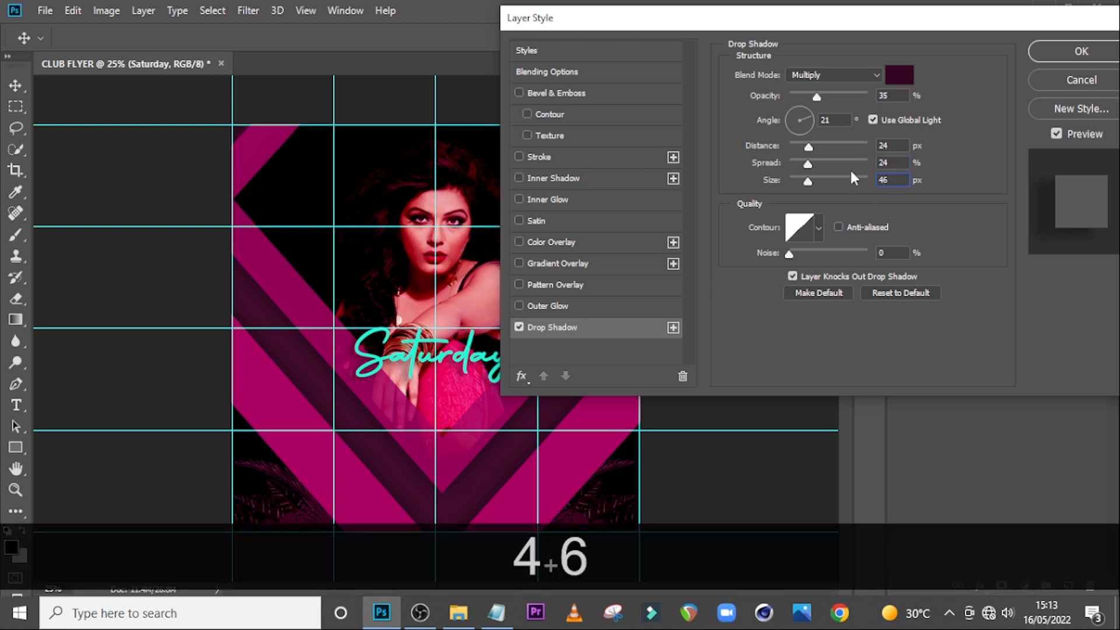
- Raise the drop shadow's opacity to 72%
left_click(895, 95)
left_click_drag(893, 95, 876, 101)
type("72")
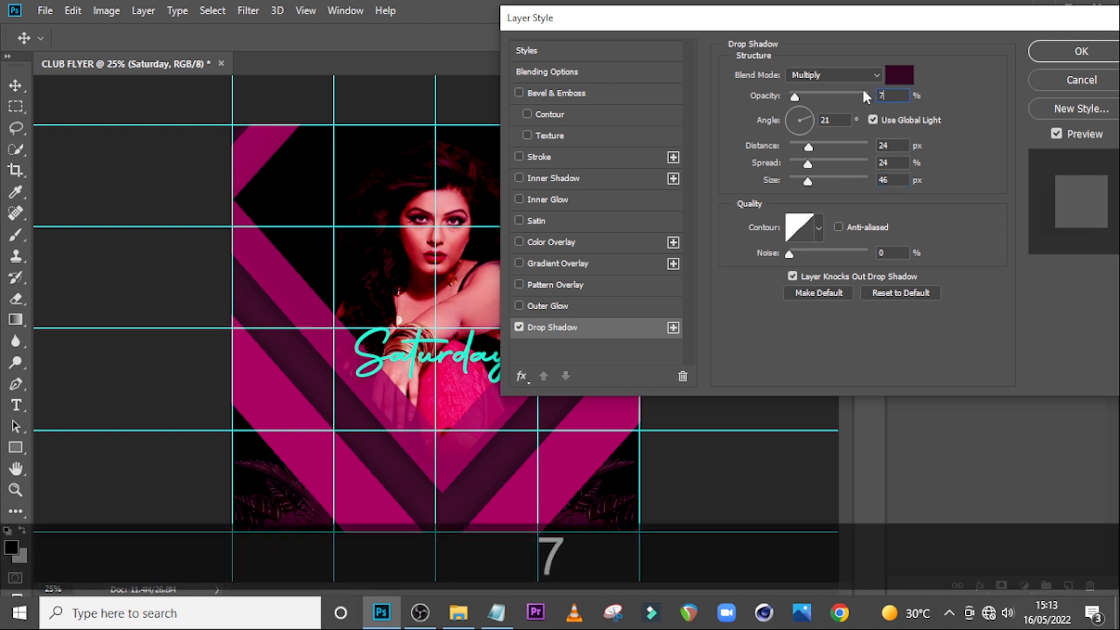
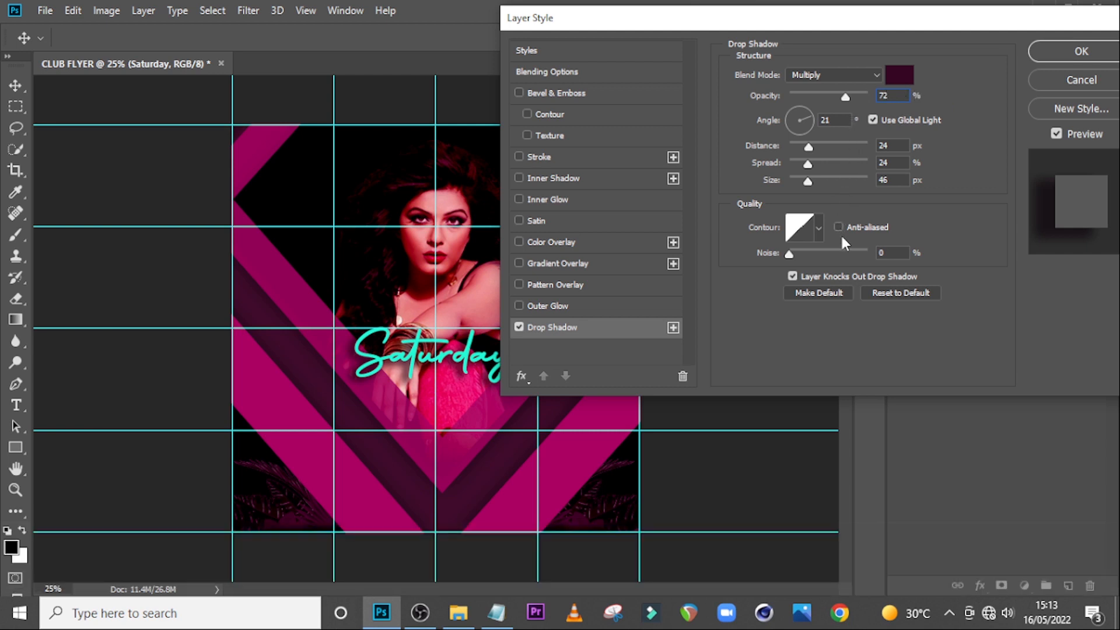
- Apply the drop shadow settings and collapse the "Saturday" layer's effects list
left_click(1082, 55)
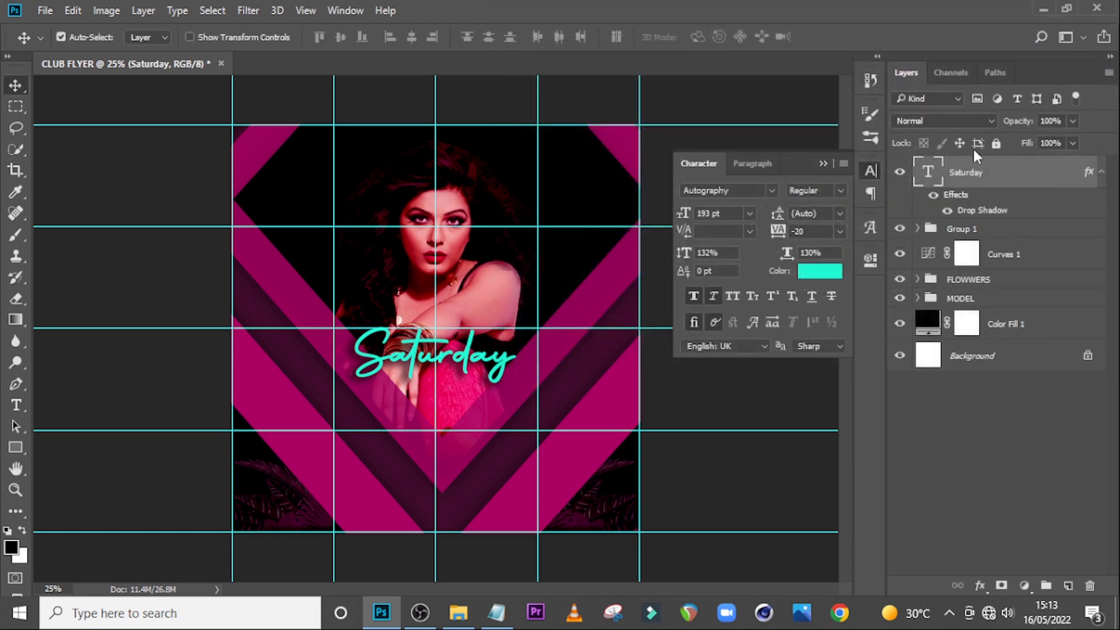
left_click(1103, 172)
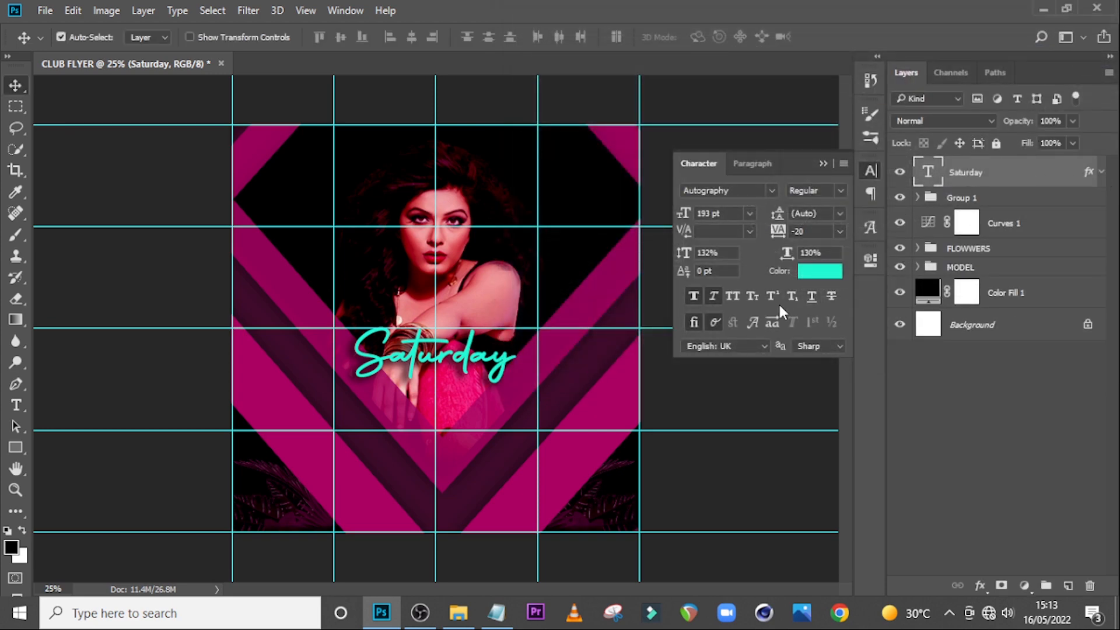
- Add a new text layer below "Saturday" reading "Night Out", copied from 120.txt in Notepad
key("t")
left_click(368, 415)
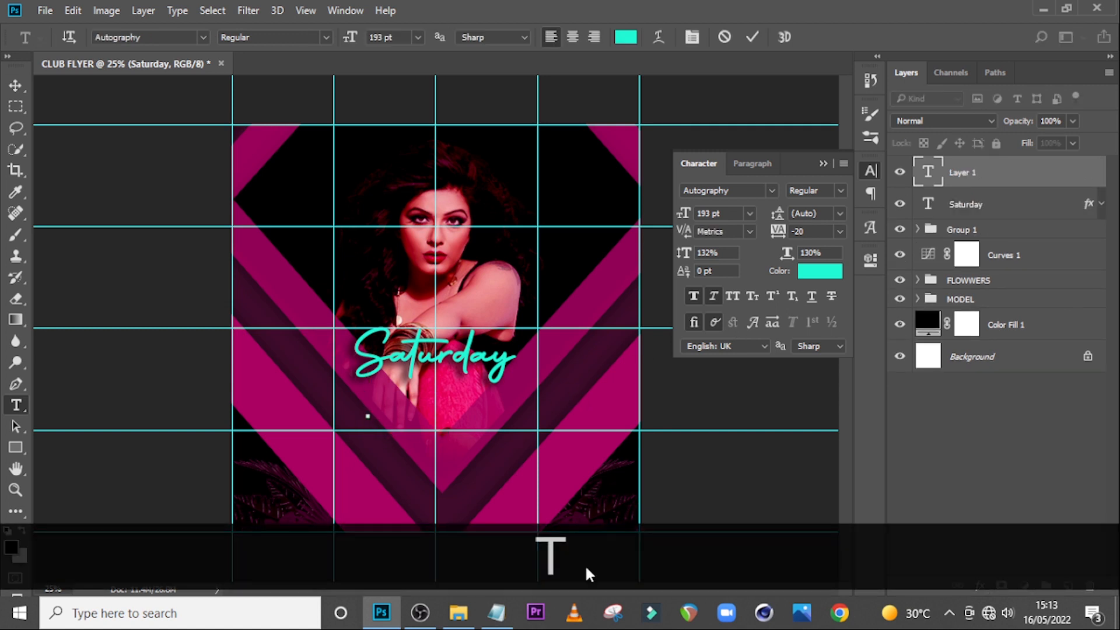
left_click(496, 613)
left_click_drag(453, 300, 389, 302)
key("ctrl+c")
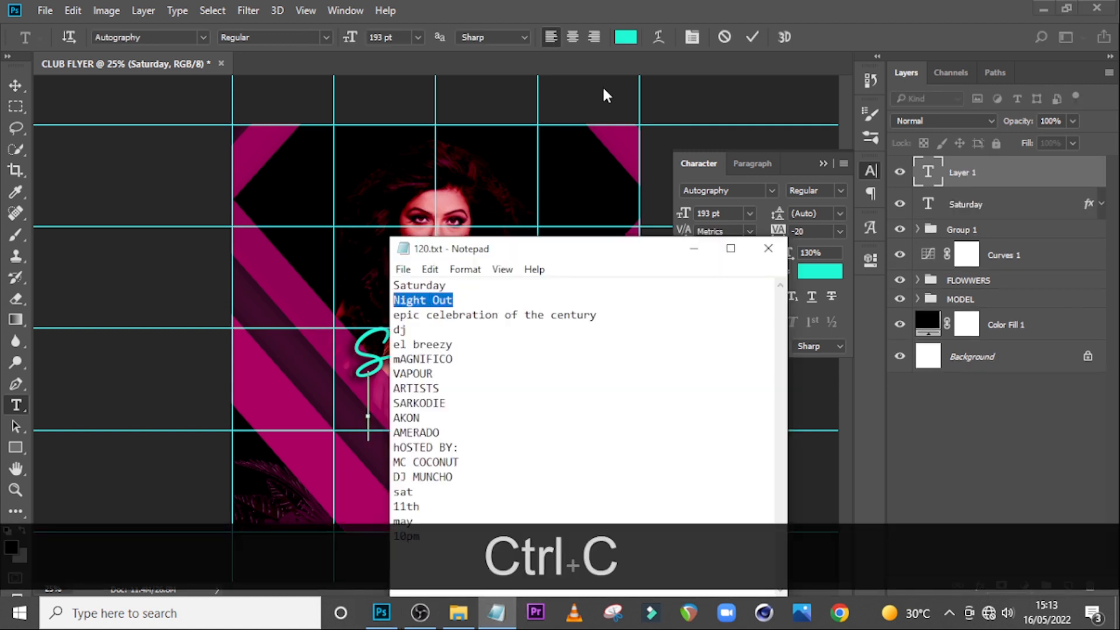
left_click(730, 8)
key("ctrl+v")
left_click(967, 178)
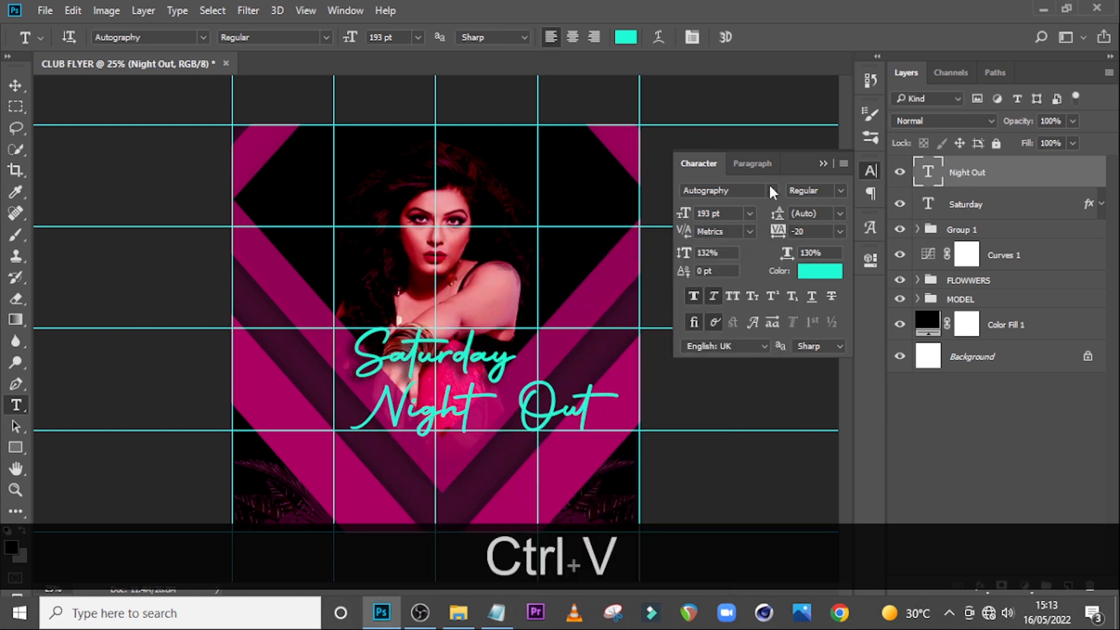
- Set the "Night Out" text in Montserrat Black and turn off its faux italic
left_click(767, 188)
type("MONT")
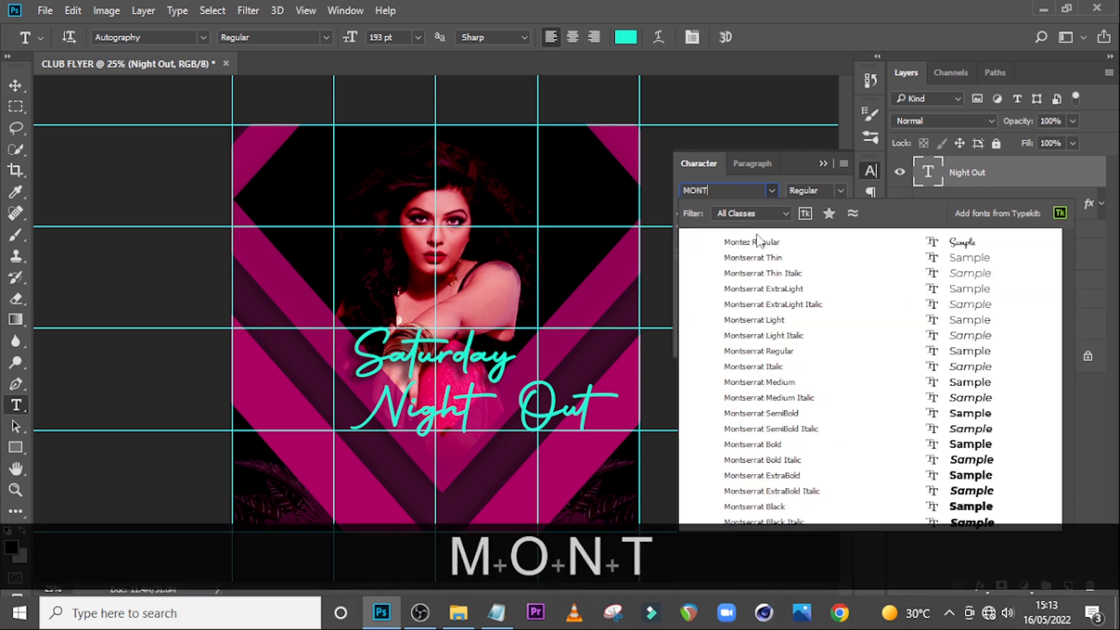
left_click(759, 382)
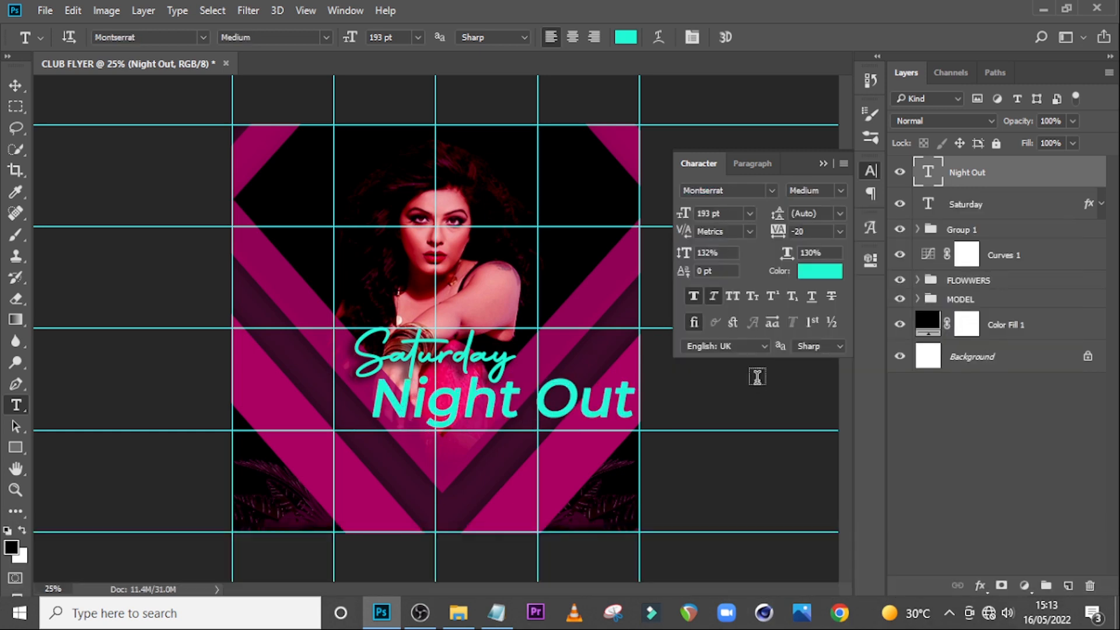
left_click(715, 296)
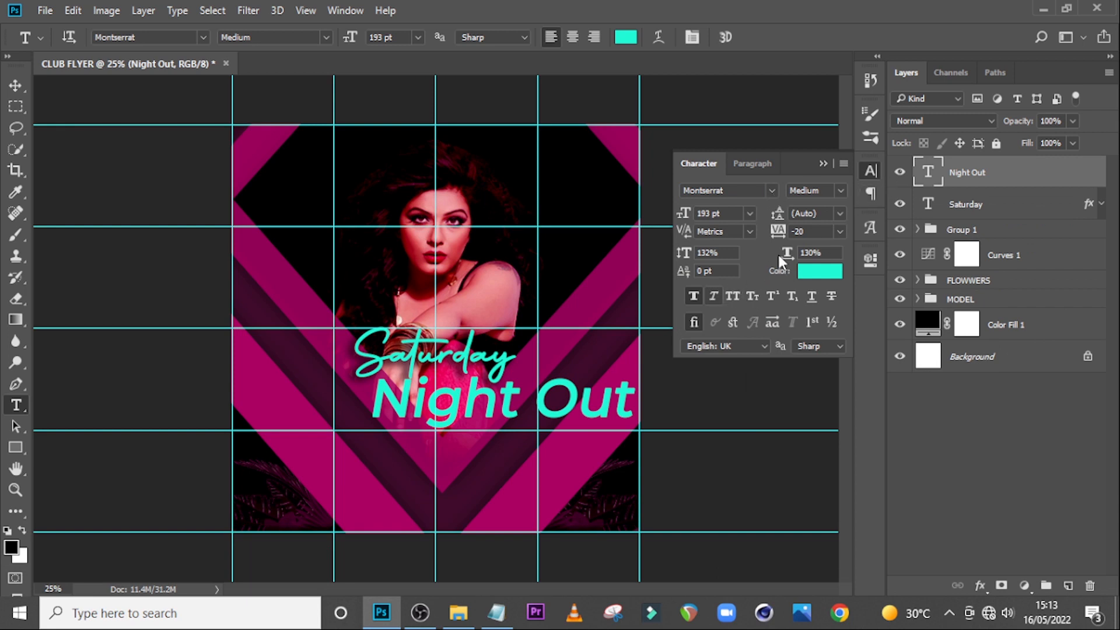
left_click(841, 191)
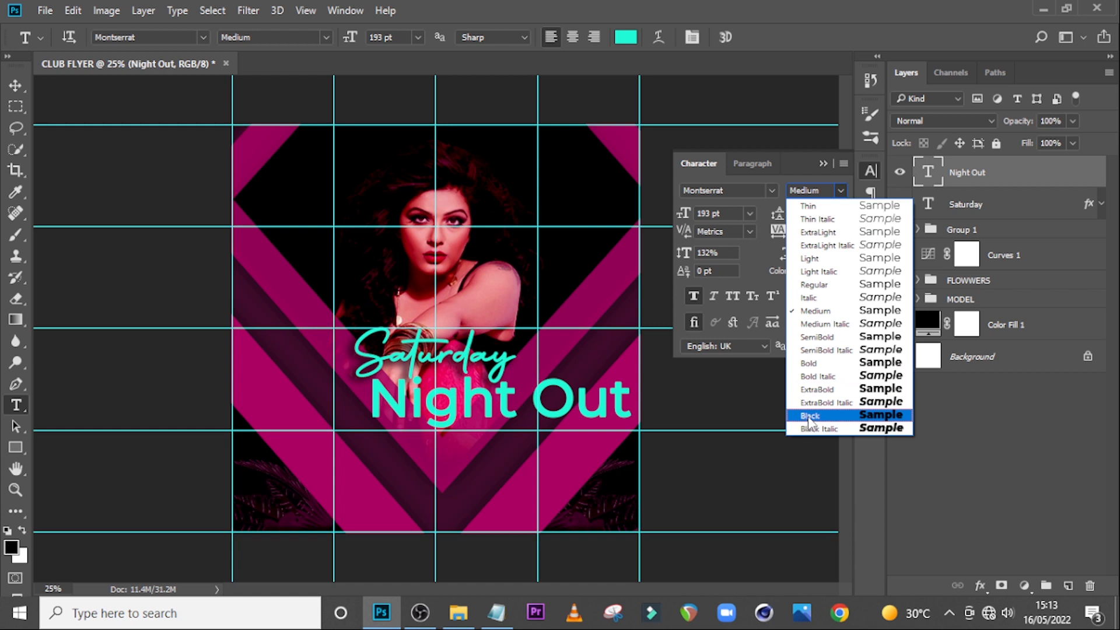
left_click(809, 418)
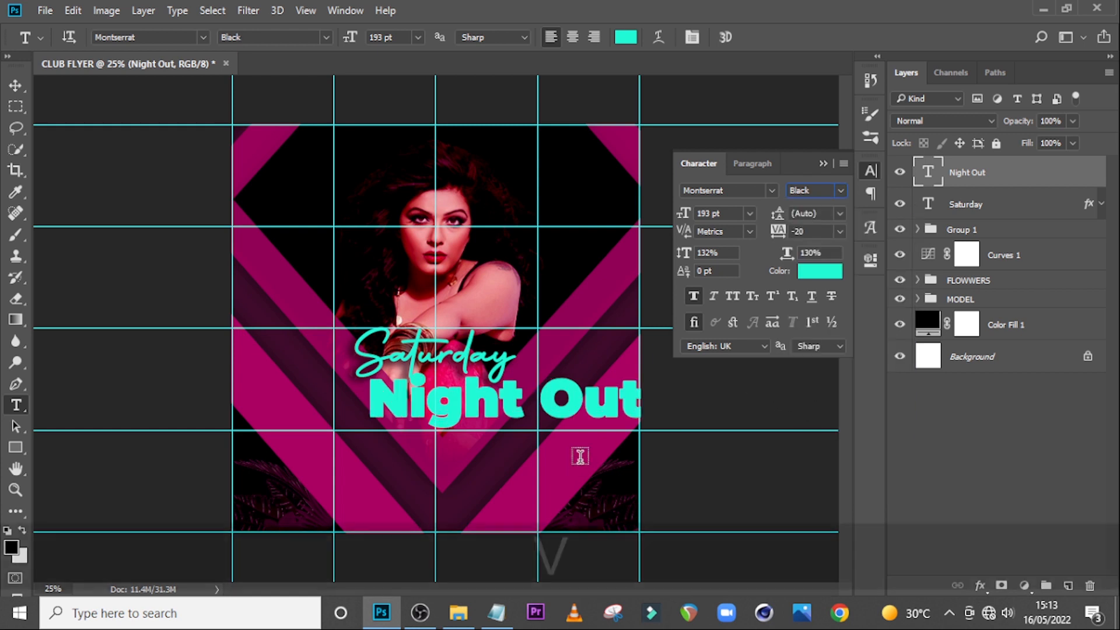
- Move the "Night Out" text sideways to centre it on the canvas beneath "Saturday", nudging it slightly left
key("v")
key("ctrl+t")
left_click_drag(583, 422, 523, 427)
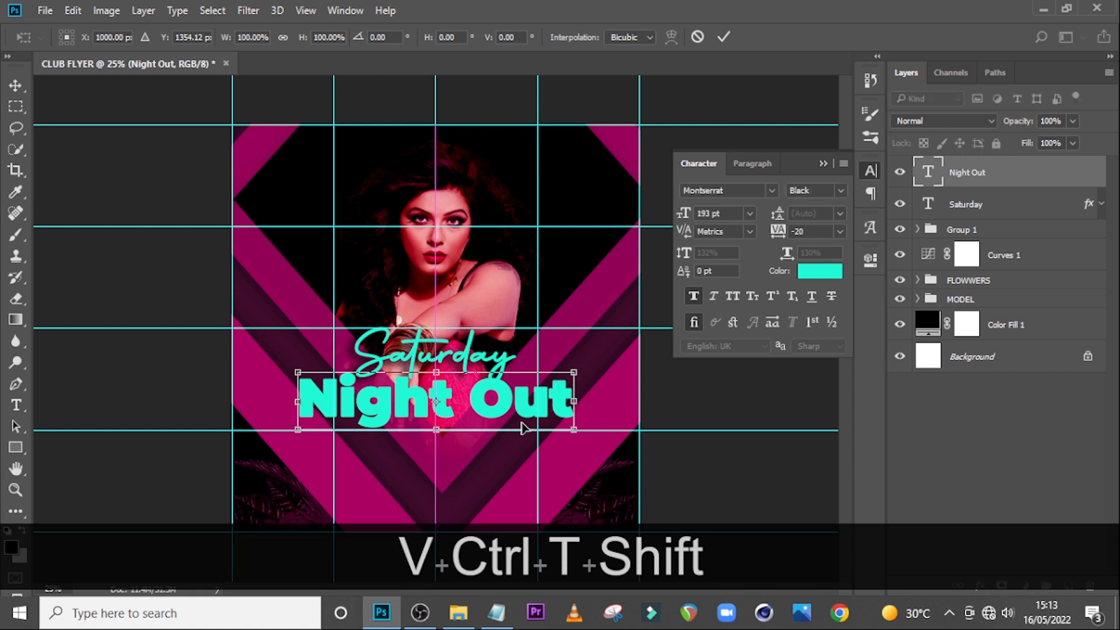
key("Left")
key("Left")
key("Right")
key("Return")
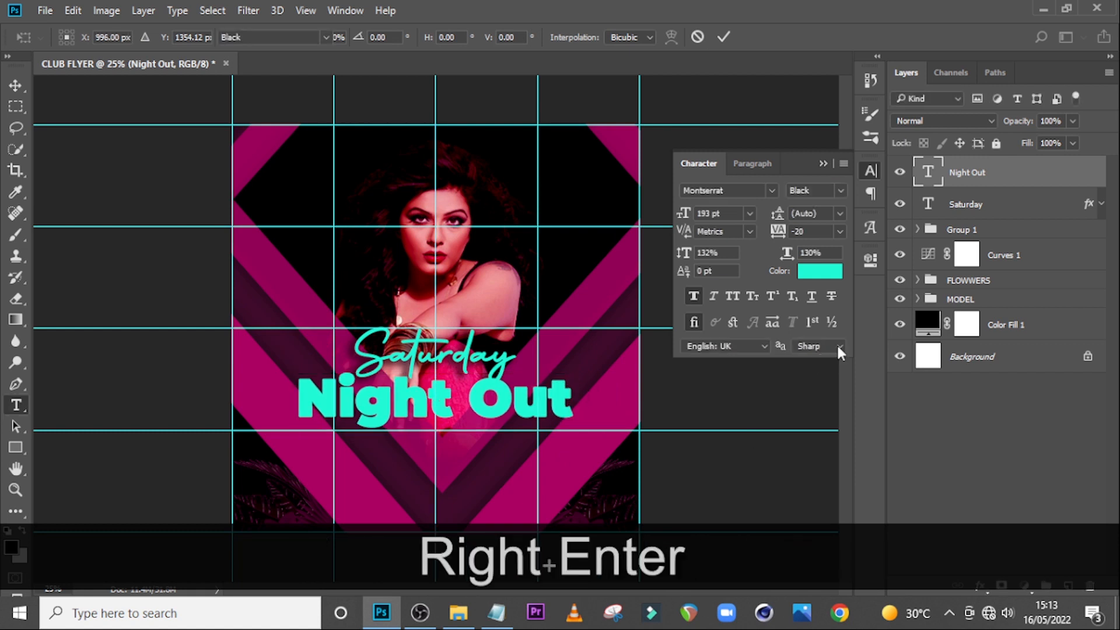
- Nudge the "Saturday" text slightly to the right above "Night Out"
left_click(960, 211)
key("ctrl+t")
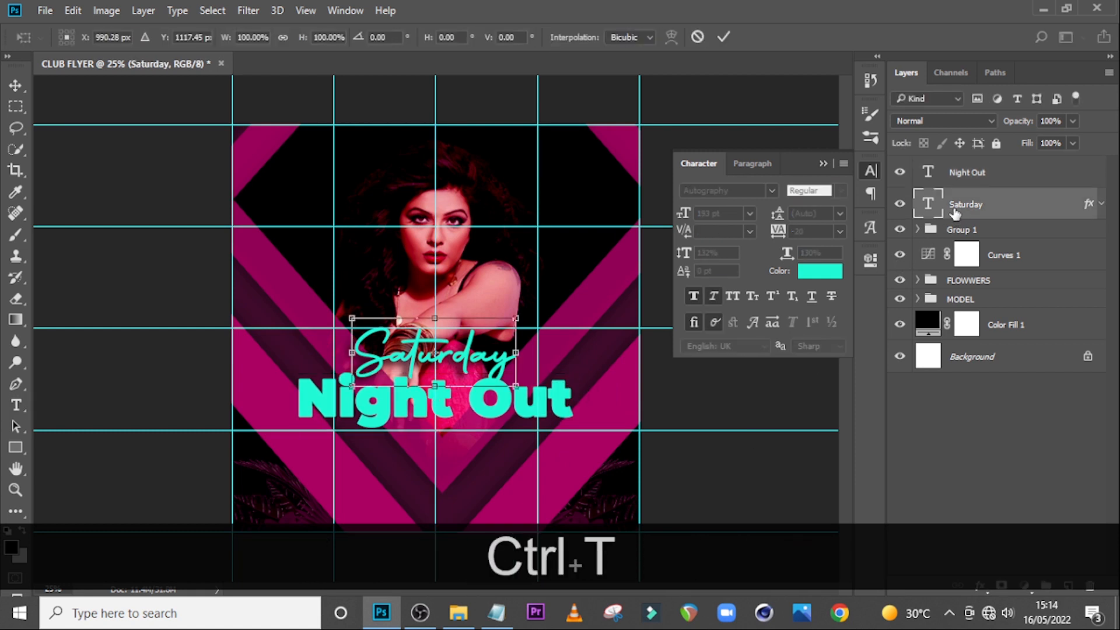
key("Right")
key("Return")
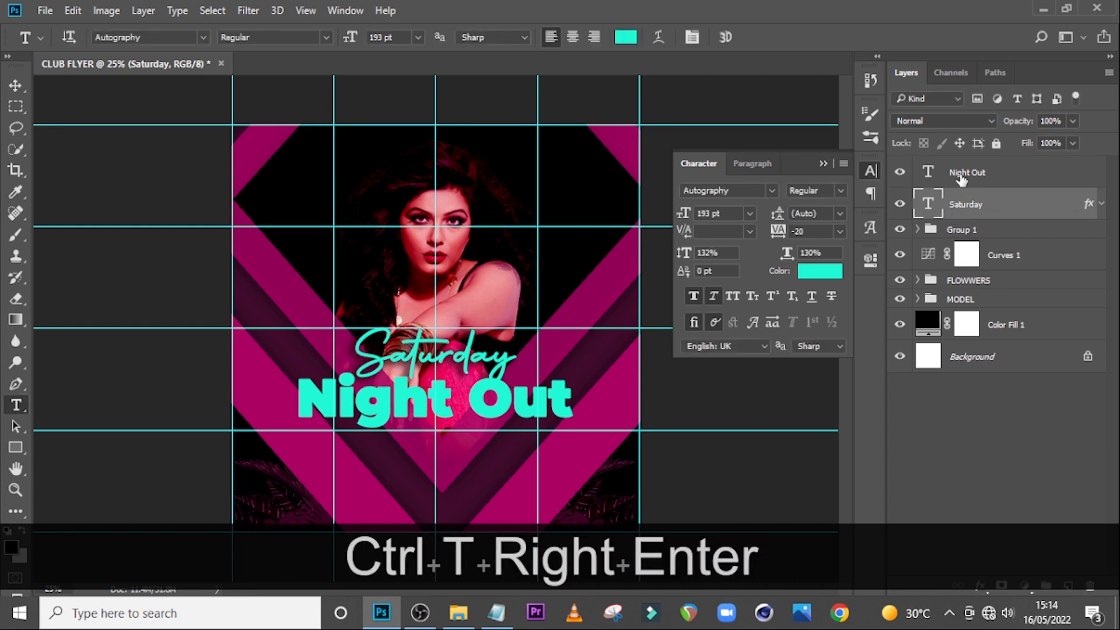
- Recolor the "Night Out" text to white (ffffff)
left_click(959, 174)
left_click(822, 275)
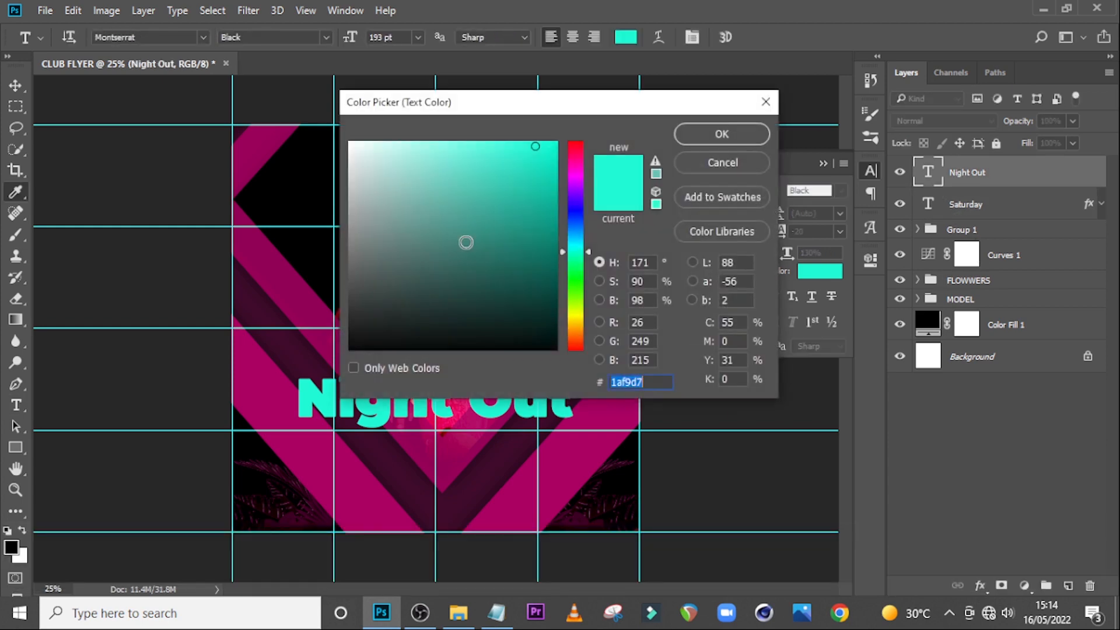
left_click(350, 143)
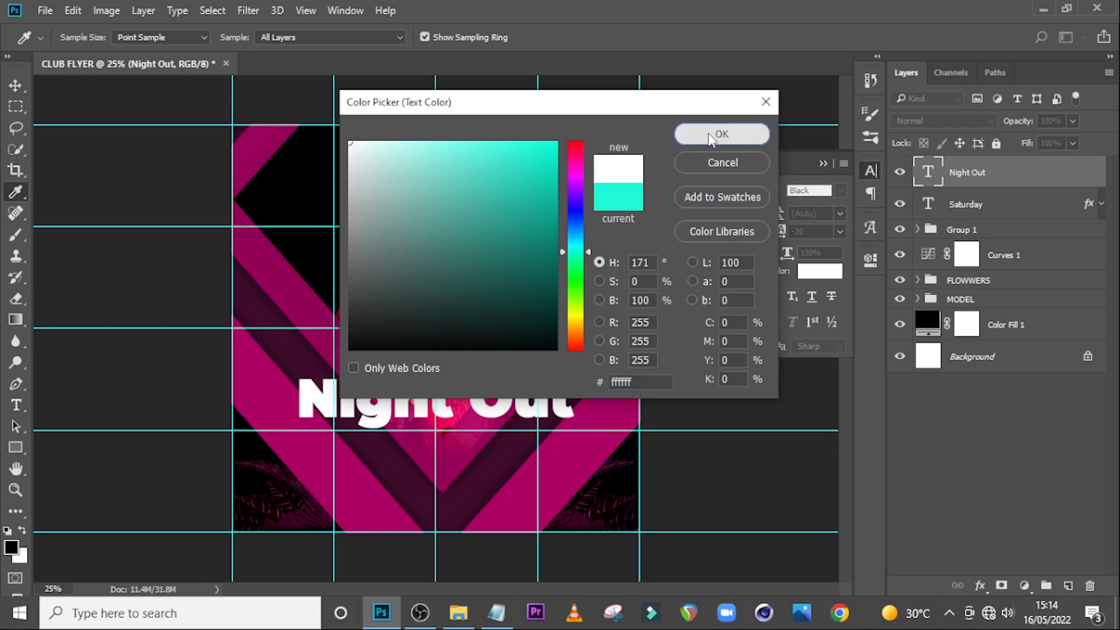
left_click(729, 134)
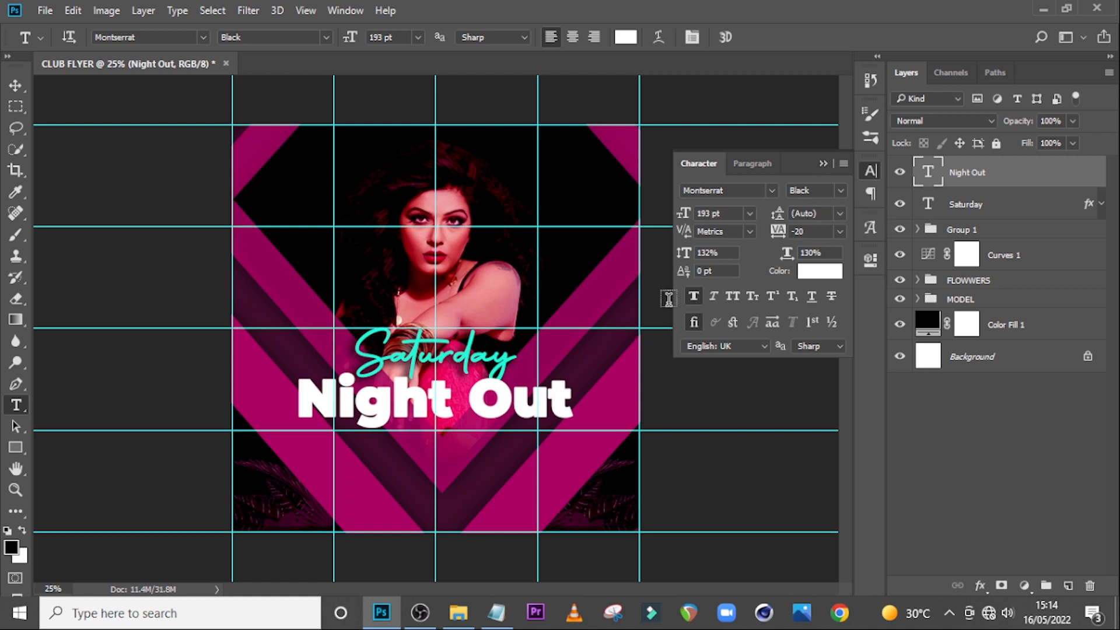
- Remove faux bold from the "Night Out" text and tighten its tracking to -50
left_click(693, 295)
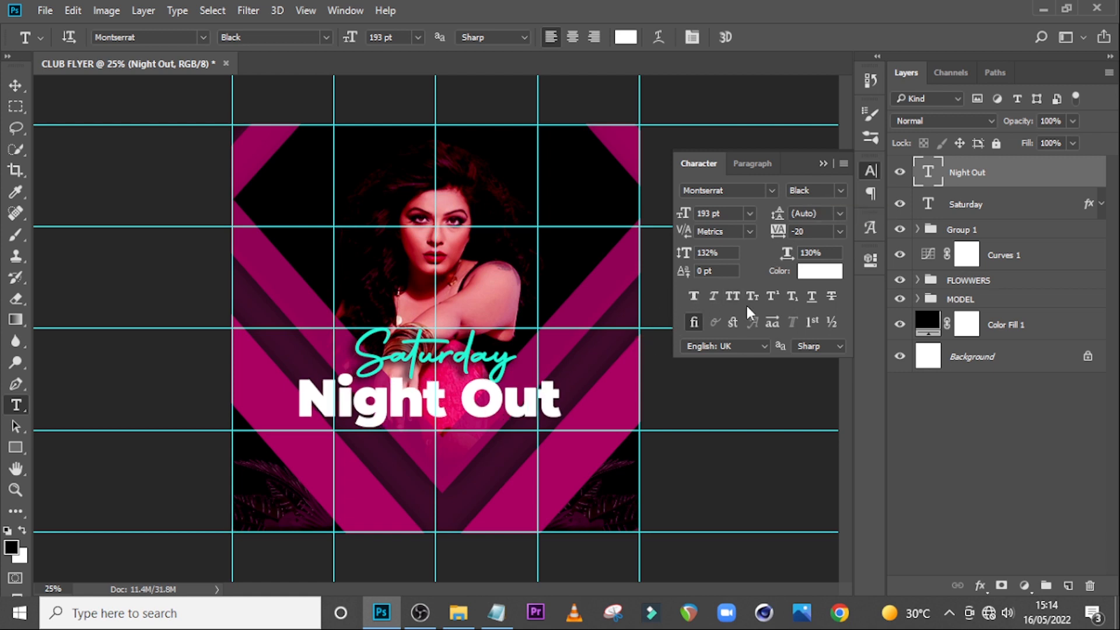
key("ctrl+t")
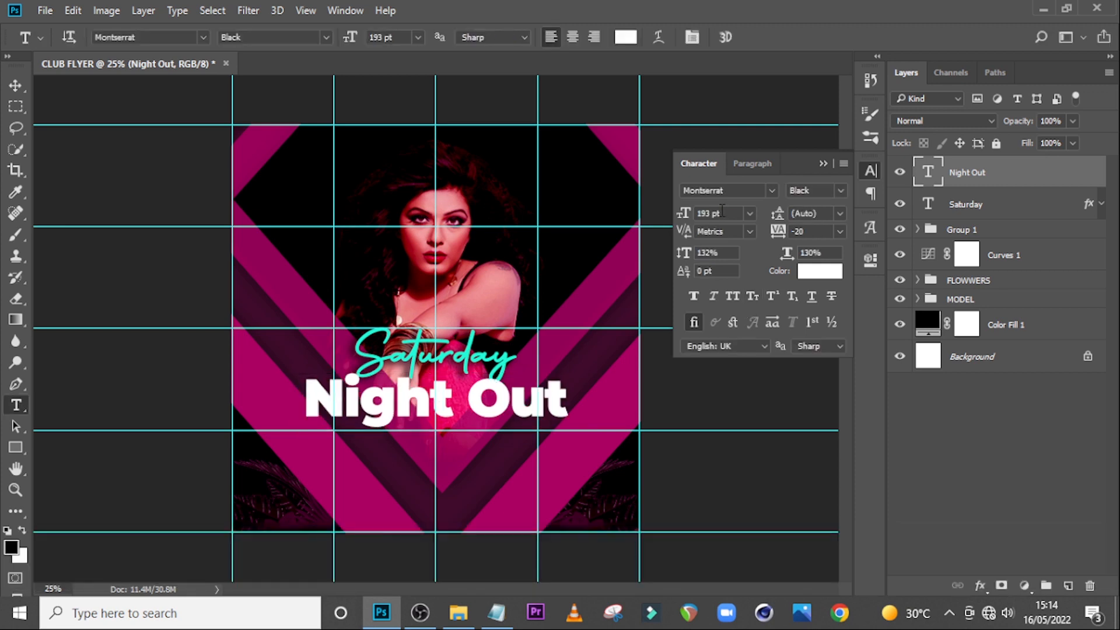
left_click_drag(728, 213, 681, 215)
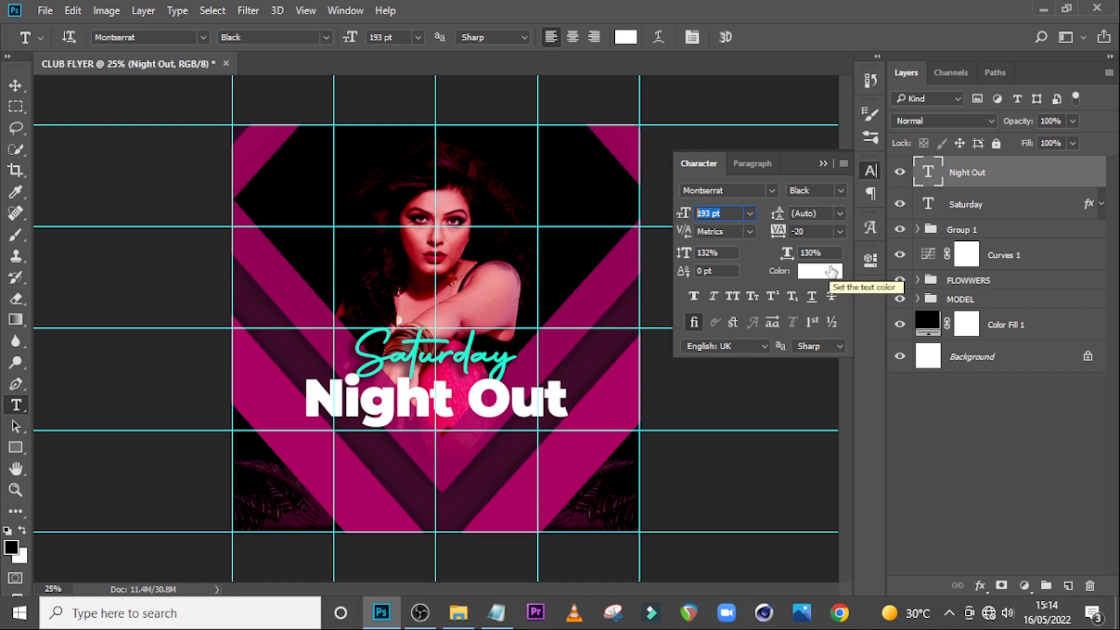
left_click_drag(811, 232, 769, 232)
type("0")
key("BackSpace")
type("-50")
key("Return")
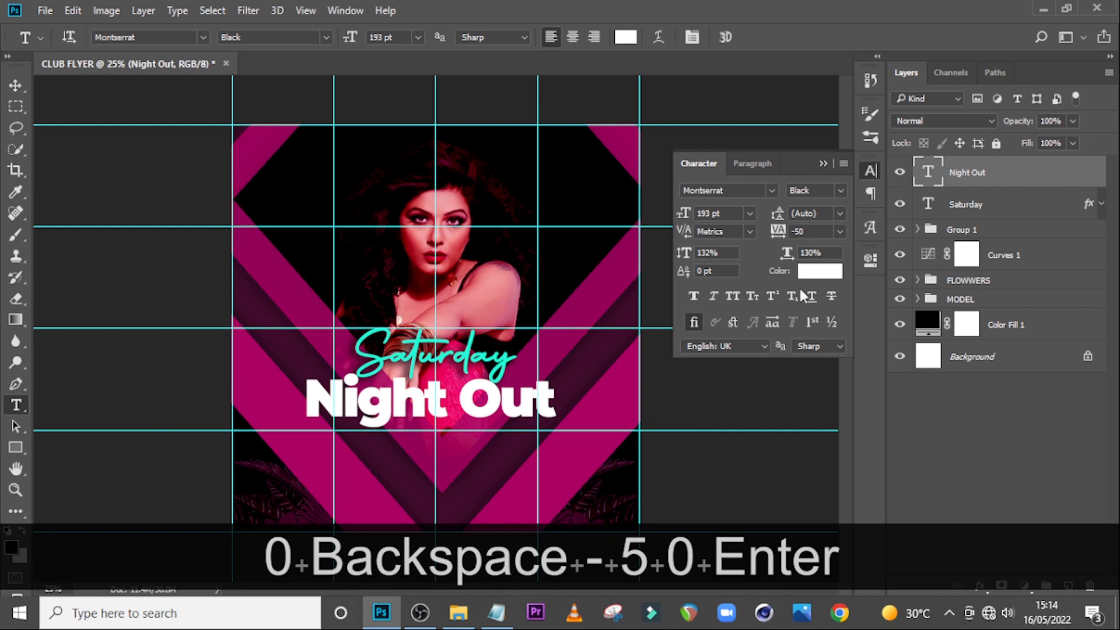
left_click(686, 252)
left_click(789, 253)
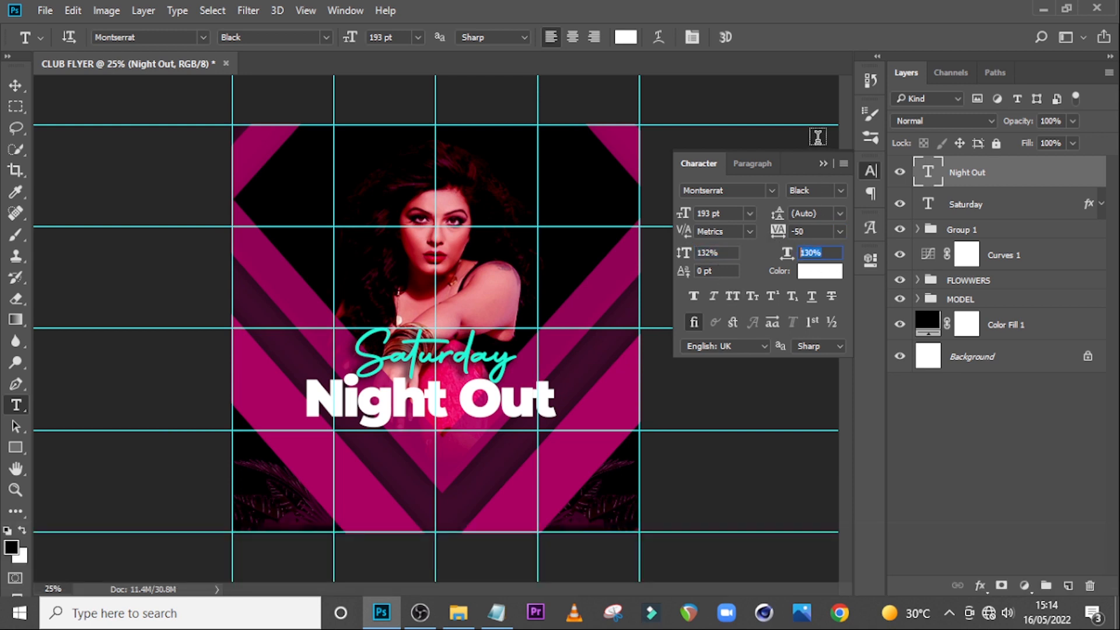
left_click(823, 164)
- Shift the "Night Out" text slightly to the right to centre it horizontally on the flyer
key("ctrl+t")
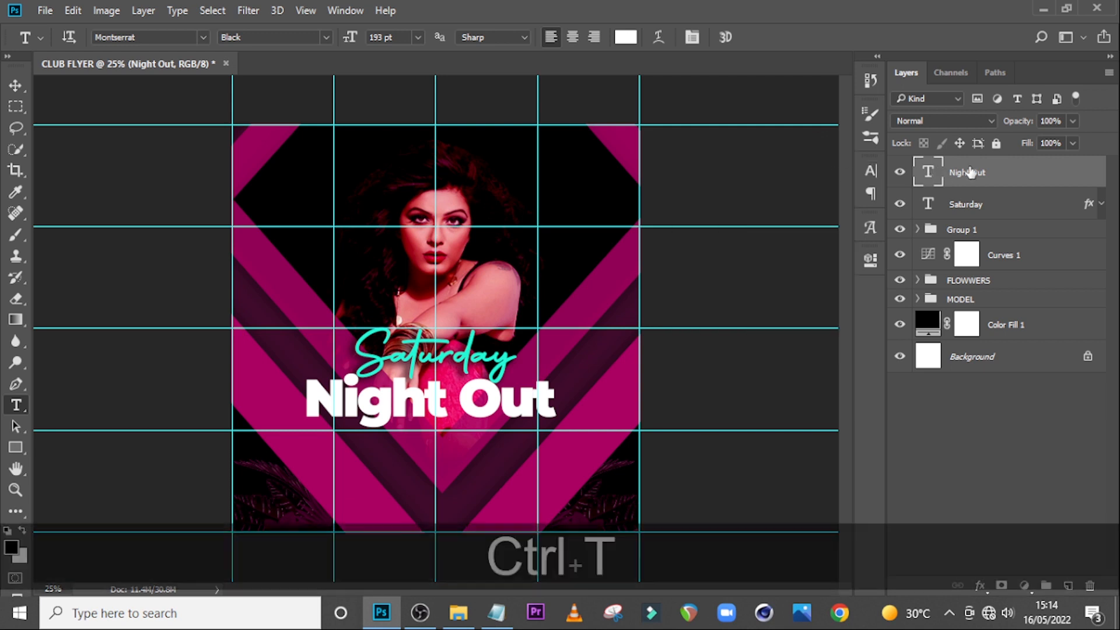
key("shift+Right")
key("shift+Right")
key("shift+Right")
key("Left")
key("Return")
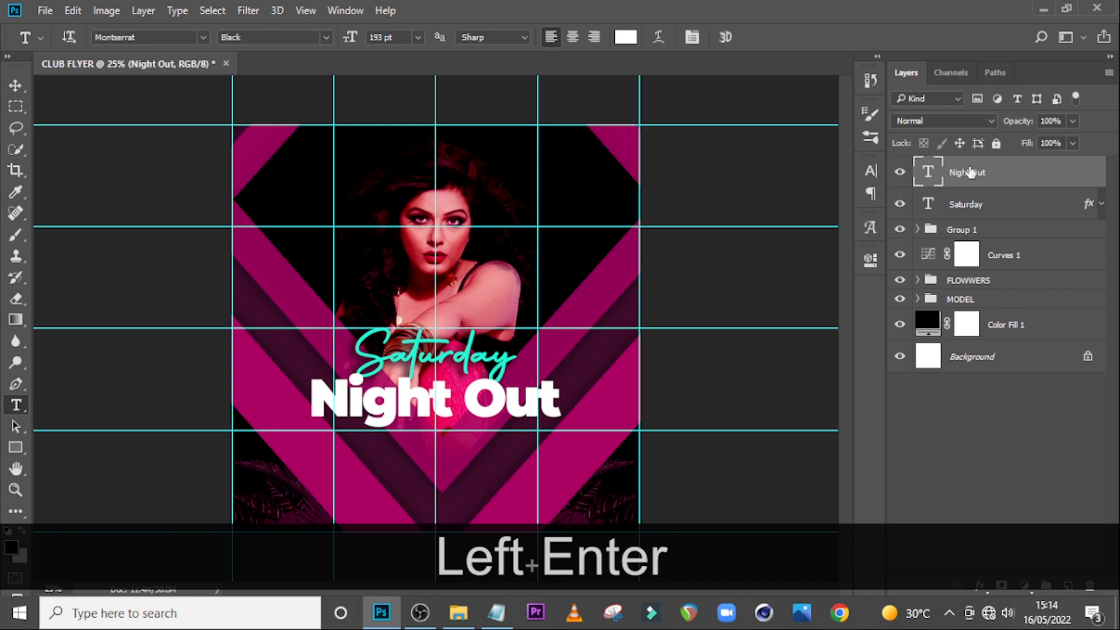
- Move the "Night Out" text up so it sits closer beneath "Saturday"
key("shift+Up")
key("shift+Up")
key("shift+Up")
key("shift+Up")
key("v")
key("Up")
key("Up")
key("Up")
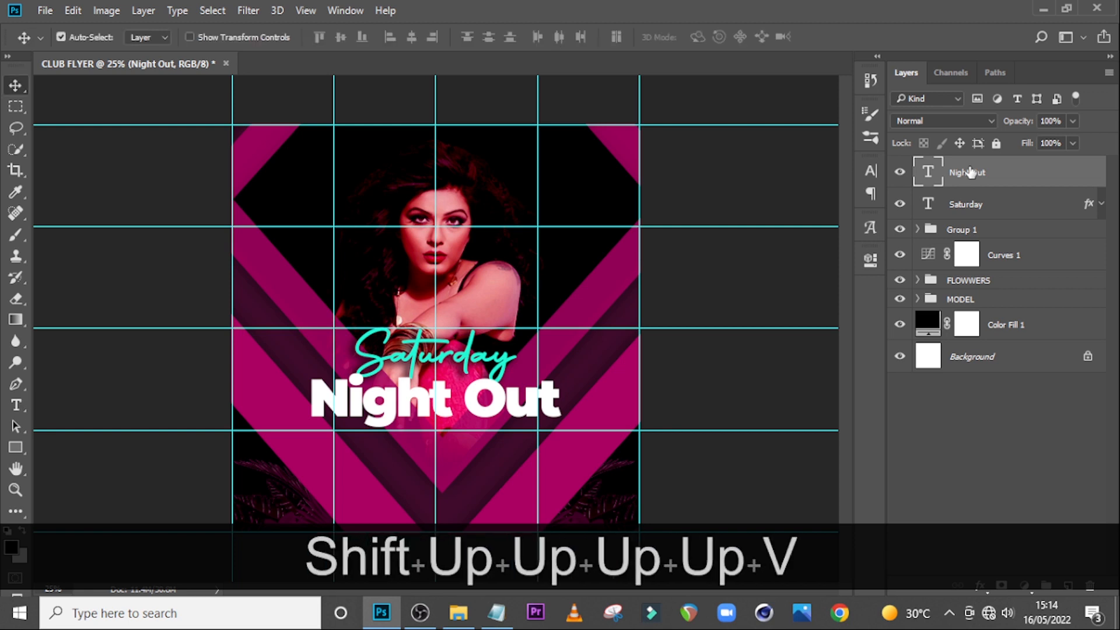
key("shift+Up")
key("shift+Up")
key("shift+Up")
key("shift+Up")
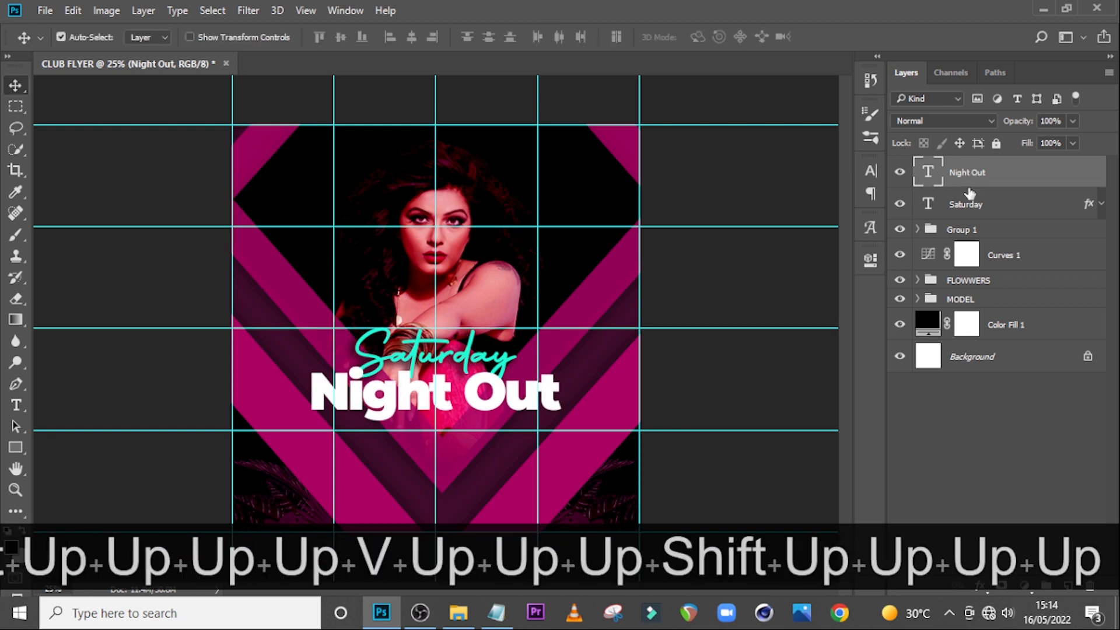
- Place the Saturday layer above the Night Out layer and group both text layers under the name NIGHT OUT
left_click_drag(967, 206, 975, 170)
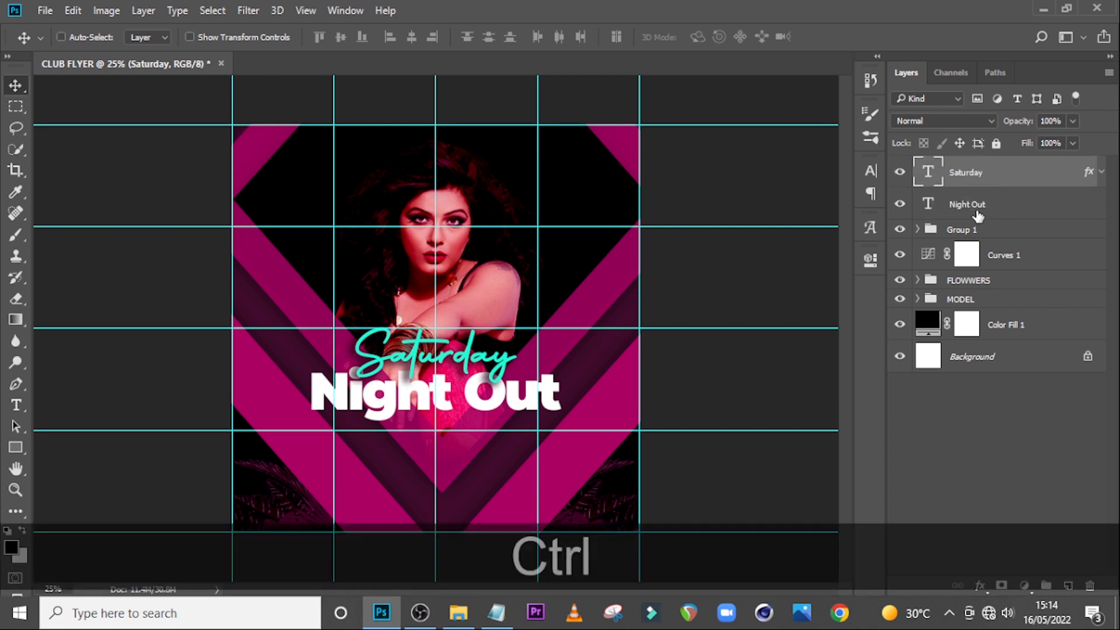
left_click(978, 216, "ctrl")
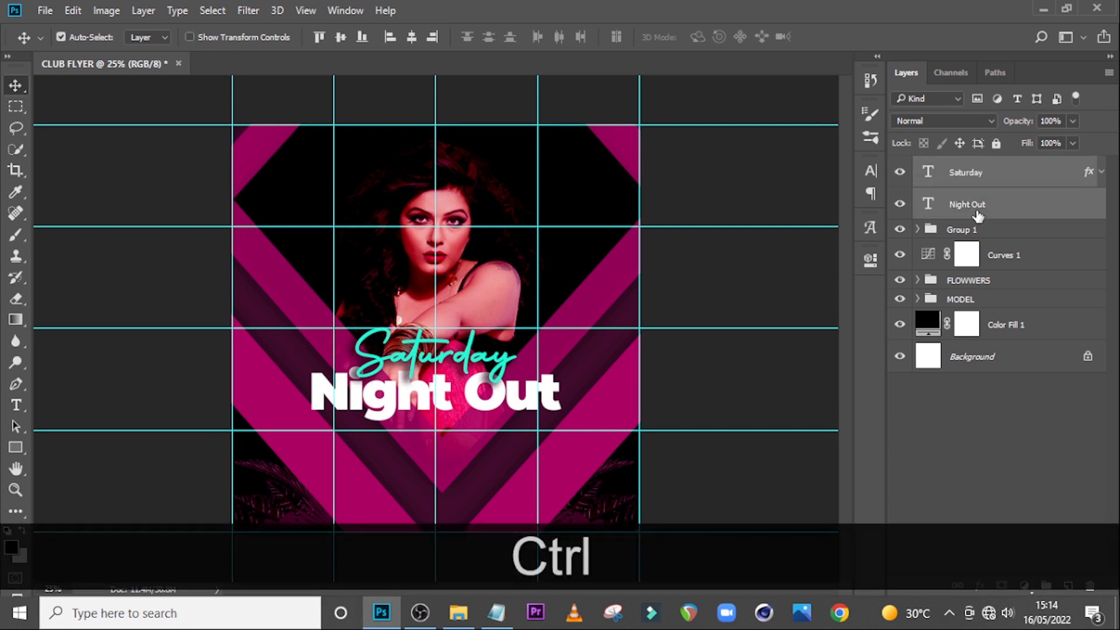
key("ctrl+g")
double_click(960, 167)
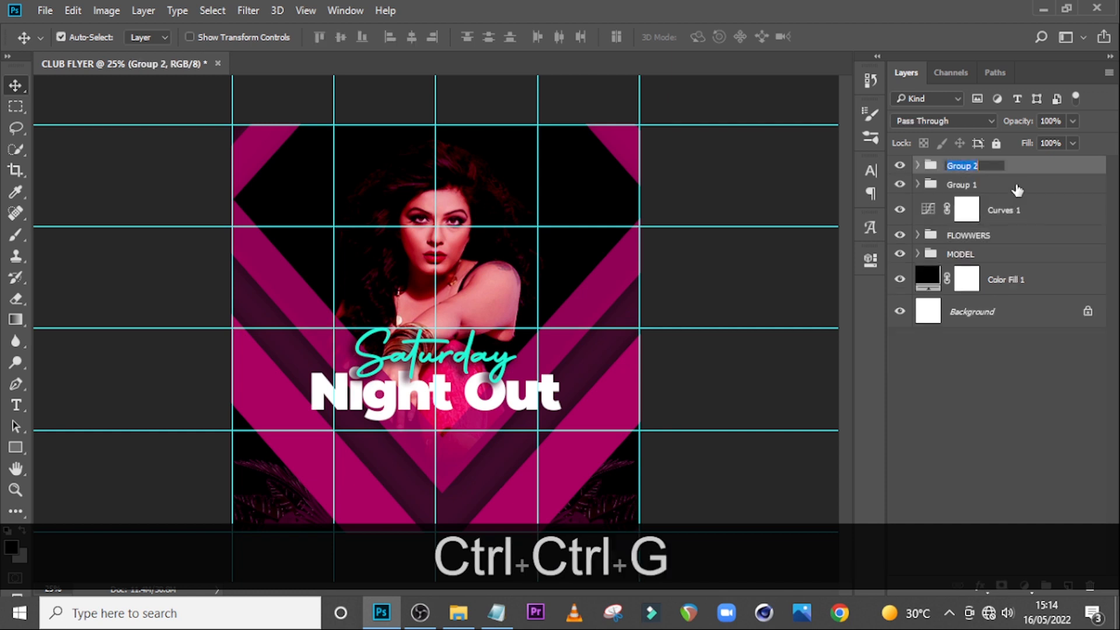
type("NIGHT OUR")
key("BackSpace")
type("T")
key("Return")
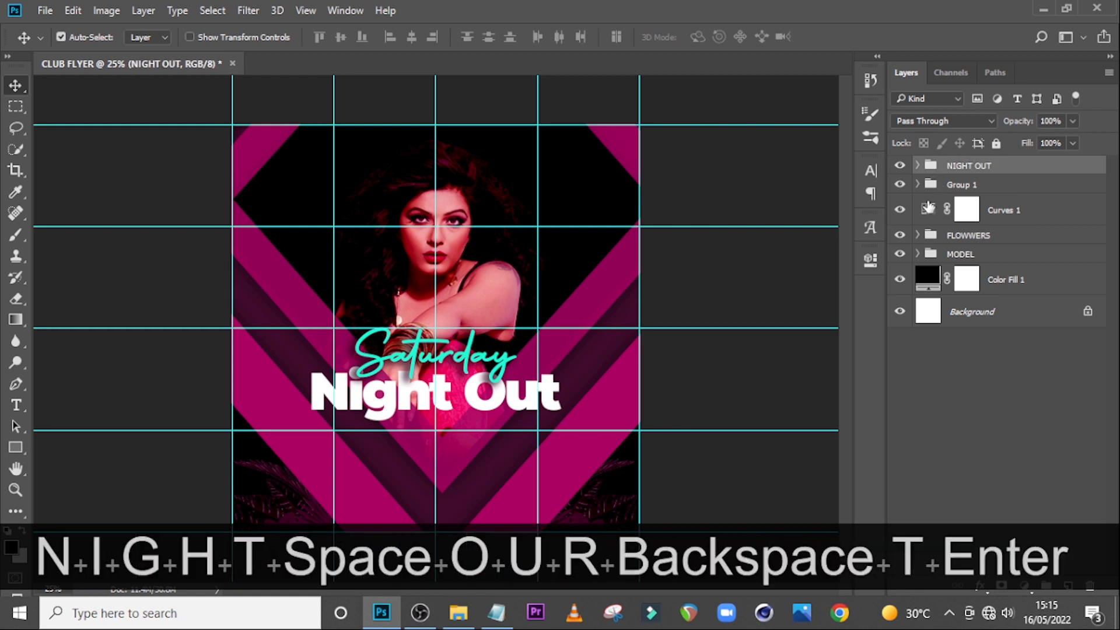
- Check what Group 1 contains by toggling its visibility, and rename it BARS
left_click(899, 185)
left_click(899, 184)
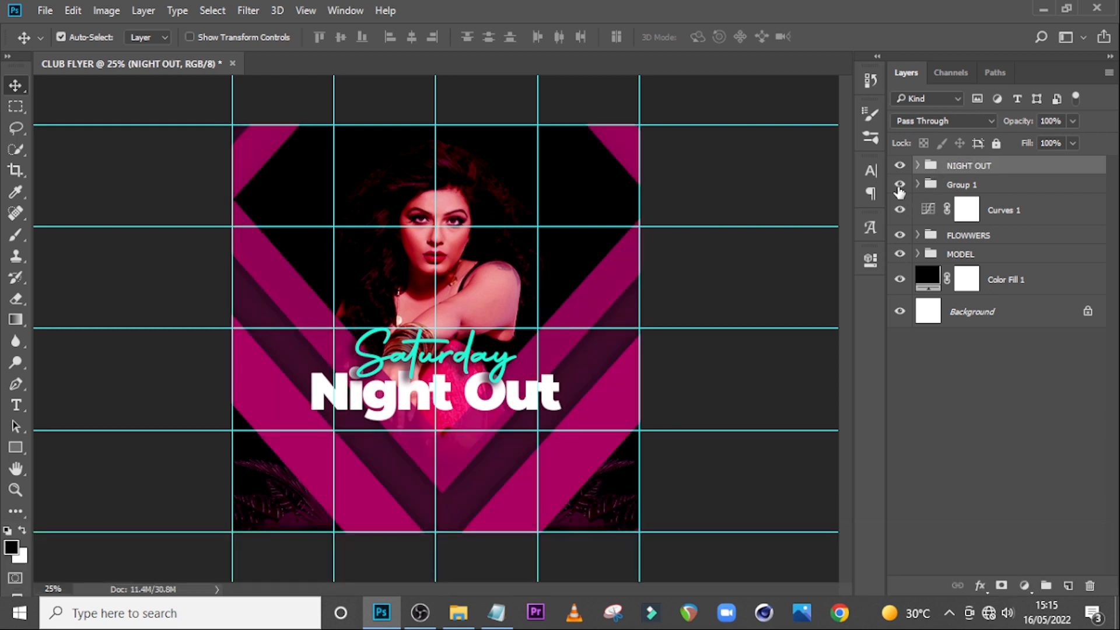
double_click(950, 186)
type("BARS")
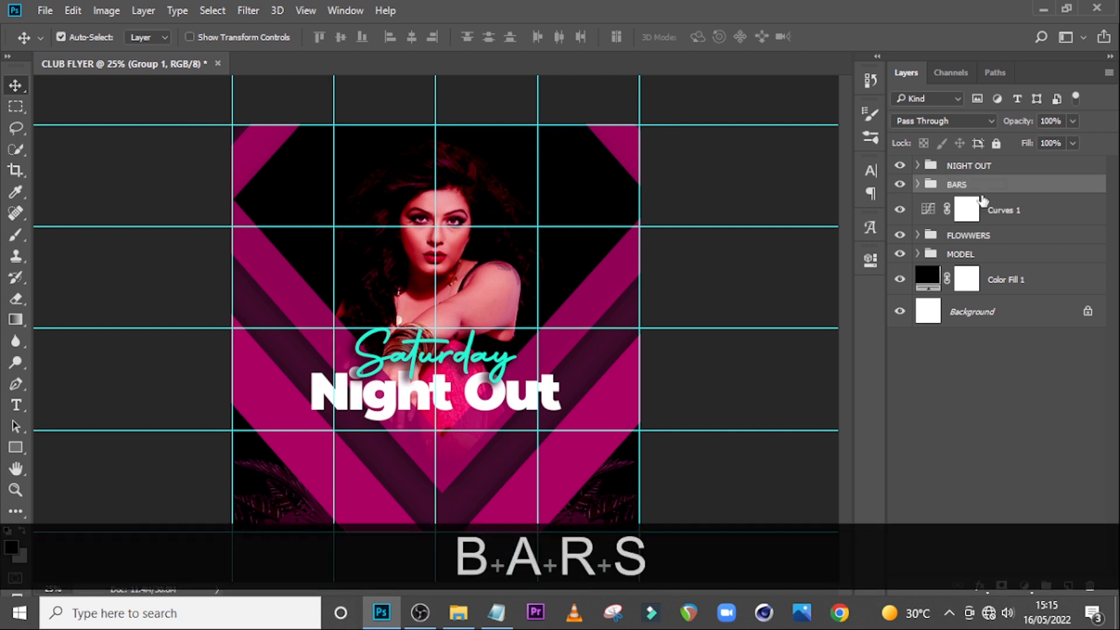
key("Return")
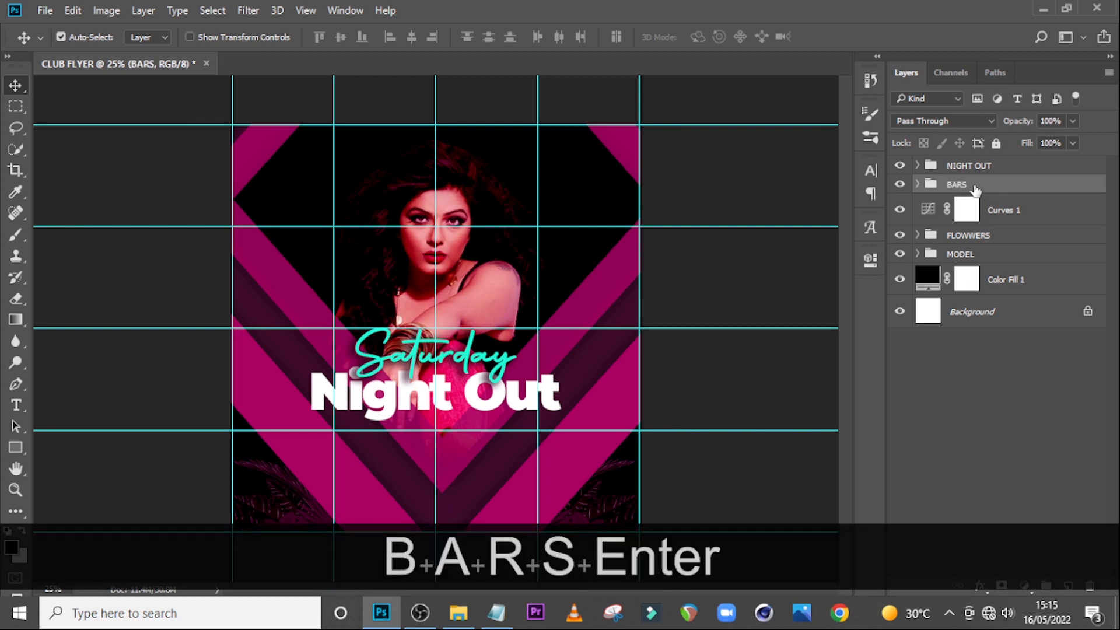
- Add a Bevel & Emboss effect to the Saturday text layer inside the NIGHT OUT group, keeping the text in view
left_click(918, 166)
left_click(944, 199)
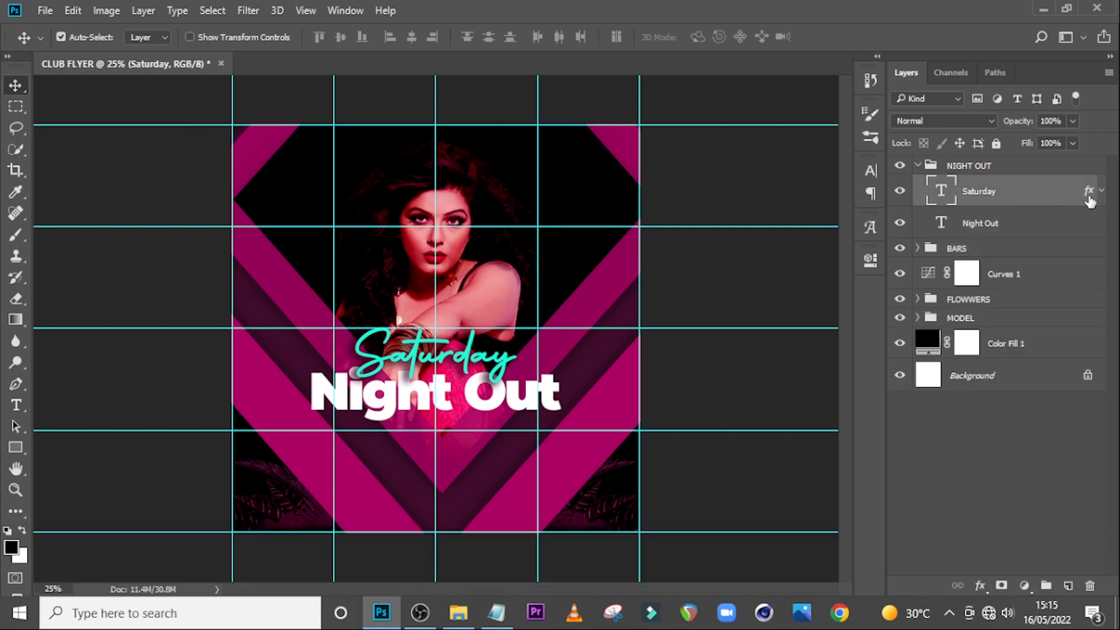
left_click(1101, 191)
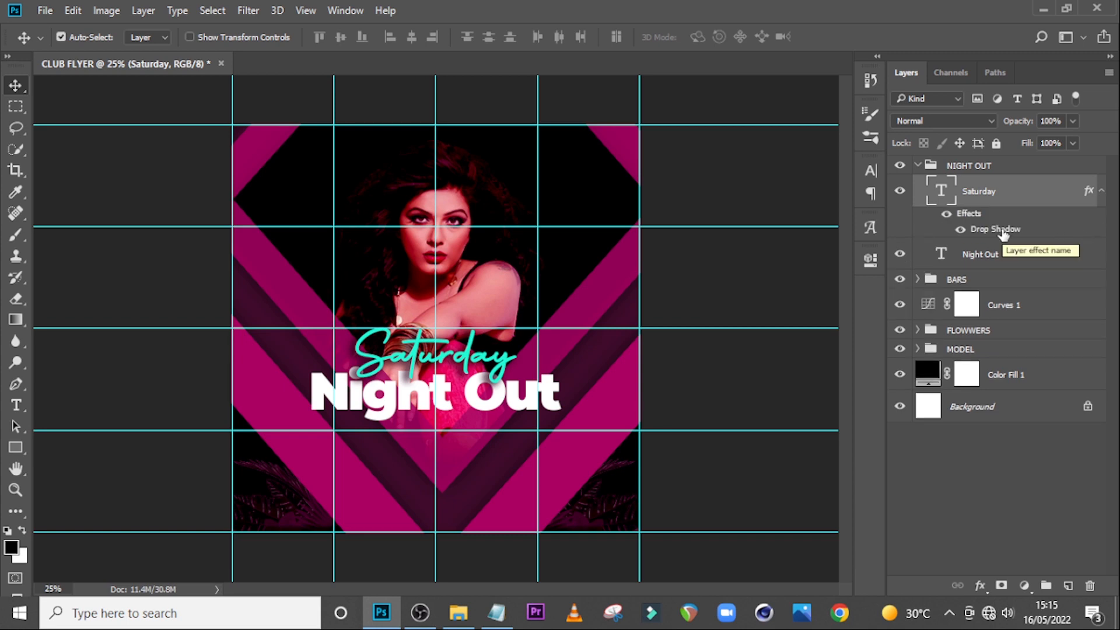
double_click(1003, 233)
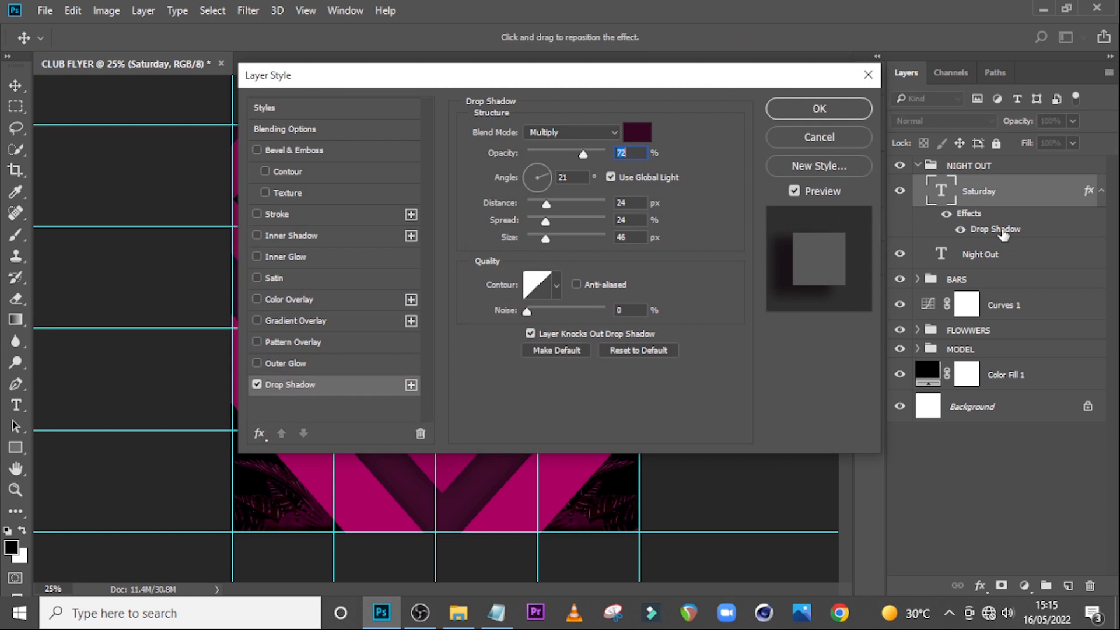
left_click(286, 150)
left_click_drag(363, 80, 768, 56)
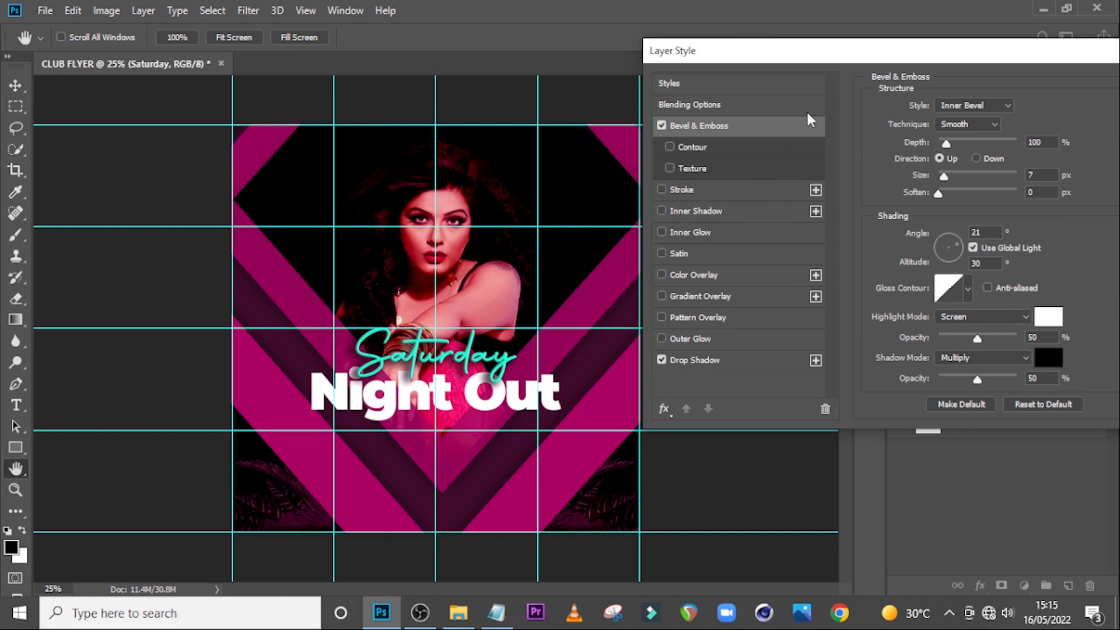
left_click_drag(960, 58, 920, 41)
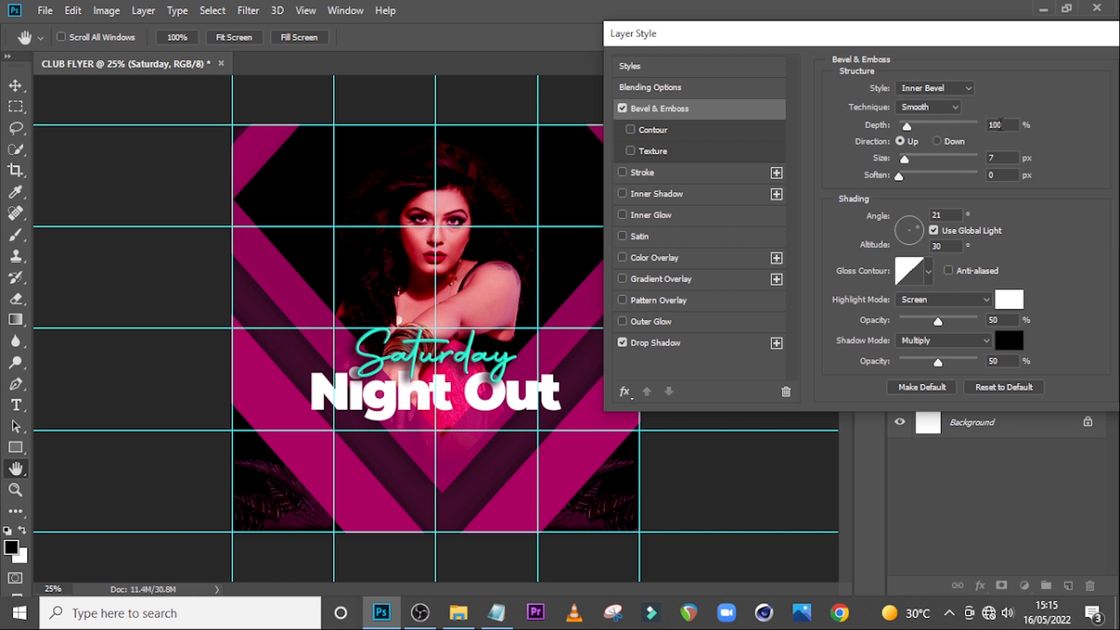
- Set the Saturday text's bevel depth to 615% and its size to 21 px
left_click_drag(1010, 125, 973, 125)
type("61")
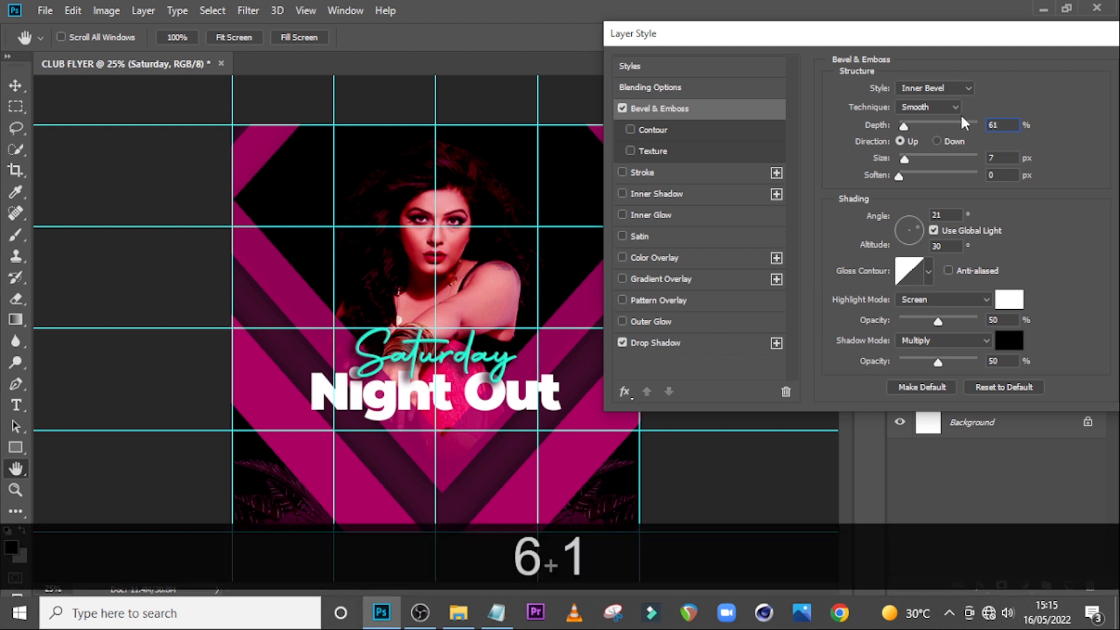
type("5")
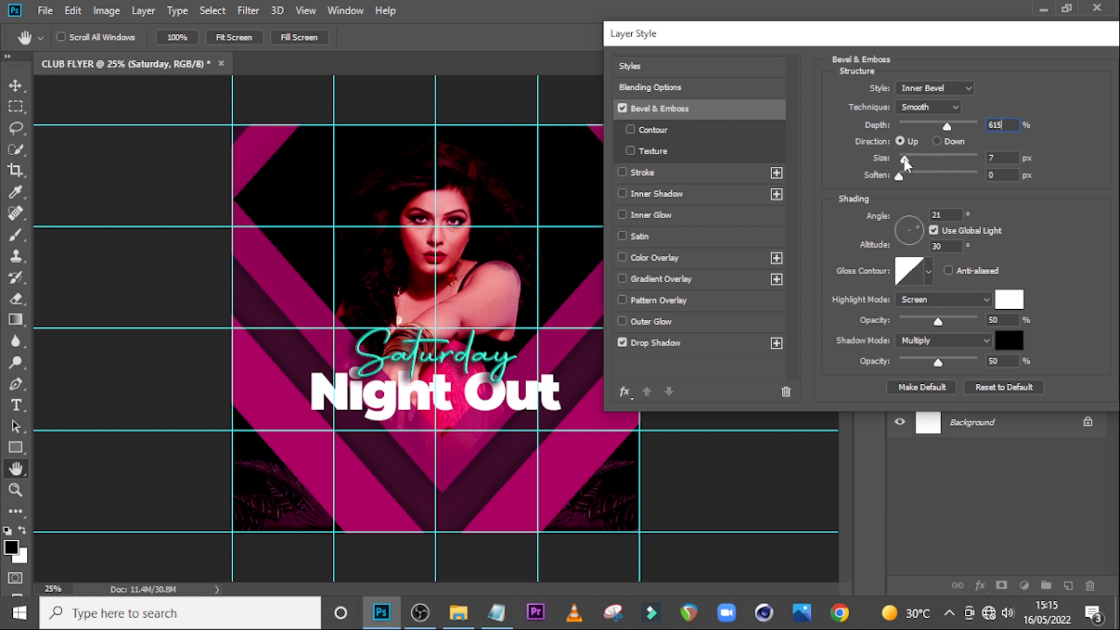
left_click(998, 158)
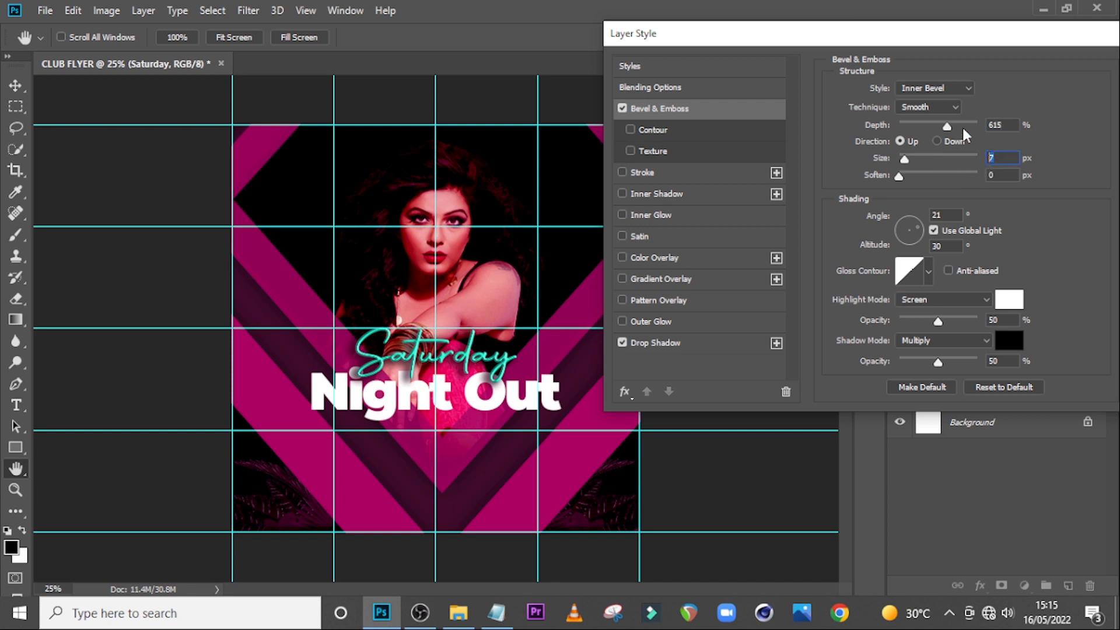
type("21")
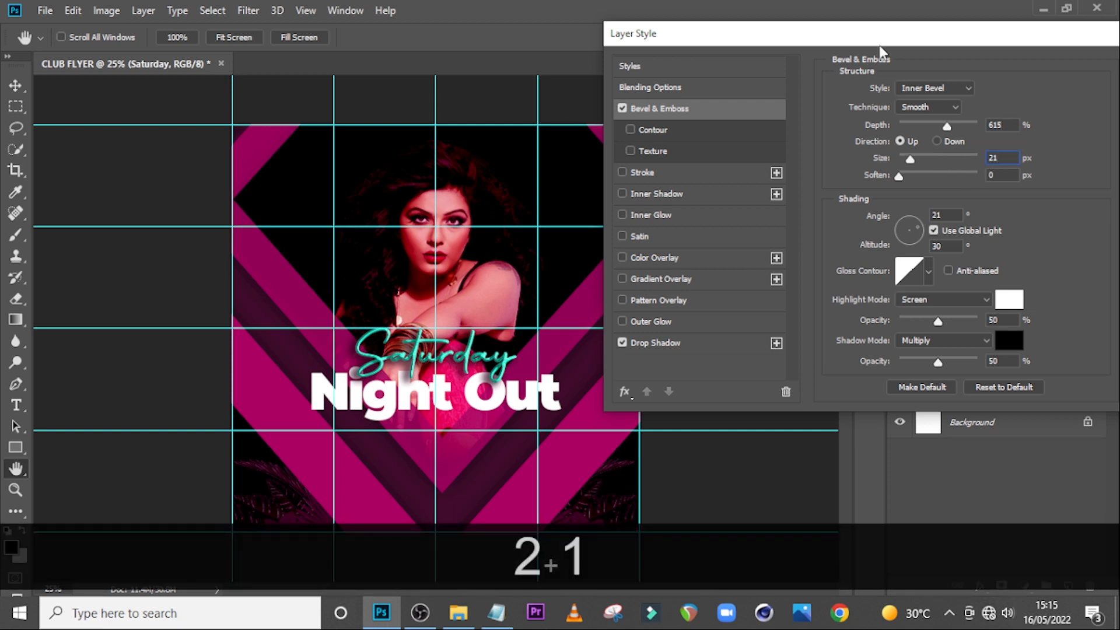
left_click(1003, 174)
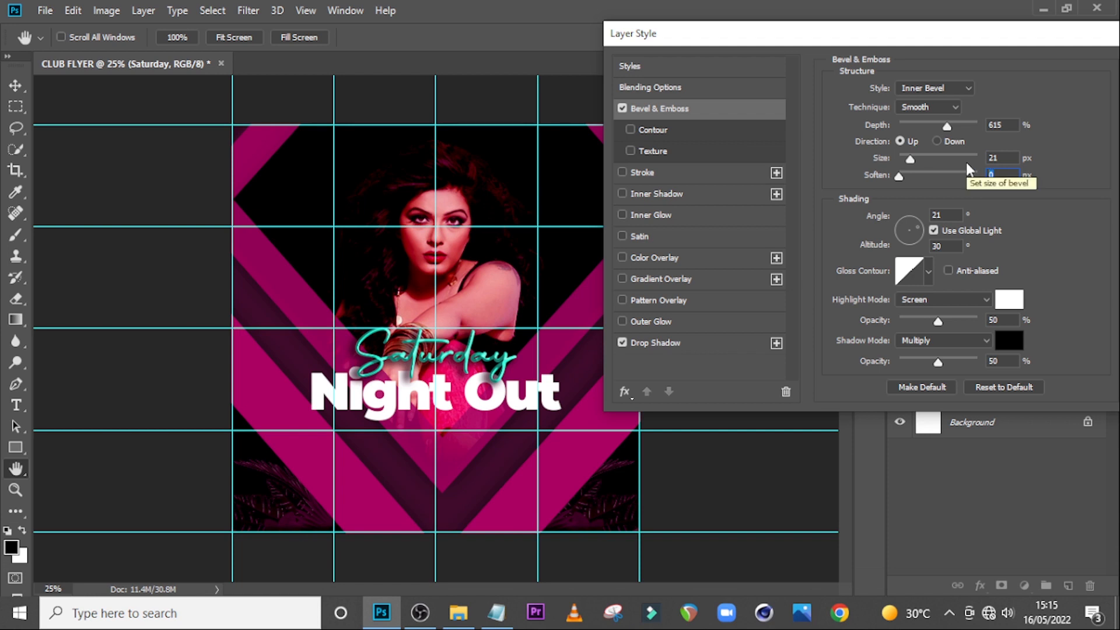
- Set the bevel's shading angle to 94° and apply the second preset in the second row as its gloss contour
left_click(935, 215)
type("94")
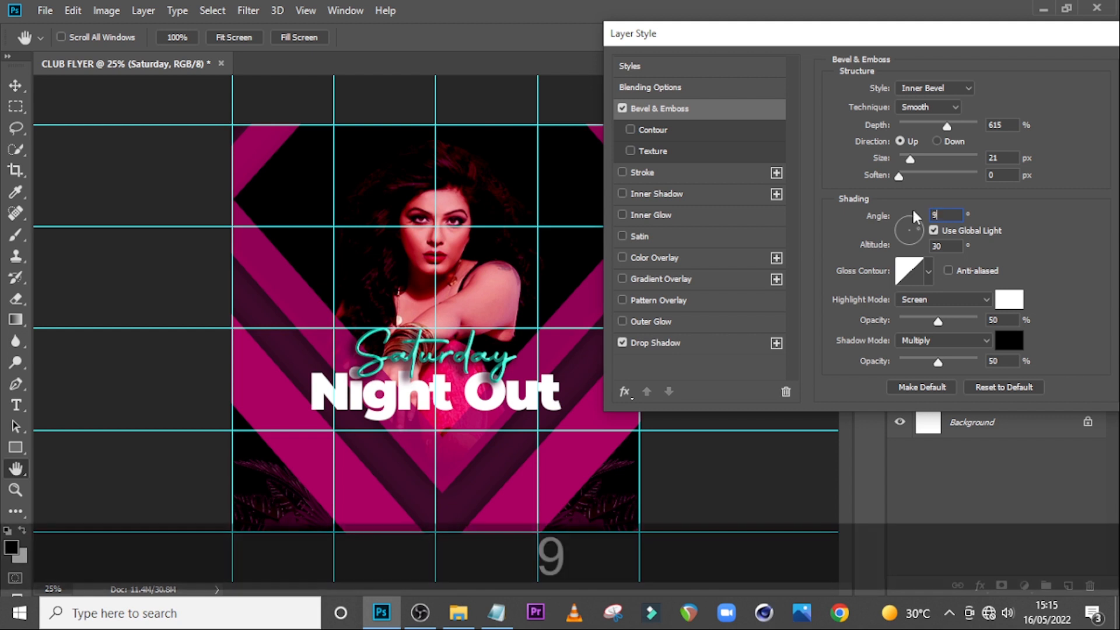
left_click(928, 271)
left_click(857, 336)
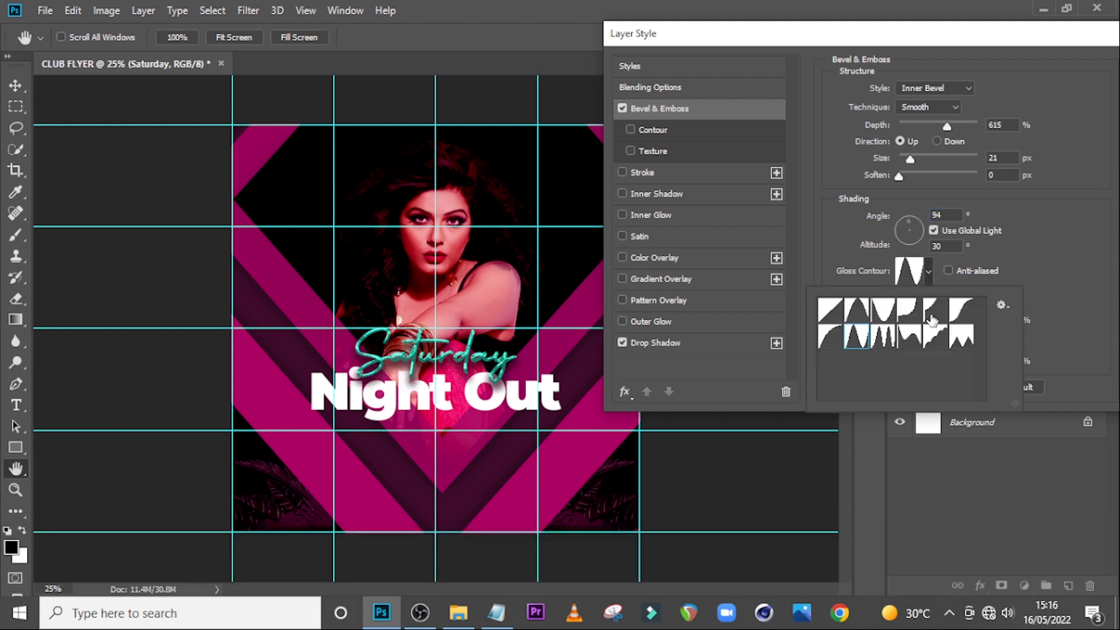
left_click(1069, 245)
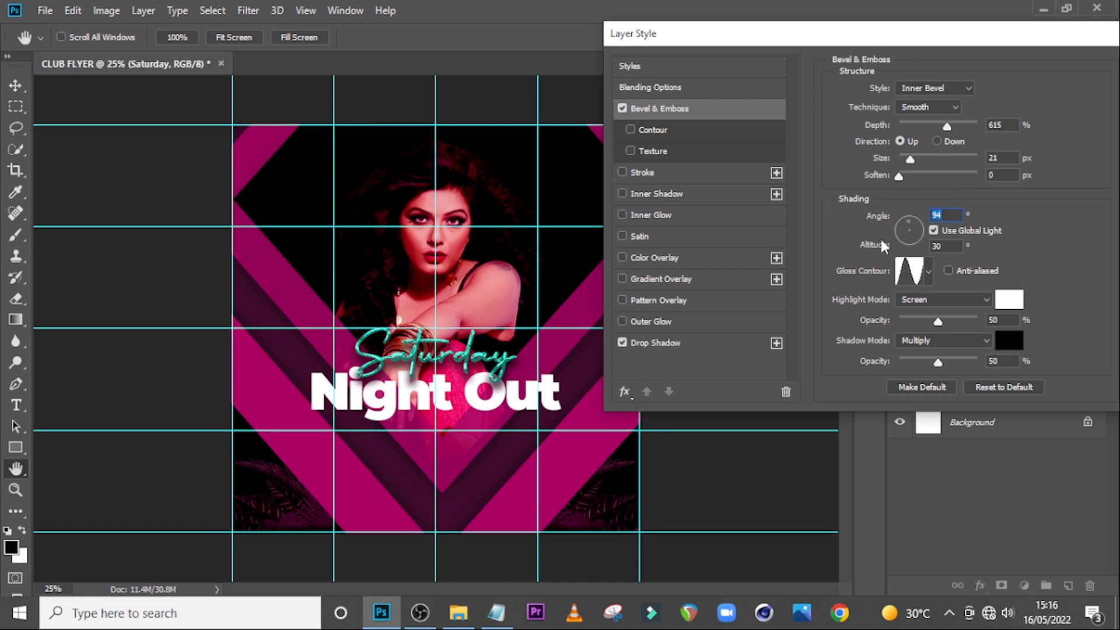
- Set the Saturday text's bevel highlight colour to F13FA6 and the highlight opacity to 34%
left_click_drag(984, 43, 906, 28)
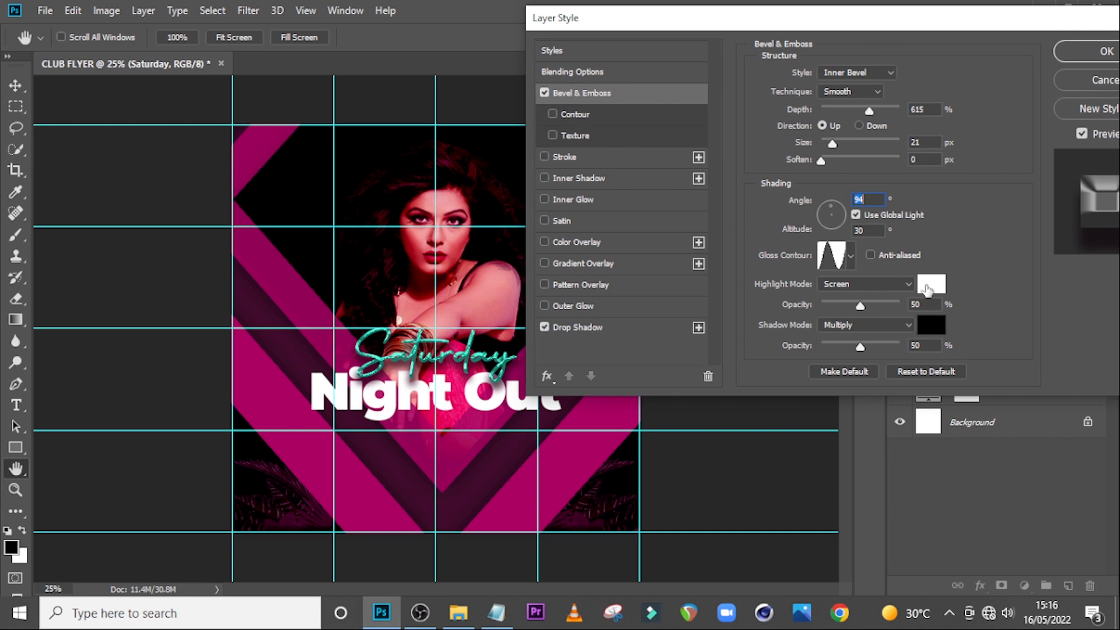
left_click(927, 290)
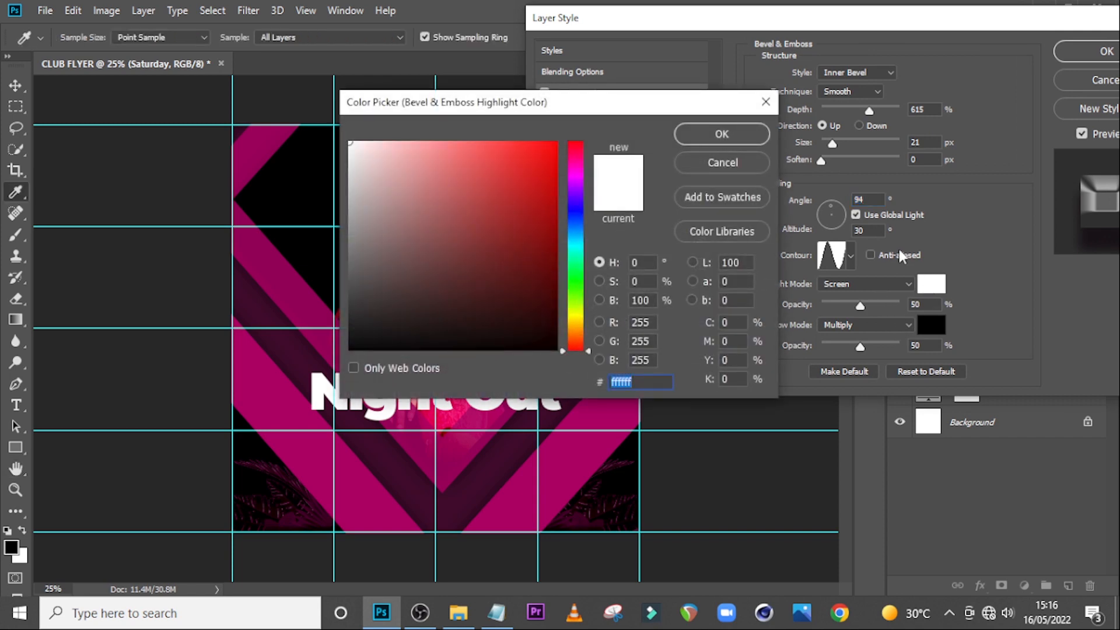
key("BackSpace")
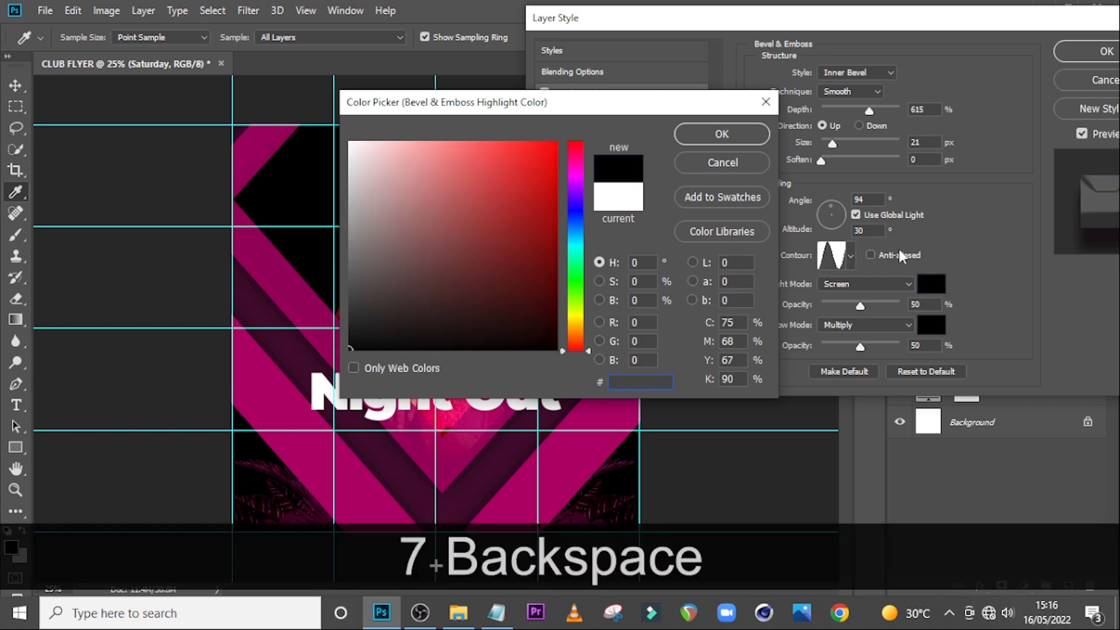
type("F1")
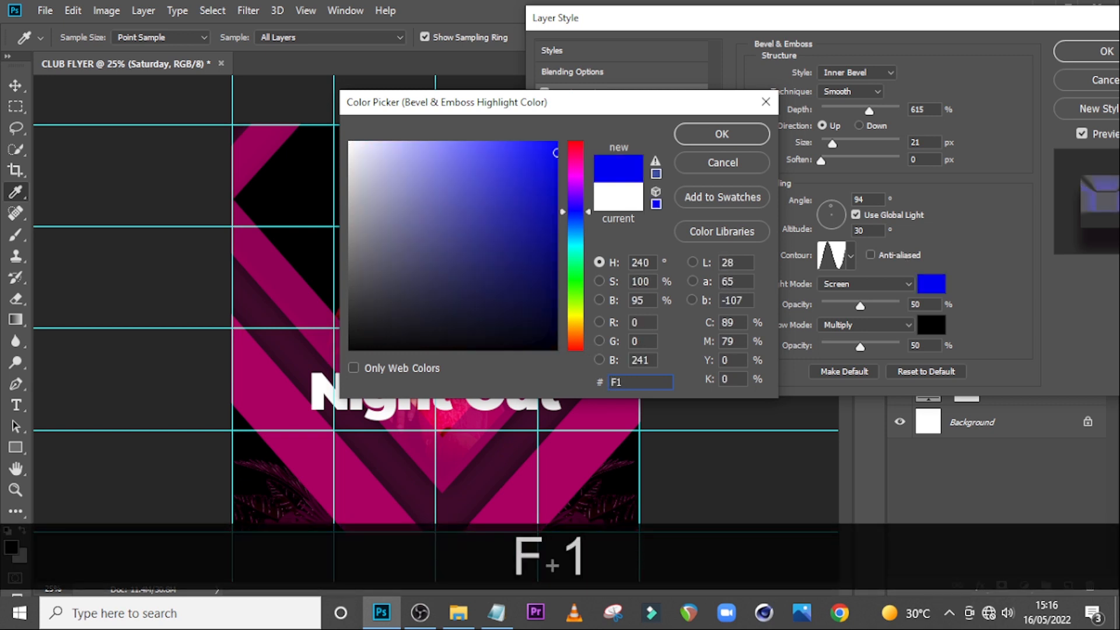
type("3F")
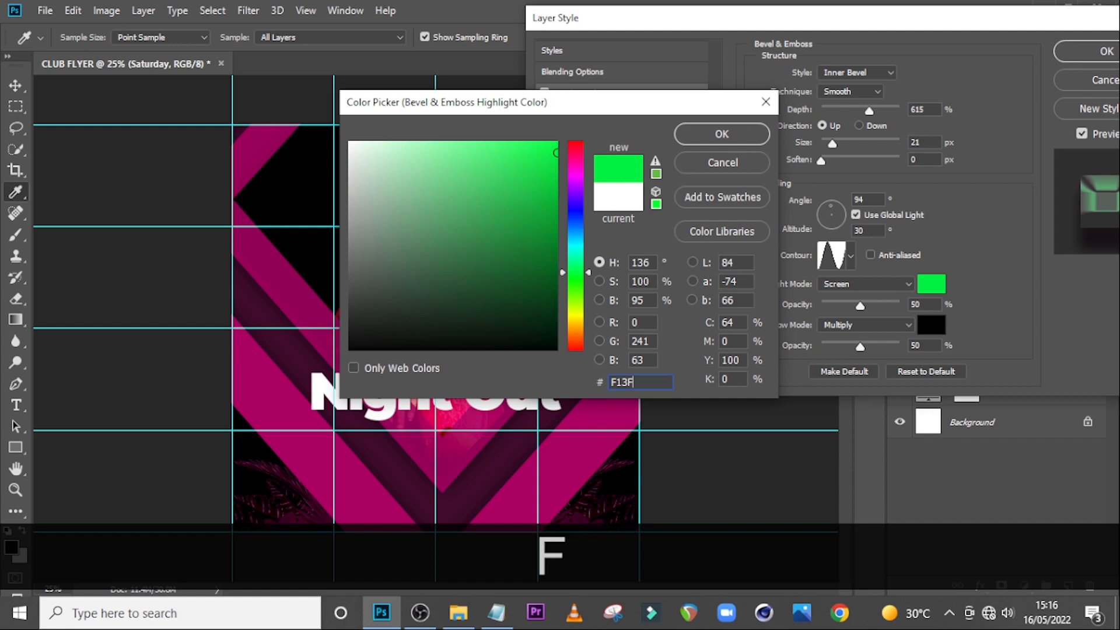
type("A")
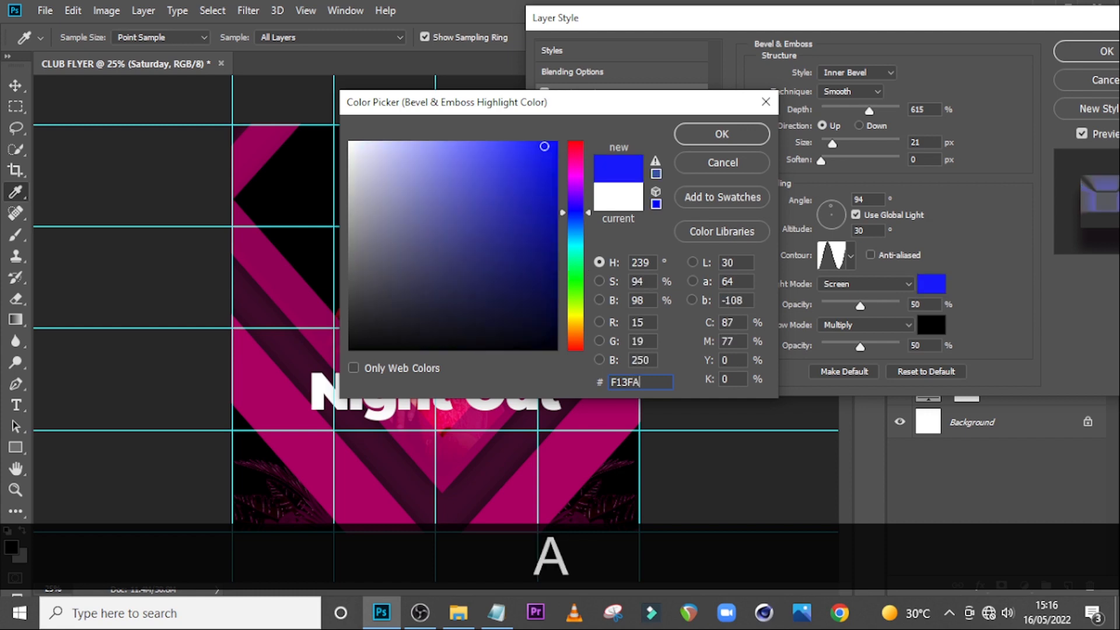
type("6")
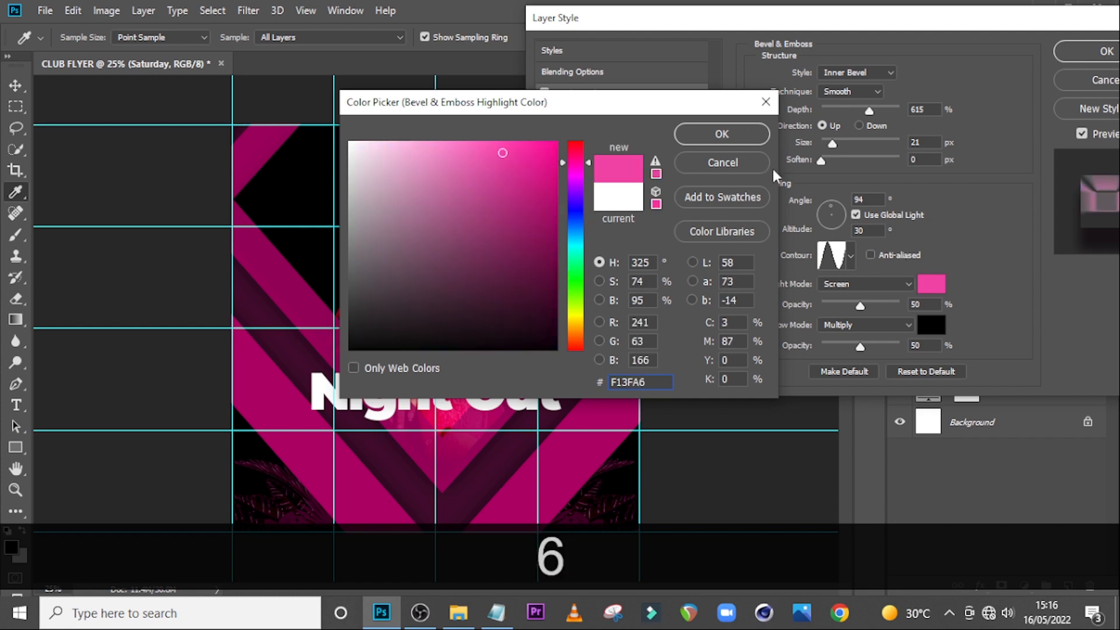
left_click(727, 142)
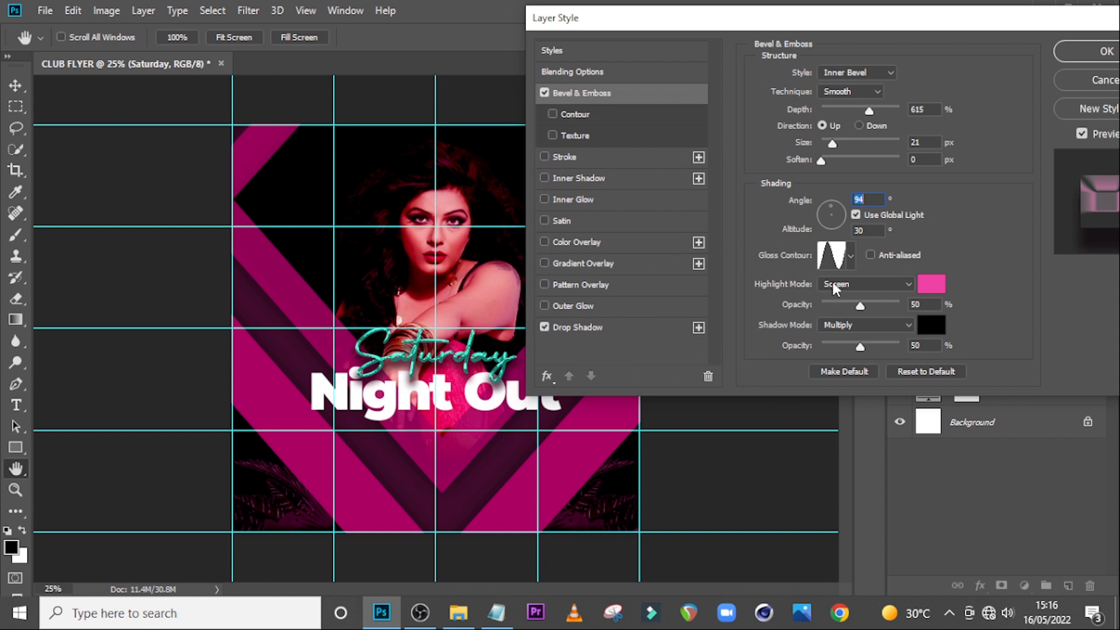
left_click(910, 304)
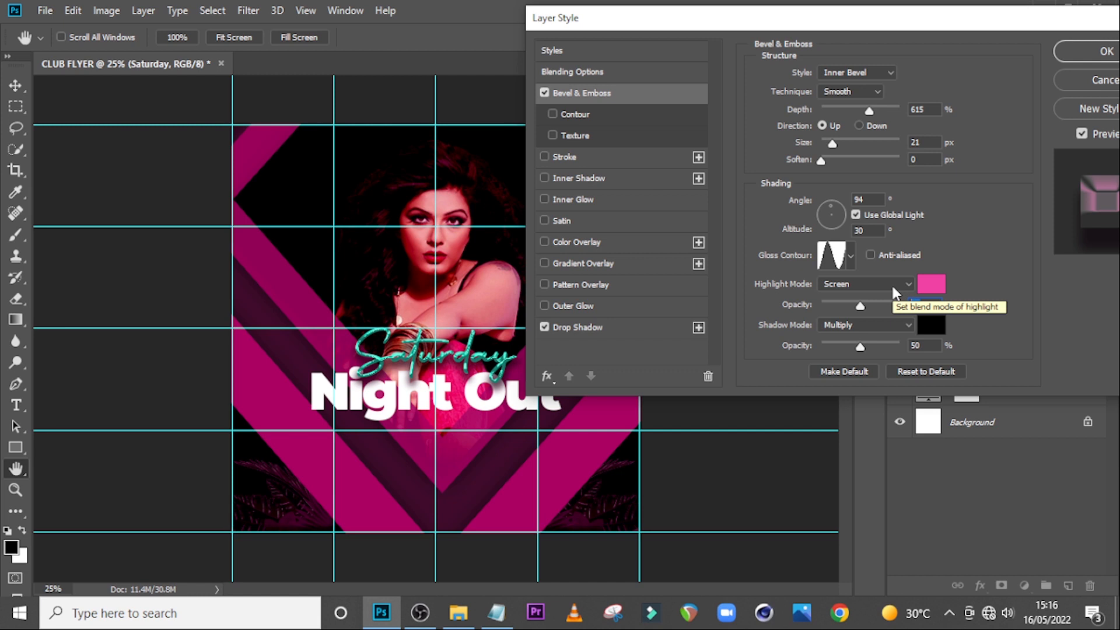
type("34")
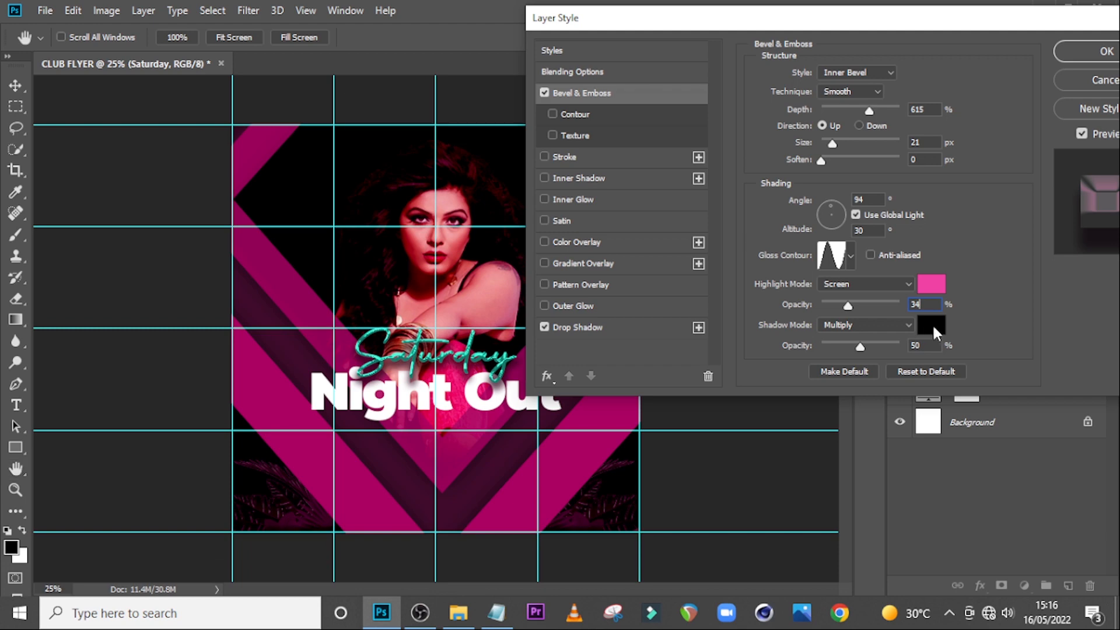
- Set the Saturday text's bevel shadow colour to 460429 and the shadow opacity to 51%
left_click(933, 324)
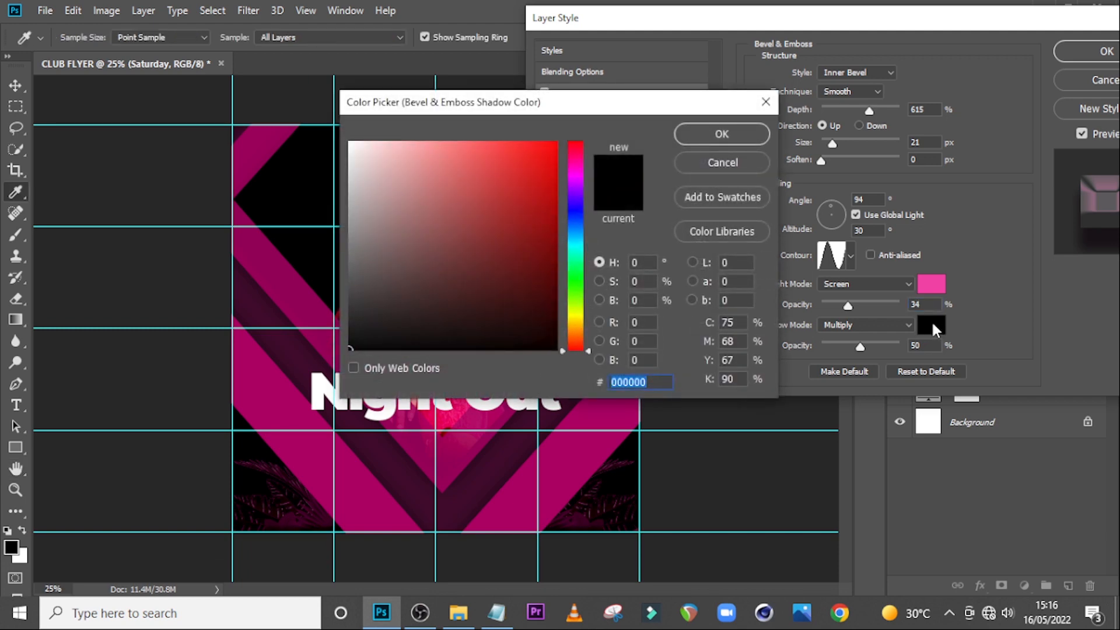
type("46")
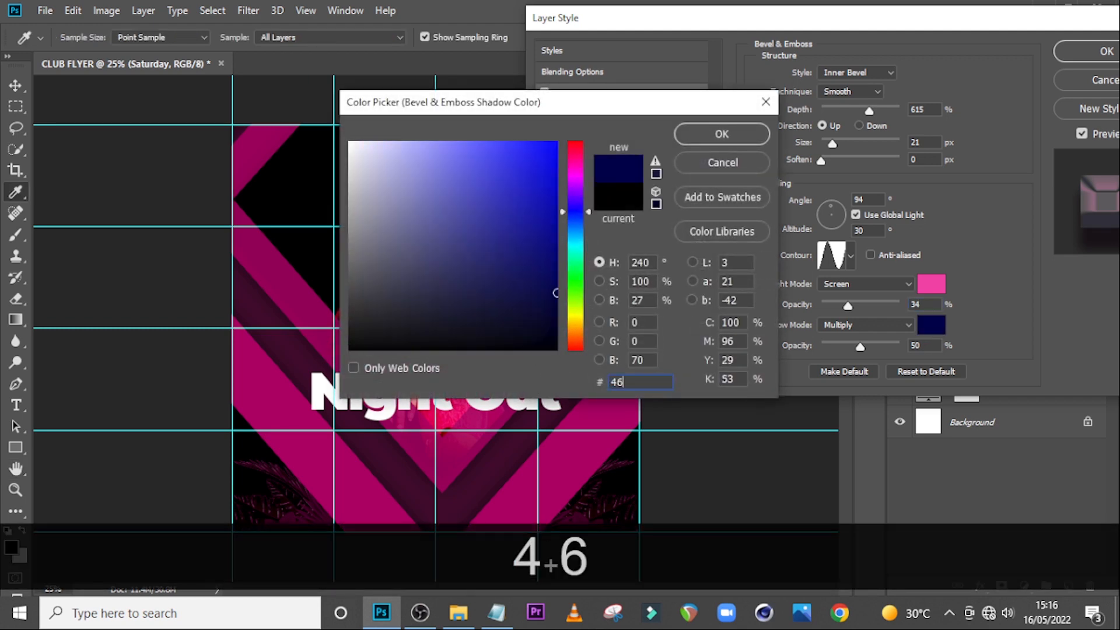
type("04")
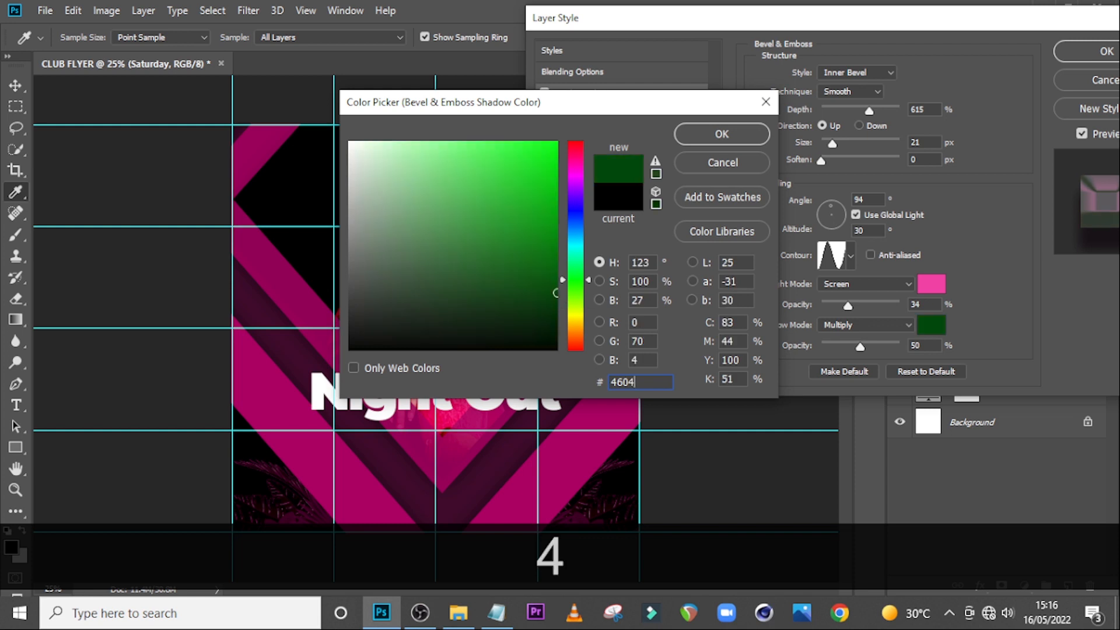
type("2")
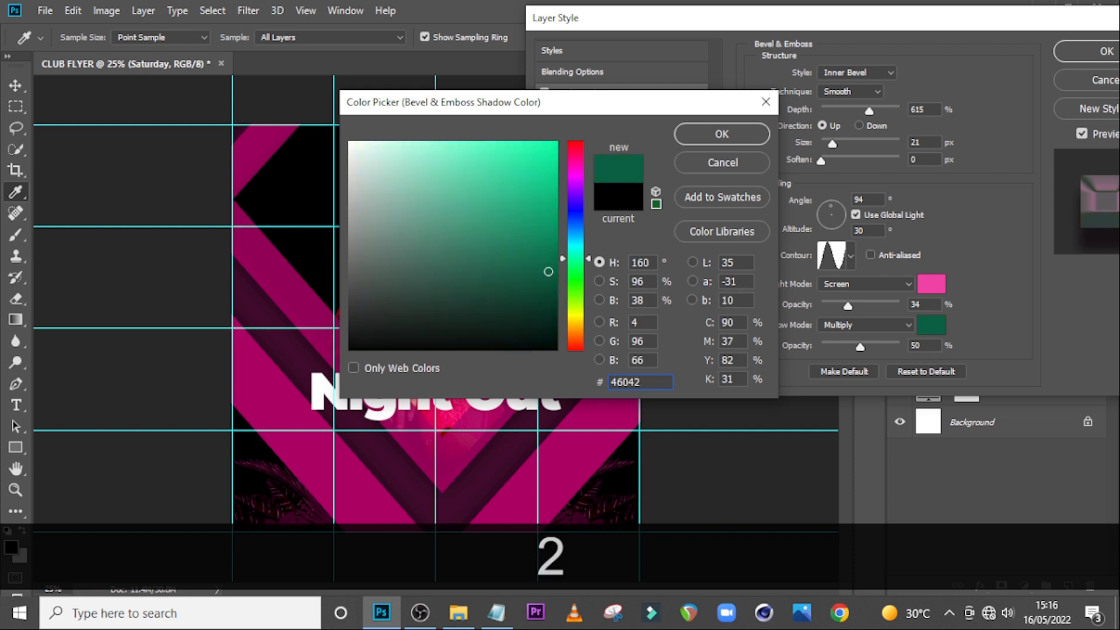
type("9")
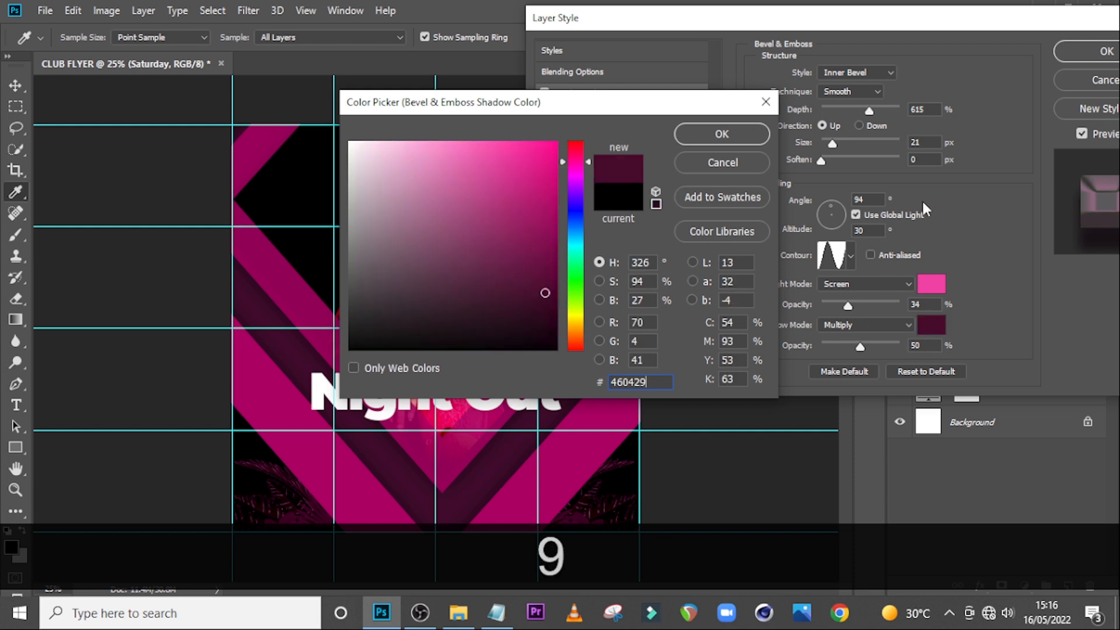
left_click(714, 140)
left_click(911, 346)
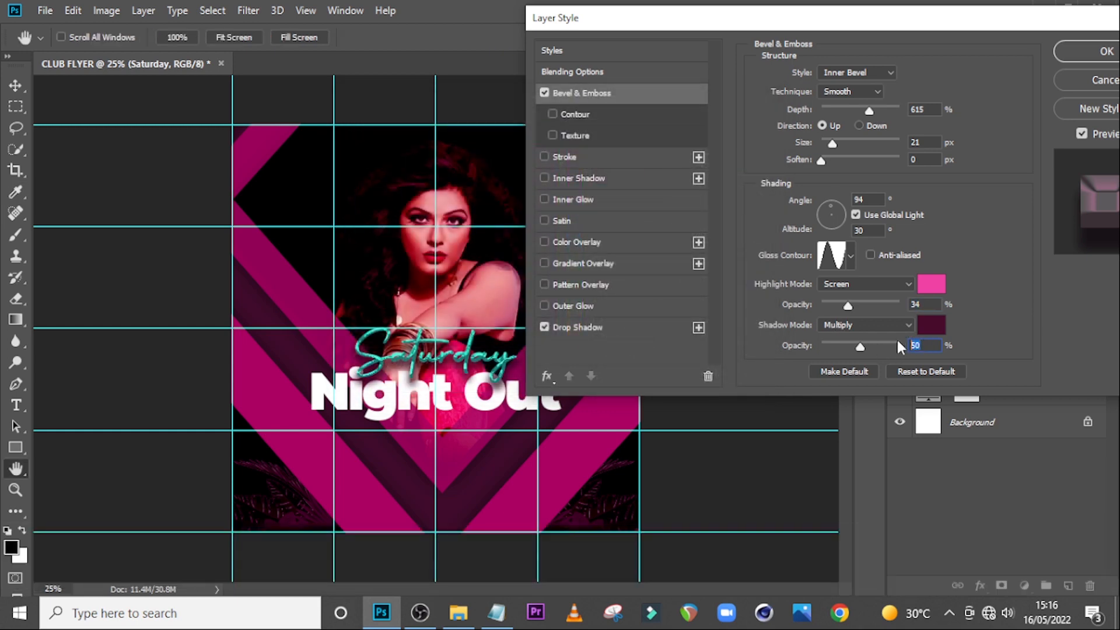
type("51")
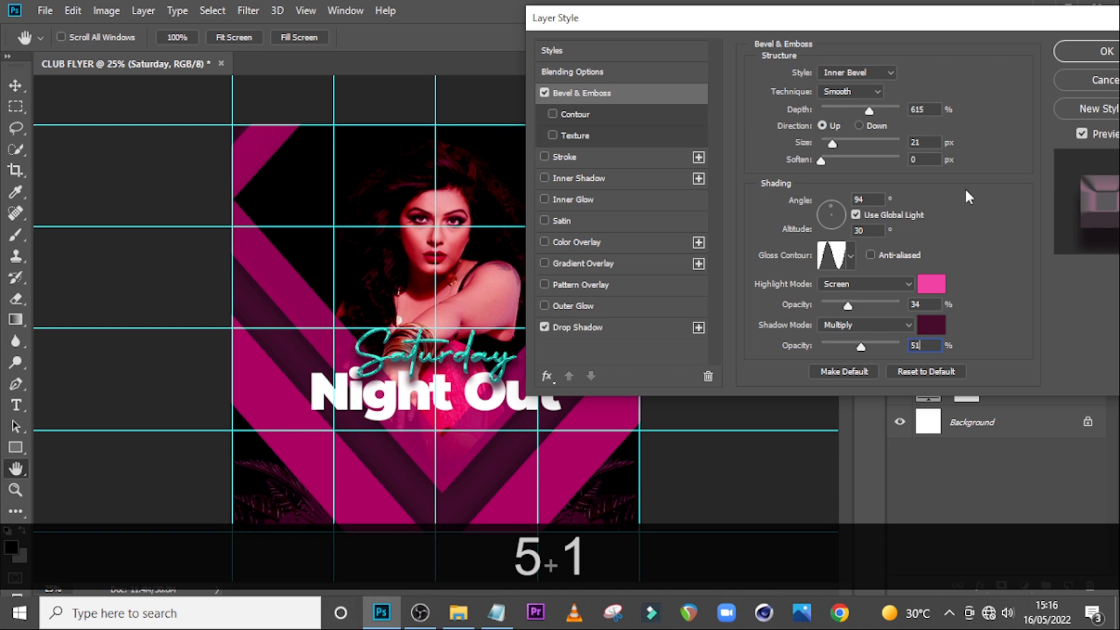
- Add a text layer below the Night Out title with "epic celebration of the century" copied from the 120.txt notes in Notepad
key("t")
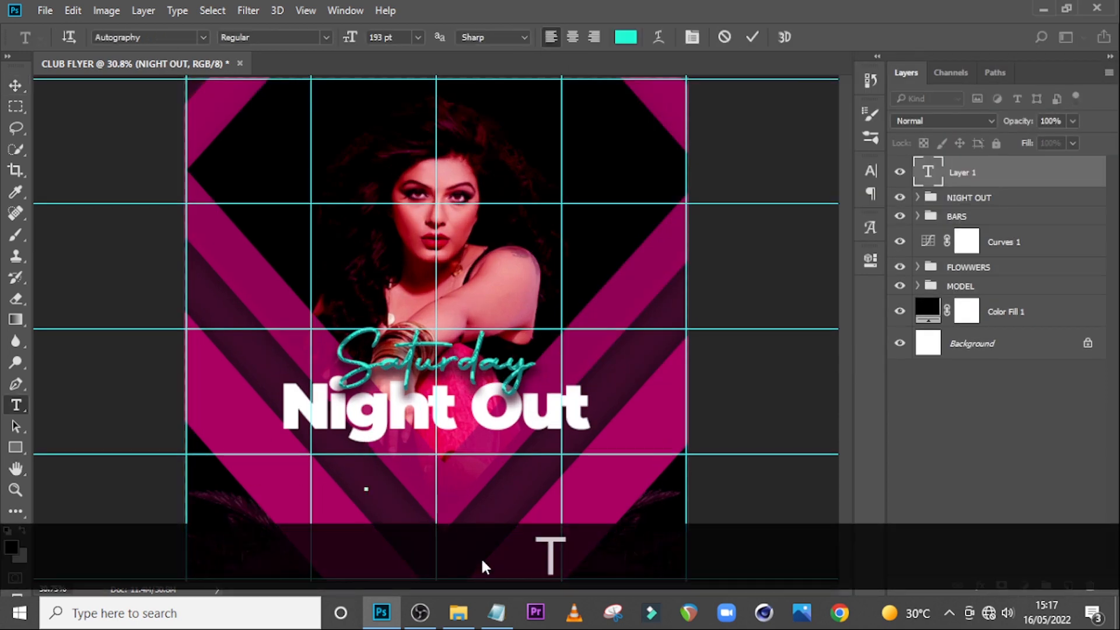
left_click(497, 624)
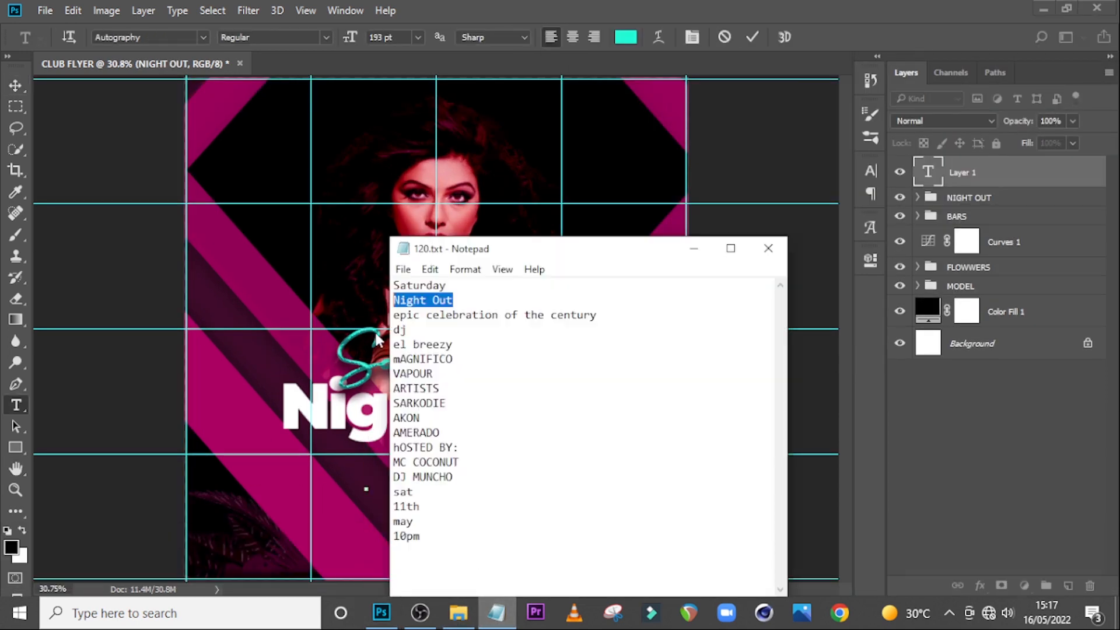
left_click_drag(607, 314, 394, 316)
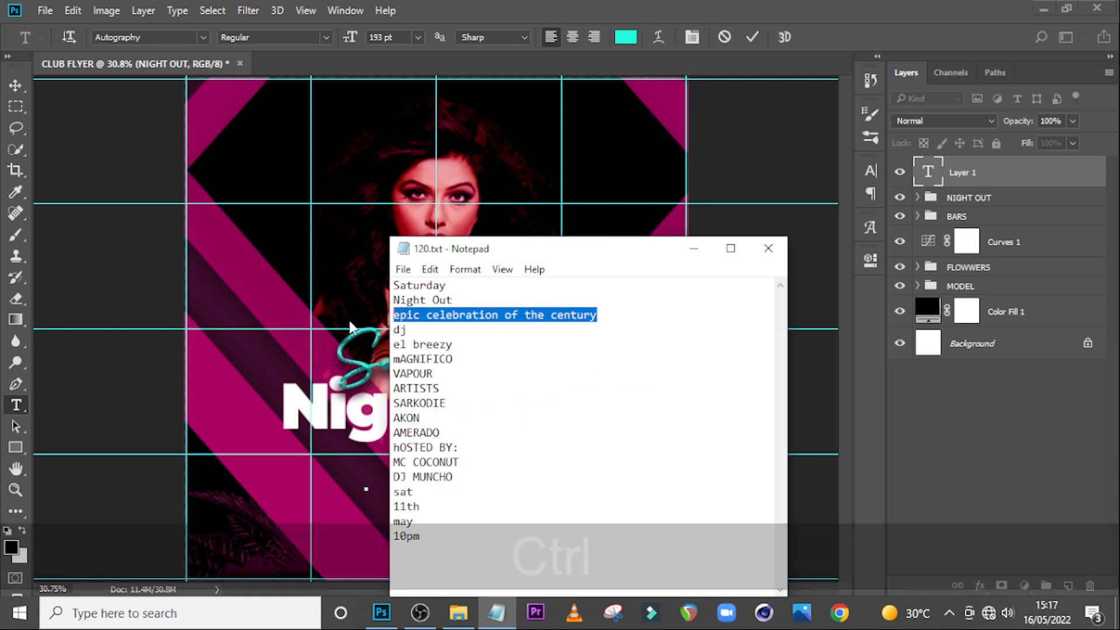
key("ctrl+c")
left_click(644, 201)
key("ctrl+v")
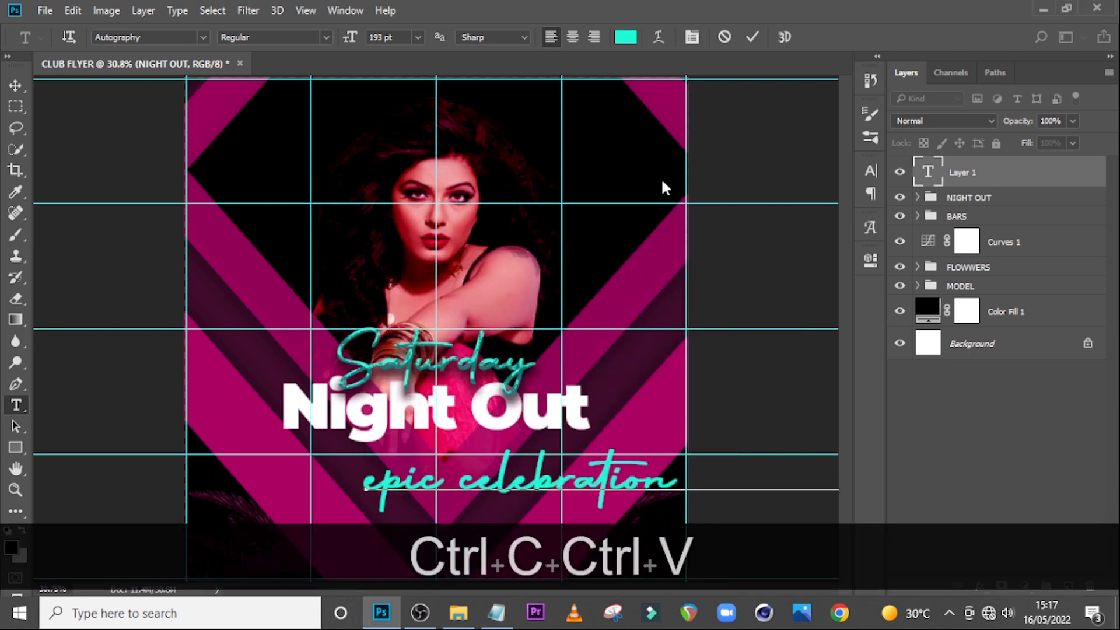
left_click(995, 165)
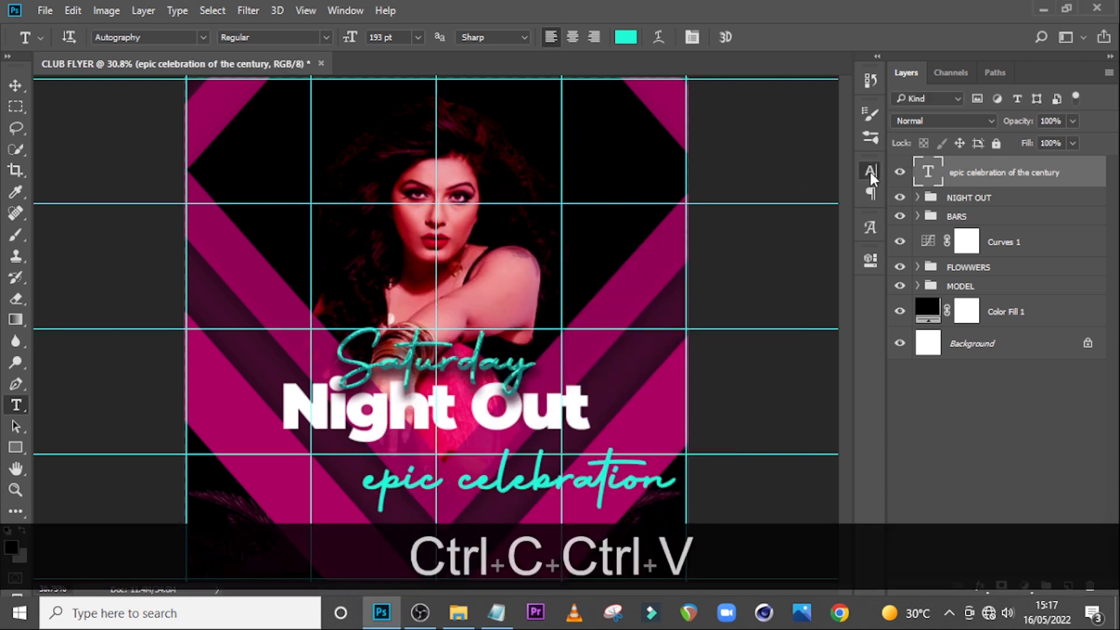
- Set the "epic celebration of the century" text to the Montserrat font at 54 pt
left_click(871, 171)
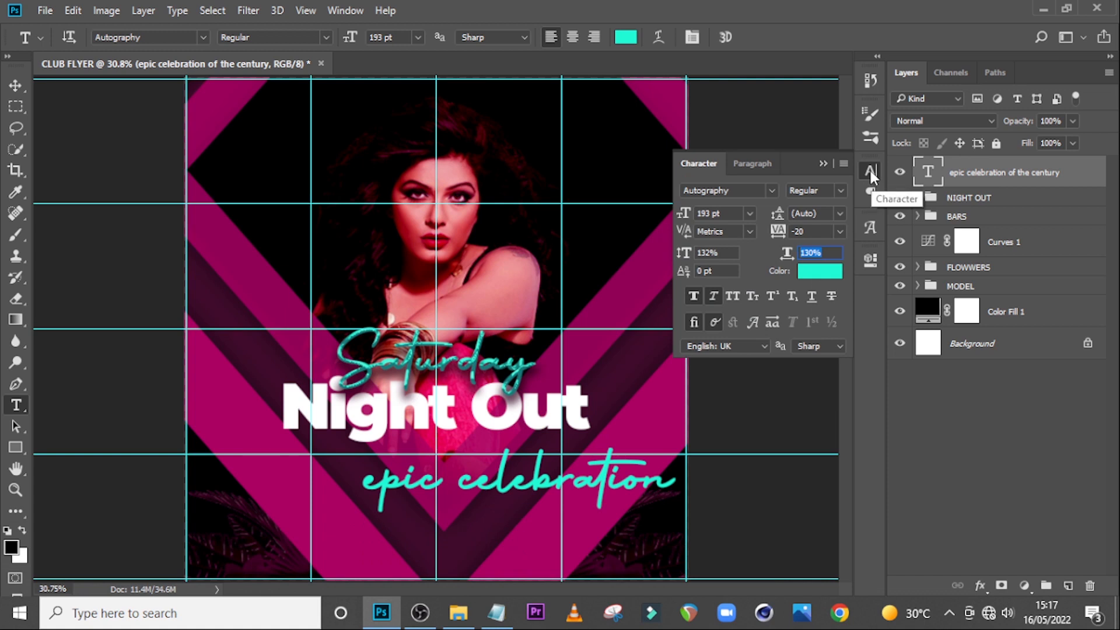
left_click(772, 191)
type("Montserrat")
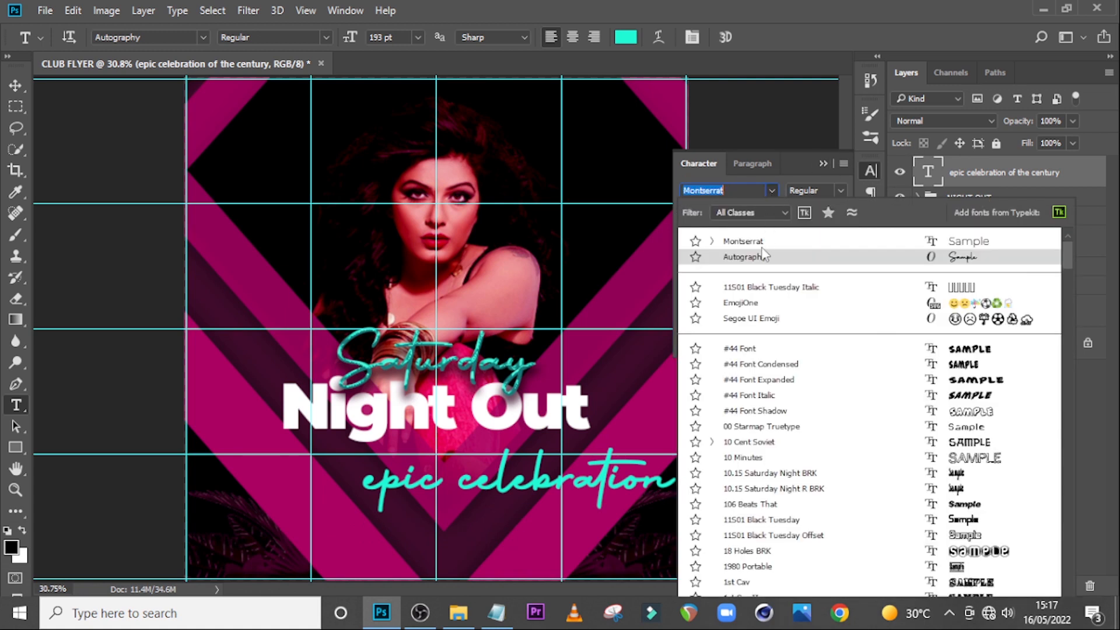
key("Return")
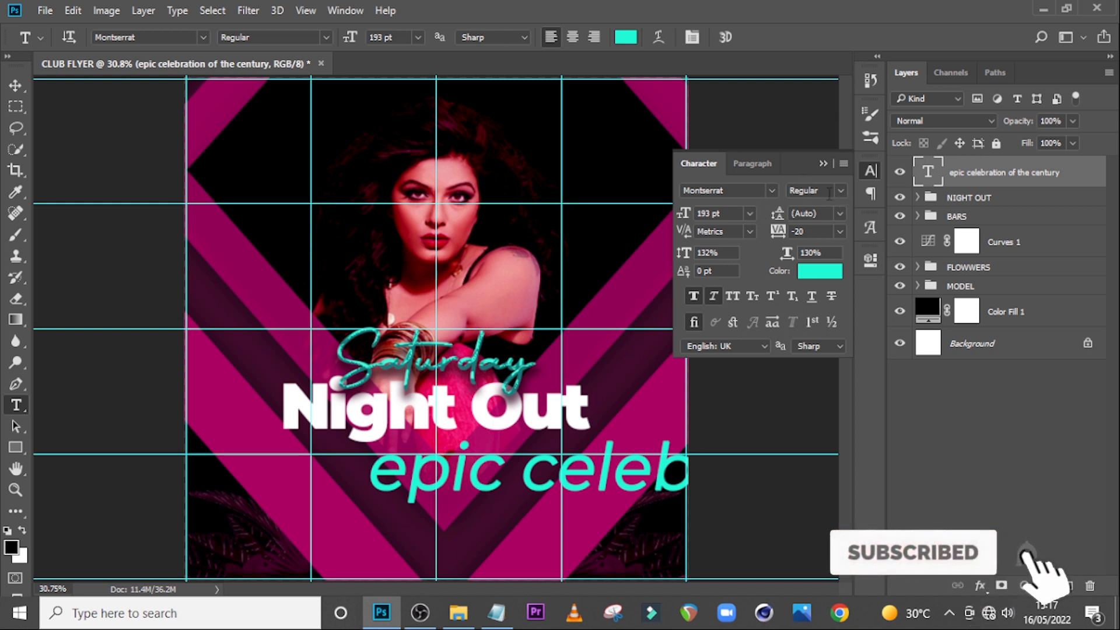
left_click(729, 213)
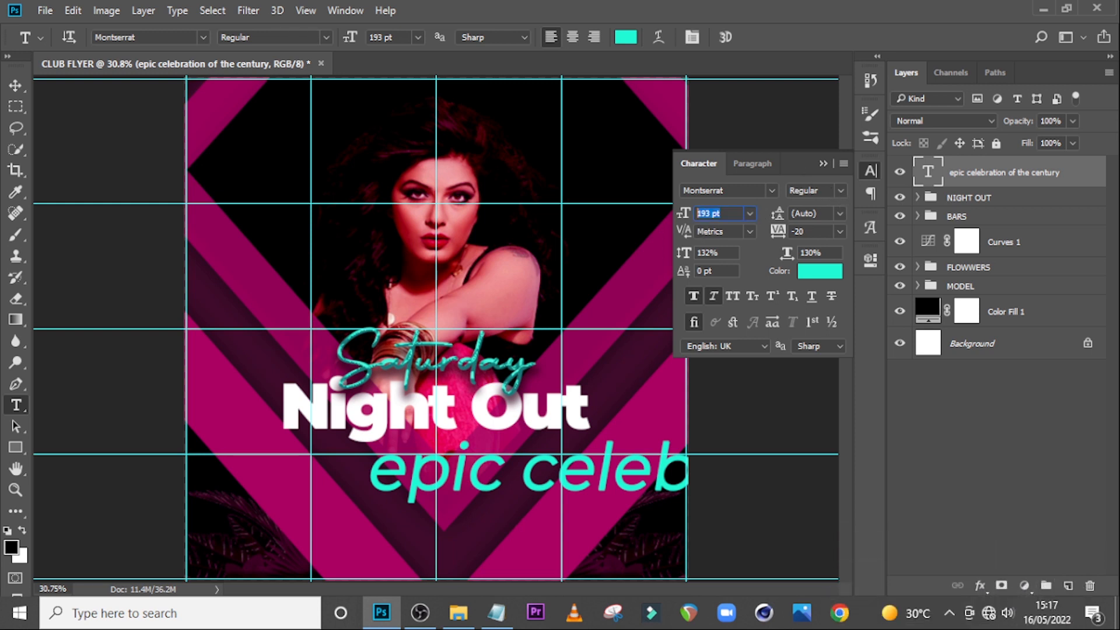
type("54")
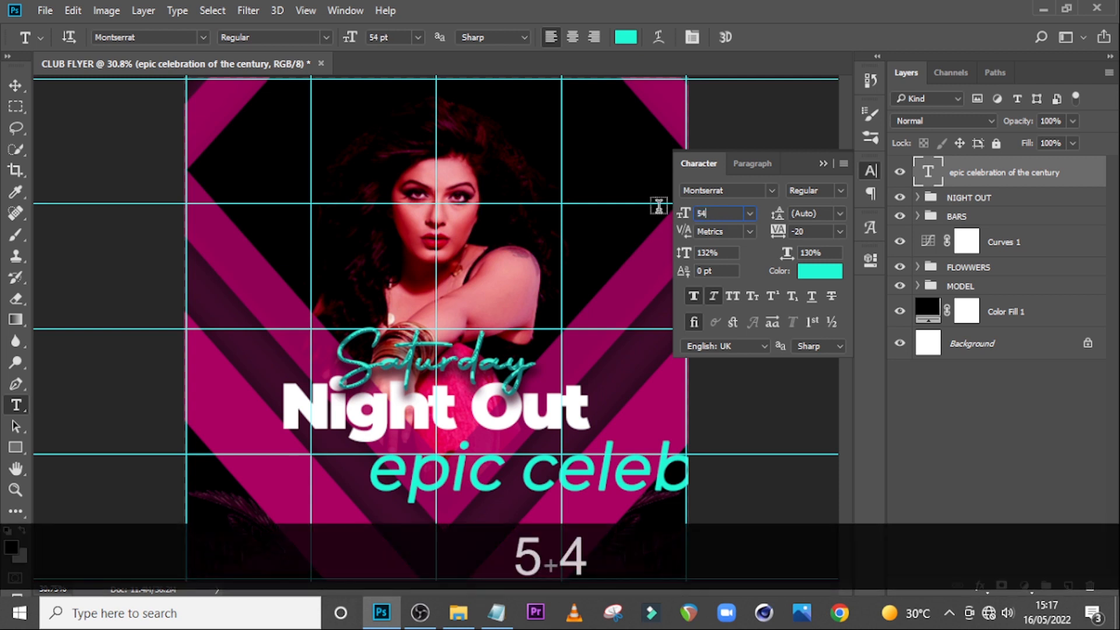
key("Return")
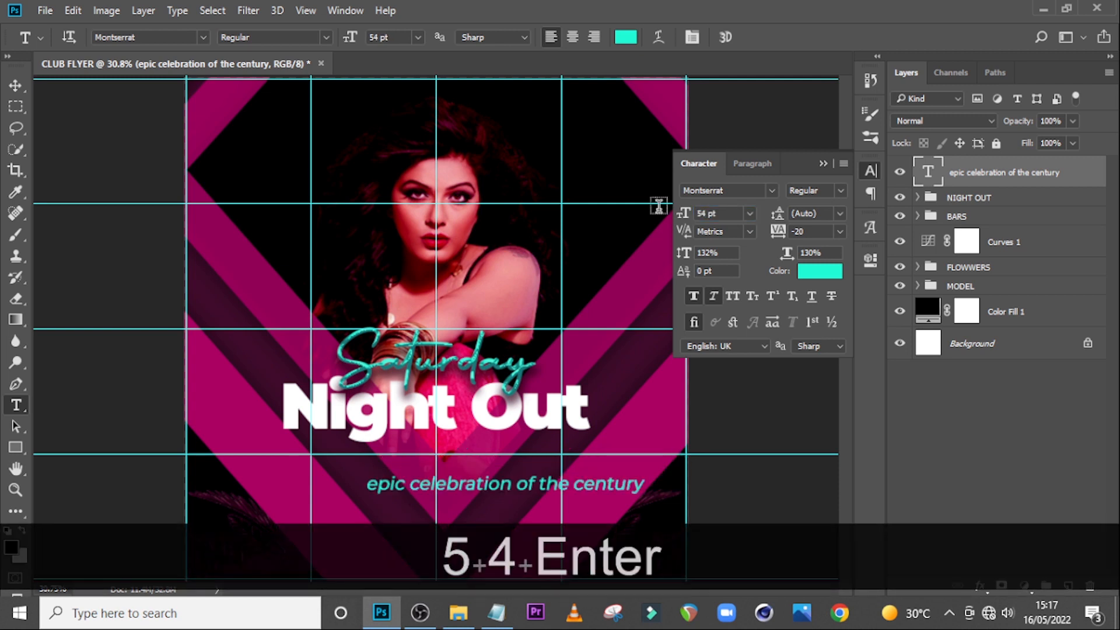
- Remove the faux bold and faux italic from the tagline text and set it in all caps
type("-20")
left_click(712, 252)
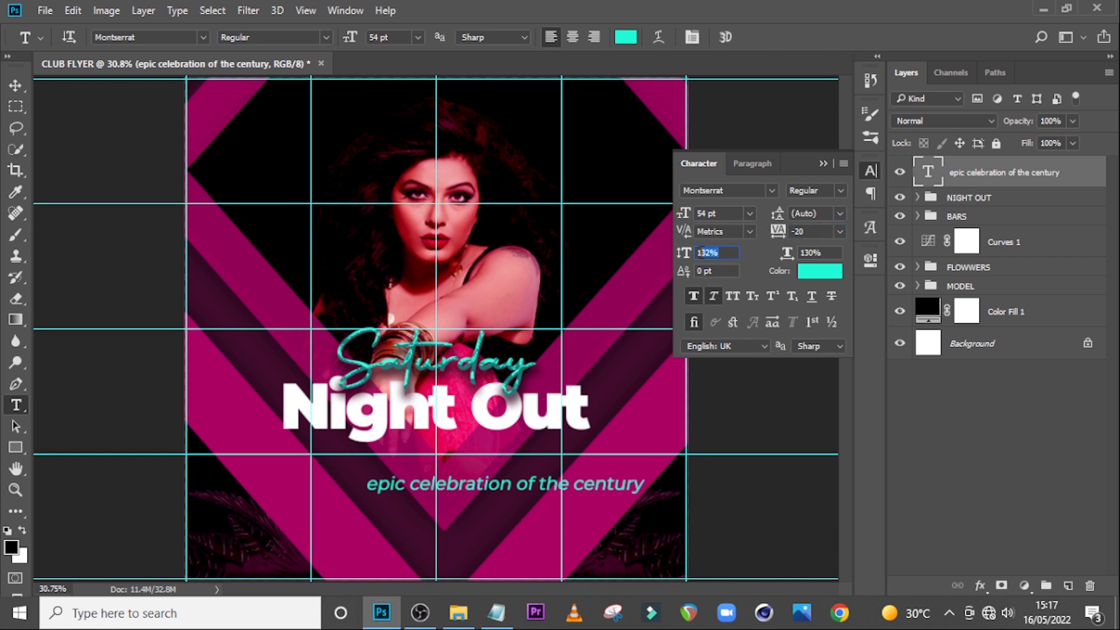
key("Tab")
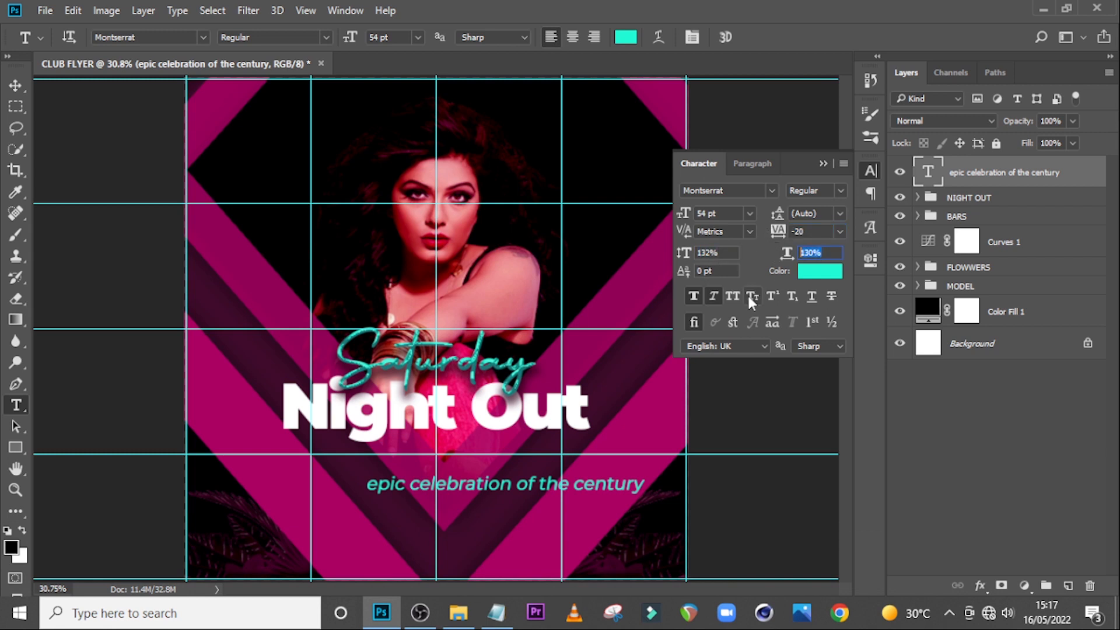
left_click(716, 295)
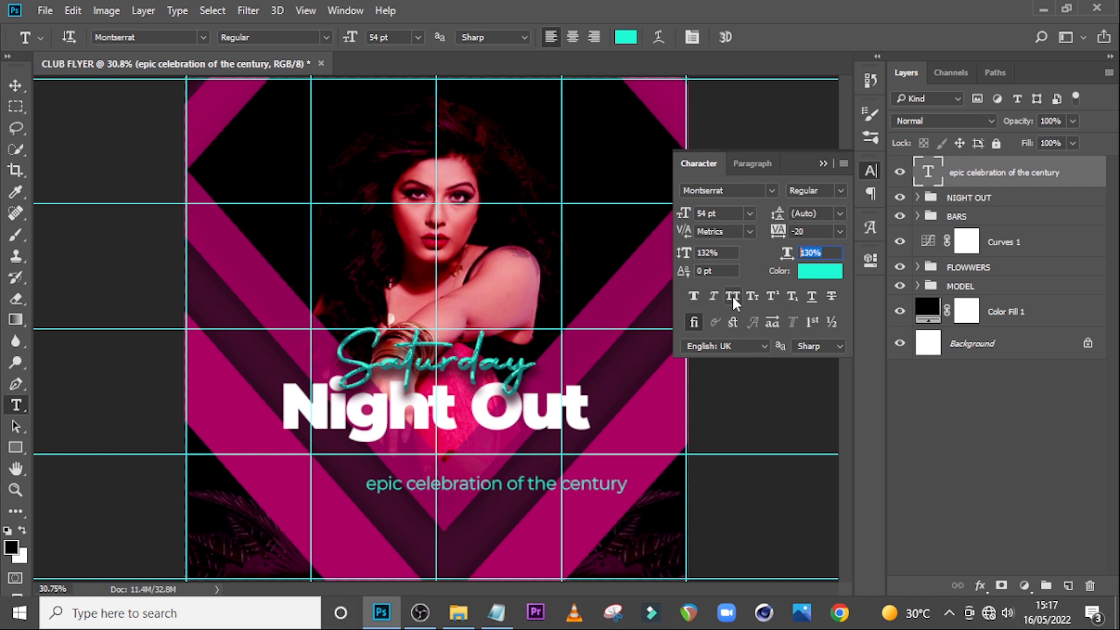
left_click(733, 297)
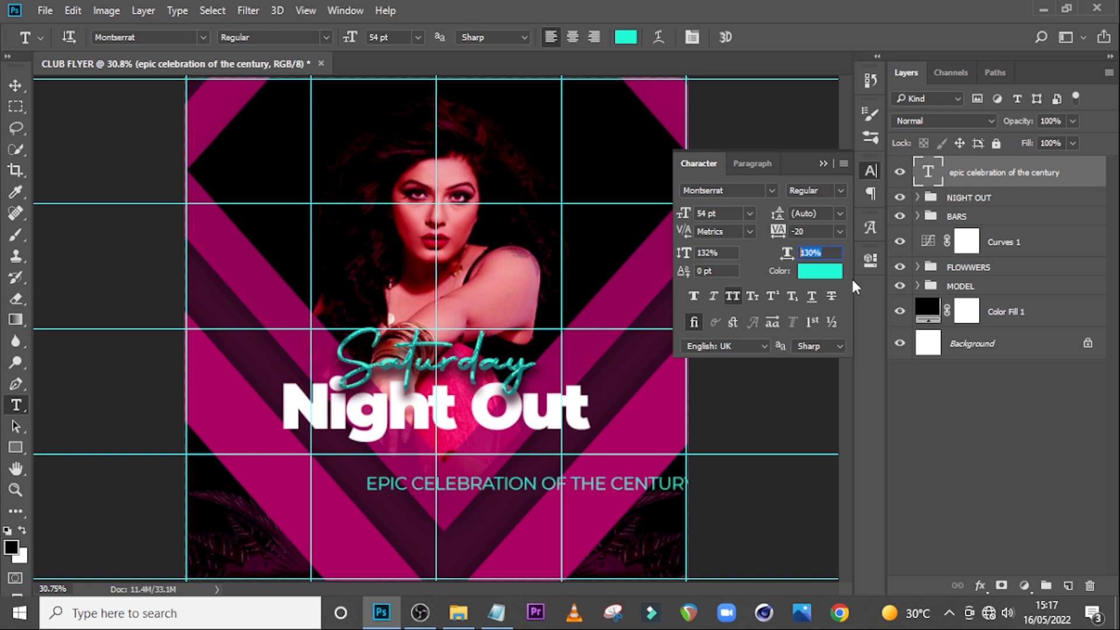
- Set the tagline's text colour to white, ffffff
left_click(814, 271)
type("ffffff")
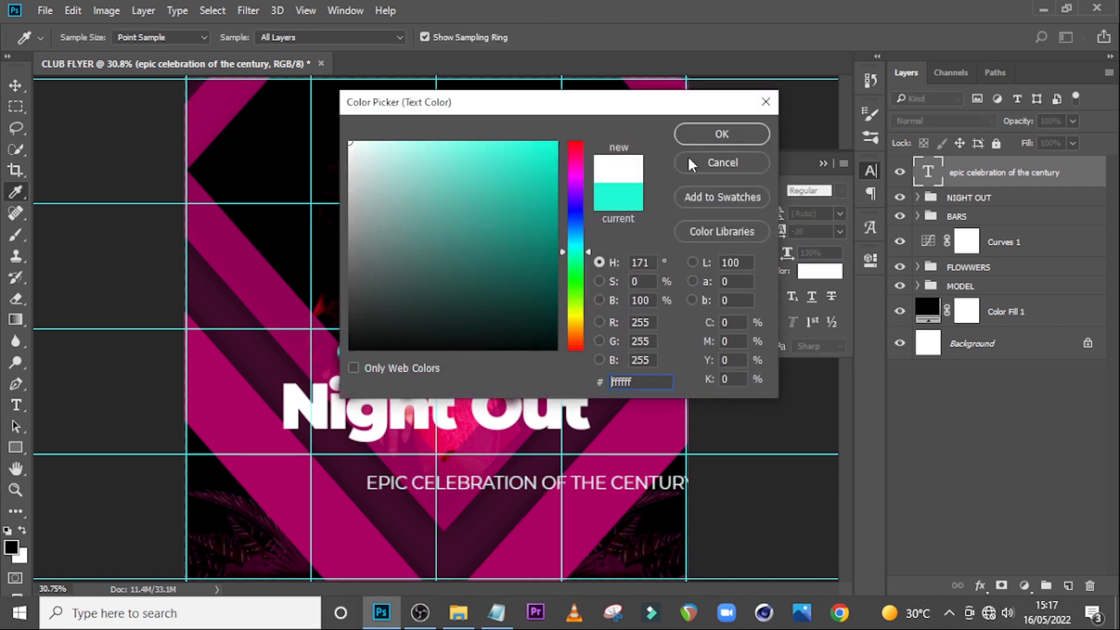
left_click(722, 134)
- Centre the tagline directly beneath the Night Out title, nudge it slightly down and hide the guides
key("ctrl+t")
left_click_drag(599, 485, 505, 457)
key("v")
key("Down")
key("Down")
key("Down")
key("Down")
key("ctrl+h")
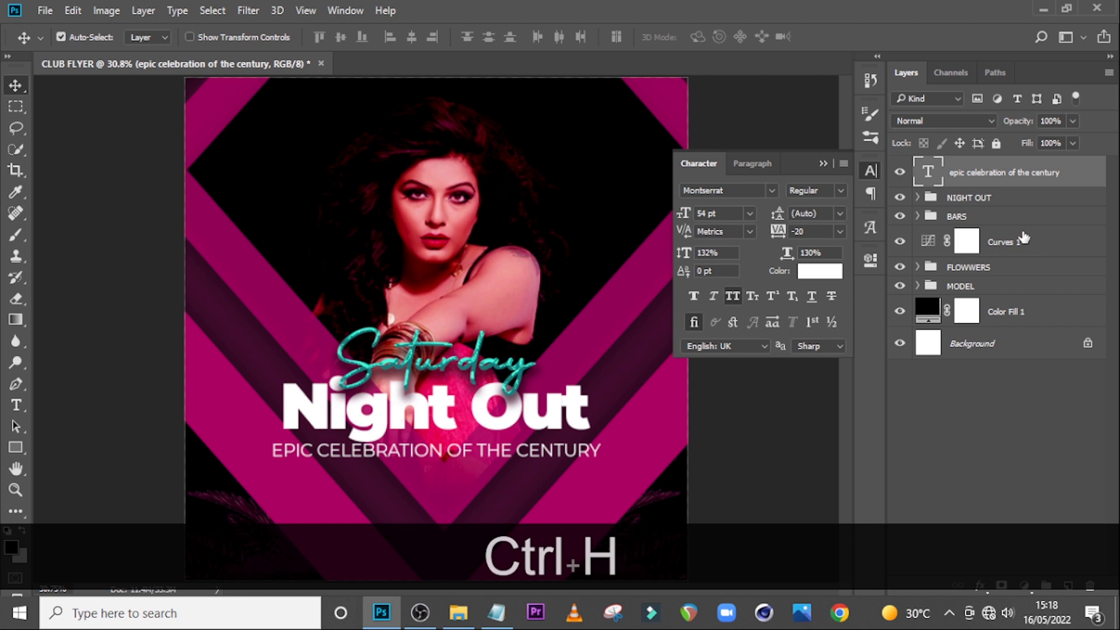
- Set the Night Out title text inside the NIGHT OUT group in all caps
left_click(979, 199)
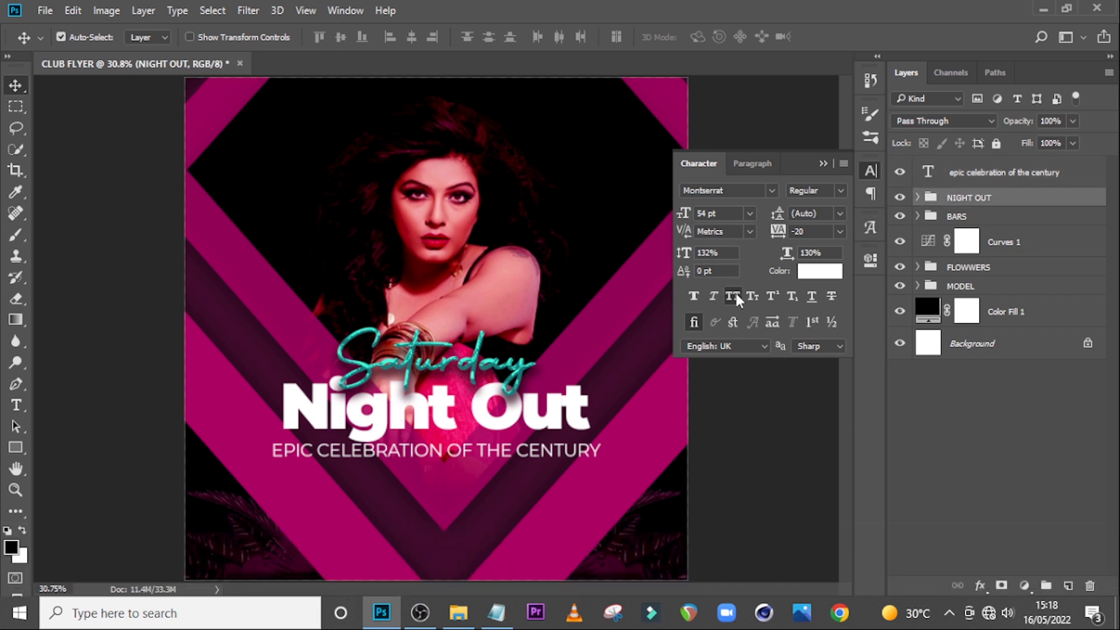
left_click(917, 197)
left_click(973, 302)
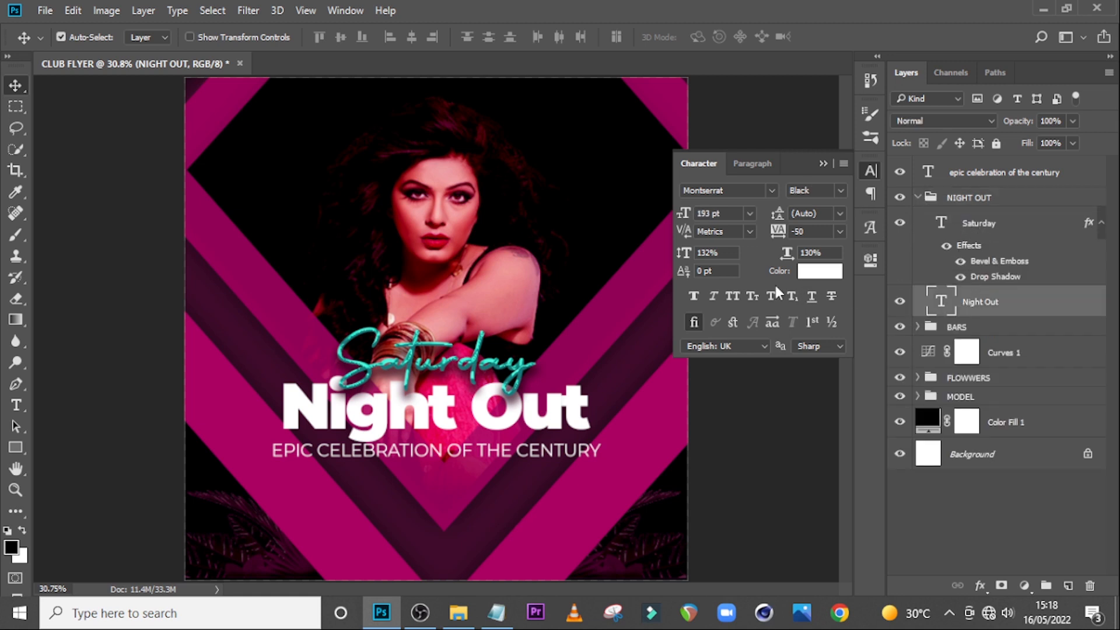
left_click(733, 297)
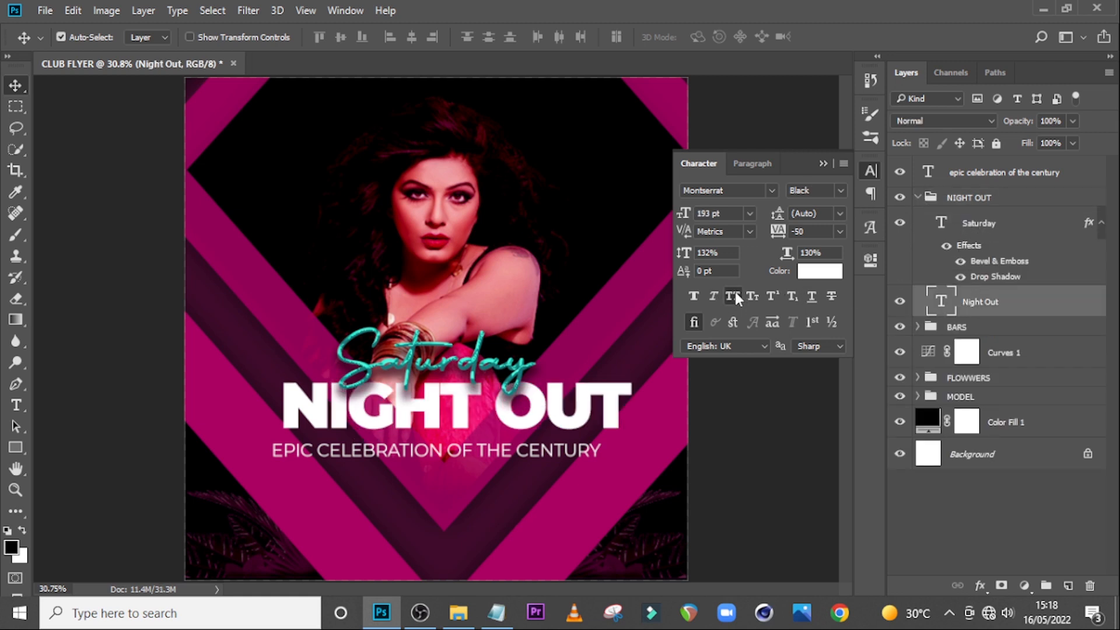
- Show the guides and shift the Night Out title left so it is centred on the flyer's vertical centre guide
key("ctrl+h")
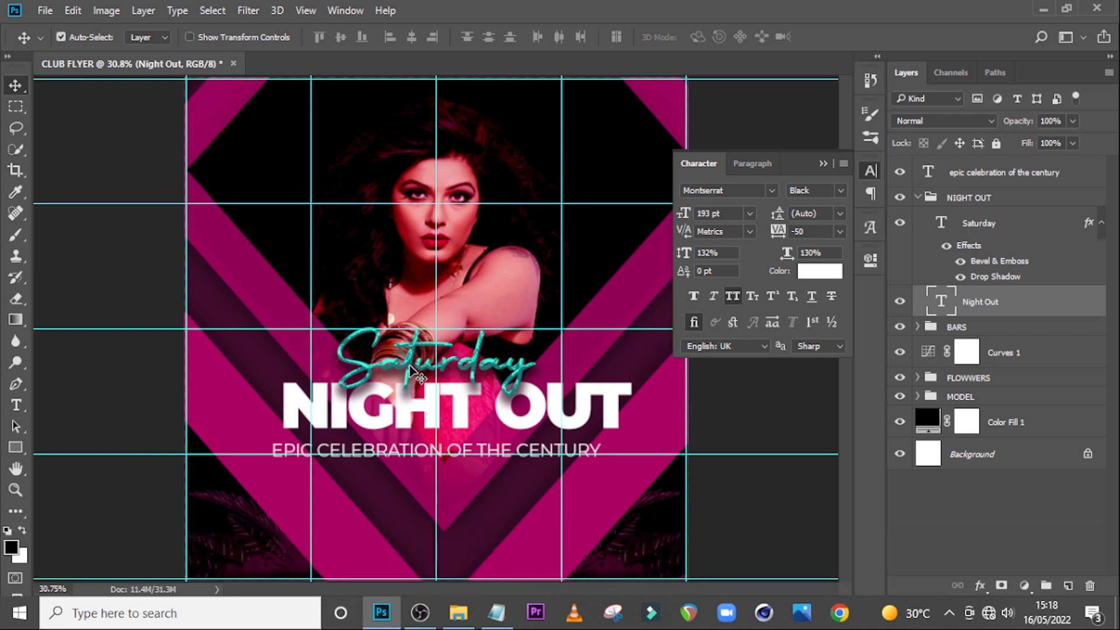
left_click(823, 164)
key("ctrl+t")
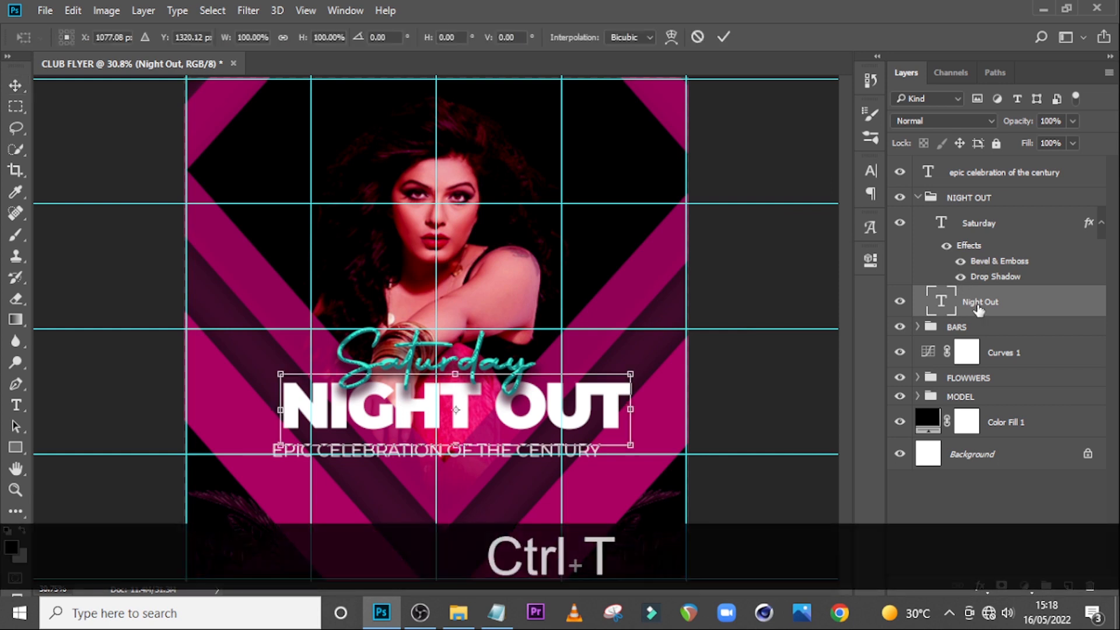
key("shift+Left")
key("shift+Left")
key("shift+Left")
key("shift+Left")
key("shift+Left")
key("shift+Left")
key("shift+Left")
key("shift+Left")
key("shift+Left")
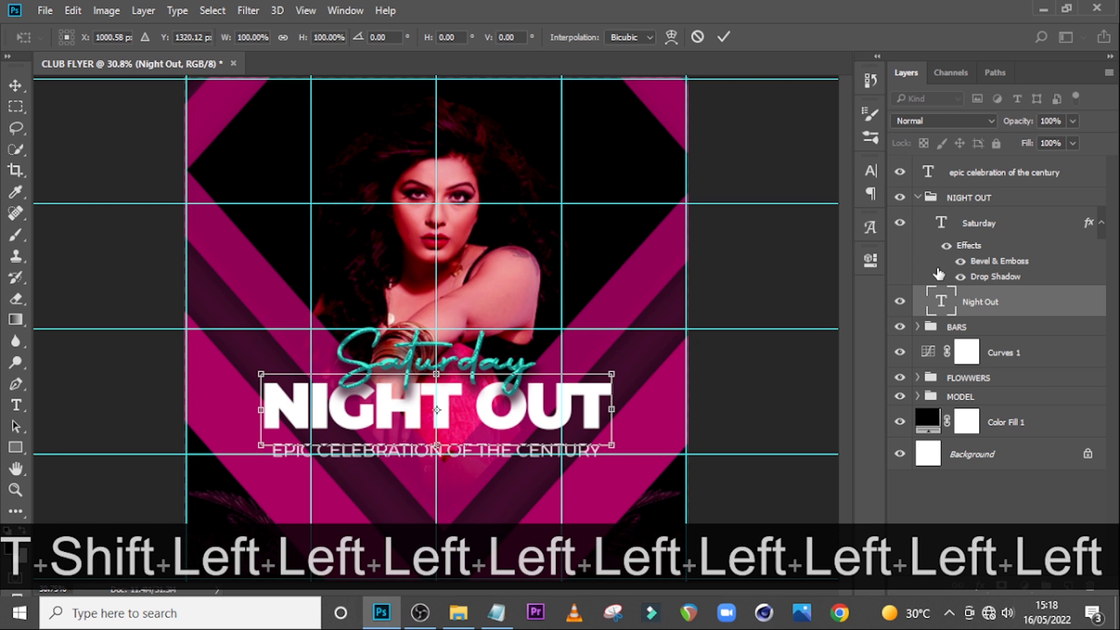
key("Return")
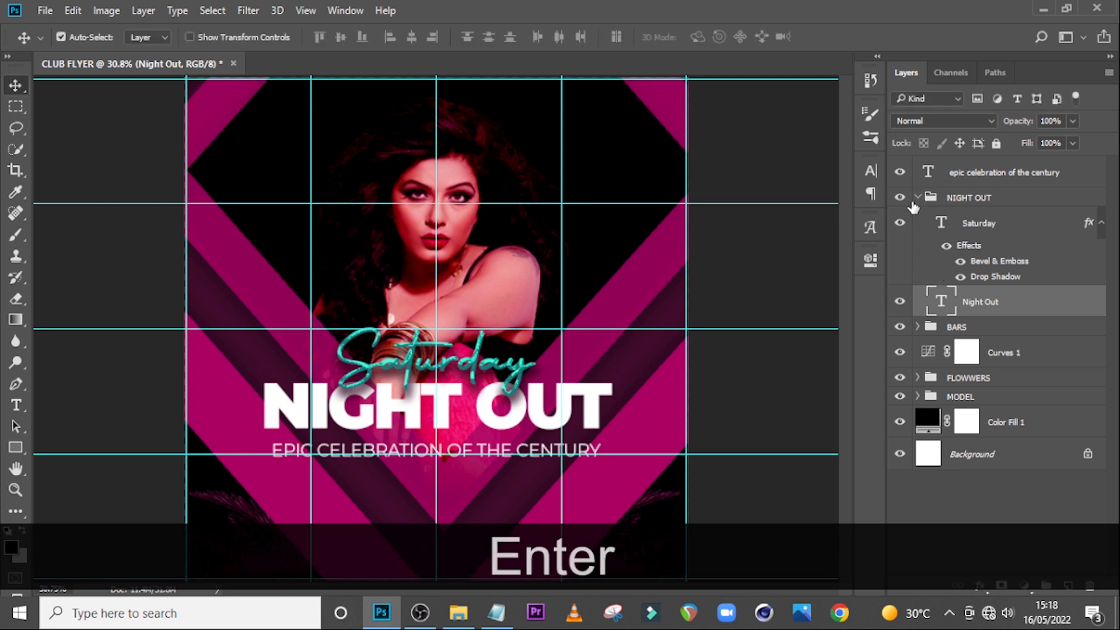
- Nudge the tagline slightly up towards the title, then move its layer into the NIGHT OUT group and collapse the group
left_click(997, 183)
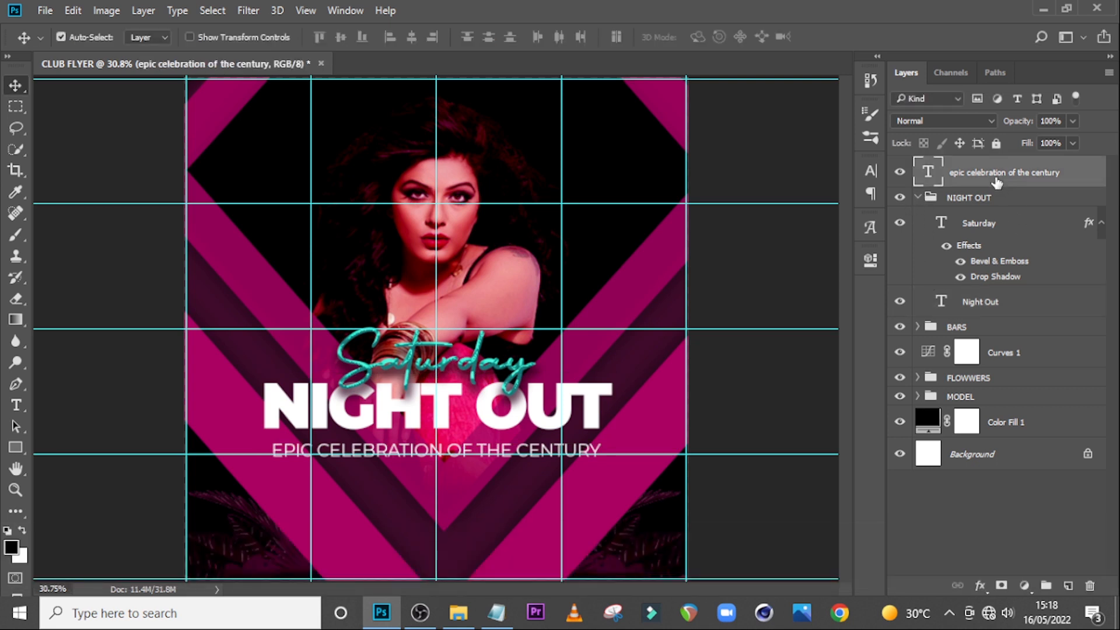
key("ctrl+t")
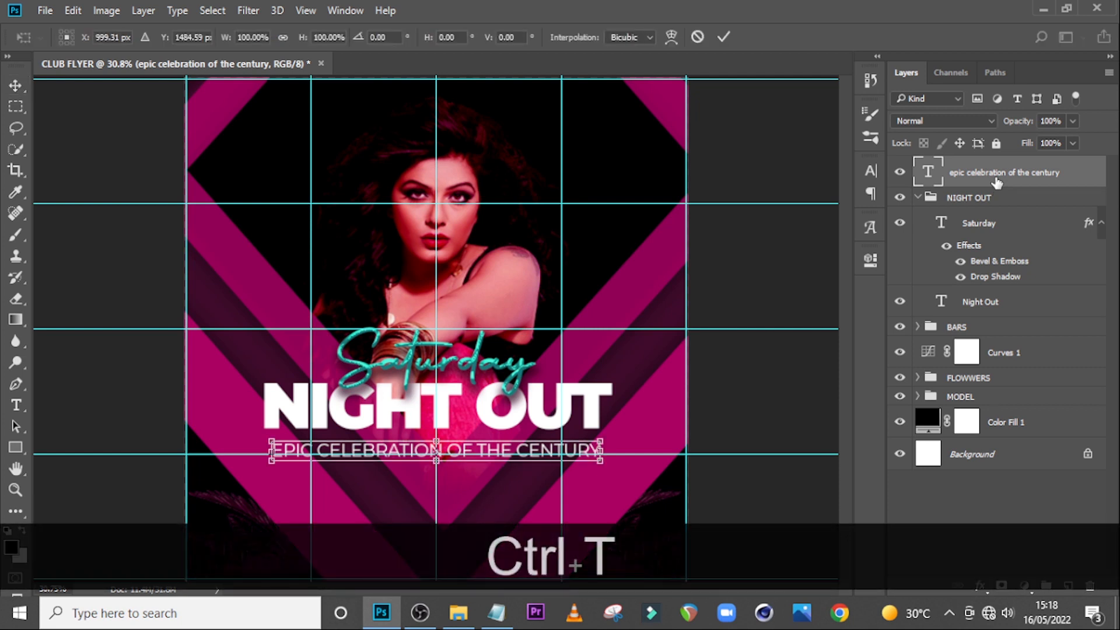
key("Return")
key("Up")
key("Up")
key("Up")
key("Up")
key("Up")
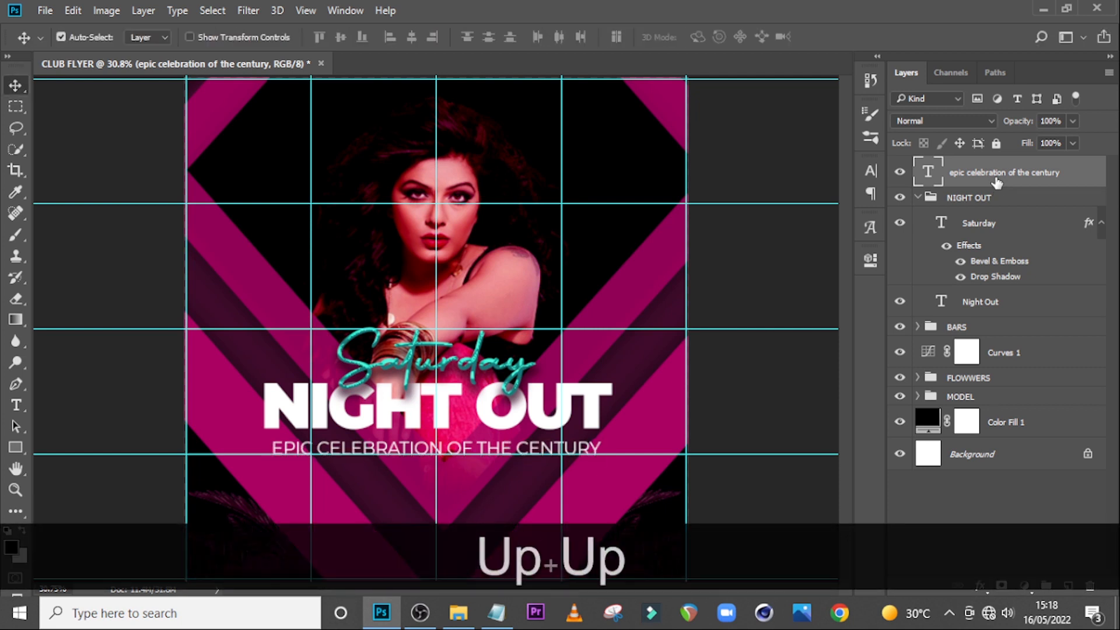
key("Down")
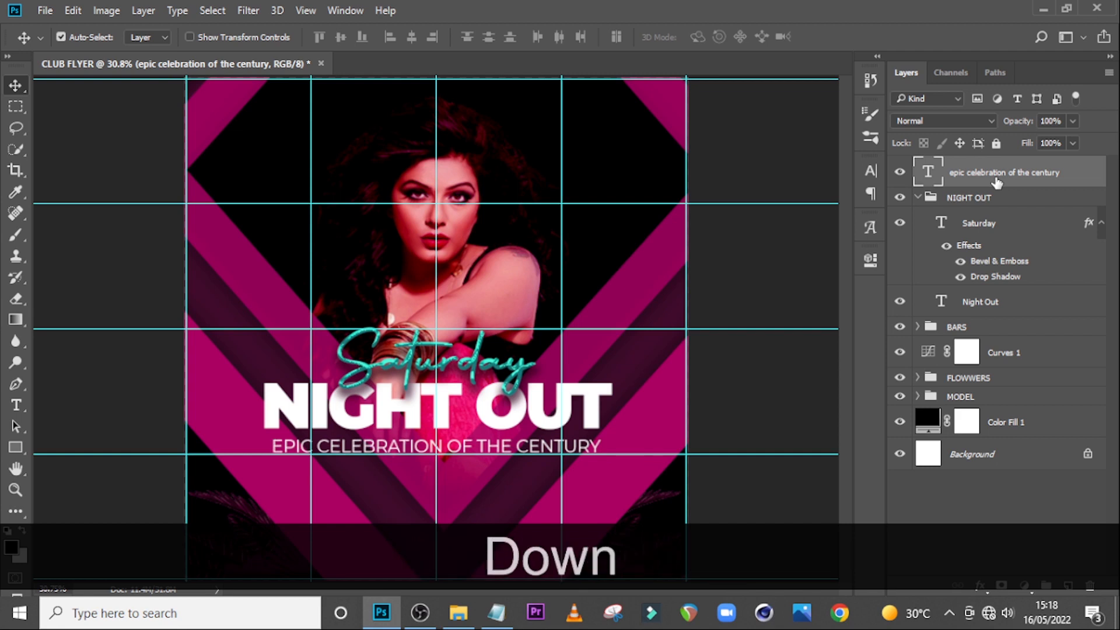
left_click_drag(977, 184, 972, 205)
left_click(918, 165)
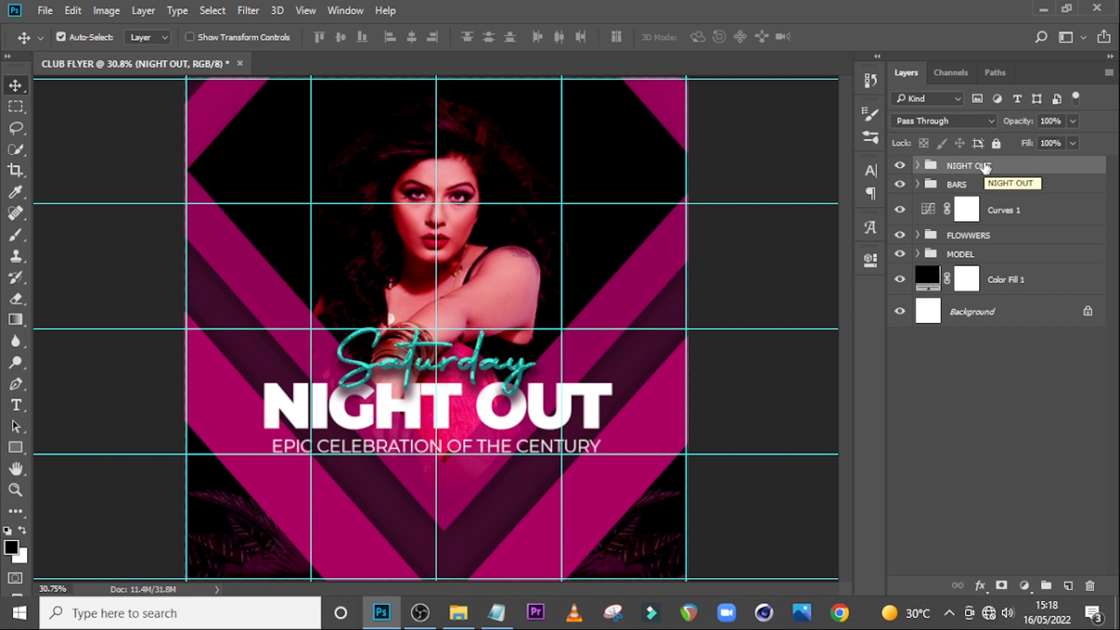
- Add a new text layer reading "DJ" below the left part of the tagline
key("t")
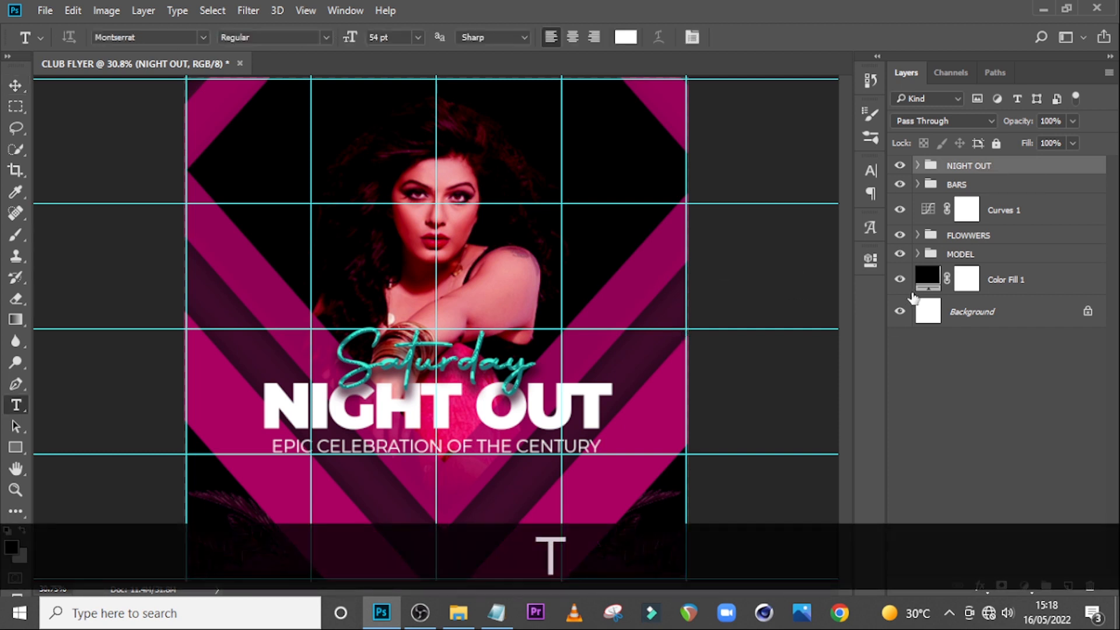
key("ctrl+equal")
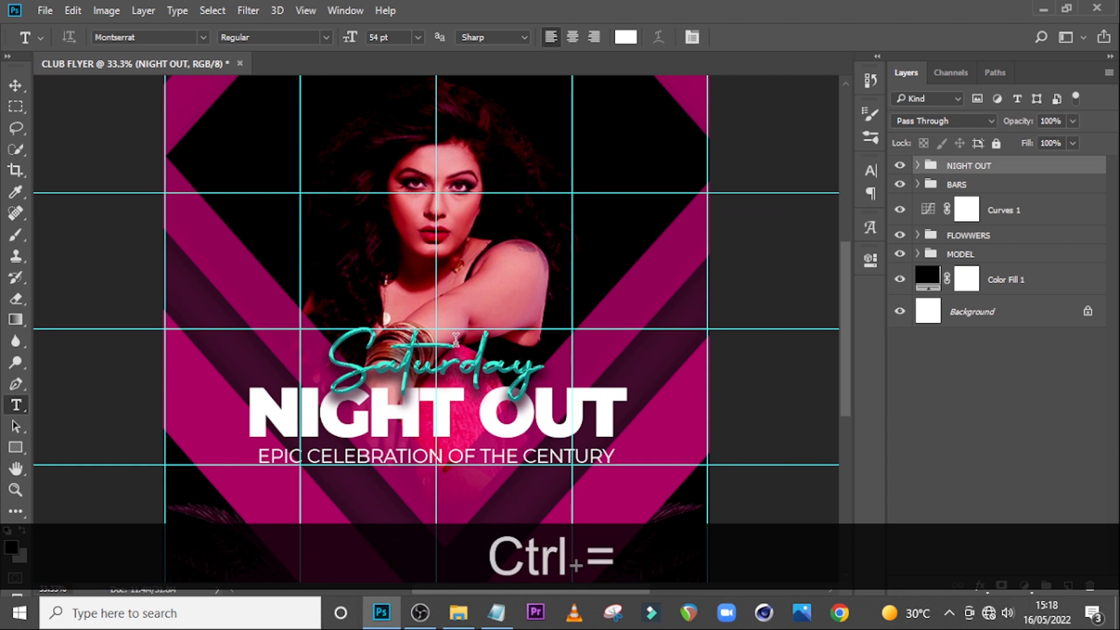
scroll(419, 430, "down", 2)
scroll(420, 430, "down", 1)
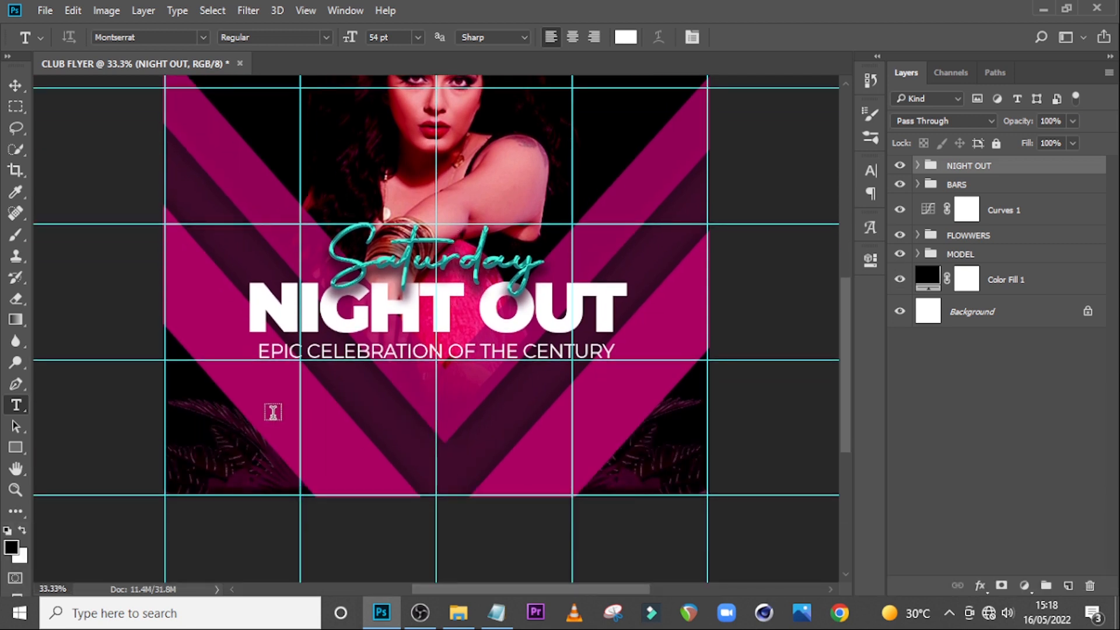
left_click(278, 413)
type("DJ")
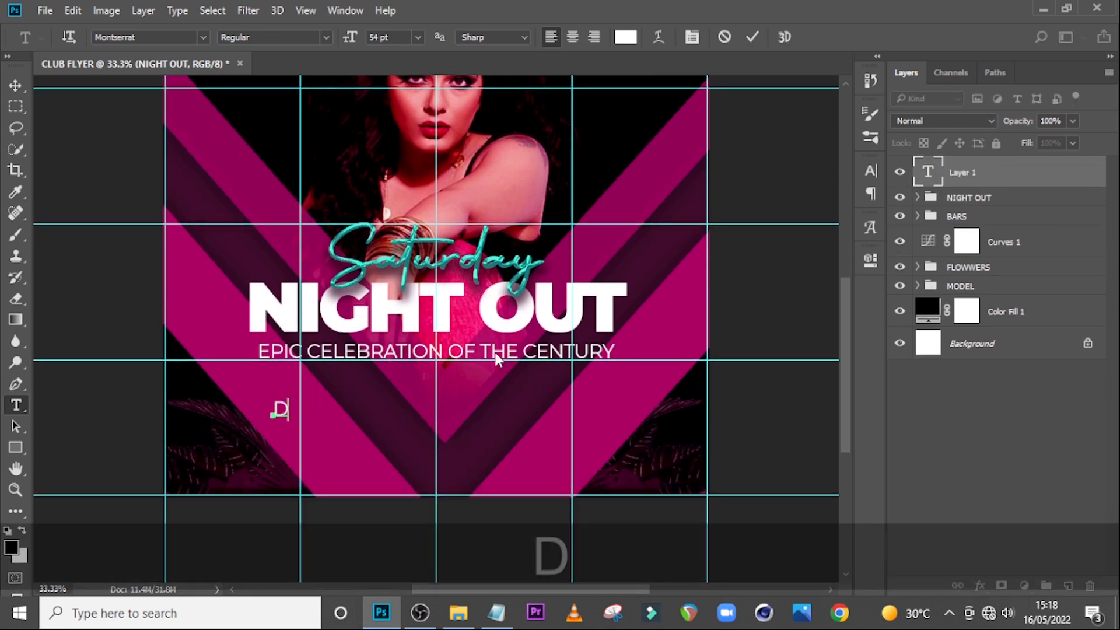
left_click(957, 173)
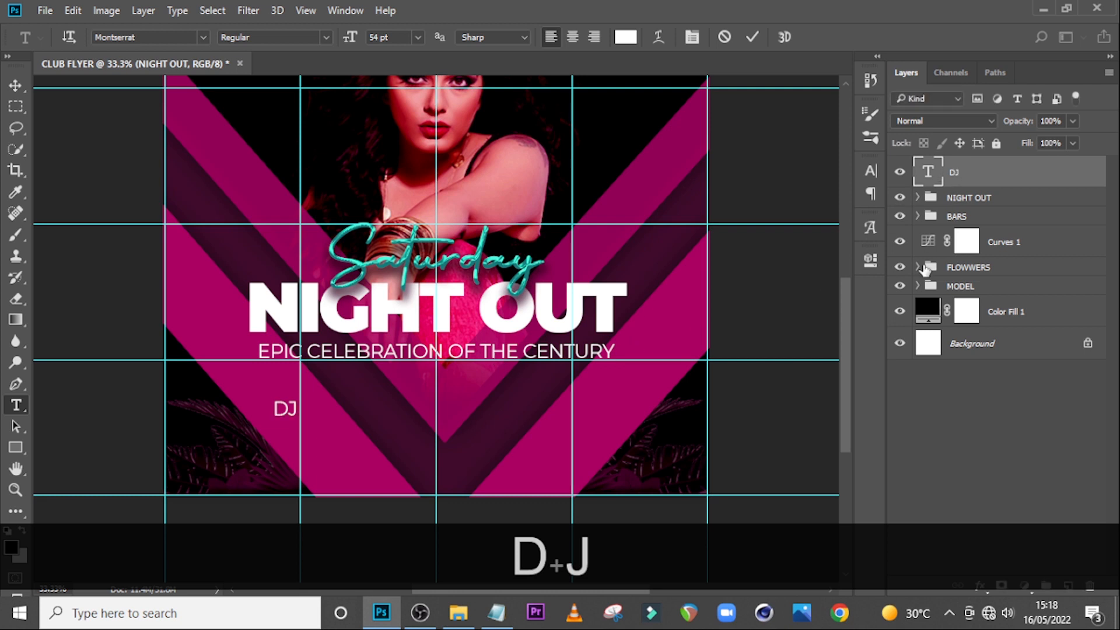
- Set the DJ text to Montserrat ExtraBold at 44 pt
left_click(870, 172)
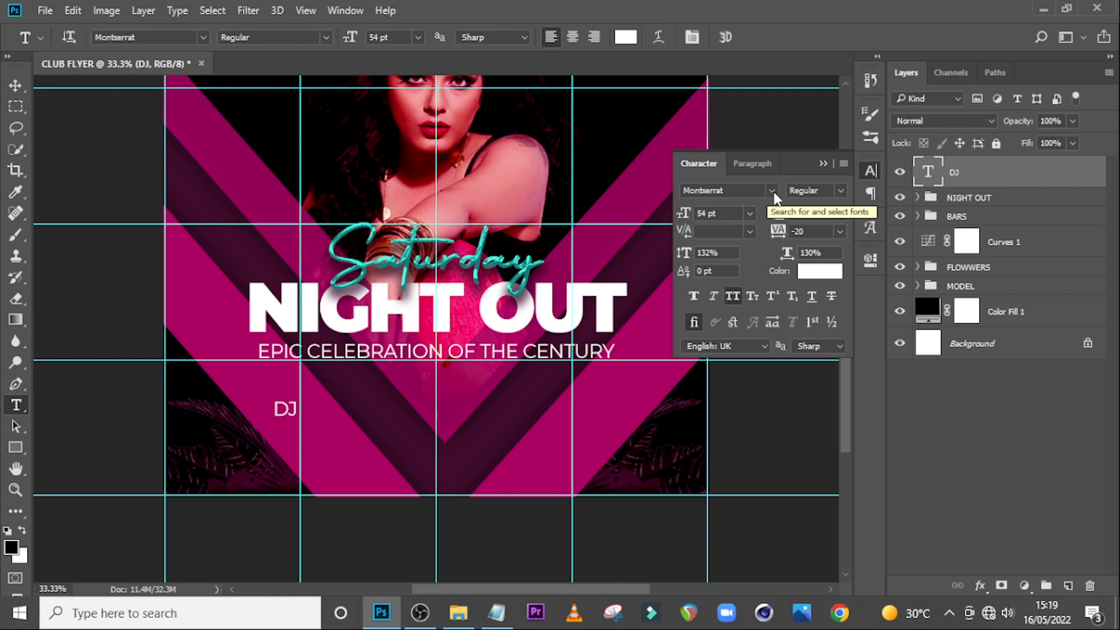
left_click(841, 191)
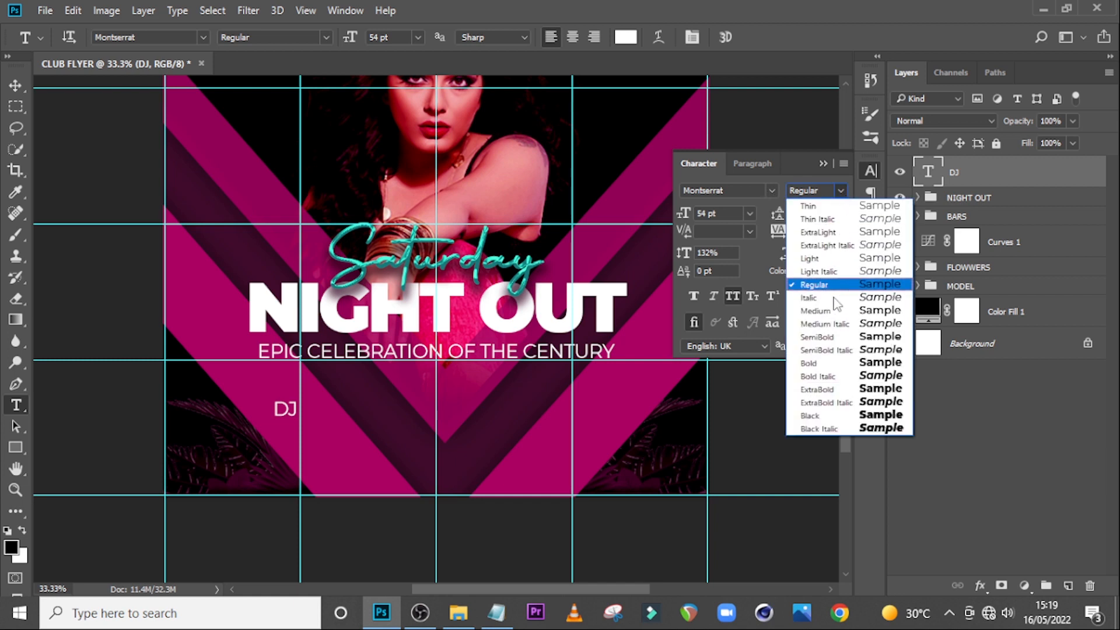
left_click(820, 391)
left_click(677, 213)
type("44")
key("Return")
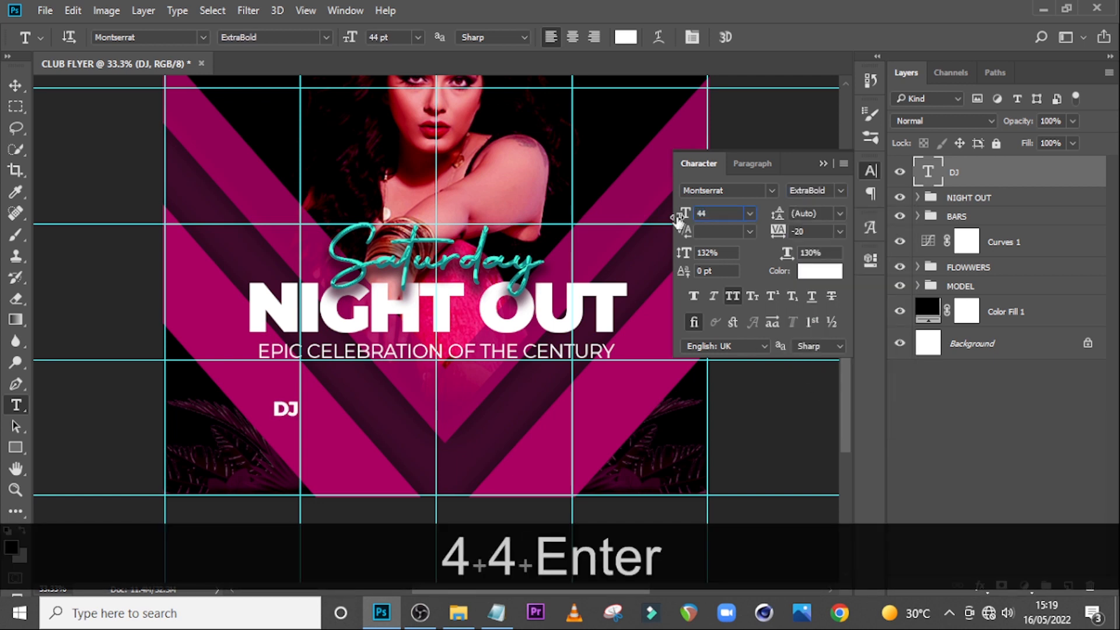
left_click(809, 232)
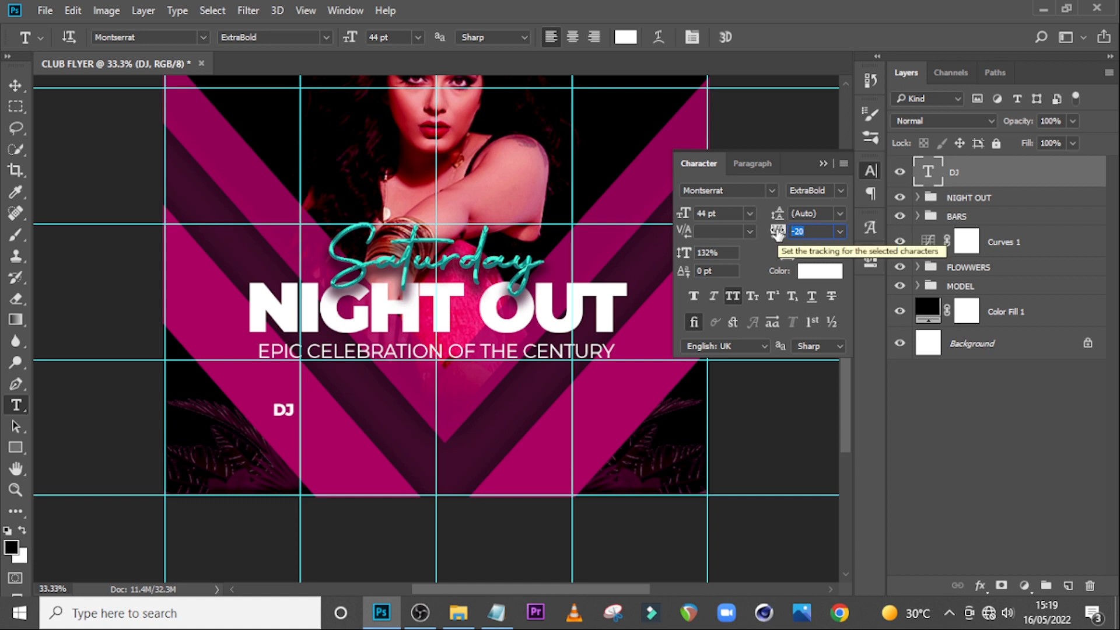
left_click(720, 252)
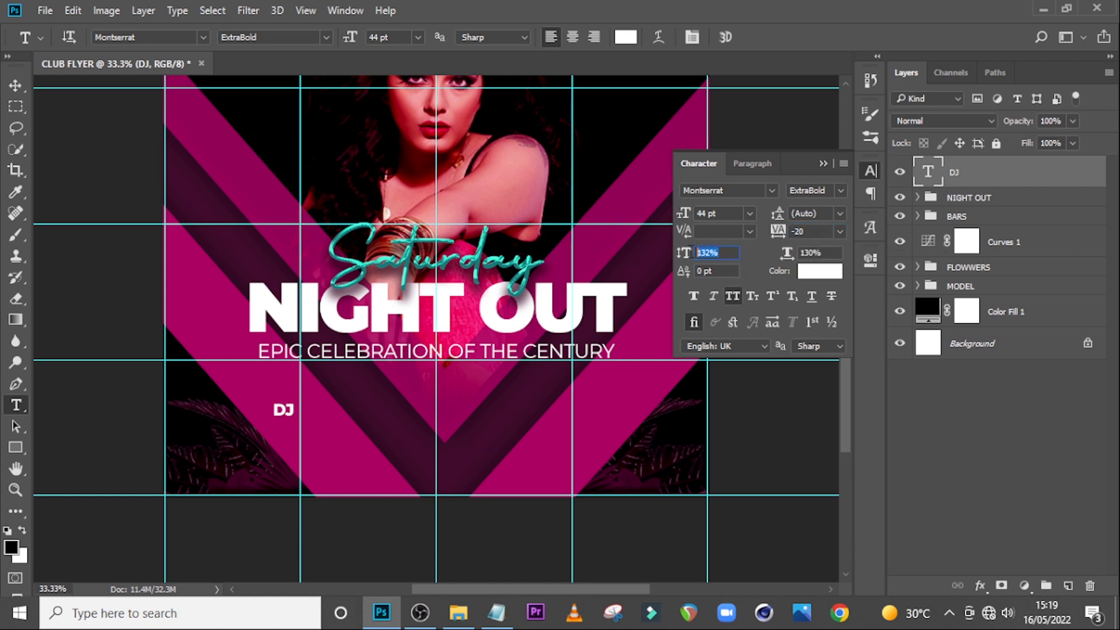
left_click(823, 253)
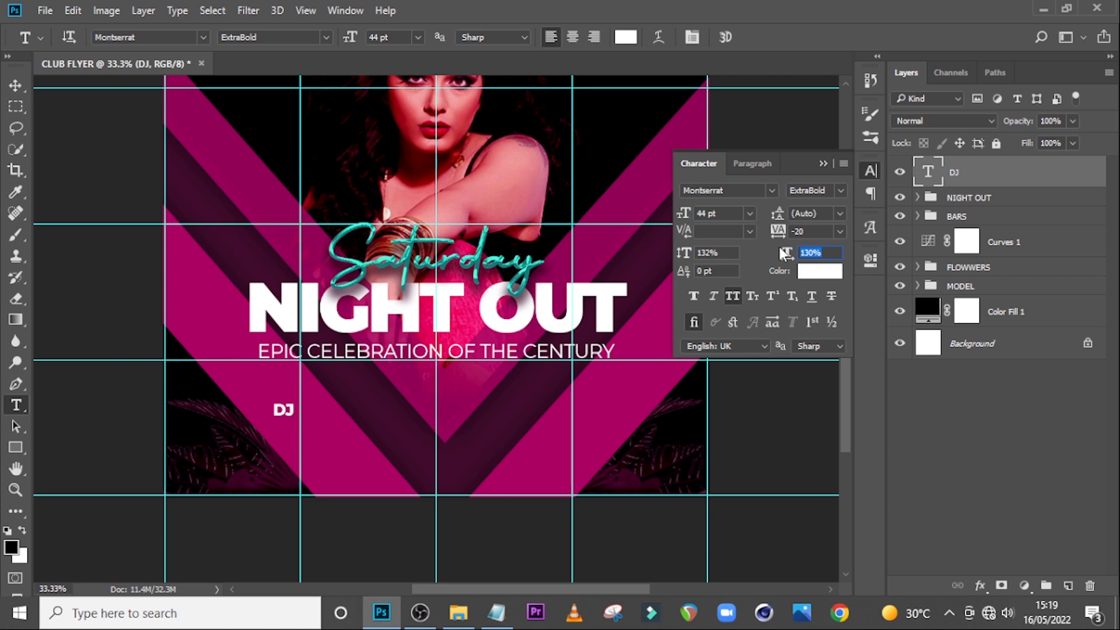
- Set the DJ text's colour to turquoise, 1AFAD7
left_click(825, 272)
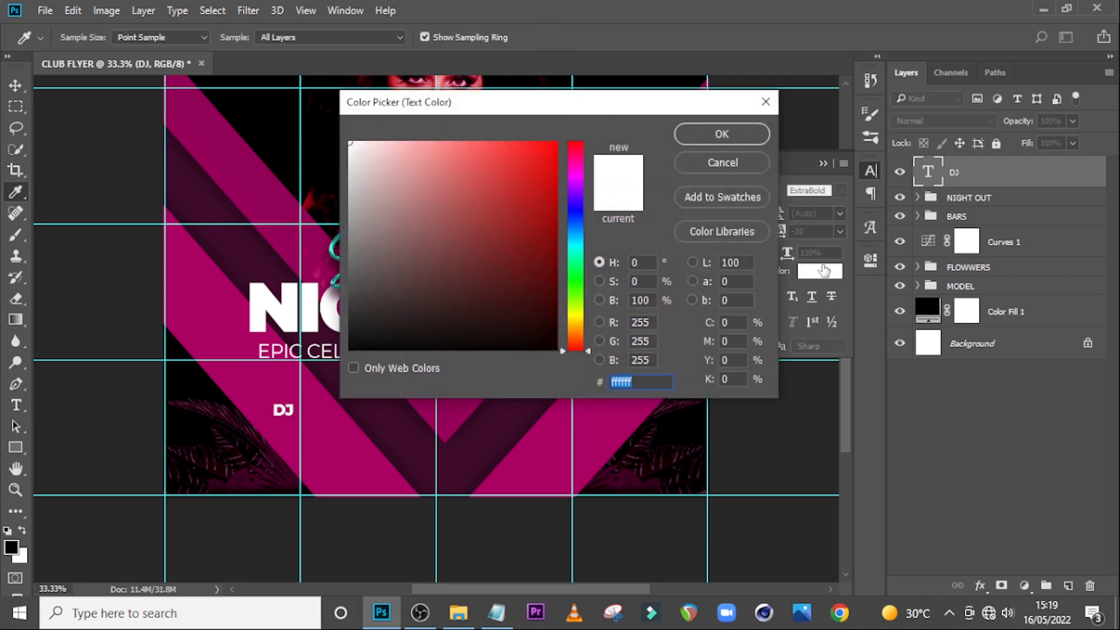
type("1A")
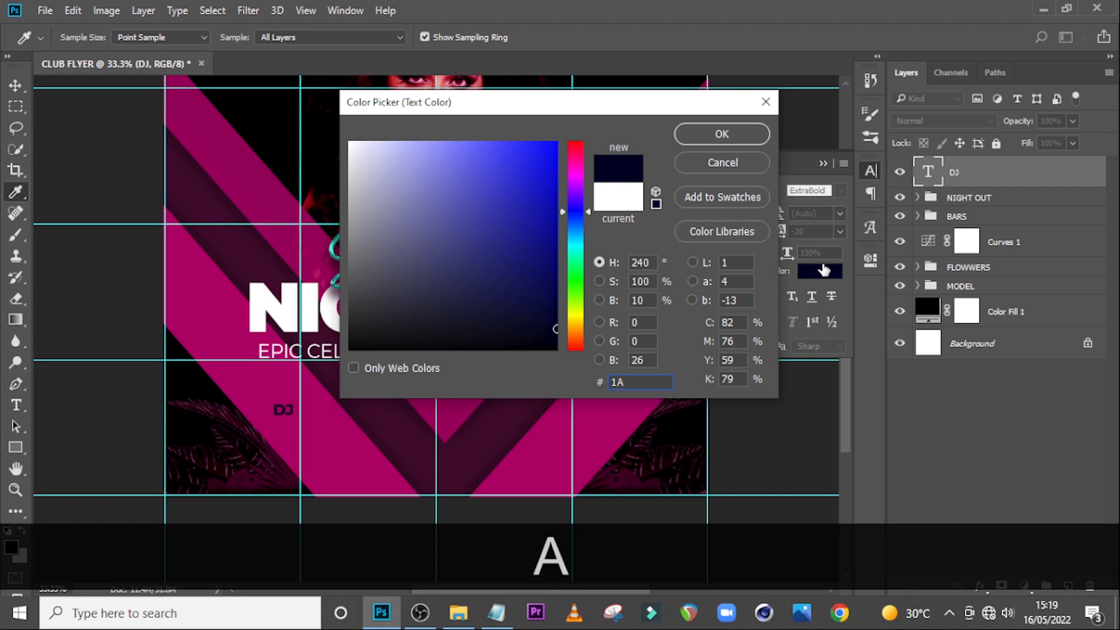
type("FAD7")
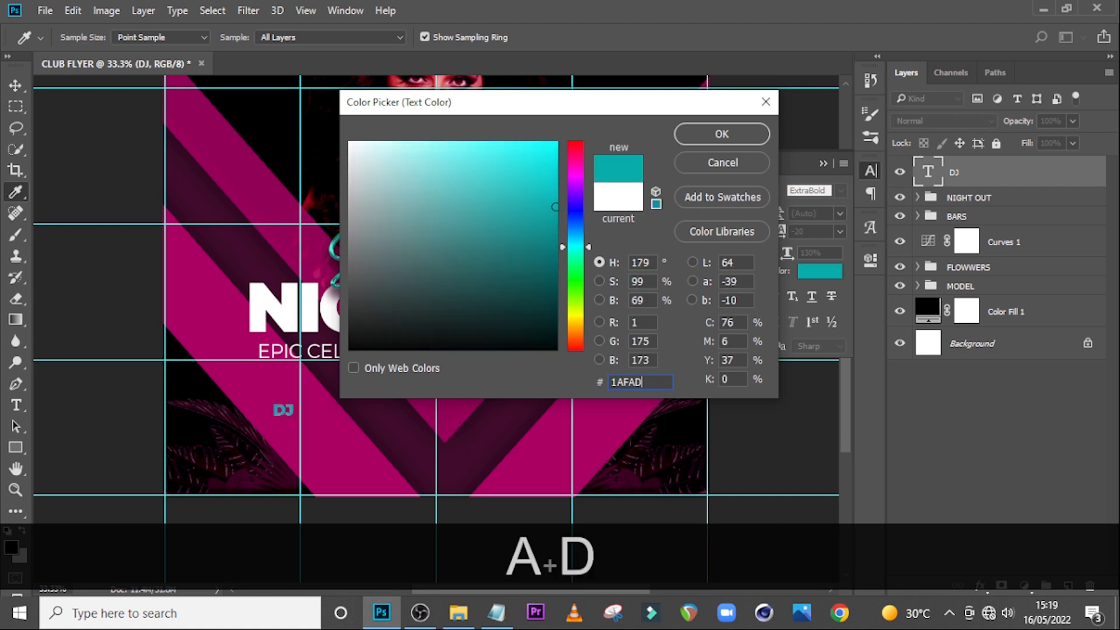
left_click(711, 133)
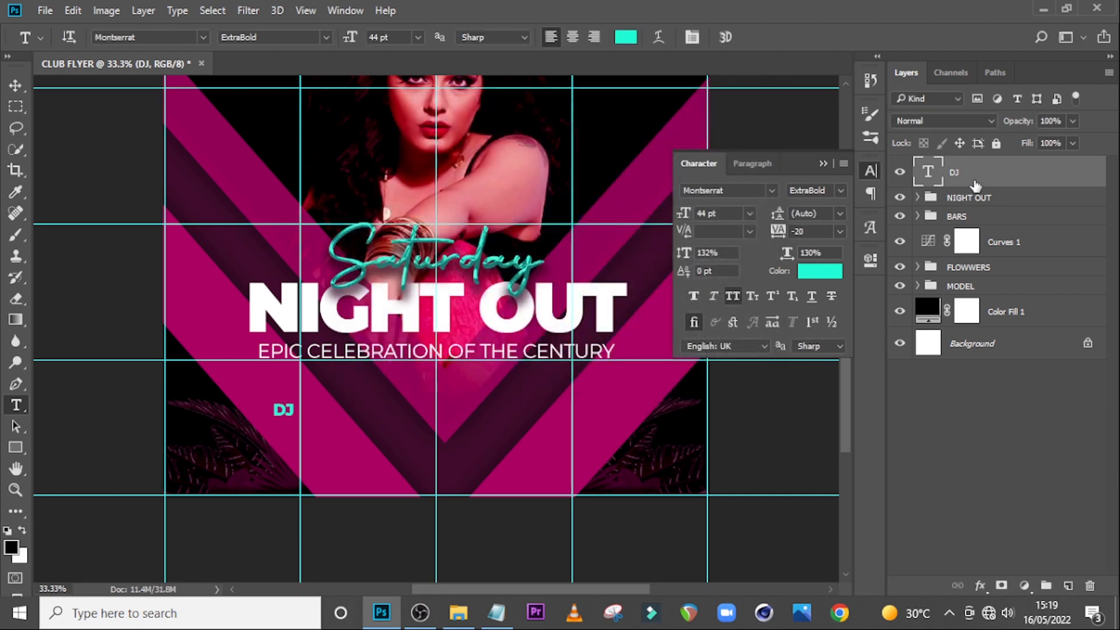
key("ctrl")
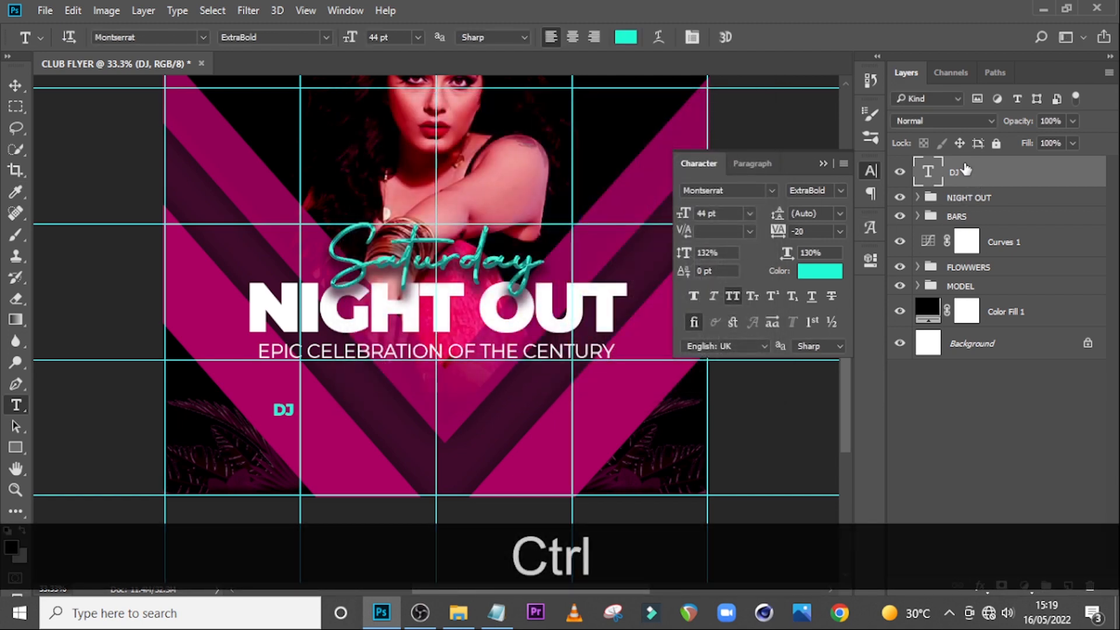
left_click(759, 164)
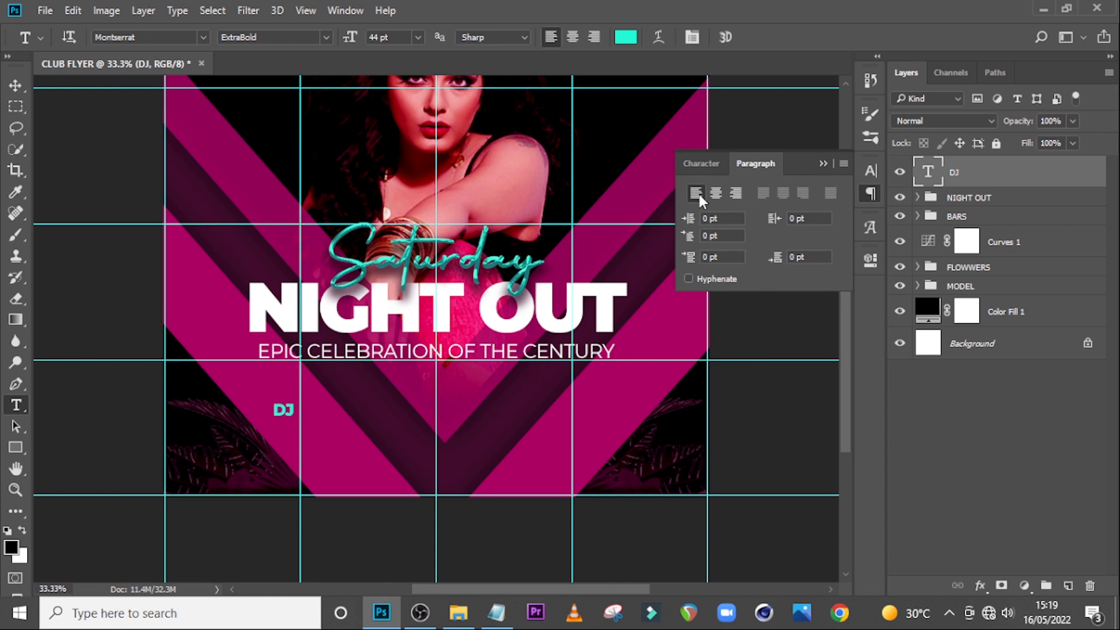
left_click(822, 163)
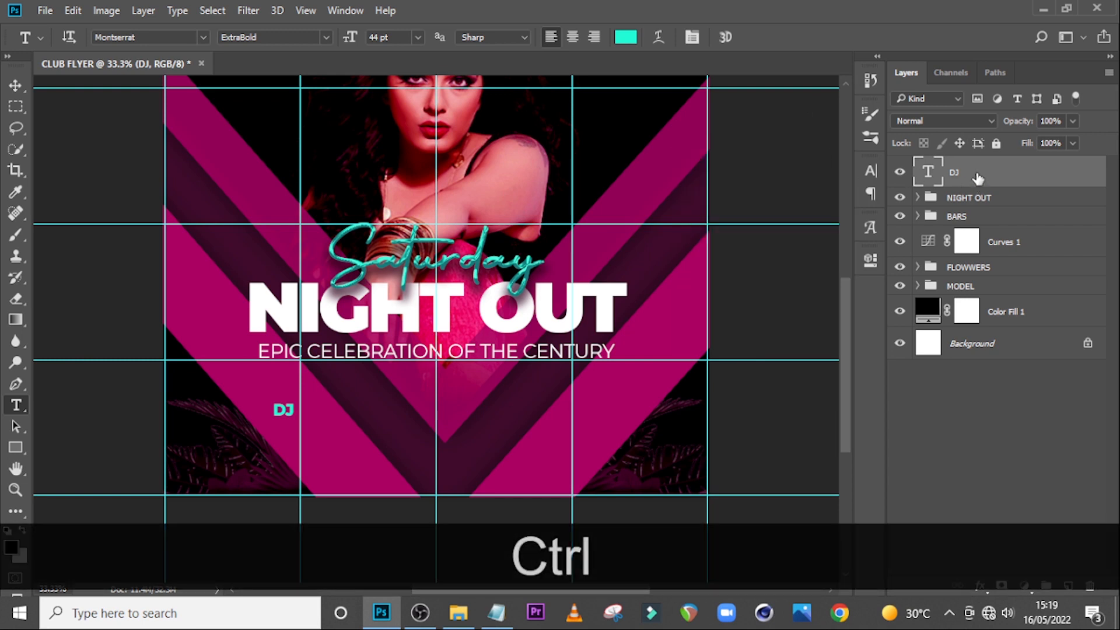
- Duplicate the DJ text layer and place the copy directly beneath the original
key("ctrl+j")
key("shift")
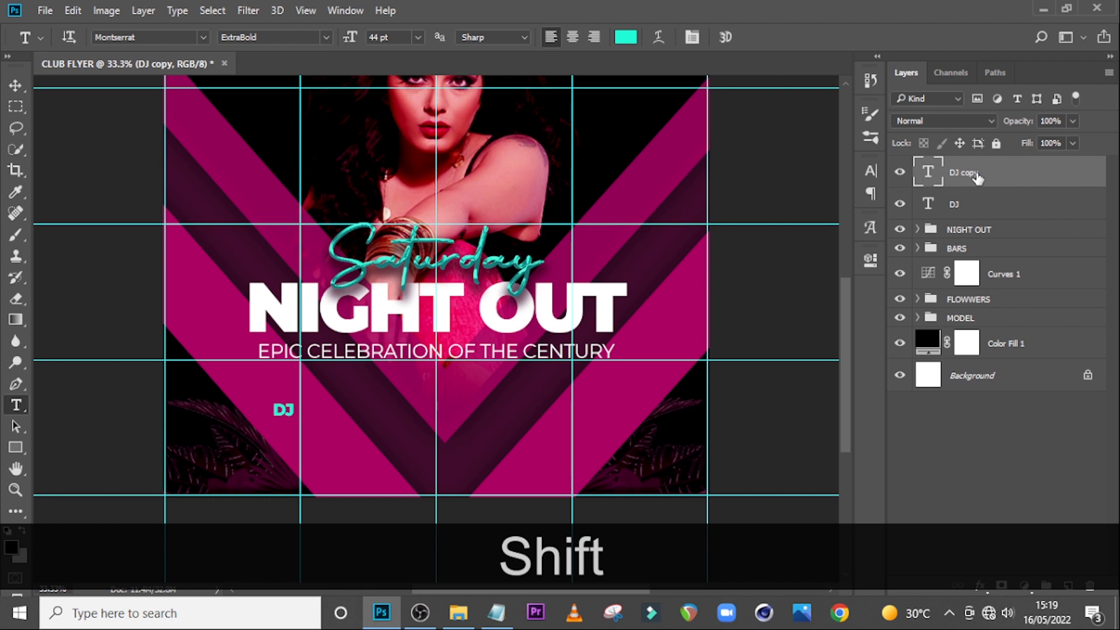
key("v")
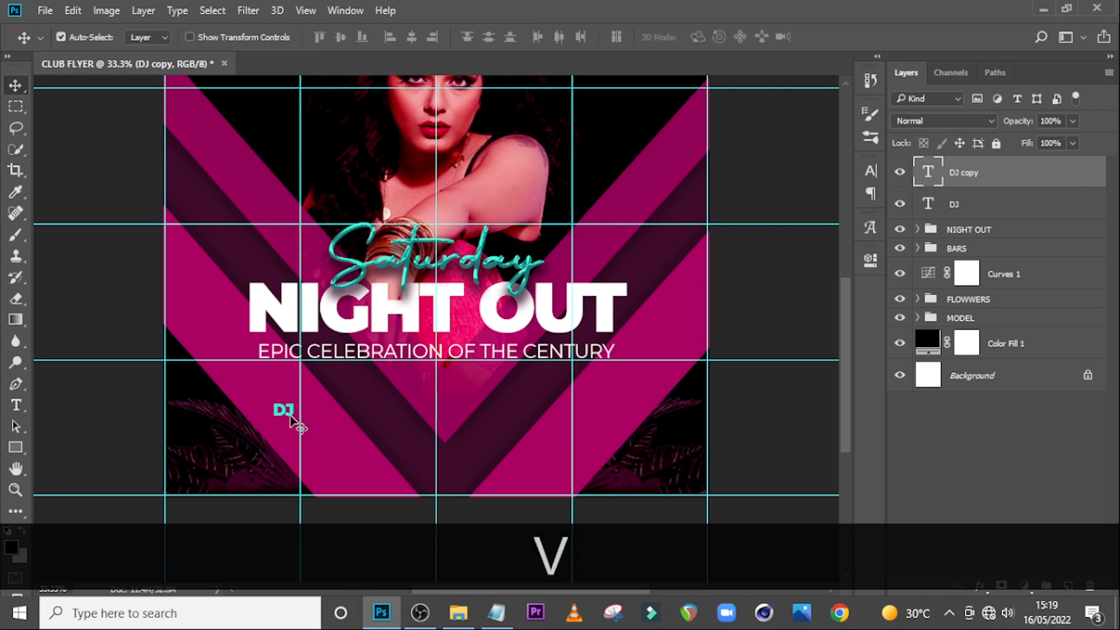
left_click_drag(291, 418, 294, 433)
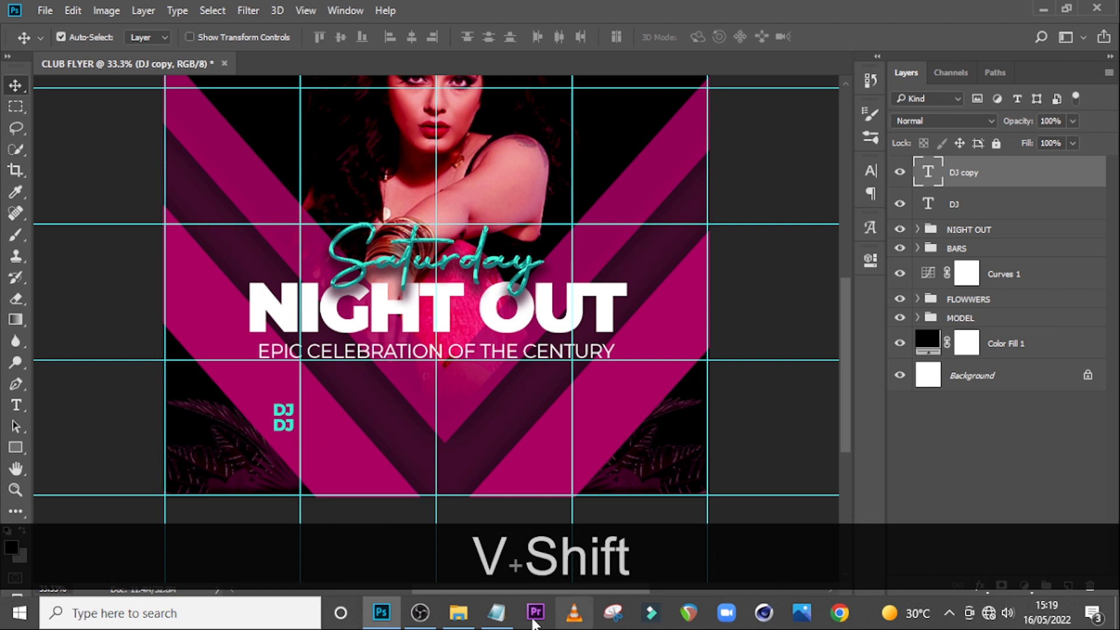
- Switch to 120.txt in Notepad, copy the DJ's name from the line below "dj" and return to the flyer in Photoshop
left_click(497, 613)
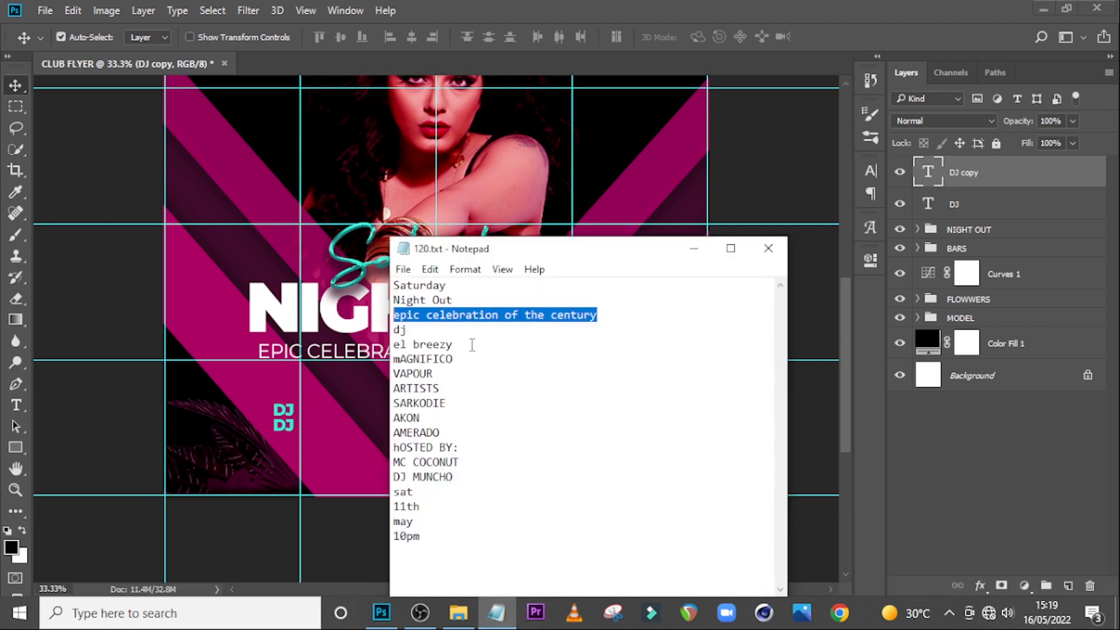
left_click_drag(472, 345, 394, 345)
key("ctrl+c")
left_click(940, 145)
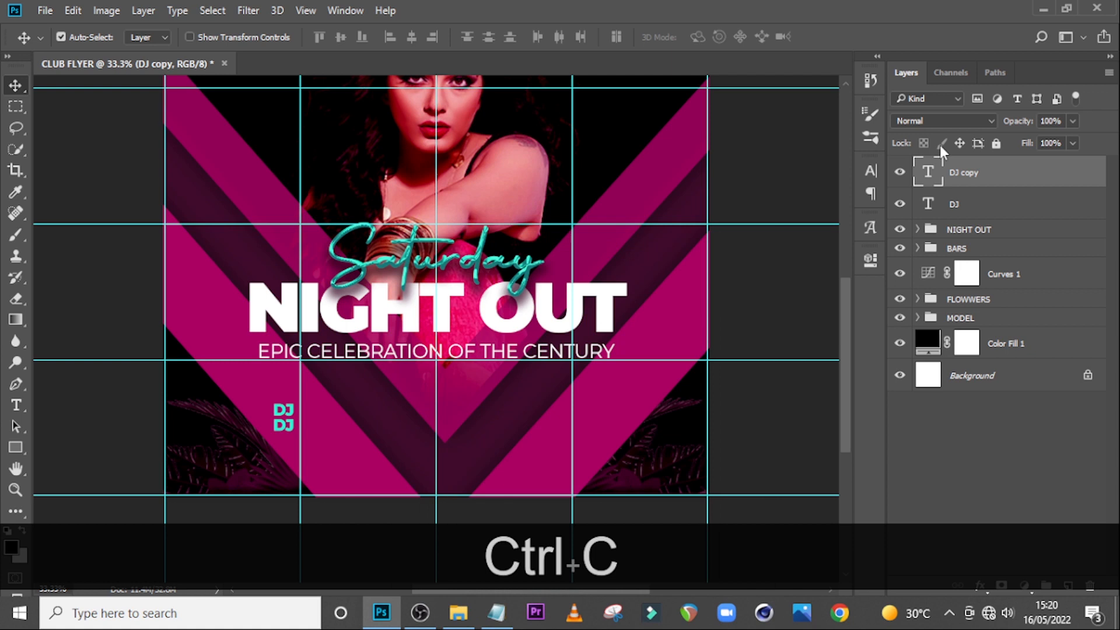
- Replace the text of the duplicated DJ layer with the copied first DJ's name
double_click(928, 175)
key("ctrl+v")
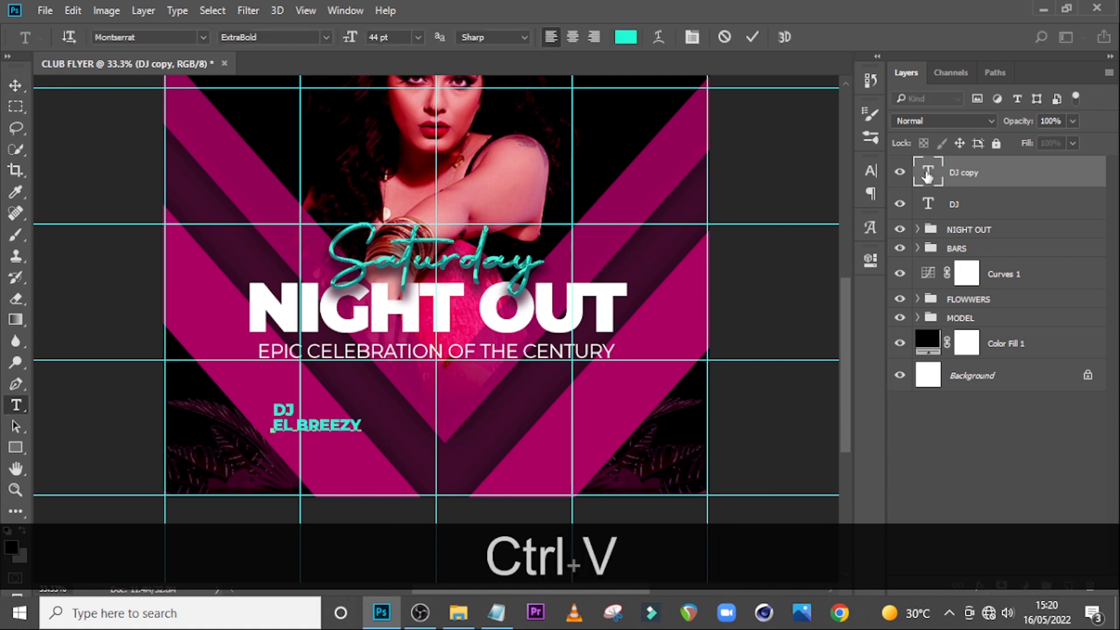
key("ctrl+Return")
- Right-align the first DJ's name and place it directly beneath the DJ heading with their right edges lined up
left_click(870, 170)
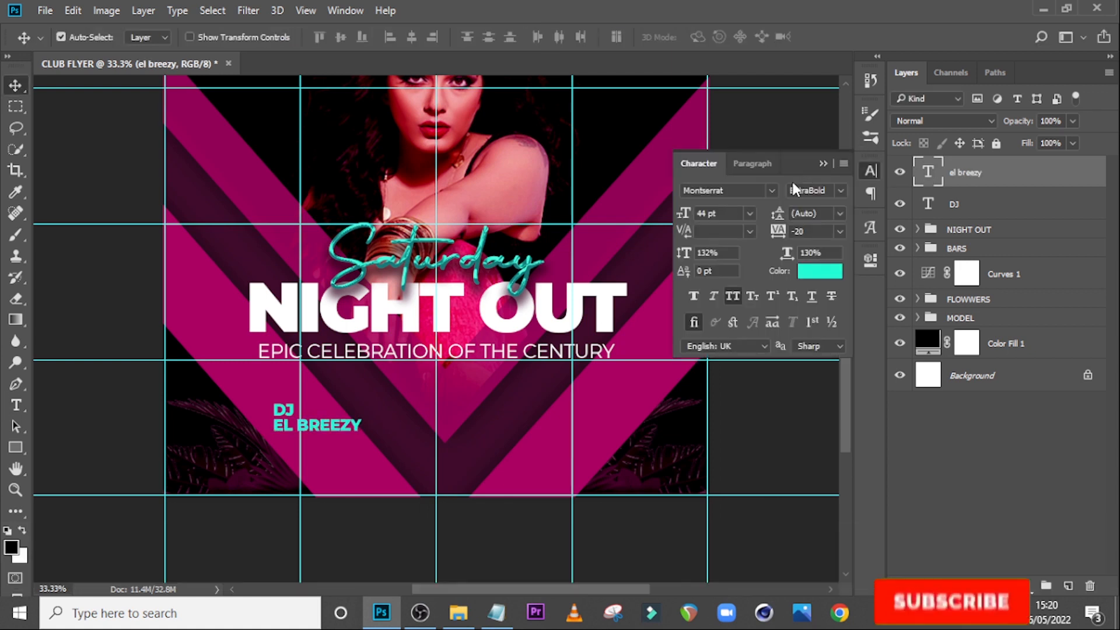
left_click(758, 164)
left_click(736, 195)
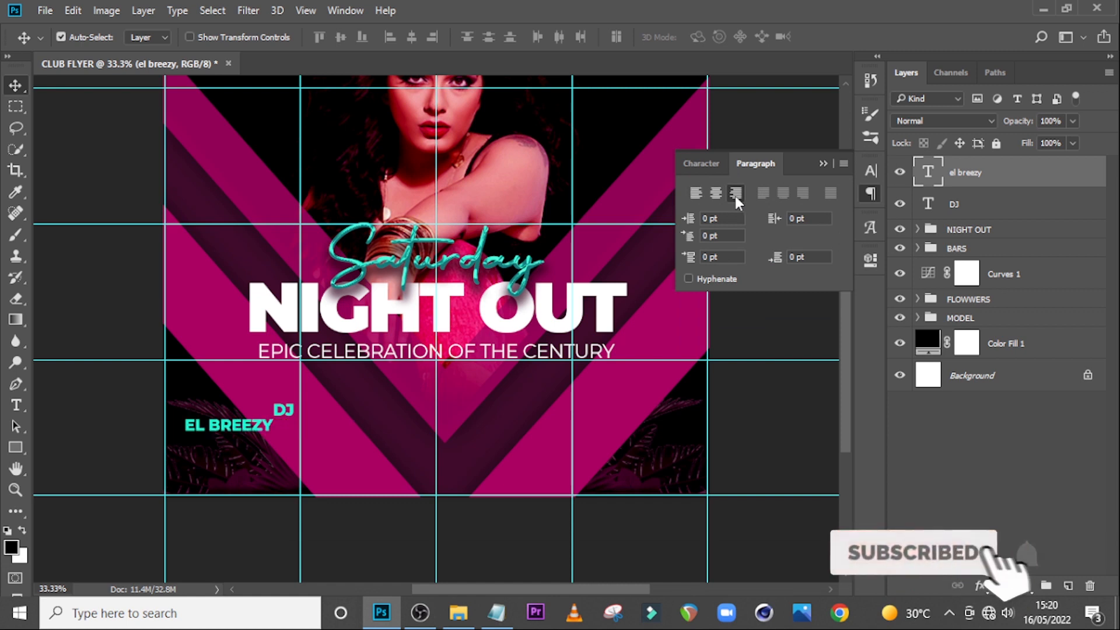
left_click_drag(244, 433, 265, 432)
key("shift+Down")
key("shift+Down")
key("shift+Down")
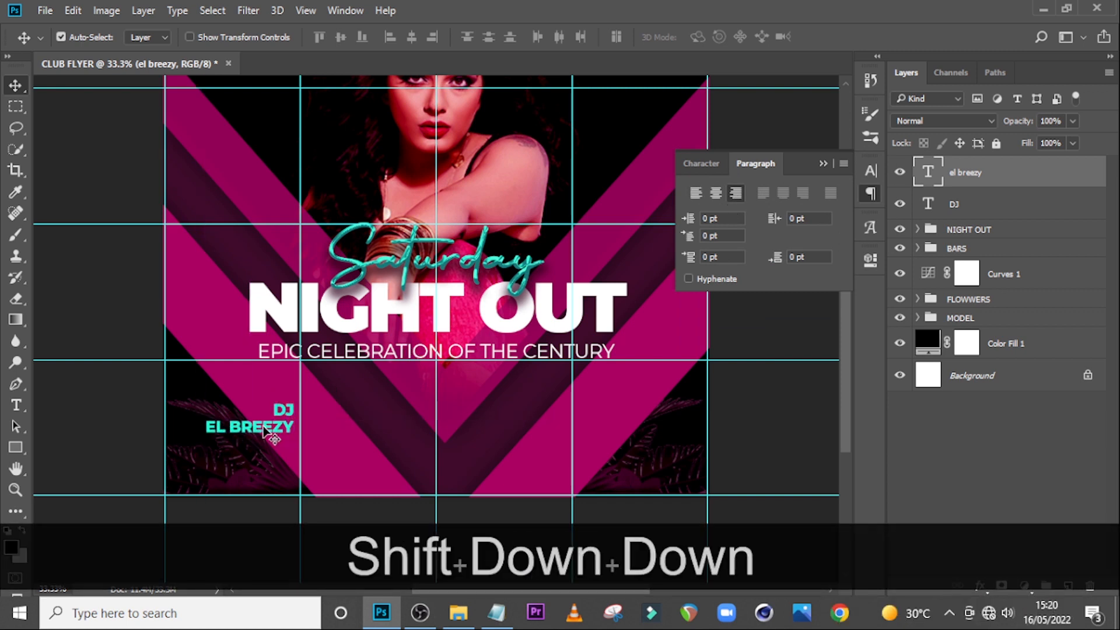
- Set the first DJ's name to Montserrat Medium and colour it white, FFFFFF
left_click(699, 164)
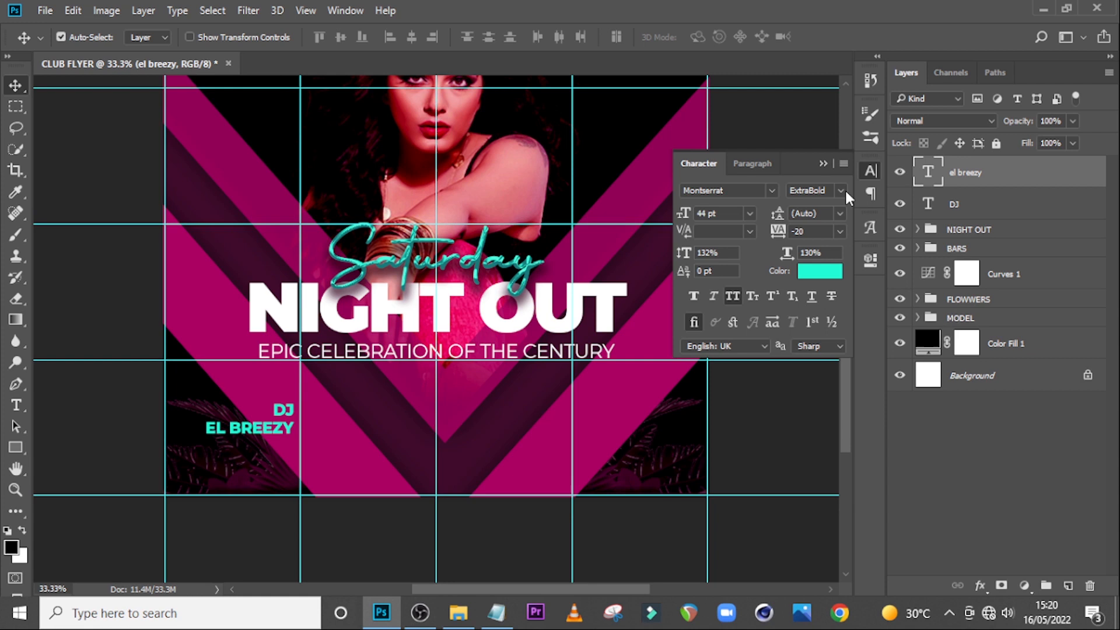
left_click(848, 195)
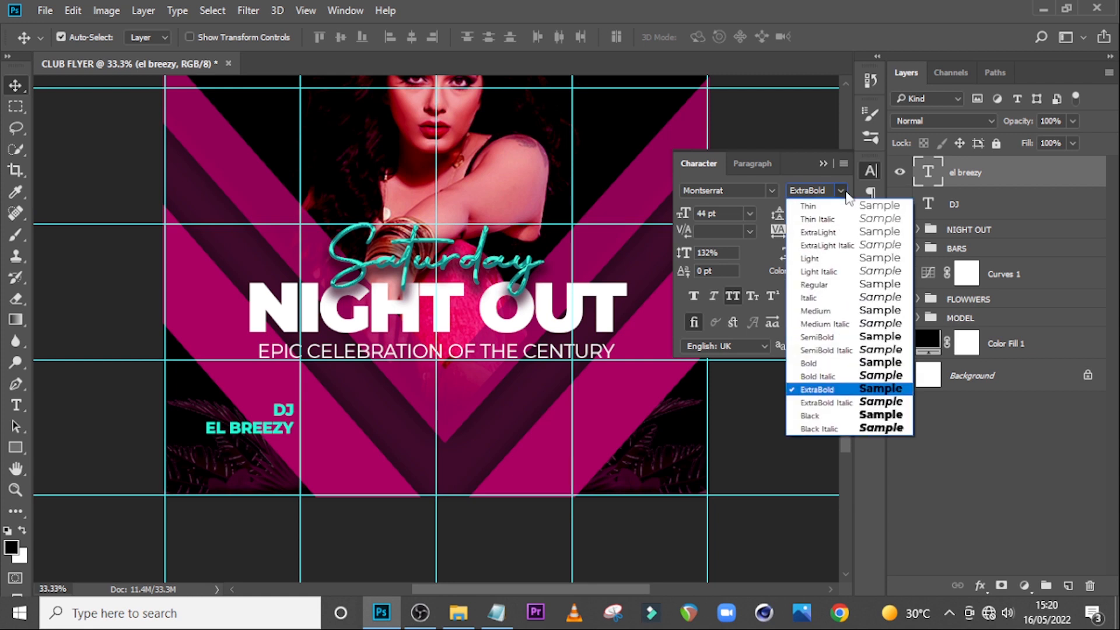
left_click(815, 311)
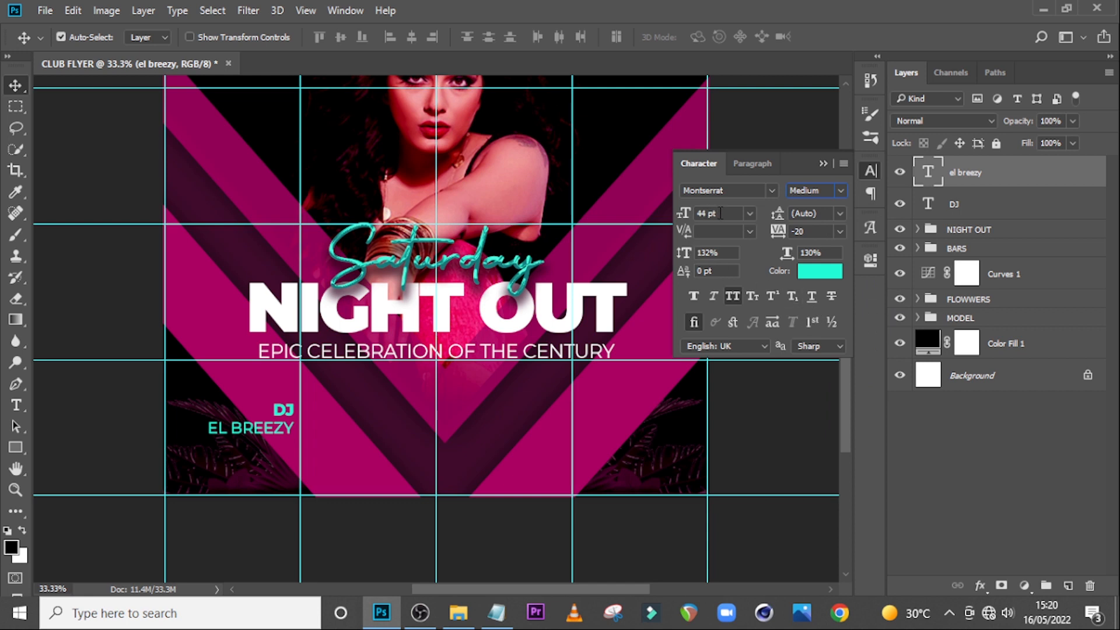
key("Return")
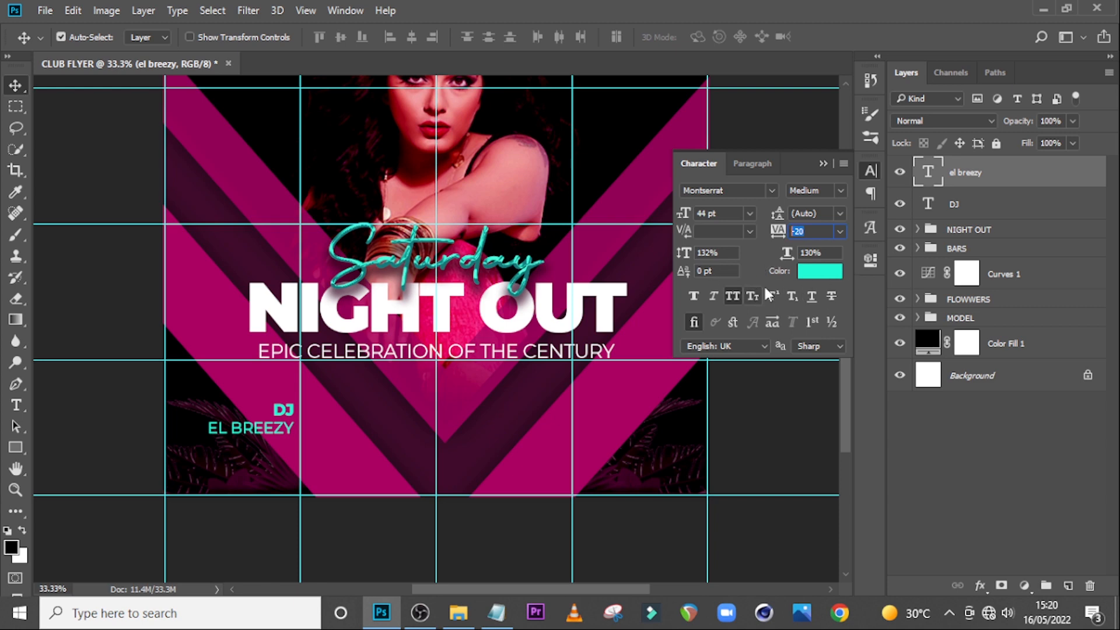
left_click(810, 274)
type("ffffff")
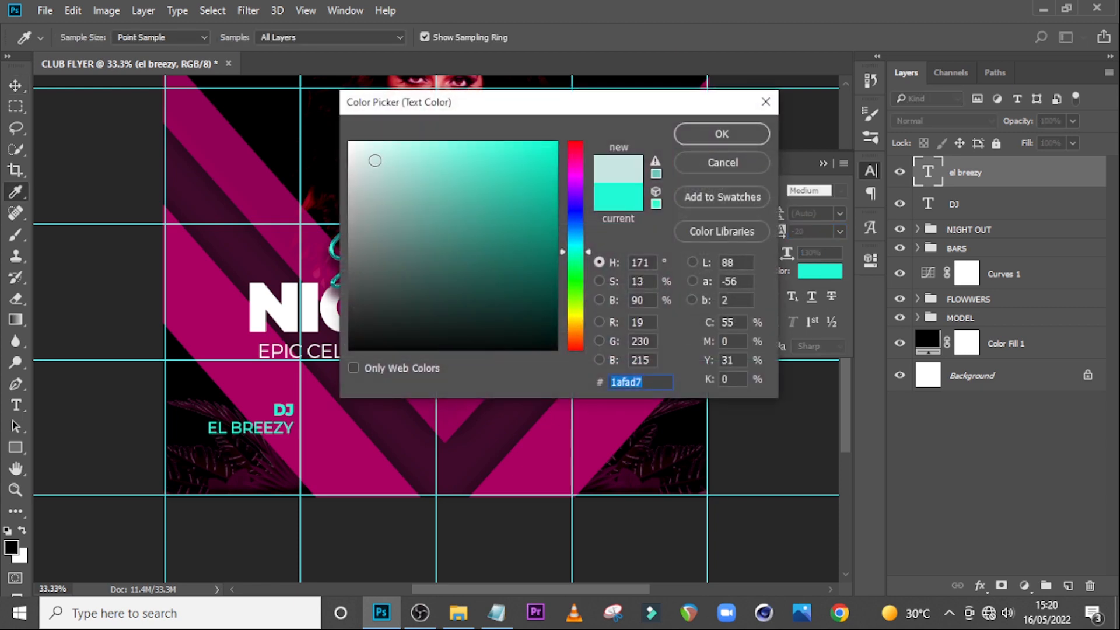
left_click(722, 133)
key("v")
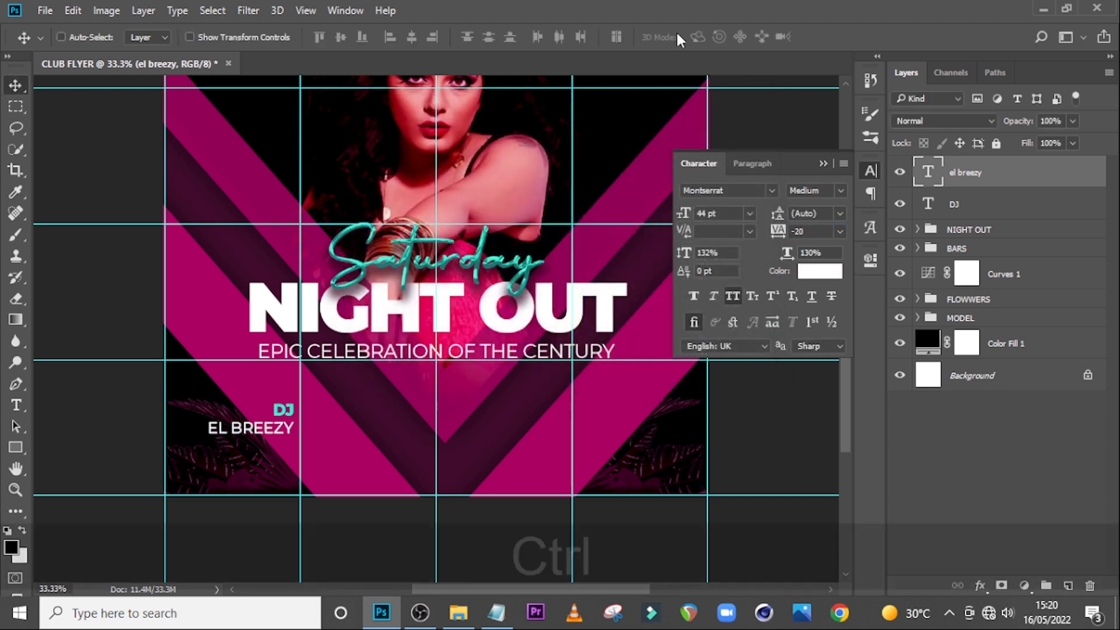
- Duplicate the first DJ's name layer and place the copy directly beneath the original
key("ctrl+j")
left_click_drag(251, 426, 253, 444)
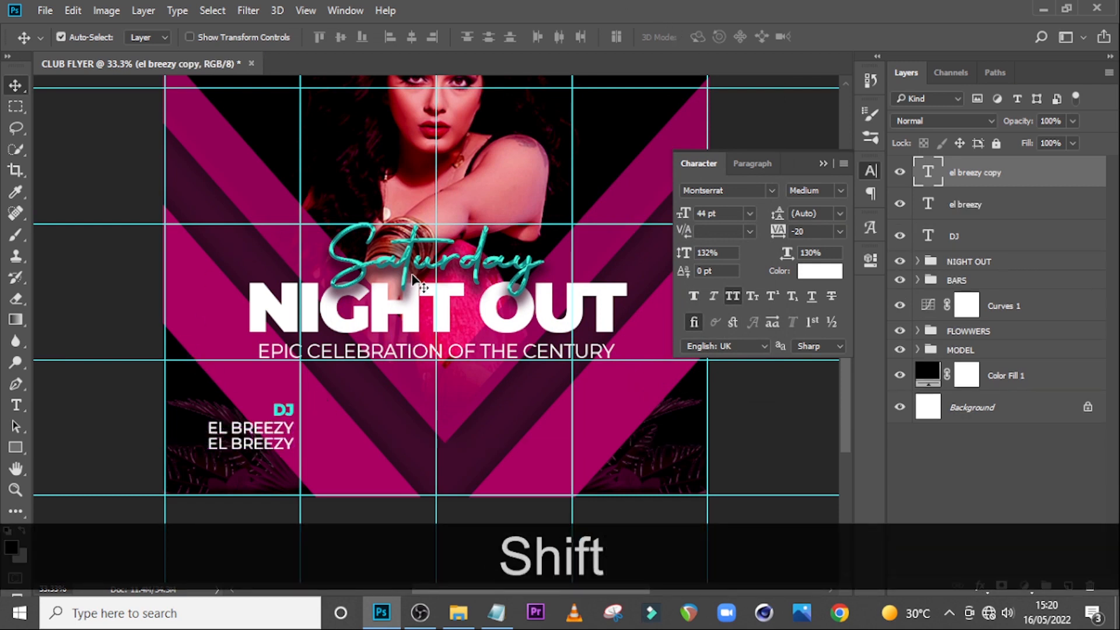
scroll(175, 511, "up", 1)
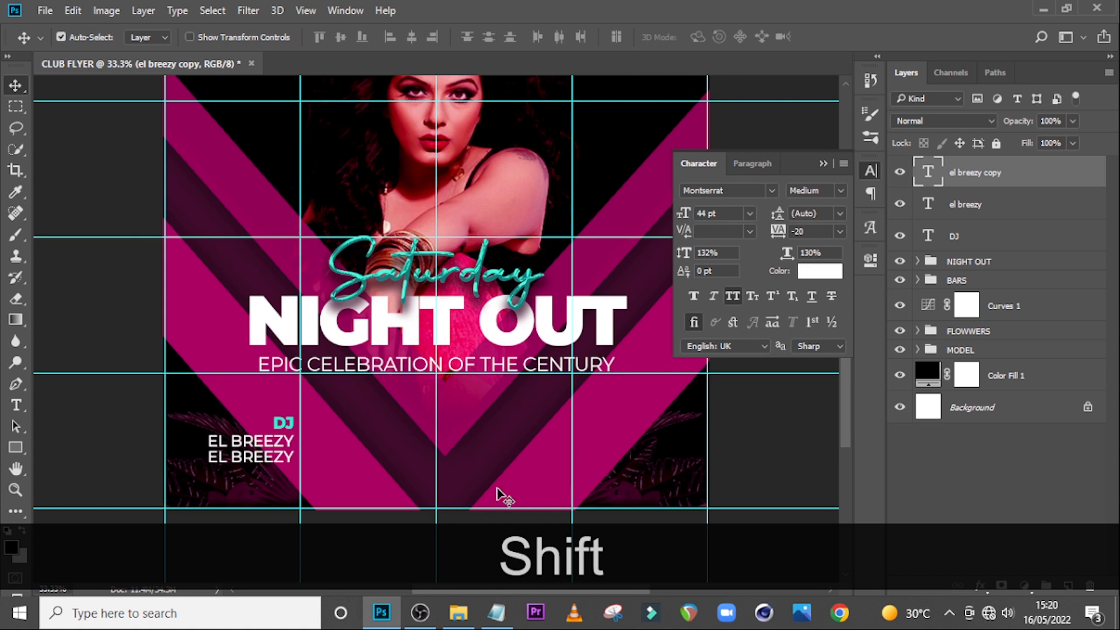
- Switch to 120.txt in Notepad, copy the second DJ's name and return to the flyer in Photoshop
left_click(496, 613)
left_click_drag(457, 362, 369, 365)
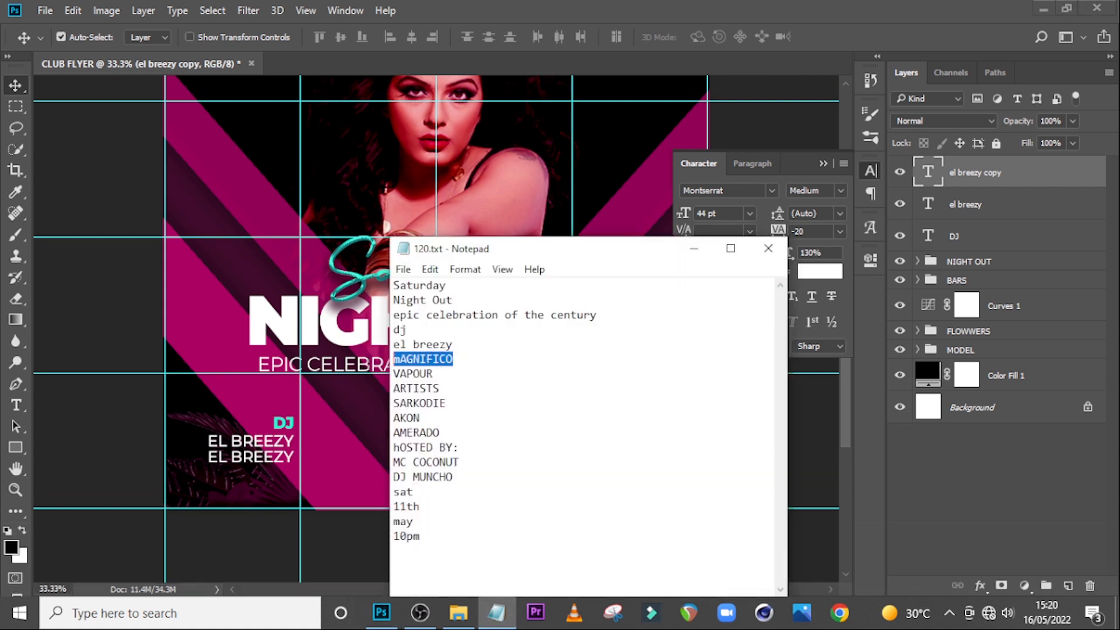
key("ctrl+c")
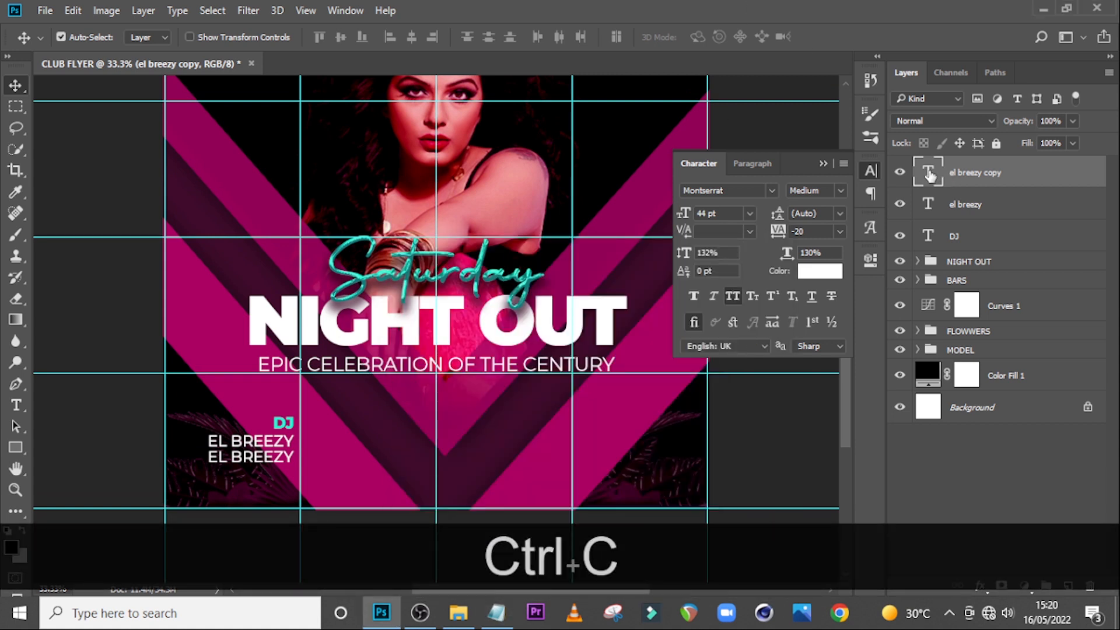
- Replace the text of the duplicated name layer with the copied second DJ's name
double_click(928, 173)
key("ctrl+v")
left_click(925, 167)
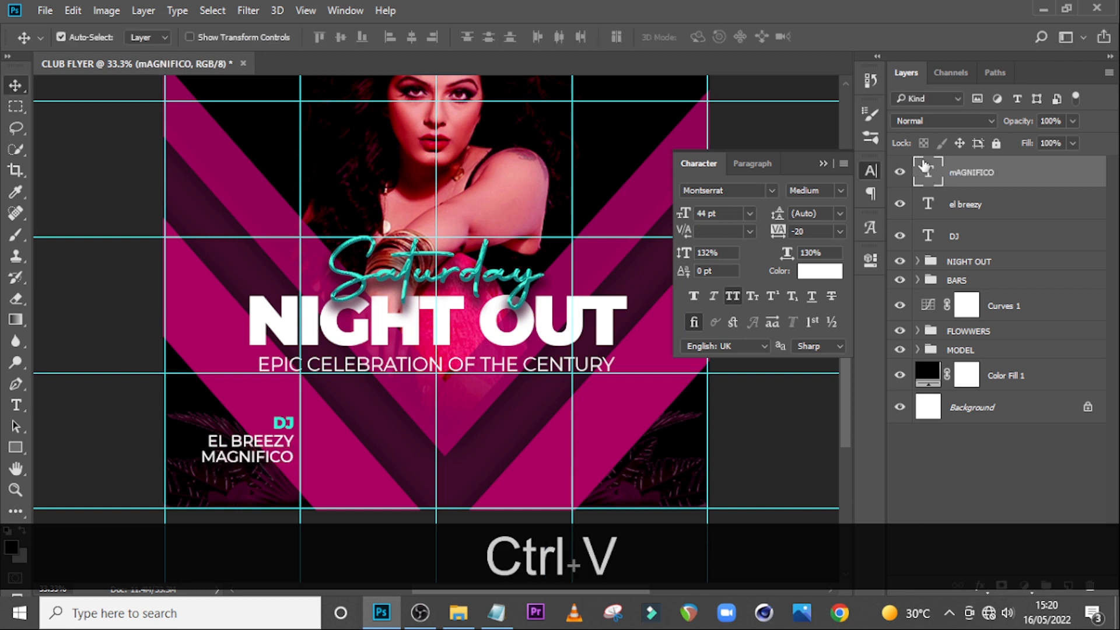
- Nudge the second DJ's name down slightly, and duplicate it directly beneath with the same line spacing
key("Down")
key("Down")
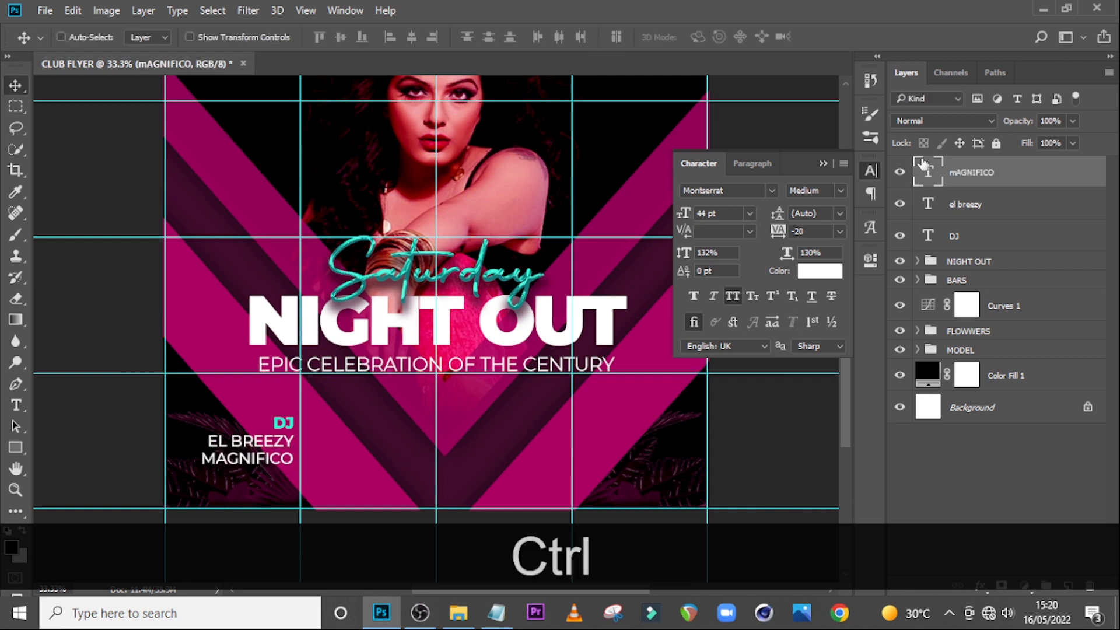
key("ctrl+j")
left_click_drag(263, 465, 263, 483)
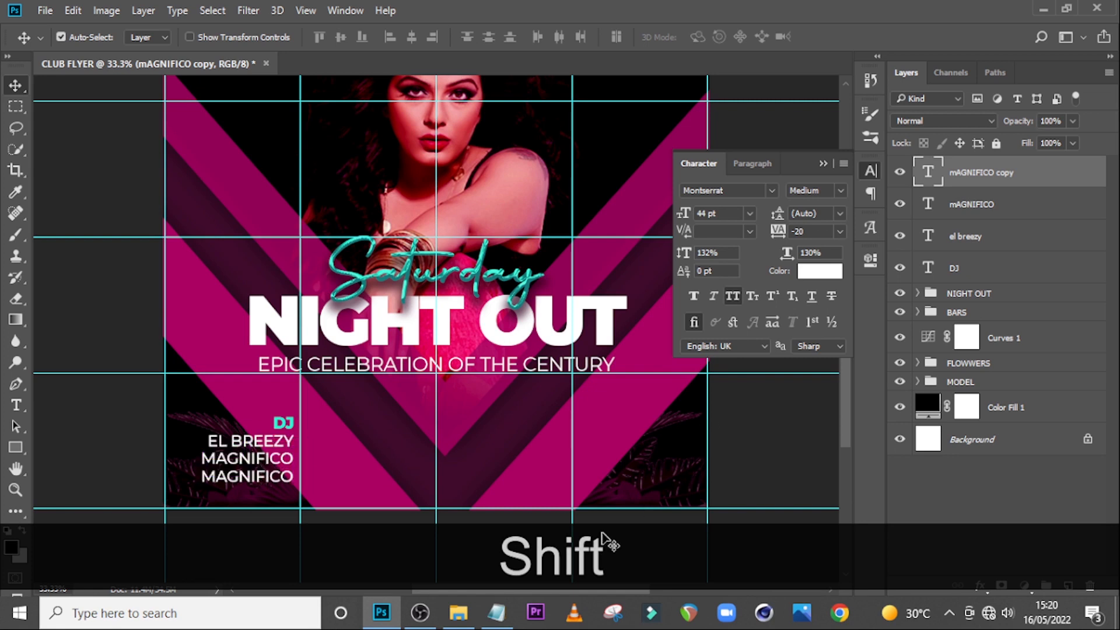
- Switch to 120.txt in Notepad, copy the third DJ's name from the line above ARTISTS and return to Photoshop
left_click(497, 613)
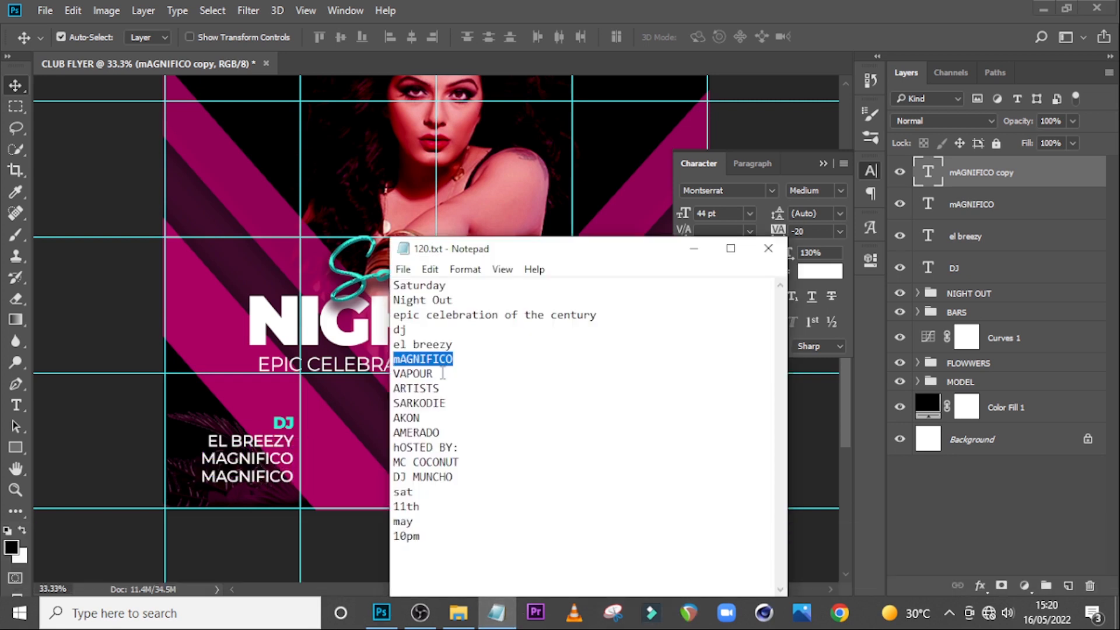
left_click_drag(443, 374, 392, 374)
key("ctrl+c")
left_click(535, 8)
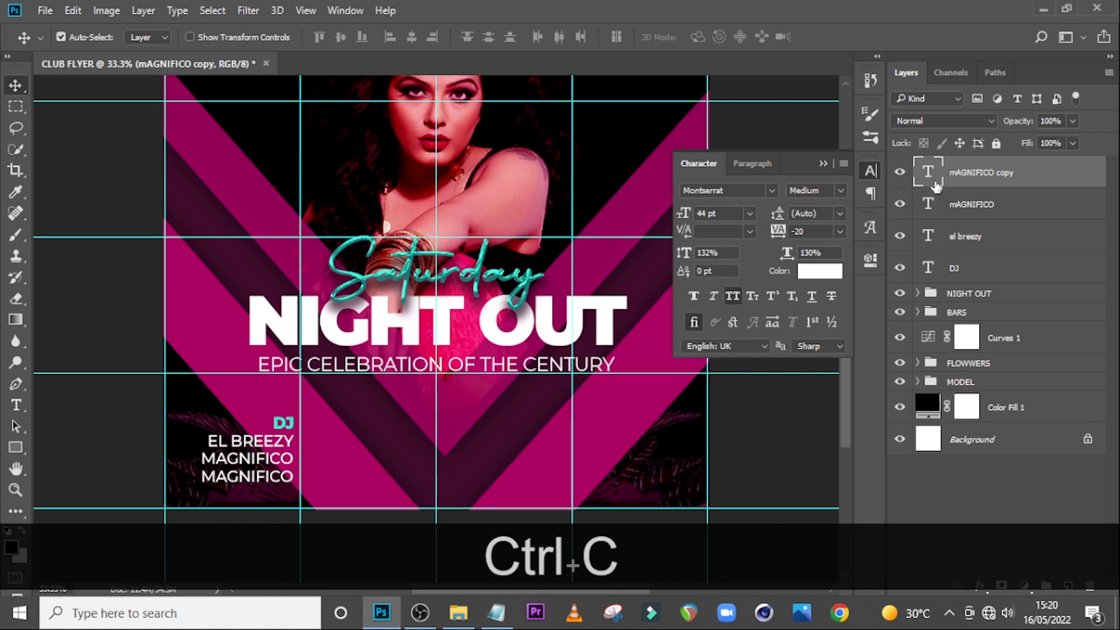
- Replace the text of the lowest name in the line-up with the copied third DJ's name
double_click(928, 172)
key("ctrl+v")
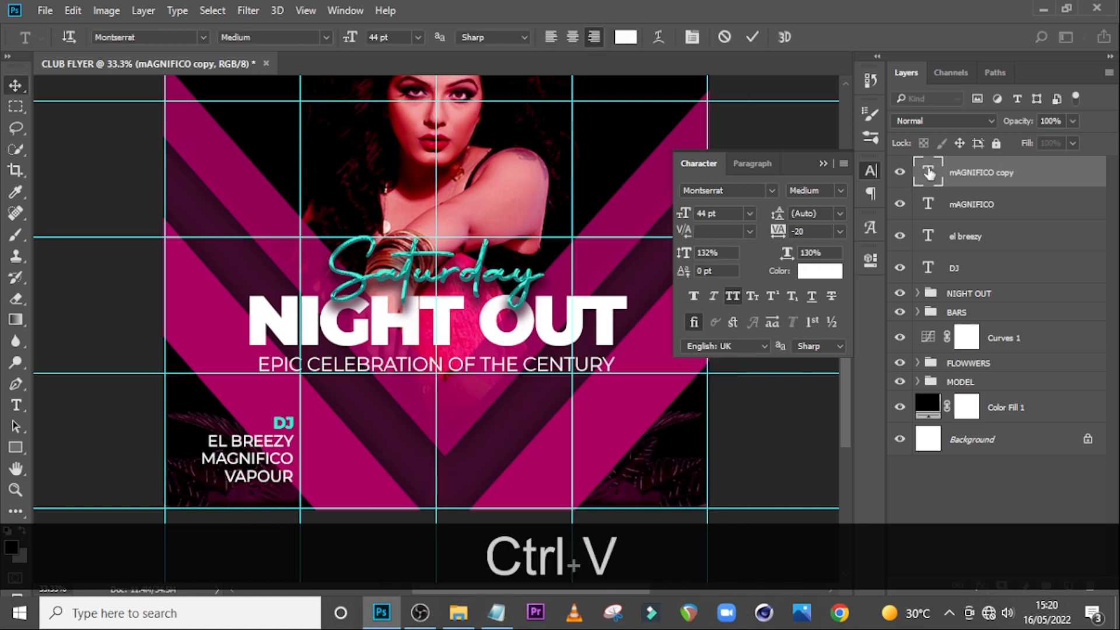
left_click(919, 178)
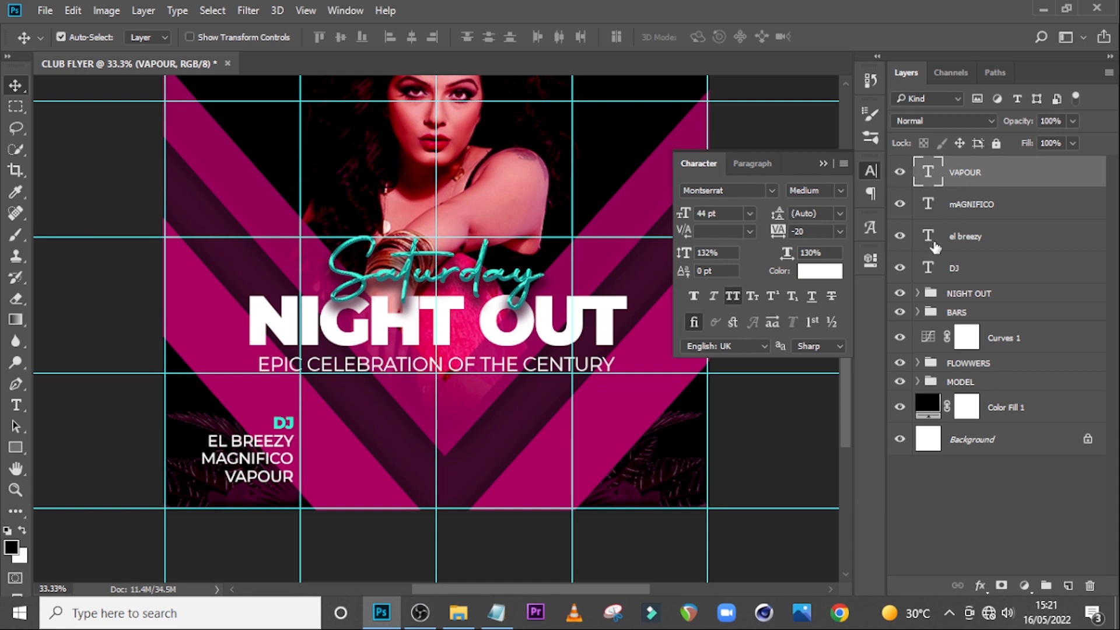
- Draw a thin vertical rectangle about 7 px wide and 277 px high to the right of the DJ line-up
left_click(979, 209)
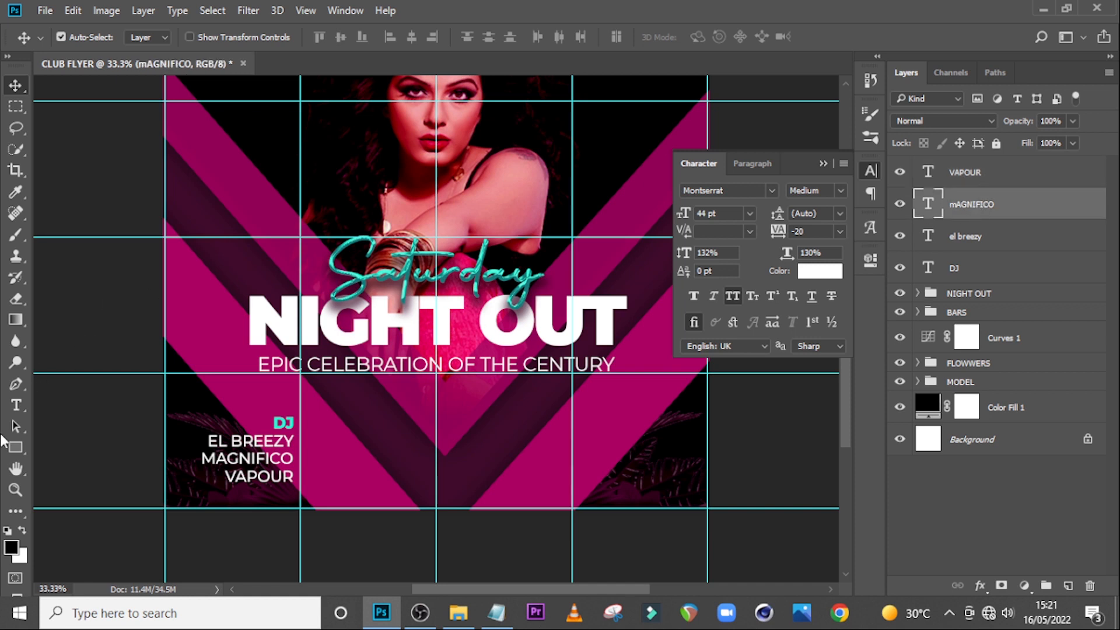
left_click(15, 451)
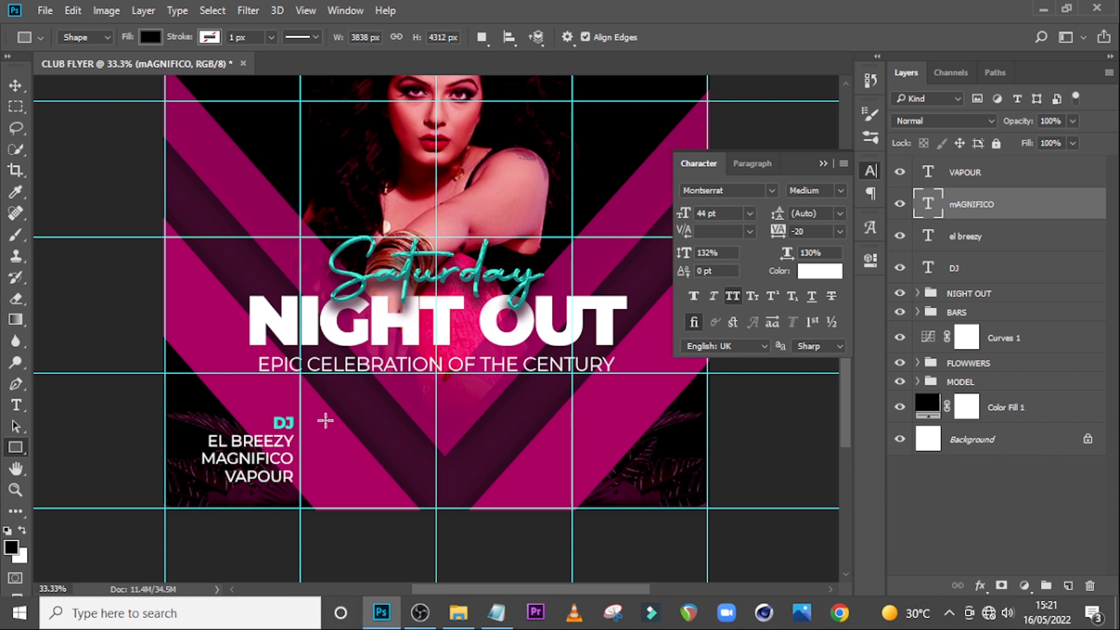
left_click_drag(325, 421, 325, 489)
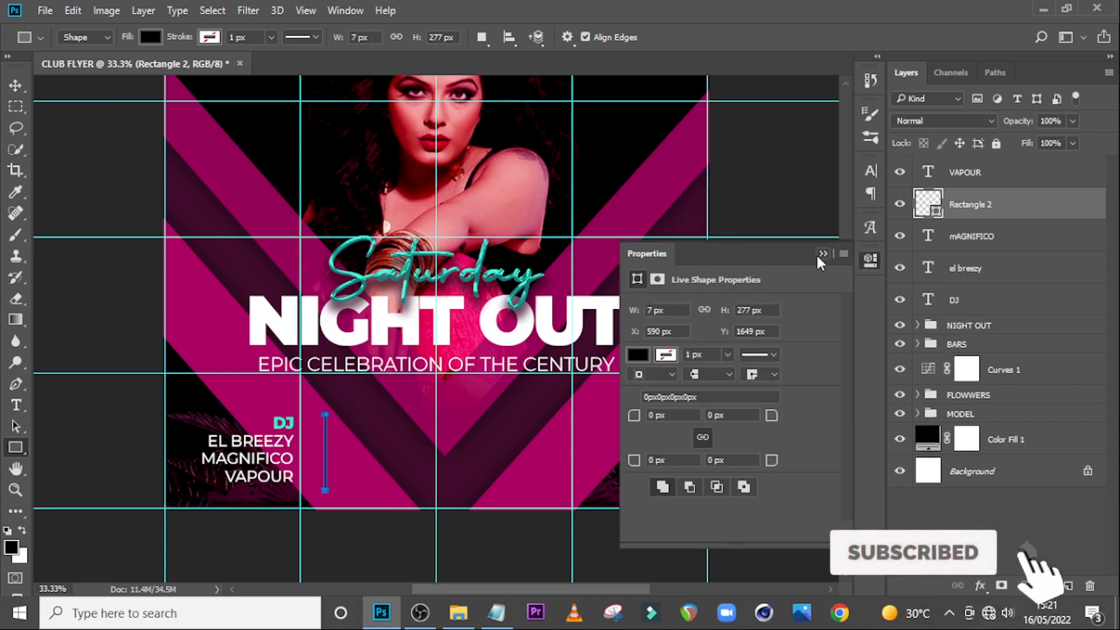
- Move the thin vertical rectangle left until it stands close beside the right-aligned DJ names
key("v")
key("shift+Left")
key("shift+Left")
key("shift+Left")
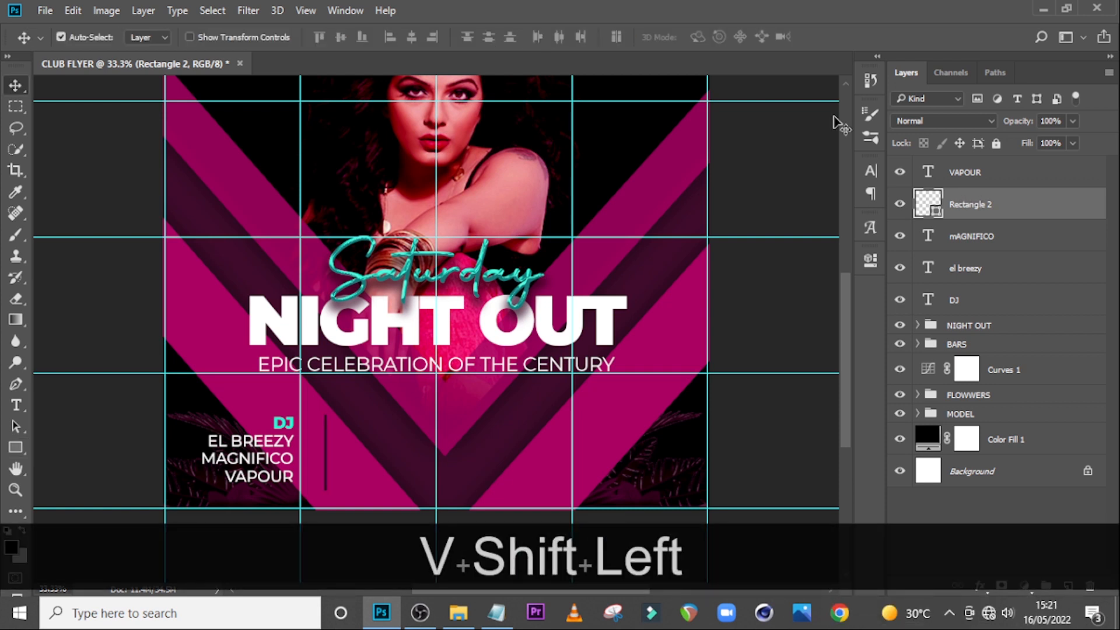
key("shift+Left")
key("shift+Left")
key("shift+Left")
key("shift+Left")
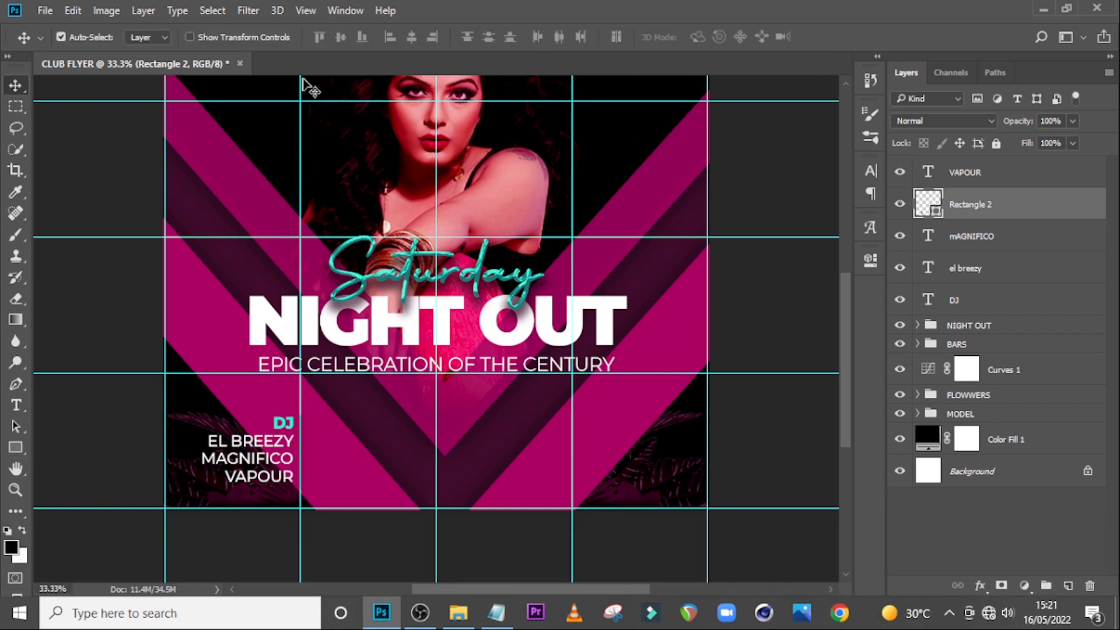
- Change the fill of the vertical divider rectangle to white
key("u")
left_click(150, 38)
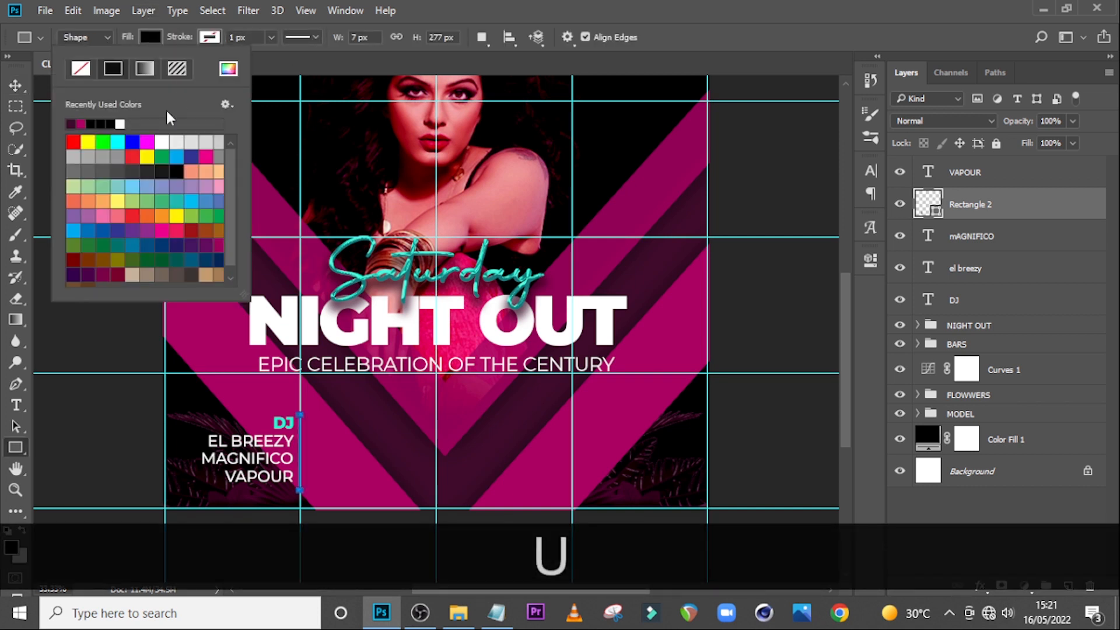
left_click(120, 125)
left_click(524, 8)
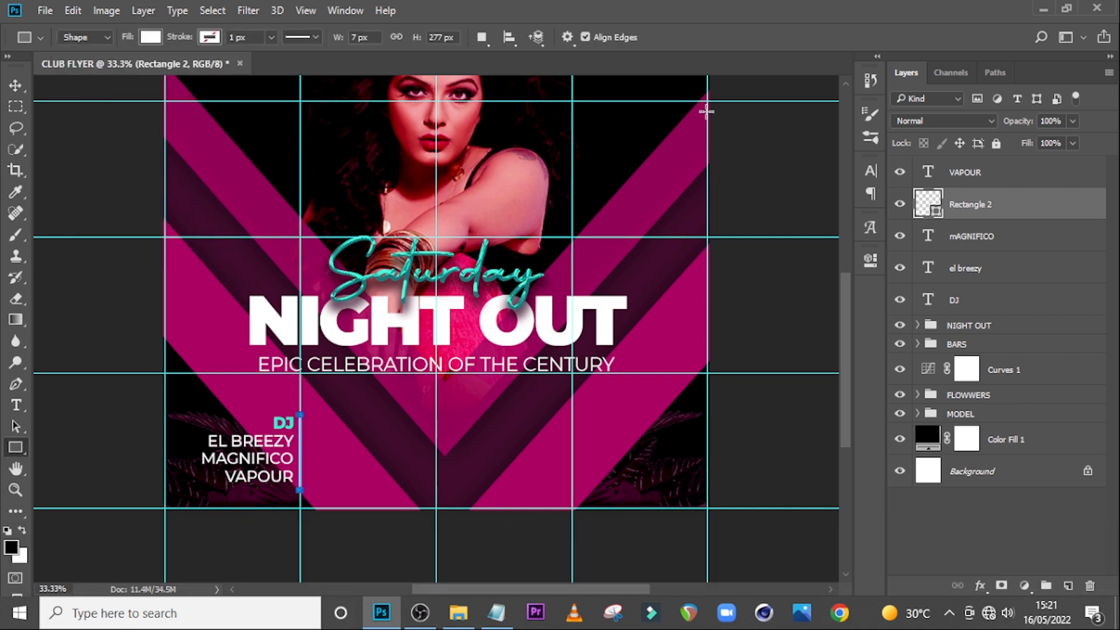
- Hide the guides and nudge the white divider line up slightly beside the DJ line-up
key("ctrl+h")
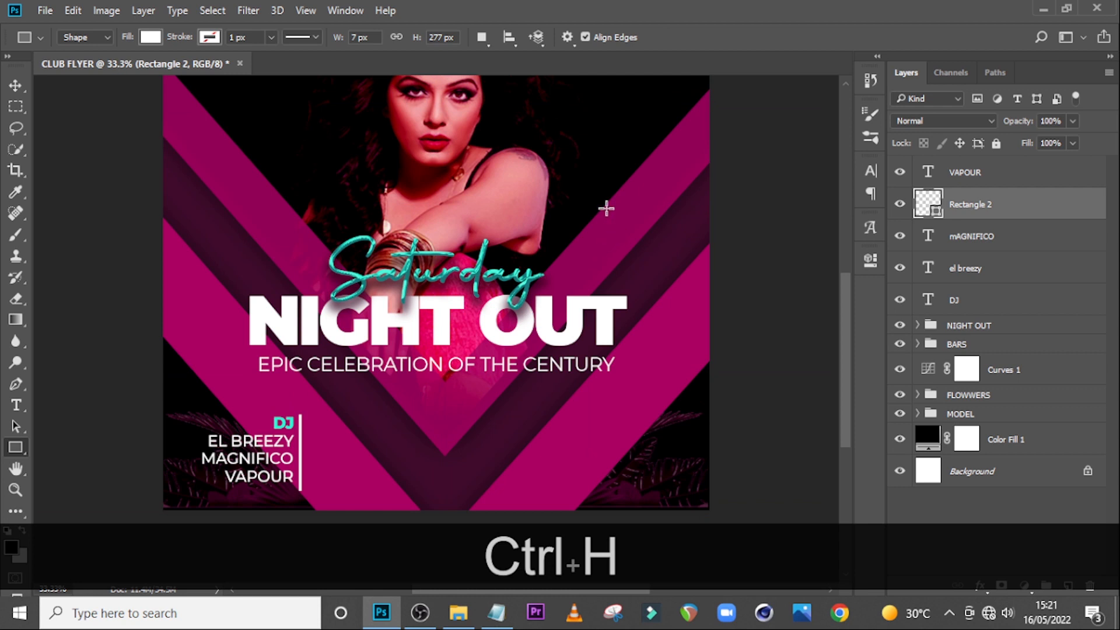
key("Up")
key("Up")
key("v")
key("Up")
key("Up")
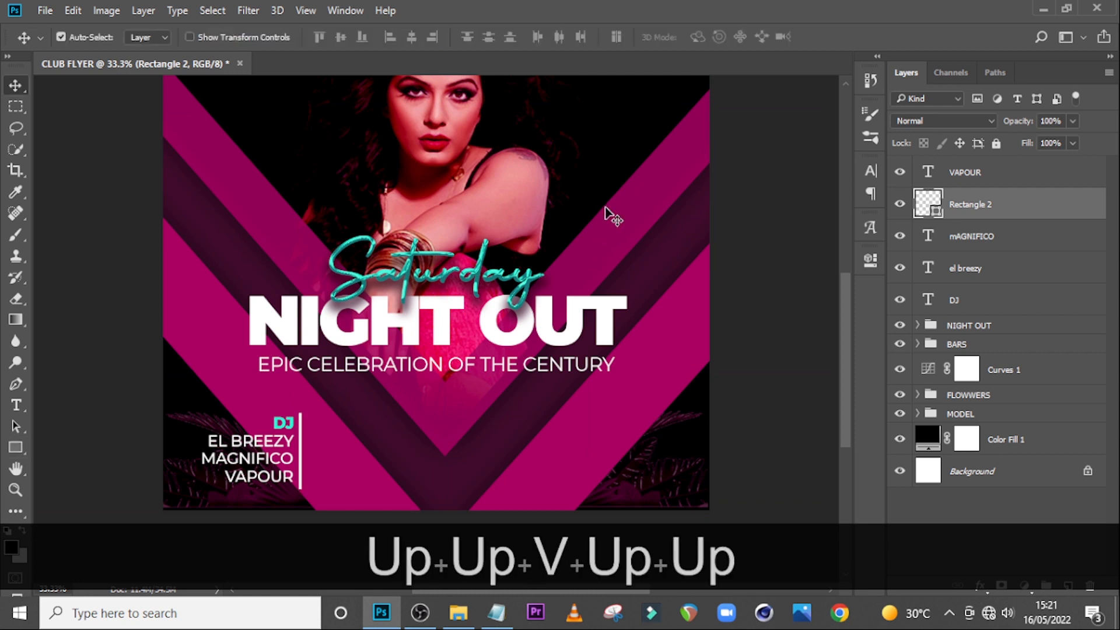
- Move the divider's layer above the text layers and group it with the DJ heading and the three names
left_click_drag(940, 204, 942, 175)
left_click(962, 205, "shift")
left_click(967, 244, "shift")
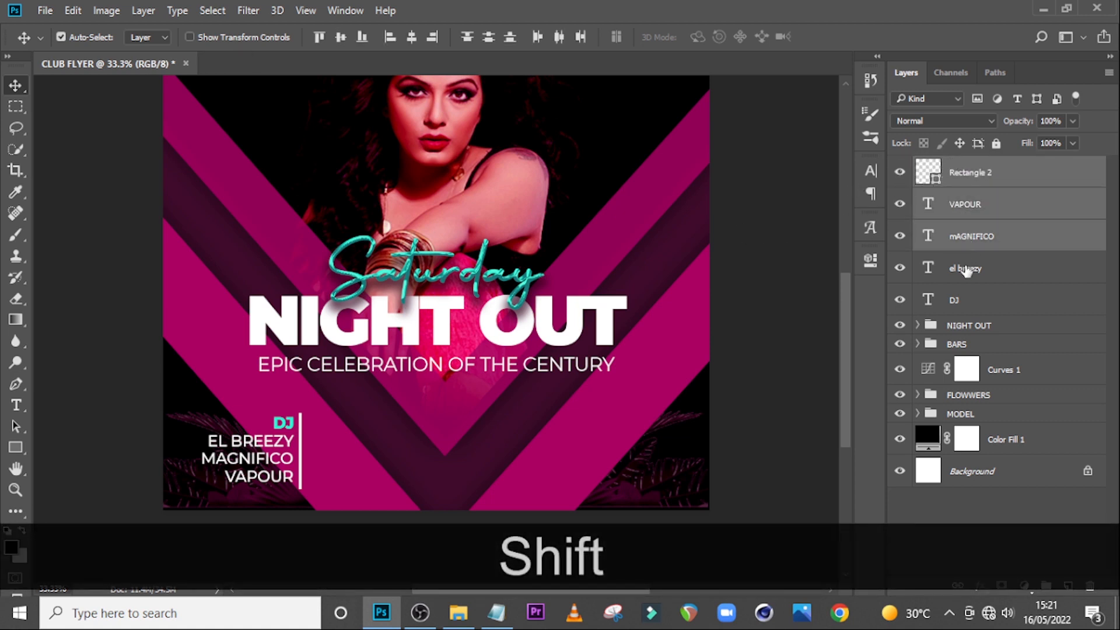
left_click(963, 269, "ctrl+shift")
left_click(964, 303, "shift")
key("ctrl+g")
- Rename the new line-up group as DJ
double_click(962, 166)
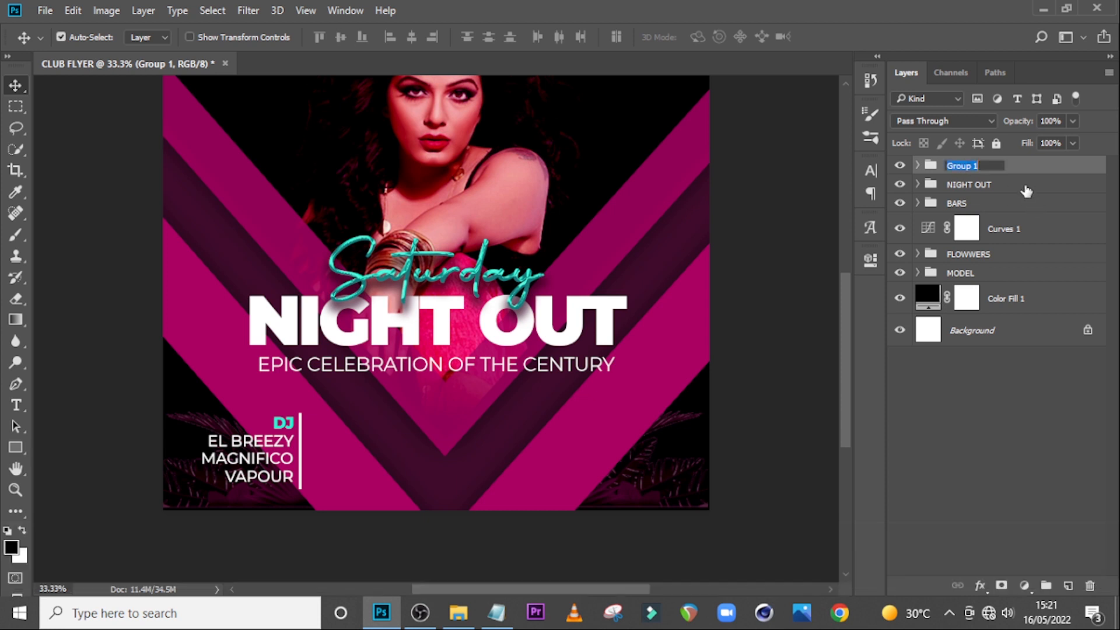
type("DJ")
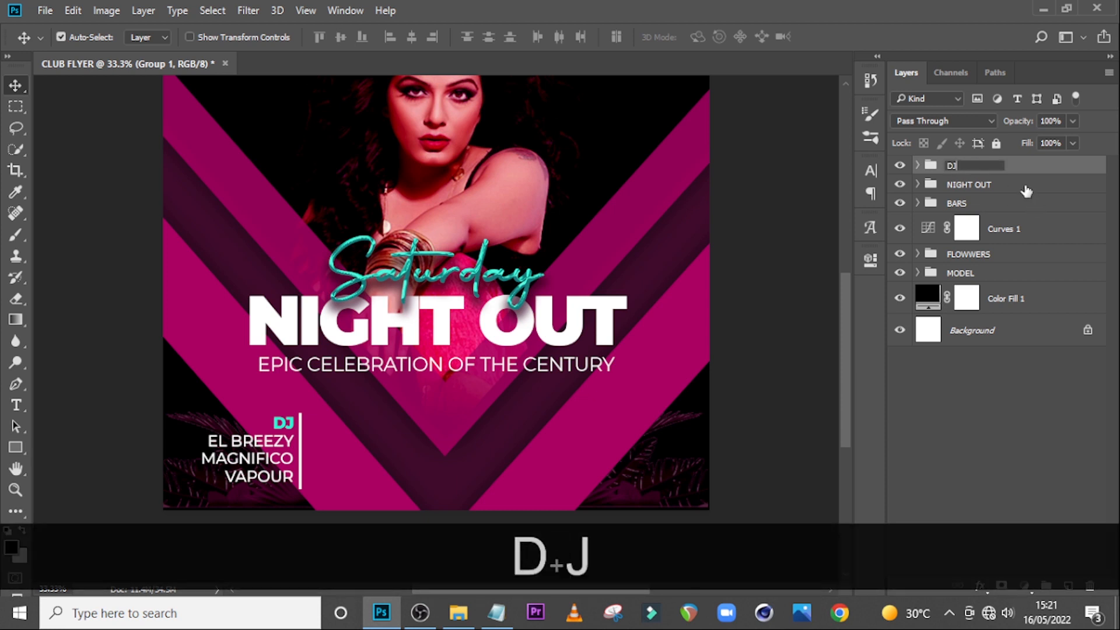
key("Return")
- Duplicate the DJ group, undo the stray move of one name, and collapse the duplicated group
key("ctrl+j")
left_click_drag(281, 461, 578, 460)
key("ctrl+shift+z")
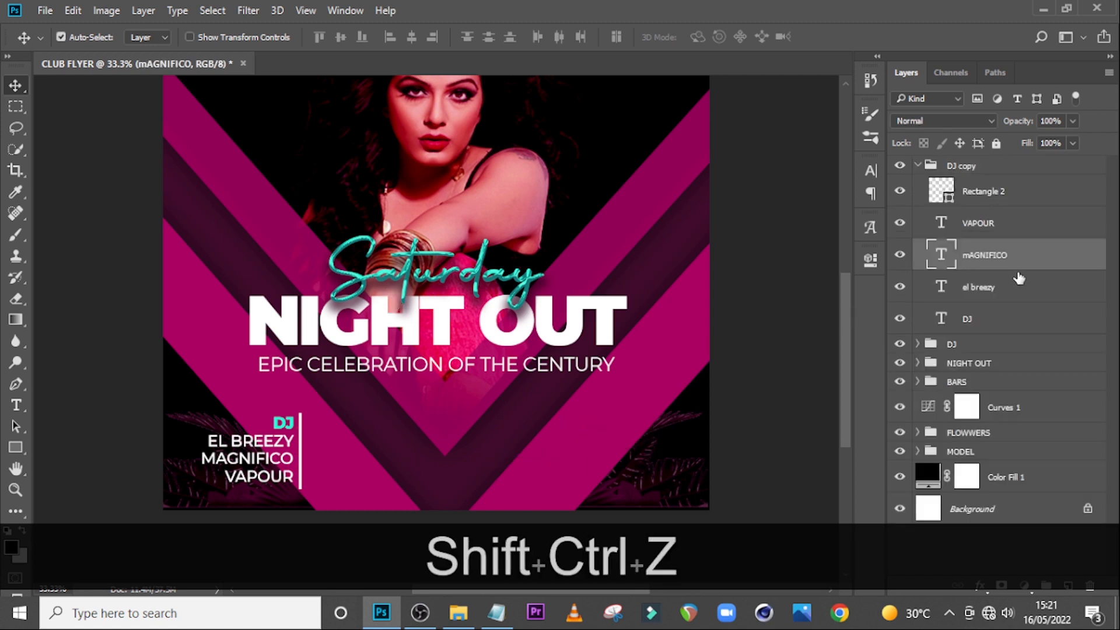
left_click(917, 166)
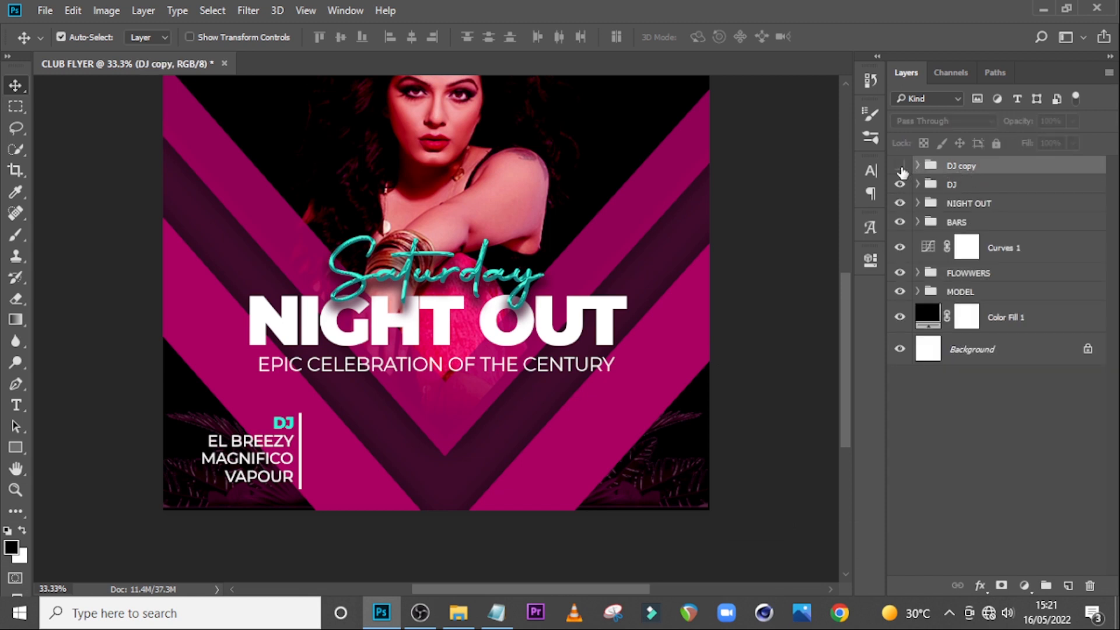
- Move the duplicated DJ line-up to the flyer's lower-right area and rename its group as ARTIST
left_click_drag(249, 472, 552, 467)
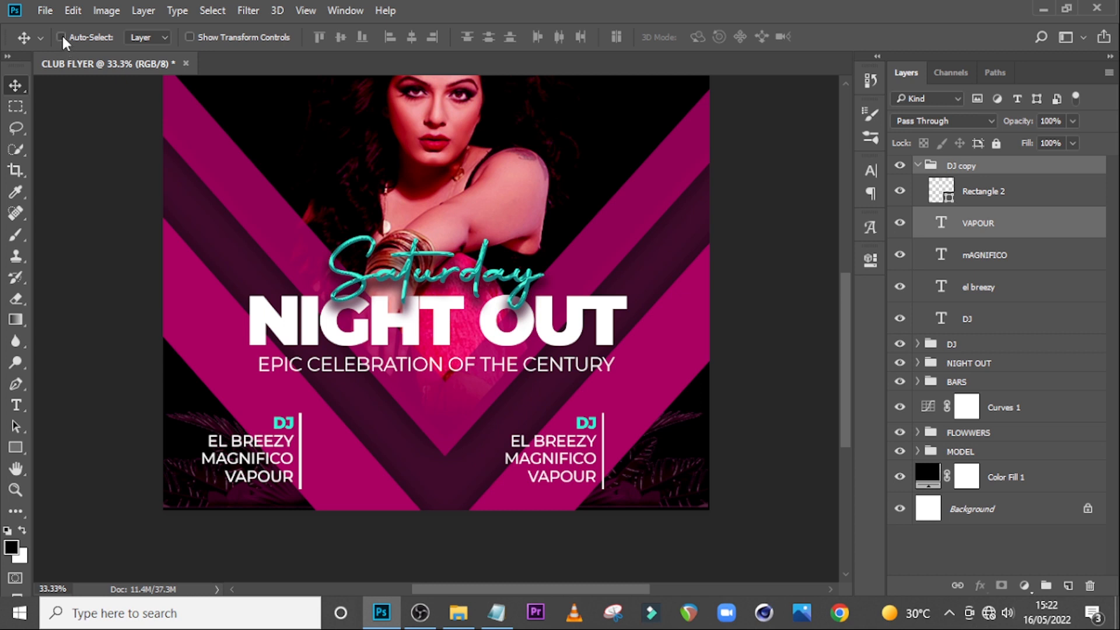
left_click(918, 166)
double_click(961, 165)
type("ART")
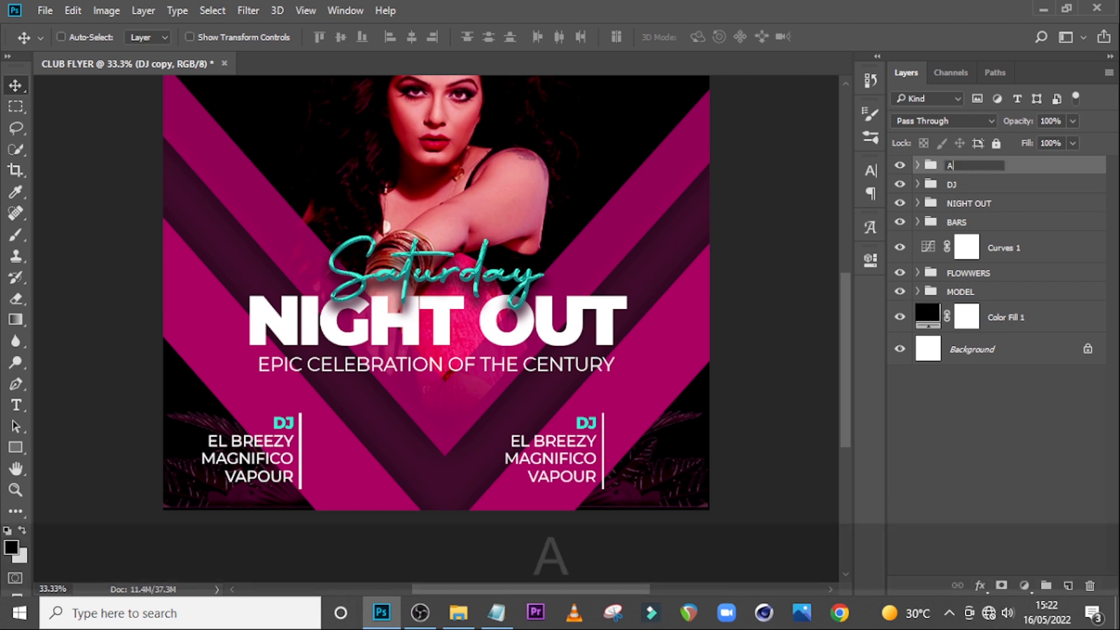
type("IST")
key("Return")
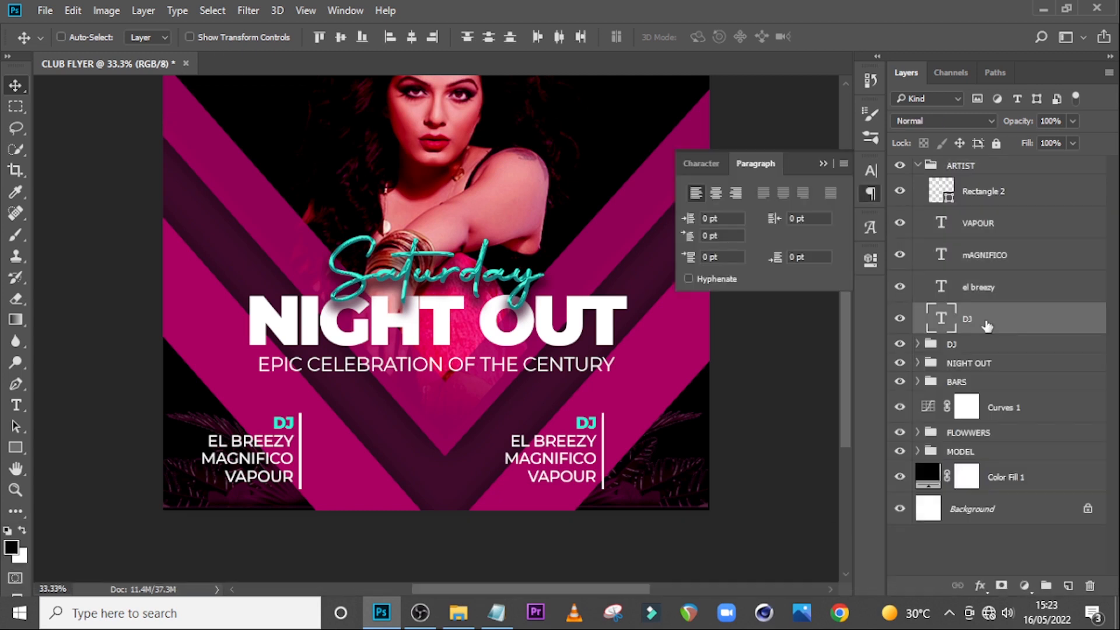
- Left-align the text of the three name layers in the ARTIST group
left_click(987, 326)
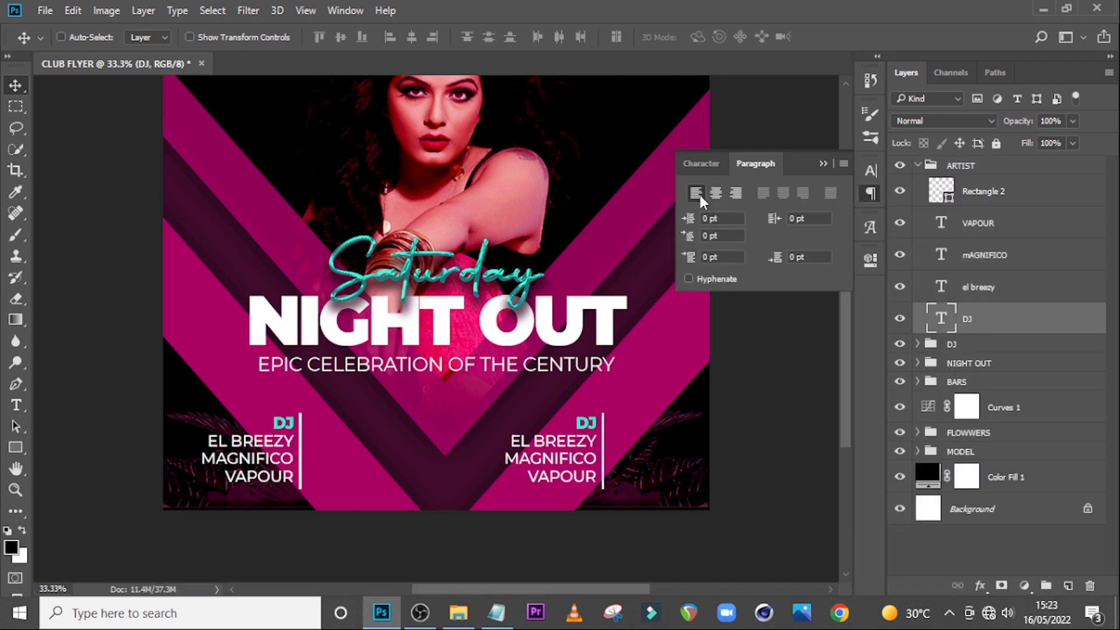
left_click(977, 289)
left_click(696, 192)
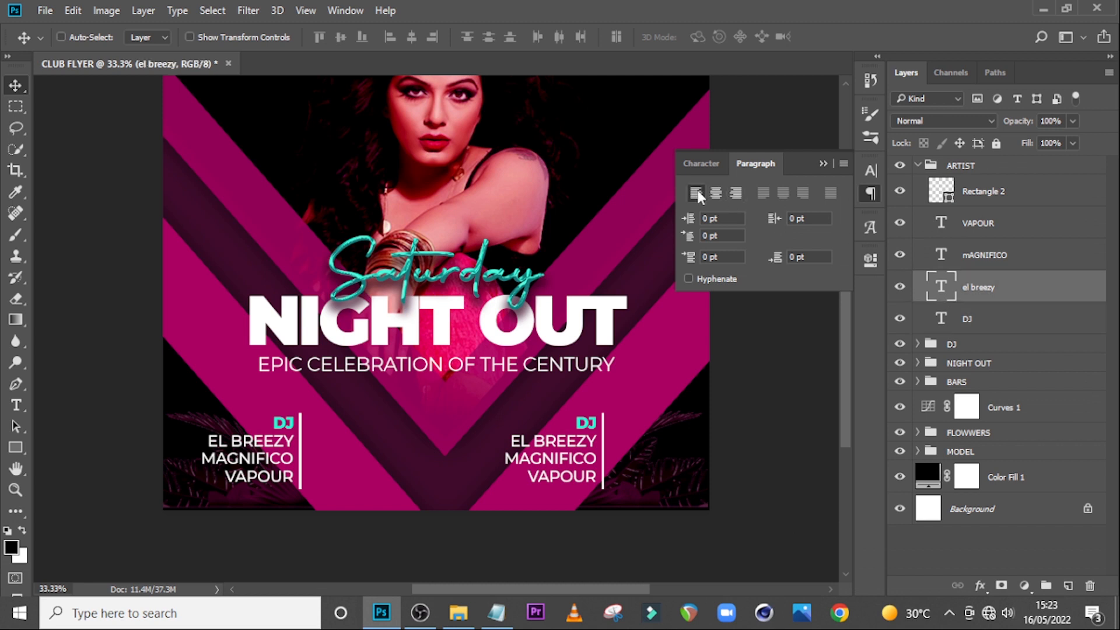
left_click(968, 256)
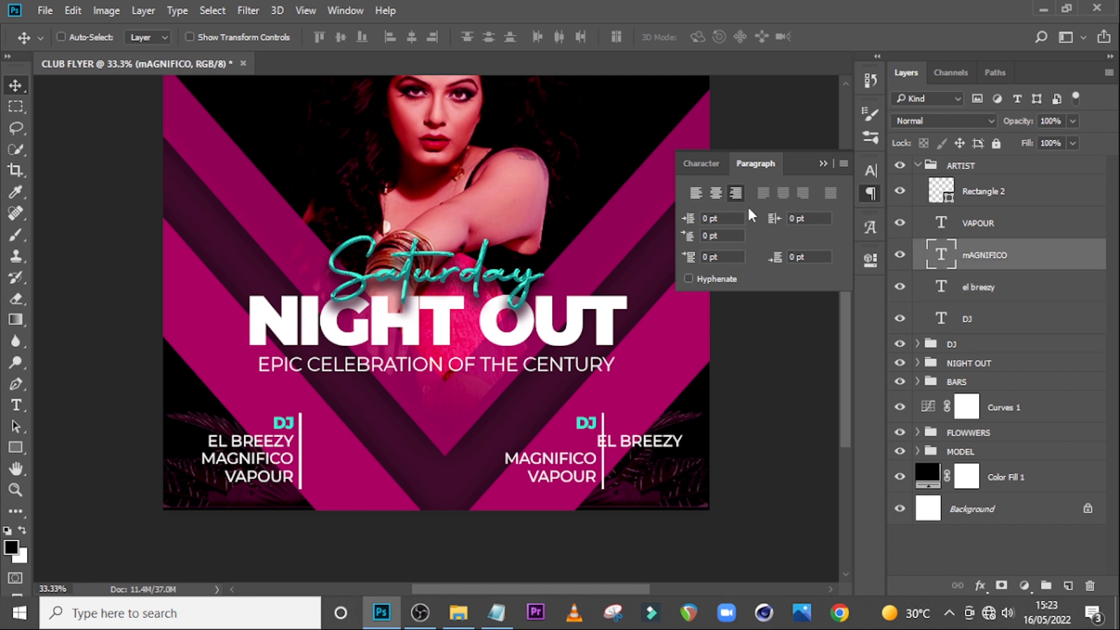
left_click(696, 193)
left_click(963, 230)
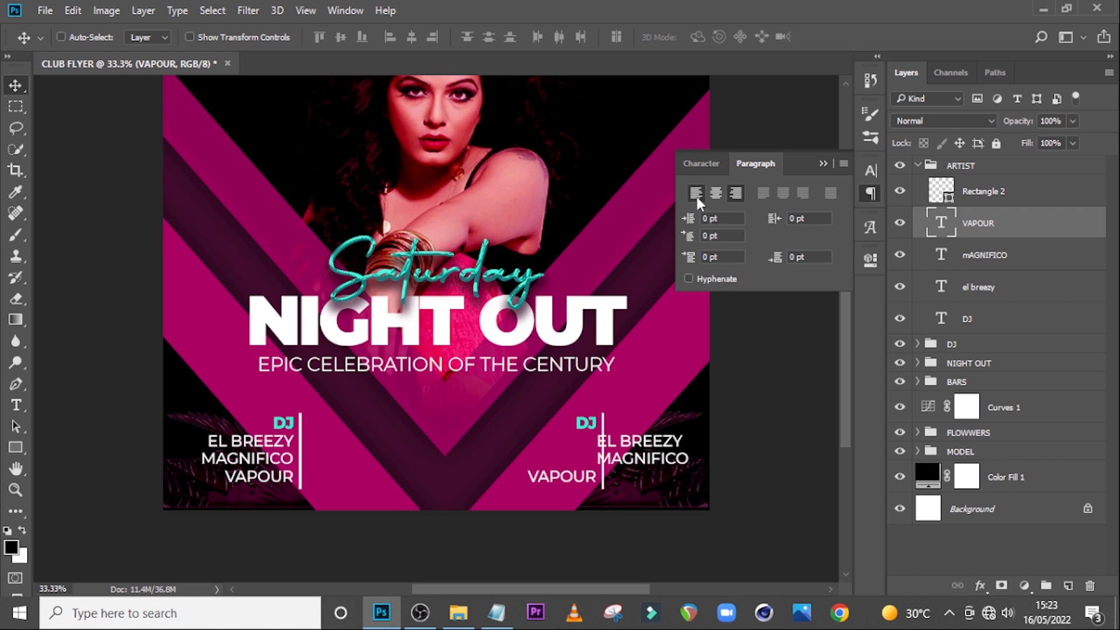
left_click(696, 193)
- Line up the copied DJ heading with the start of the names below and replace its text with ARTISTS from 120.txt
left_click(984, 321)
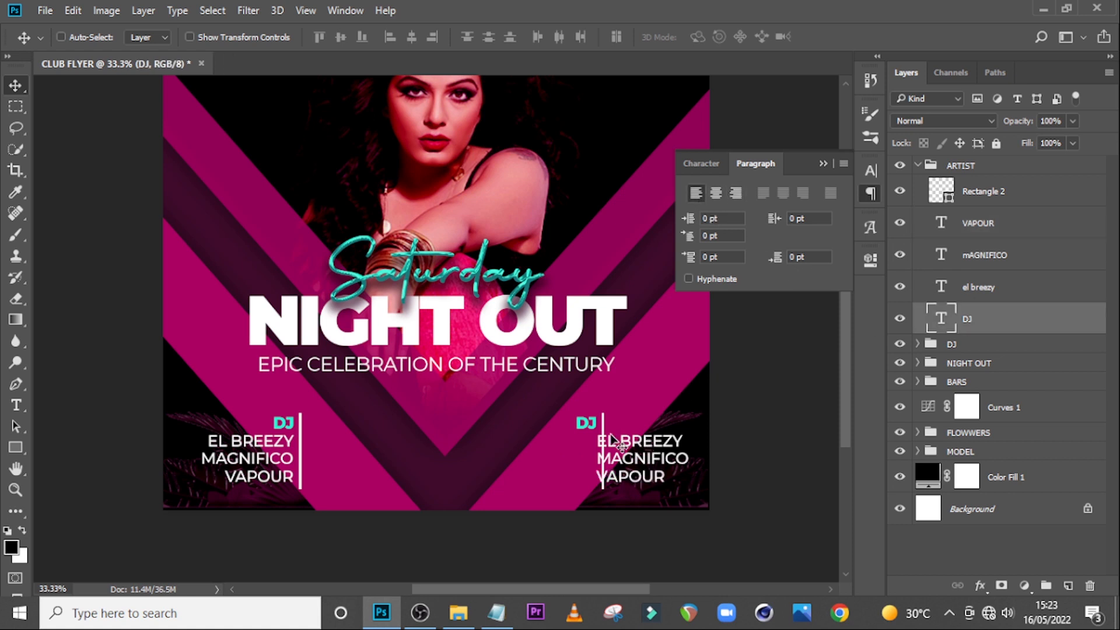
left_click_drag(607, 422, 629, 421)
left_click(497, 613)
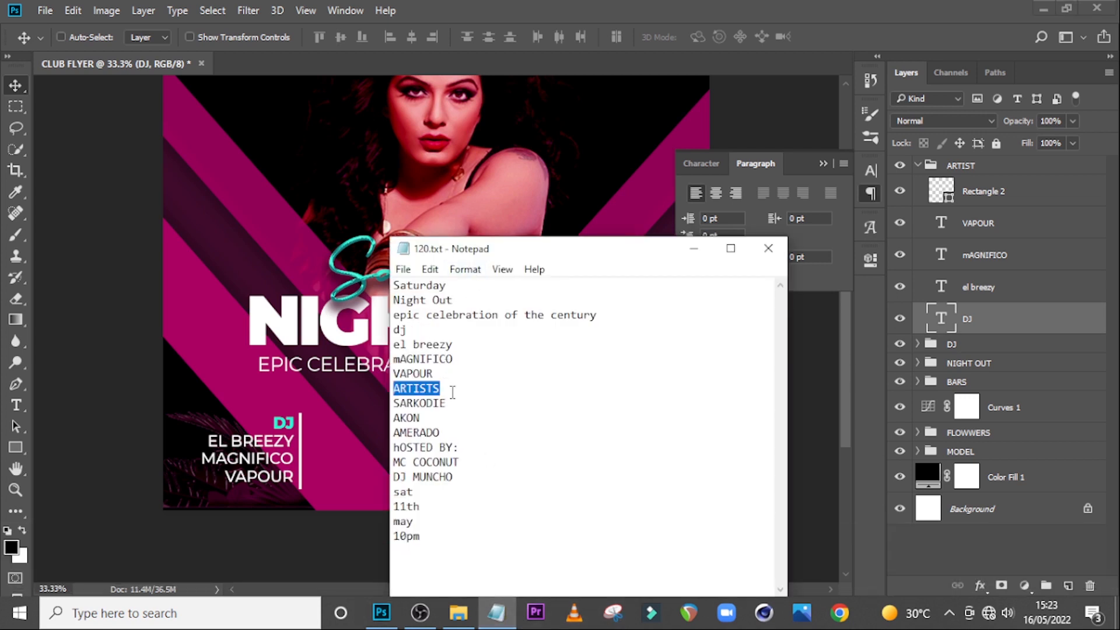
key("ctrl+c")
left_click(907, 241)
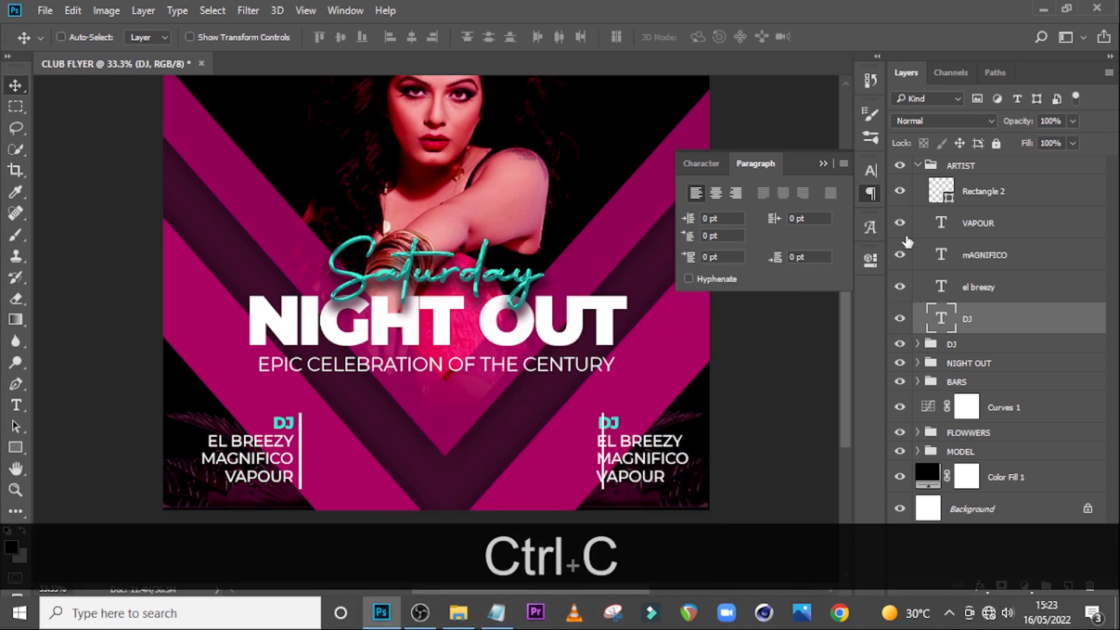
double_click(938, 328)
key("ctrl+v")
key("ctrl+Return")
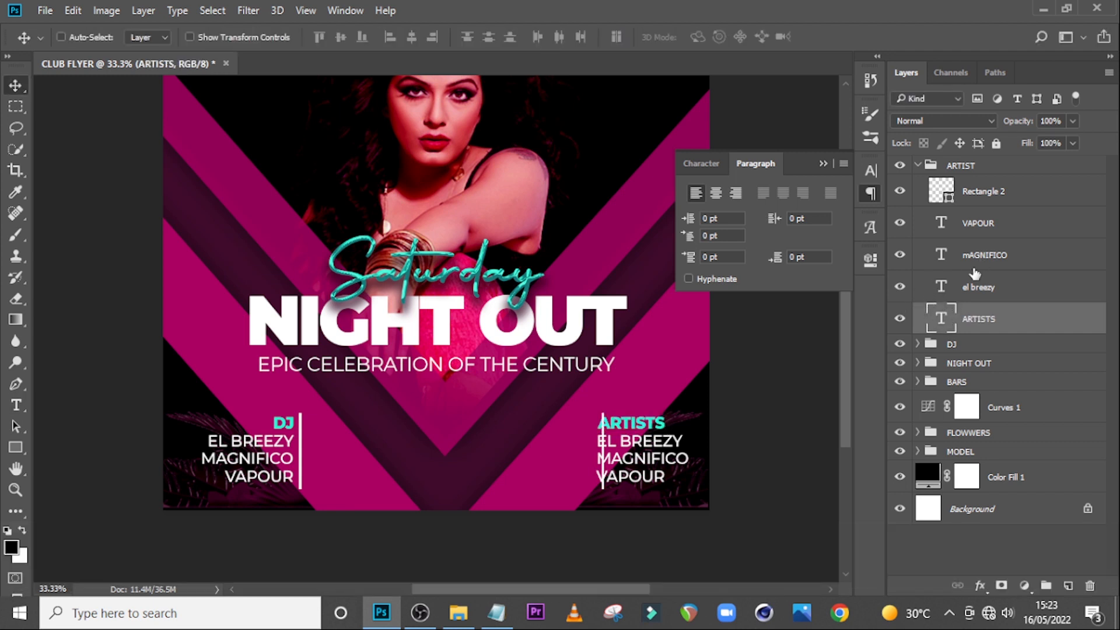
- Shift the white divider line in the ARTIST group to the left of the heading and names
left_click(991, 201)
key("shift+Left")
key("shift+Left")
key("shift+Left")
key("shift+Left")
key("shift+Left")
key("shift+Left")
key("shift+Left")
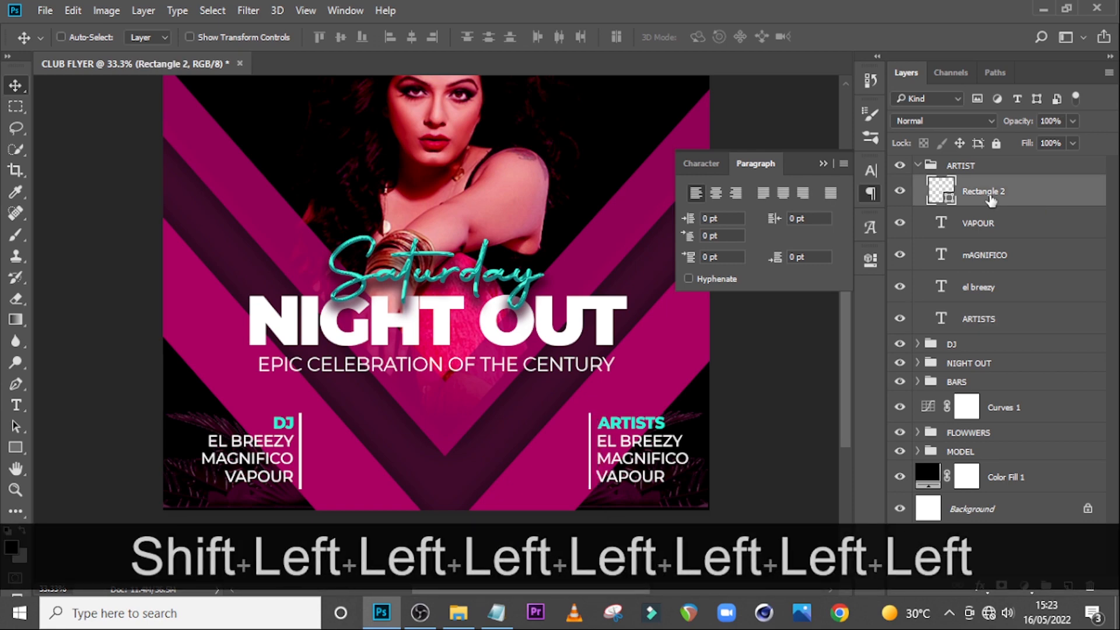
- Place clipart1371742.png between the two line-ups, scaled to about 127% with guides shown, and move its layer above the collapsed ARTIST group
left_click(459, 613)
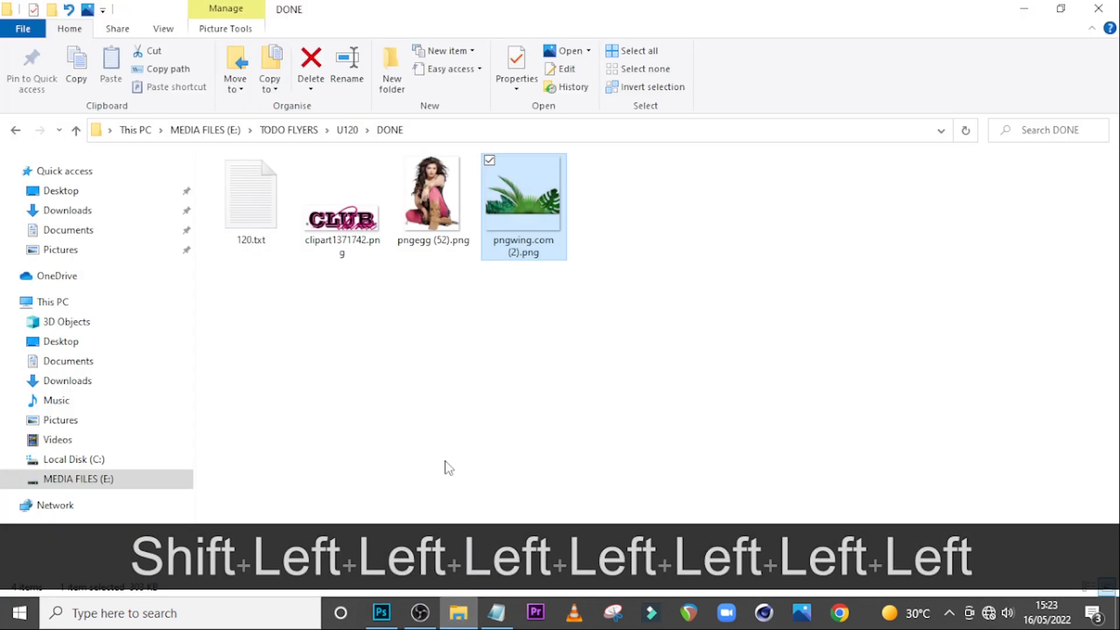
left_click(348, 227)
left_click_drag(348, 260, 455, 432)
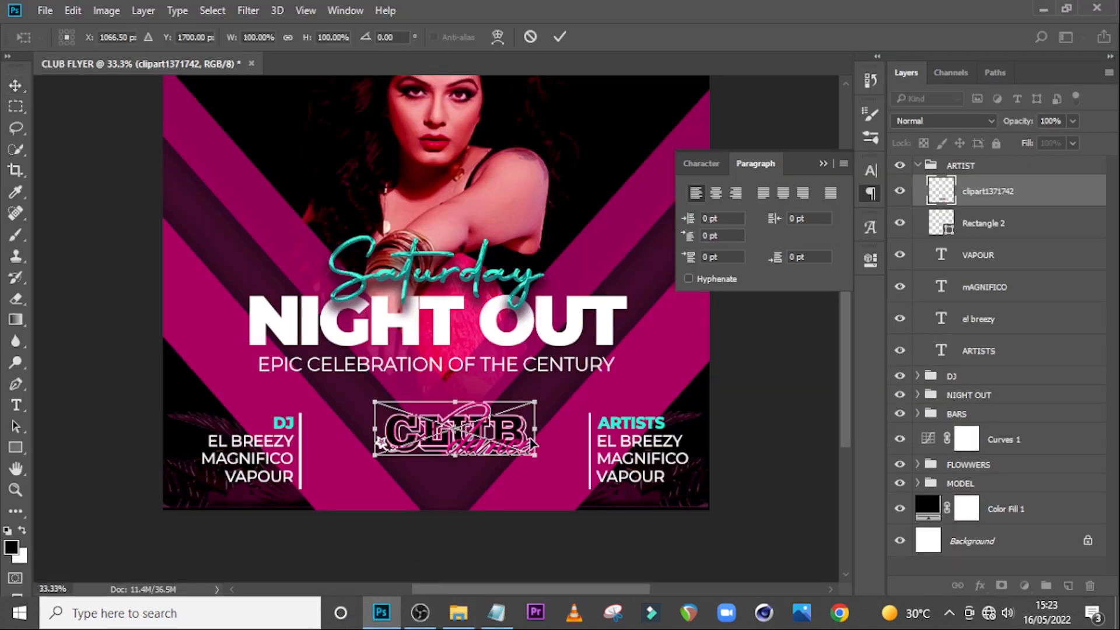
mouse_move(541, 462)
left_mouse_down()
mouse_move(560, 467)
mouse_move(518, 456)
left_mouse_up()
key("ctrl+h")
key("shift+Left")
key("shift+Left")
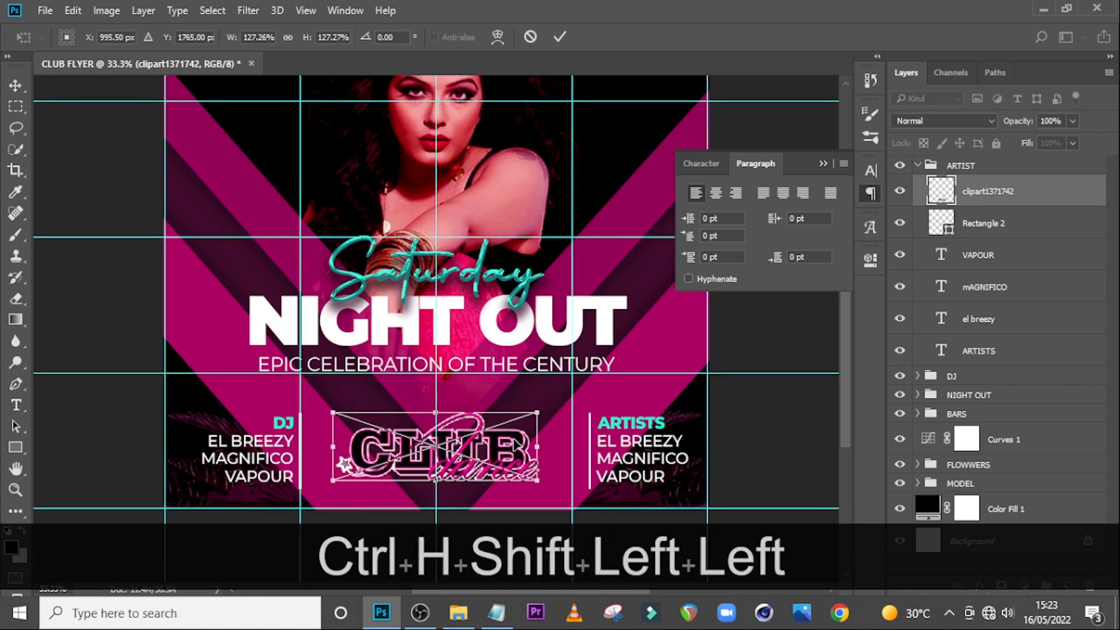
key("Return")
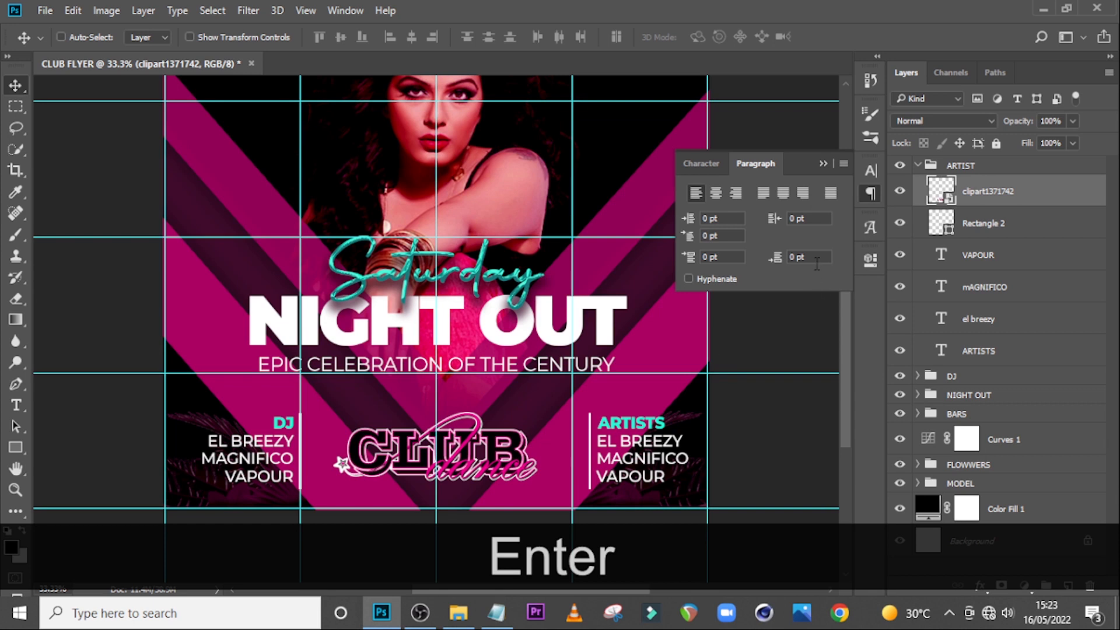
left_click_drag(975, 194, 937, 183)
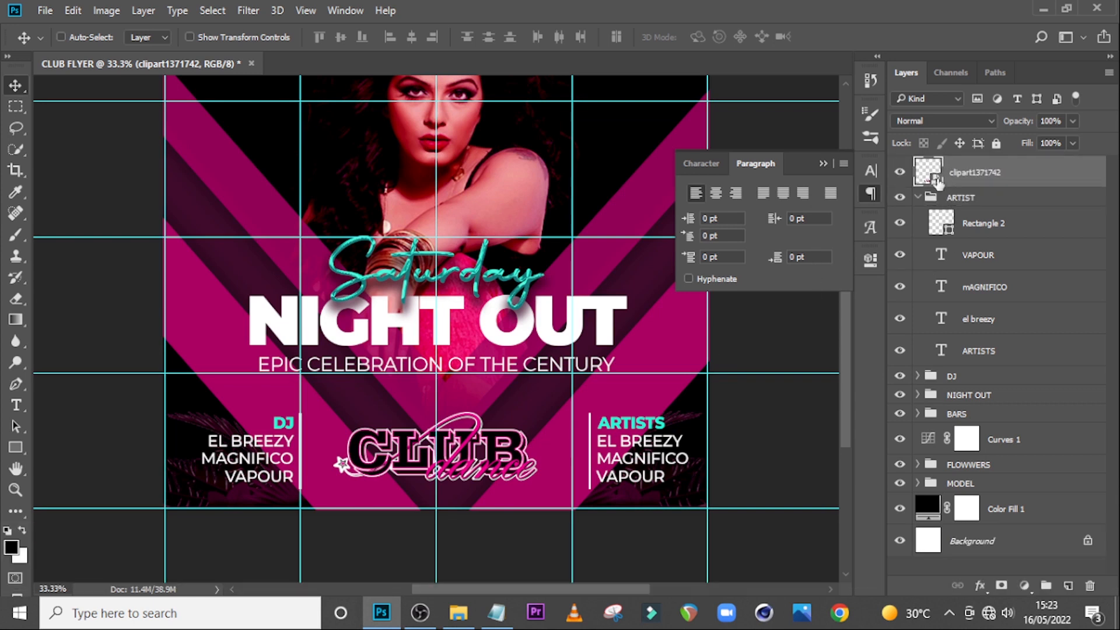
left_click(919, 198)
- Move the ARTIST and DJ groups horizontally inward so their dividers sit close to the club logo
left_click(964, 199)
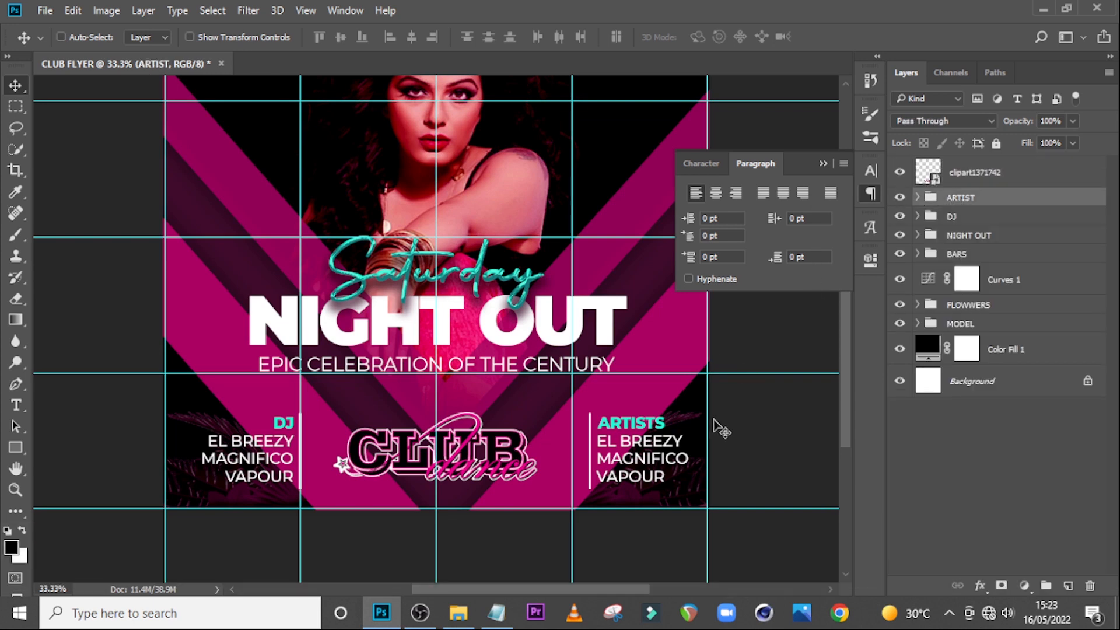
left_click_drag(680, 463, 636, 463)
left_click(980, 224)
left_click_drag(224, 462, 248, 457)
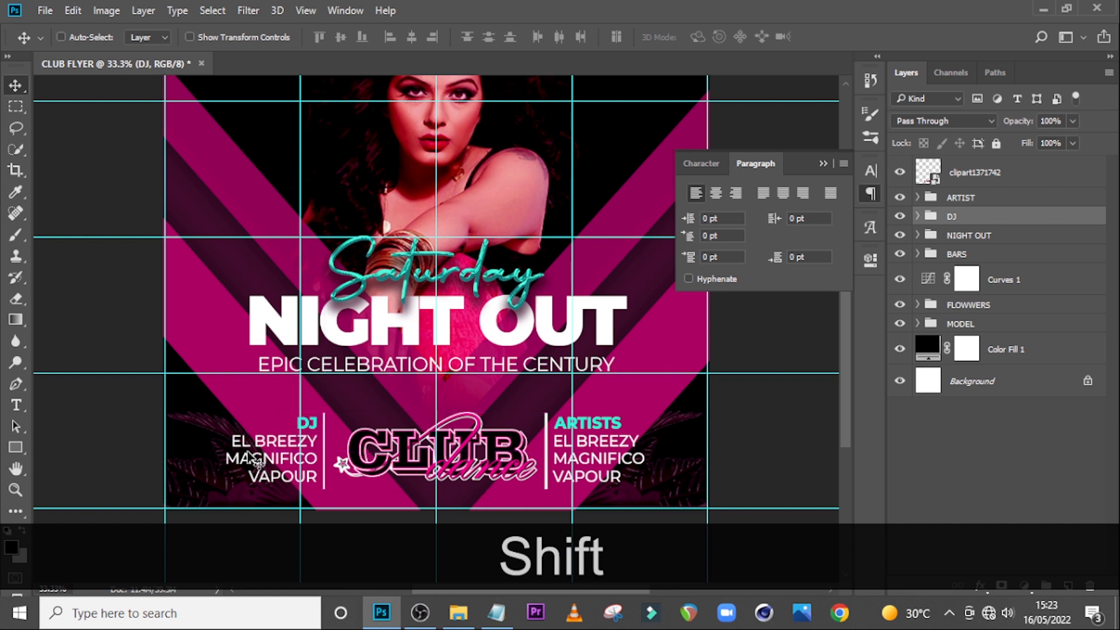
- Select the logo with the ARTIST and DJ groups and centre them together on the vertical guide
key("ctrl")
left_click(960, 198, "ctrl")
left_click(971, 173, "ctrl")
key("ctrl+t")
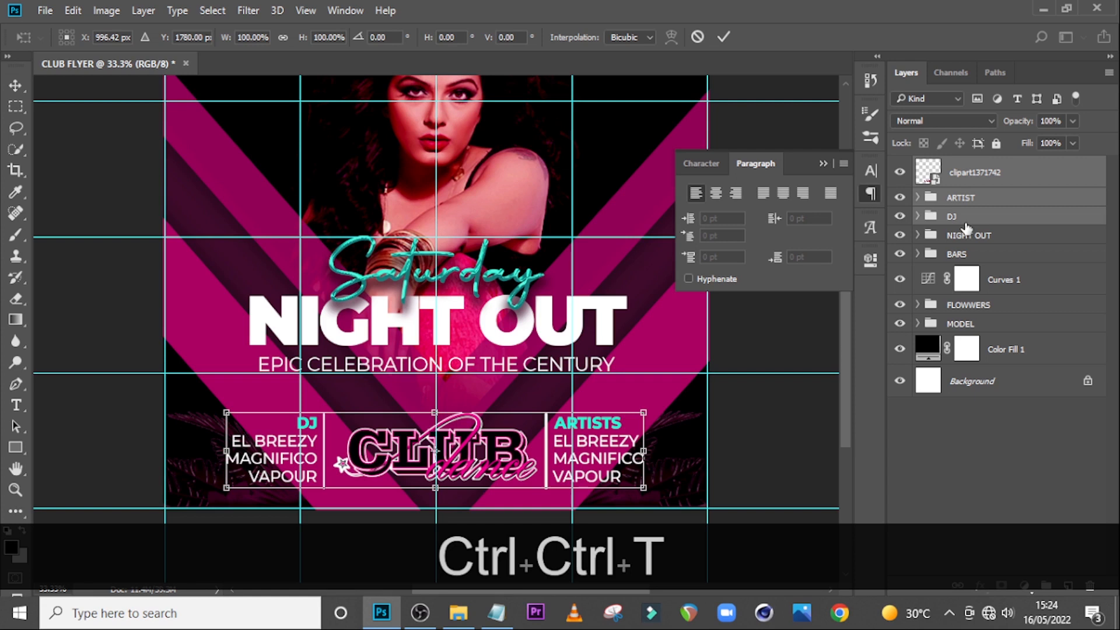
key("Right")
key("Right")
key("Left")
key("Return")
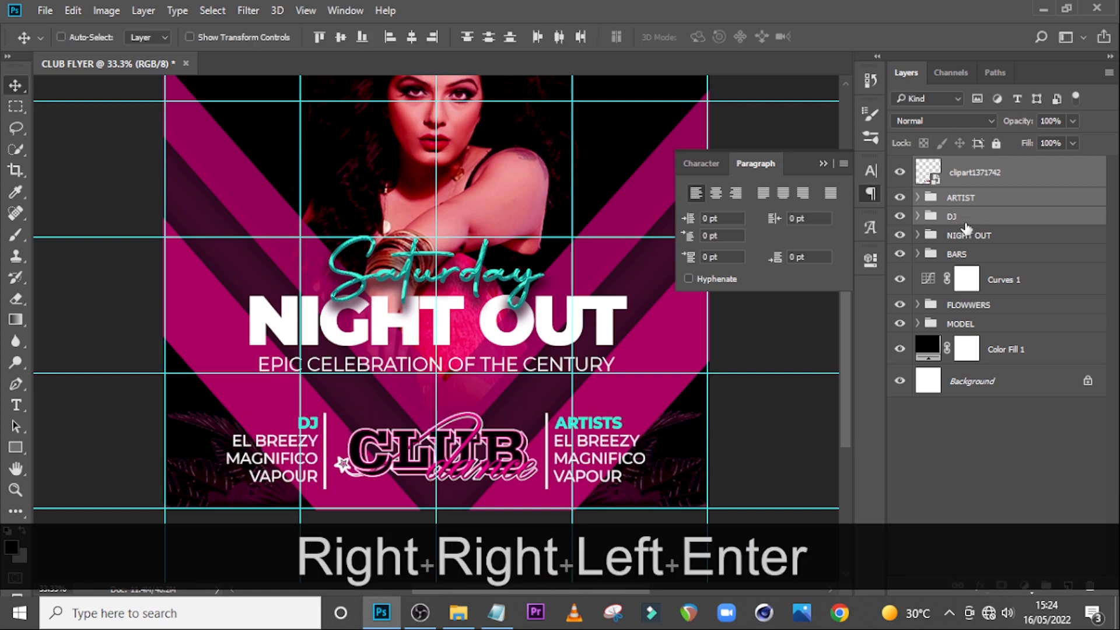
- Nudge the selected logo and both line-up groups slightly upward
key("Up")
key("Up")
key("Up")
key("Up")
key("Up")
key("Up")
key("Up")
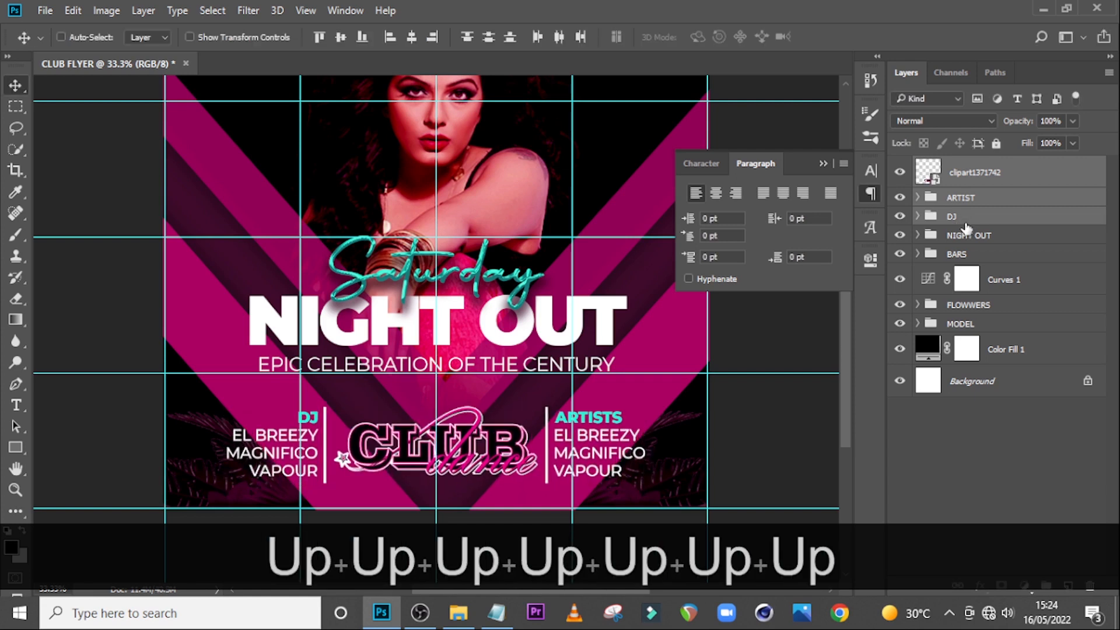
key("Up")
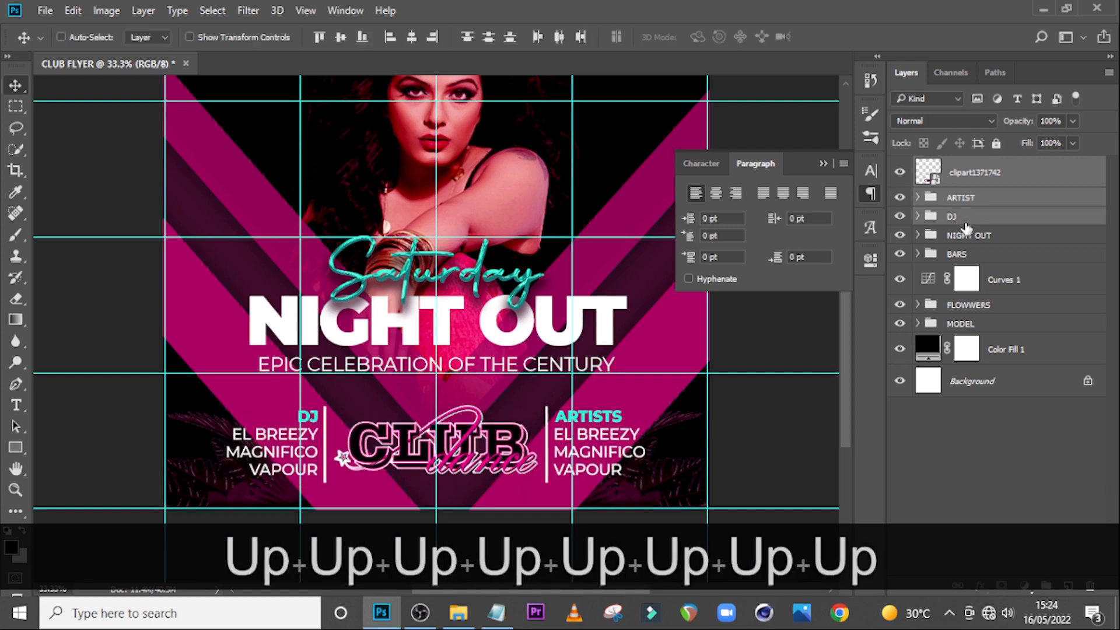
- Nudge the "epic celebration of the century" line down slightly in the NIGHT OUT group and hide the guides
left_click(926, 236)
left_click(977, 263)
key("Down")
key("Down")
key("Down")
key("Down")
key("Down")
key("Down")
key("ctrl")
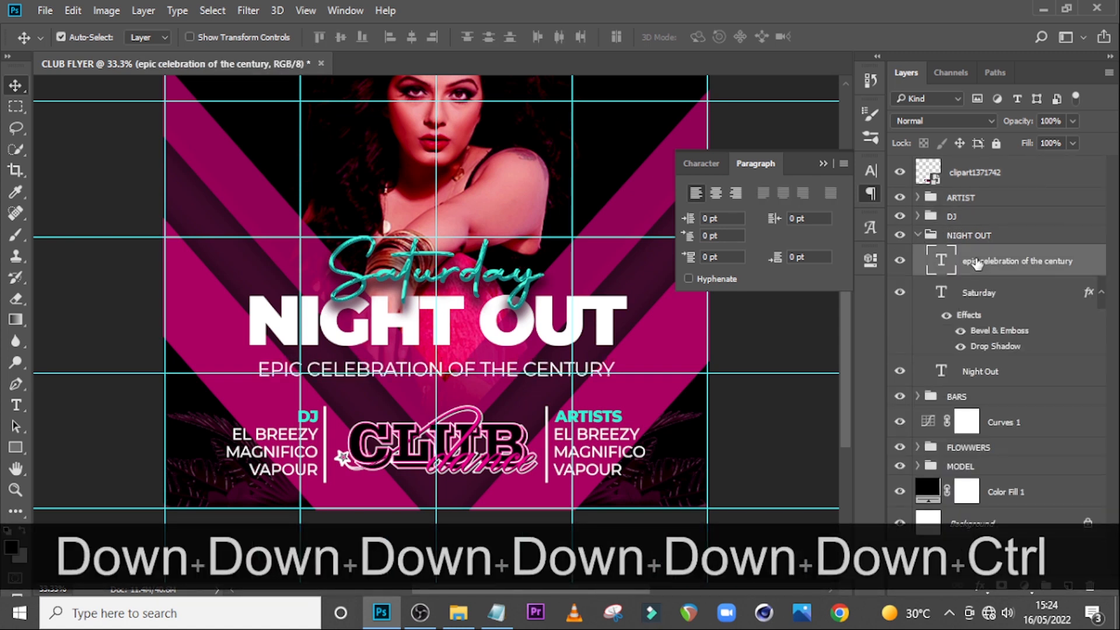
key("ctrl+h")
key("ctrl+0")
key("shift")
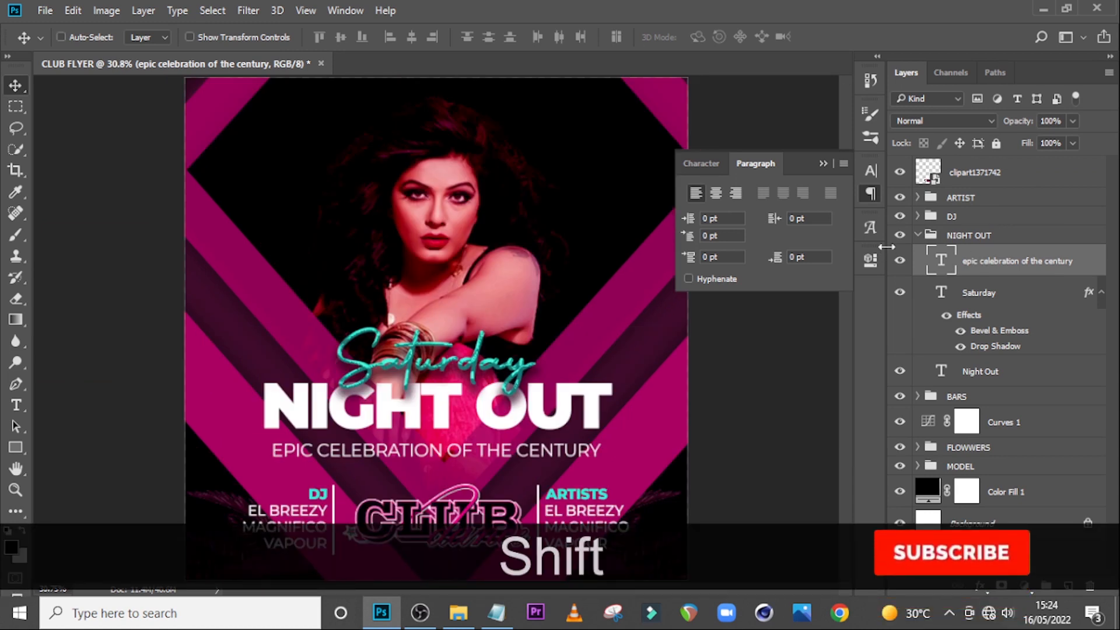
left_click(918, 235)
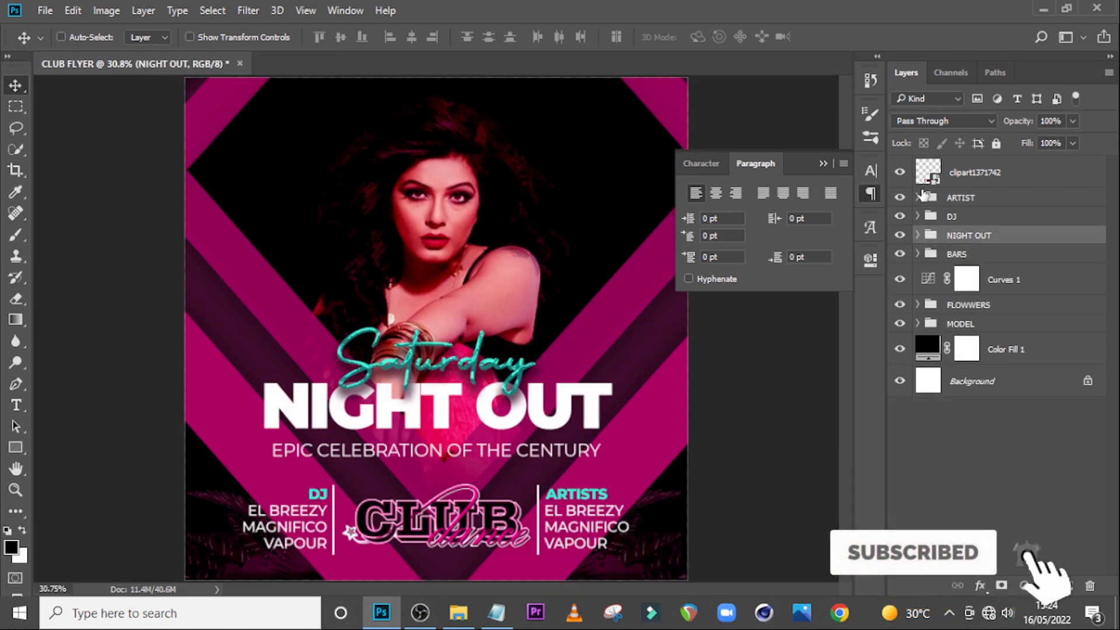
- Select the logo with the ARTIST, DJ and NIGHT OUT groups and move them down together on the flyer
left_click(966, 173)
key("shift")
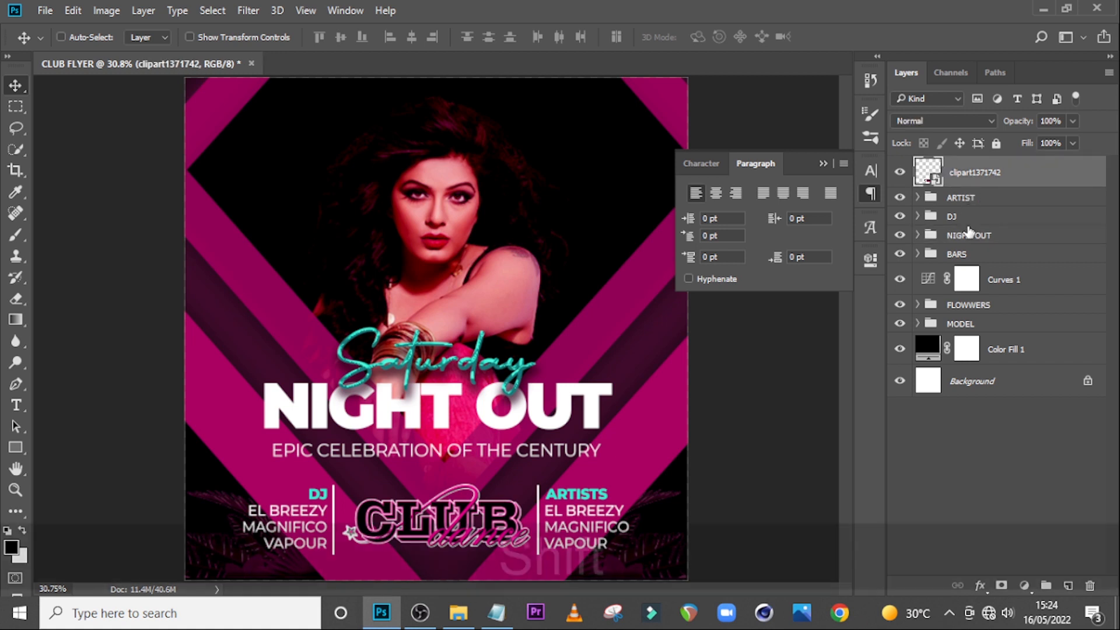
left_click(1034, 232, "shift")
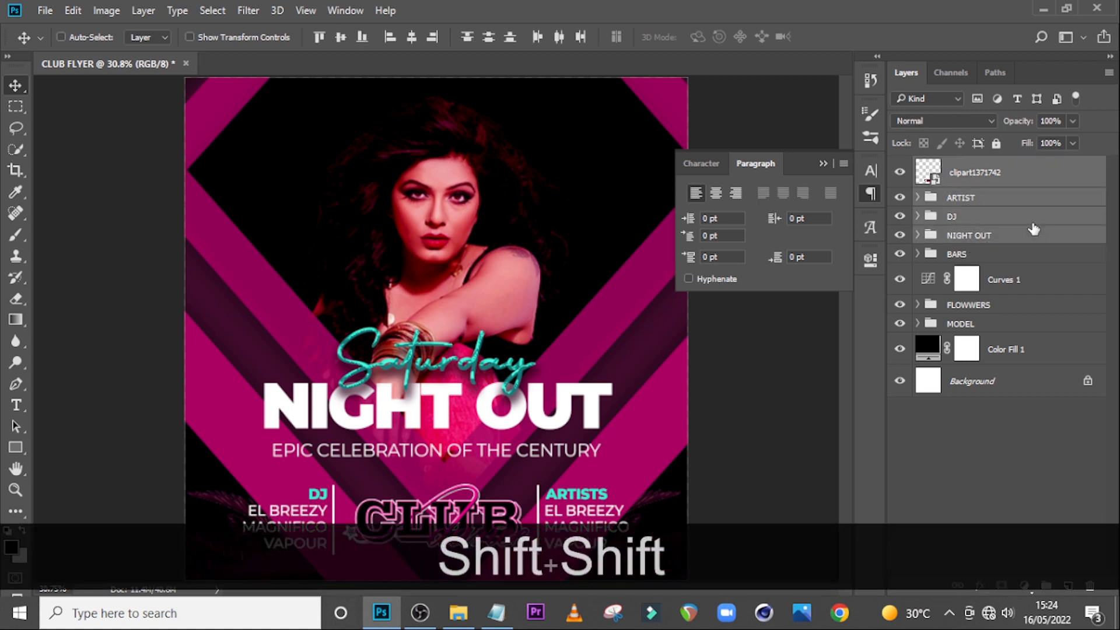
key("shift+Down")
key("shift+Down")
key("shift+Down")
key("shift+Down")
key("shift+Down")
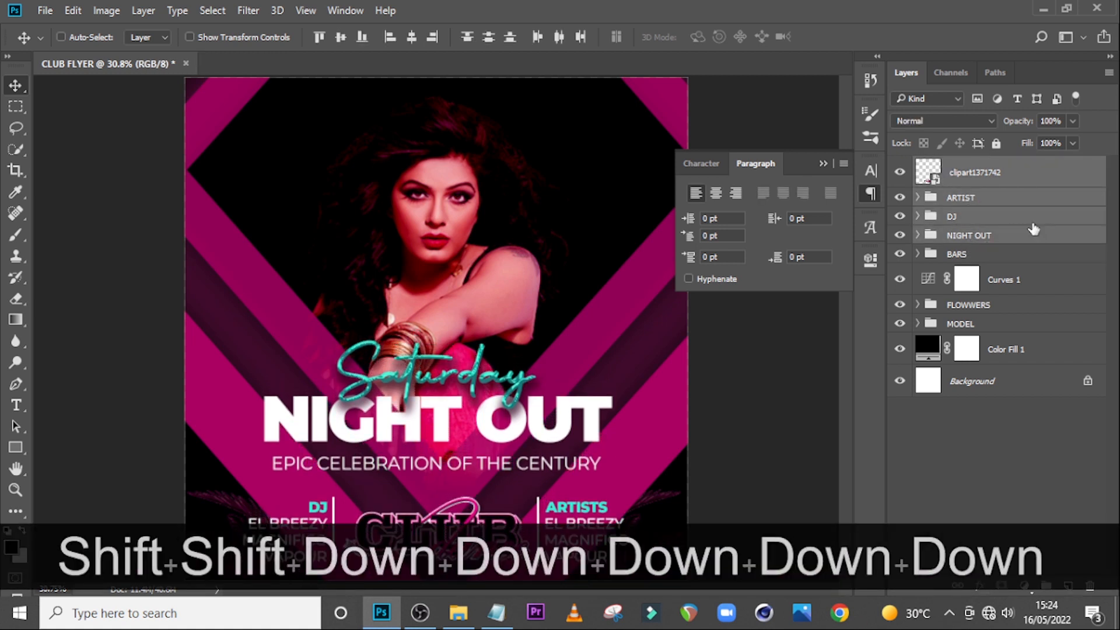
- Add a new empty layer directly above the BARS group
key("ctrl+minus")
key("ctrl+minus")
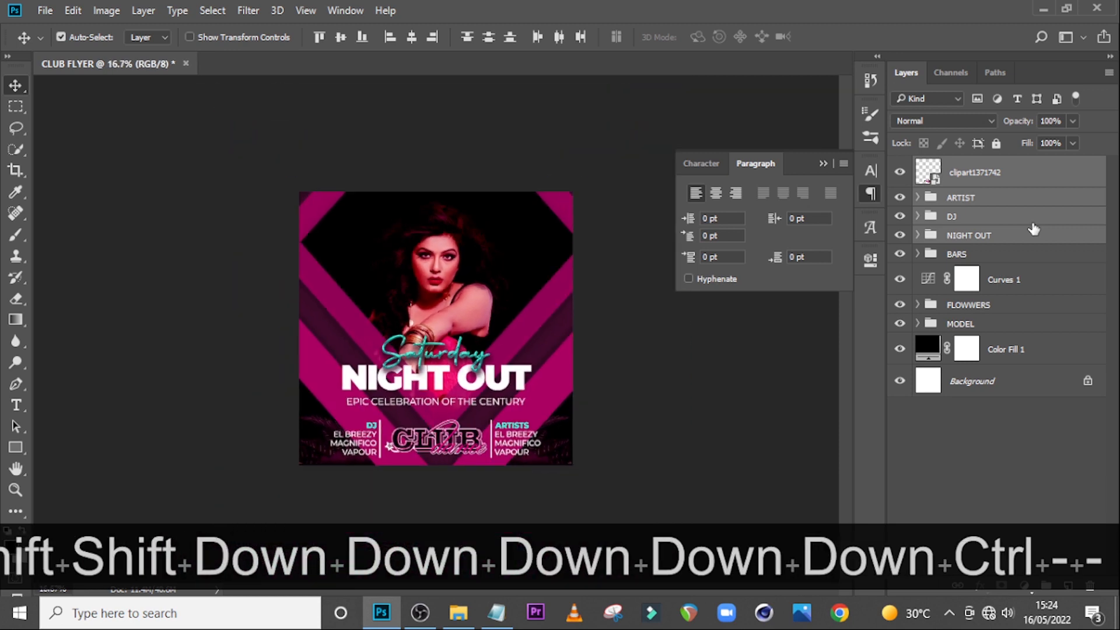
left_click(968, 256)
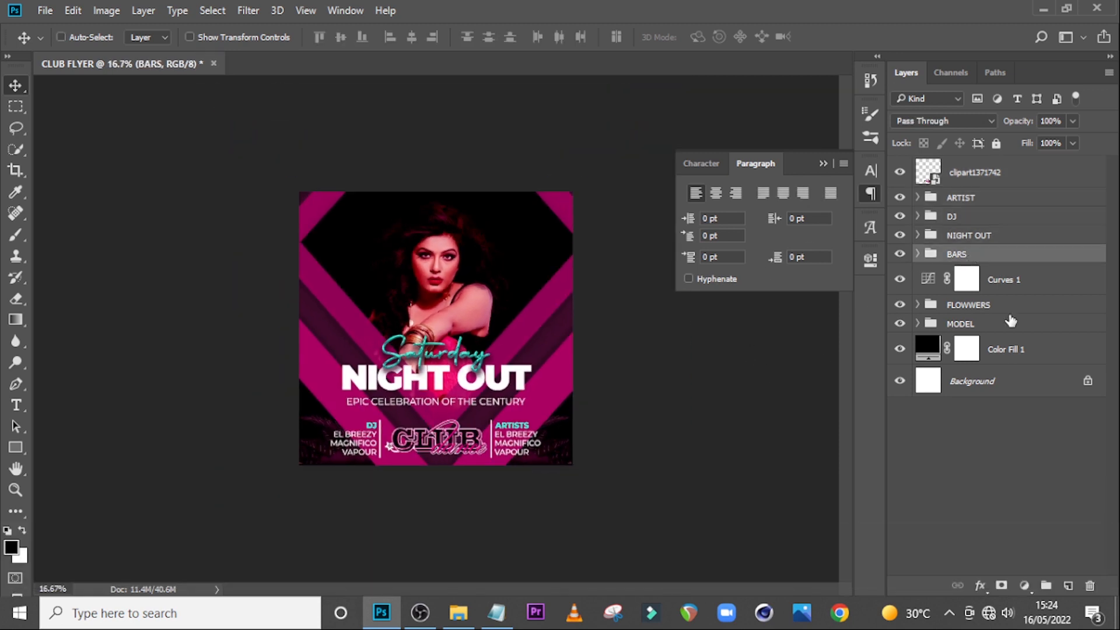
left_click(1068, 585)
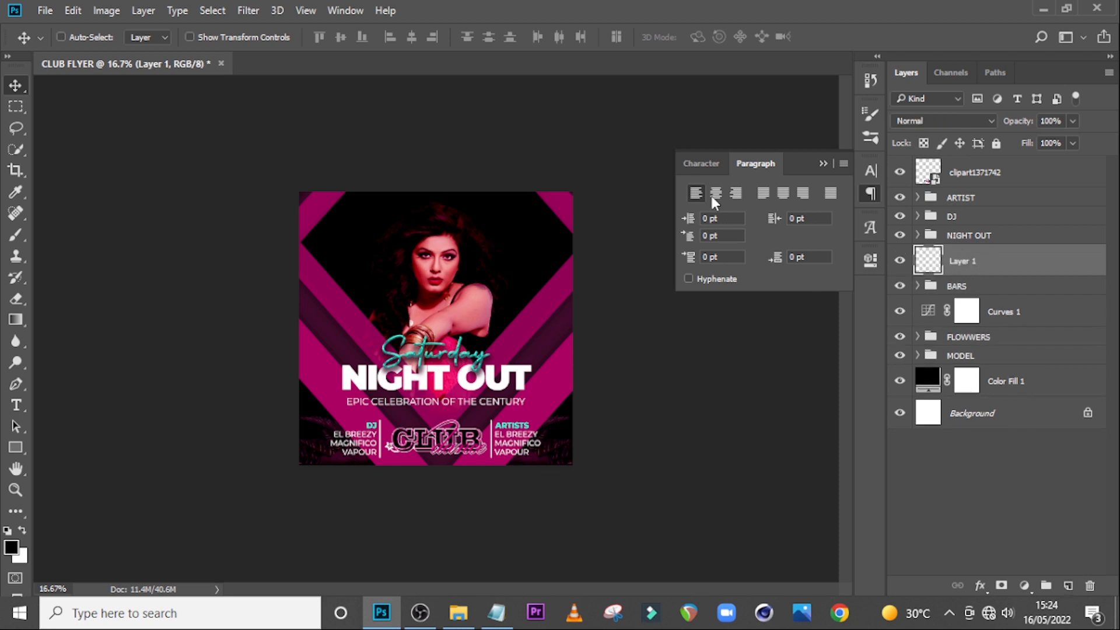
- Paint a soft black fade along the flyer's bottom edge on the new layer with a brush size of 1000
key("b")
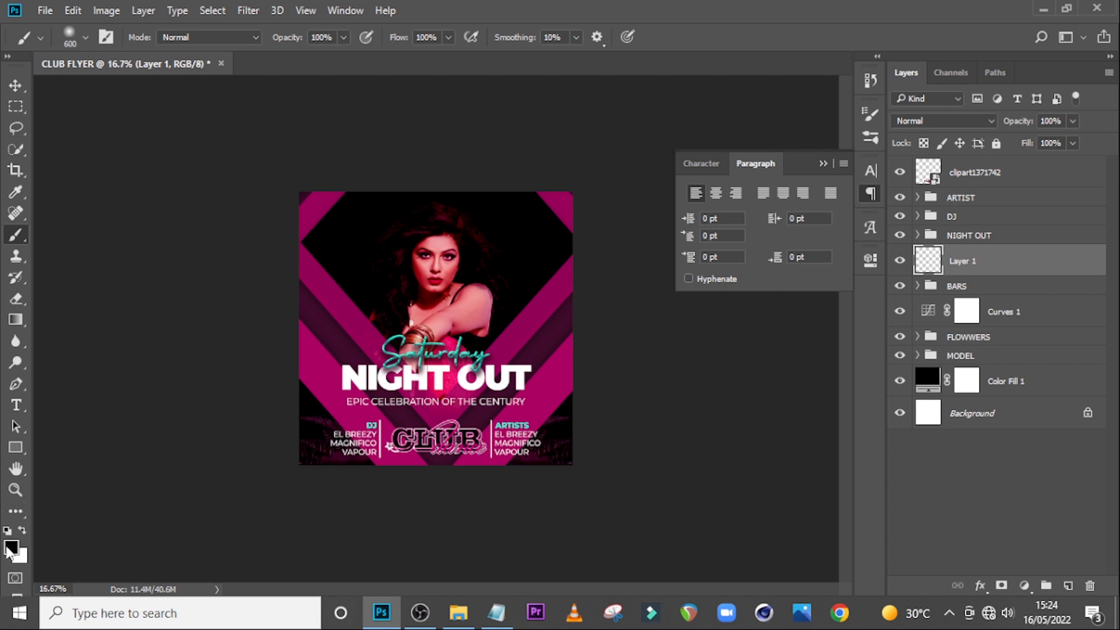
left_click(84, 36)
left_click(84, 229)
left_click(481, 9)
key("Caps_Lock")
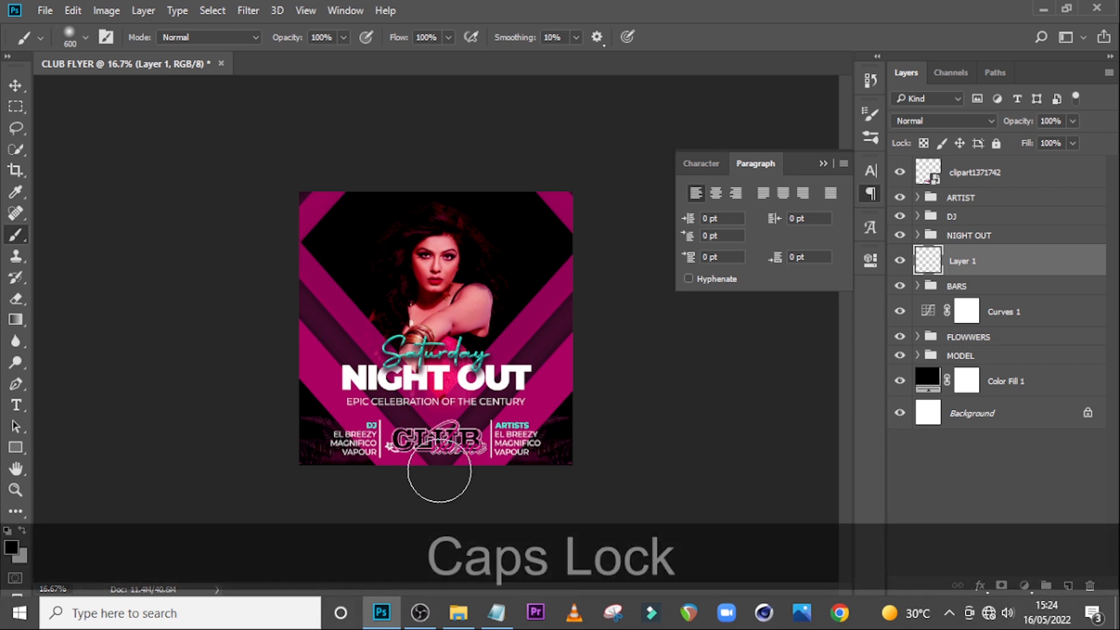
key("bracketright")
key("bracketright")
key("bracketright")
key("bracketright")
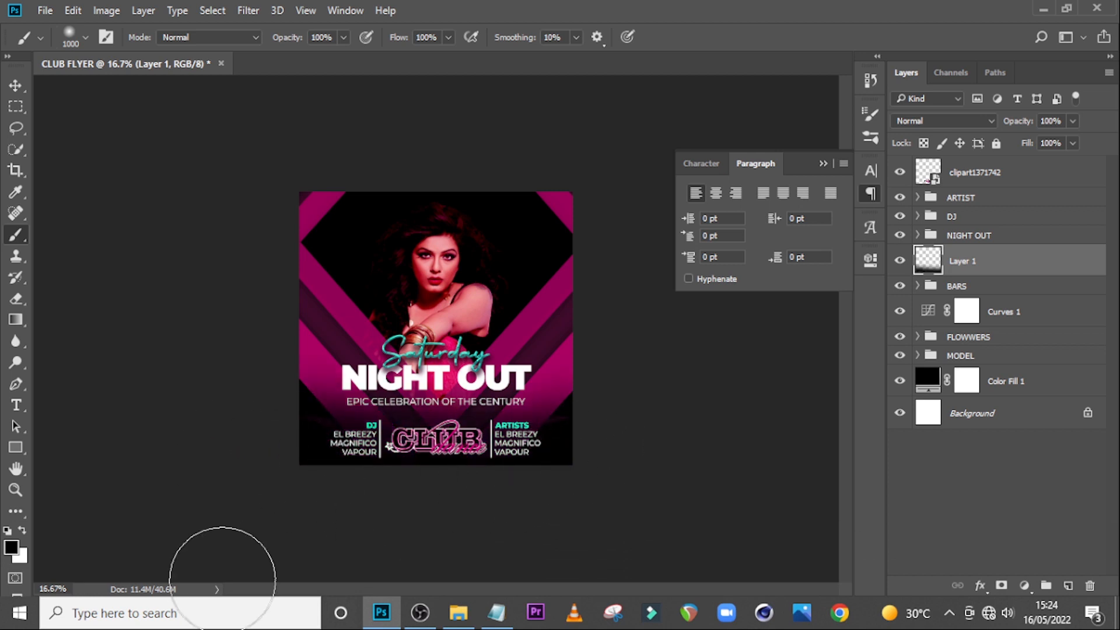
- Lower the opacity of the black bottom fade on Layer 1 to 59% and collapse the paragraph settings
left_click(1073, 121)
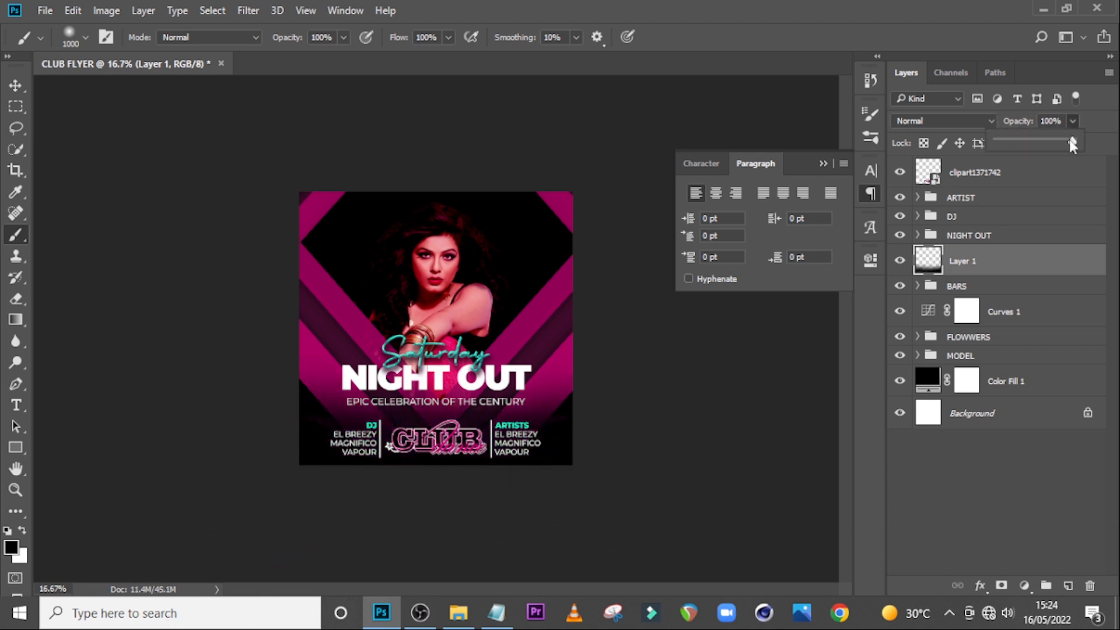
left_click_drag(1050, 140, 1036, 139)
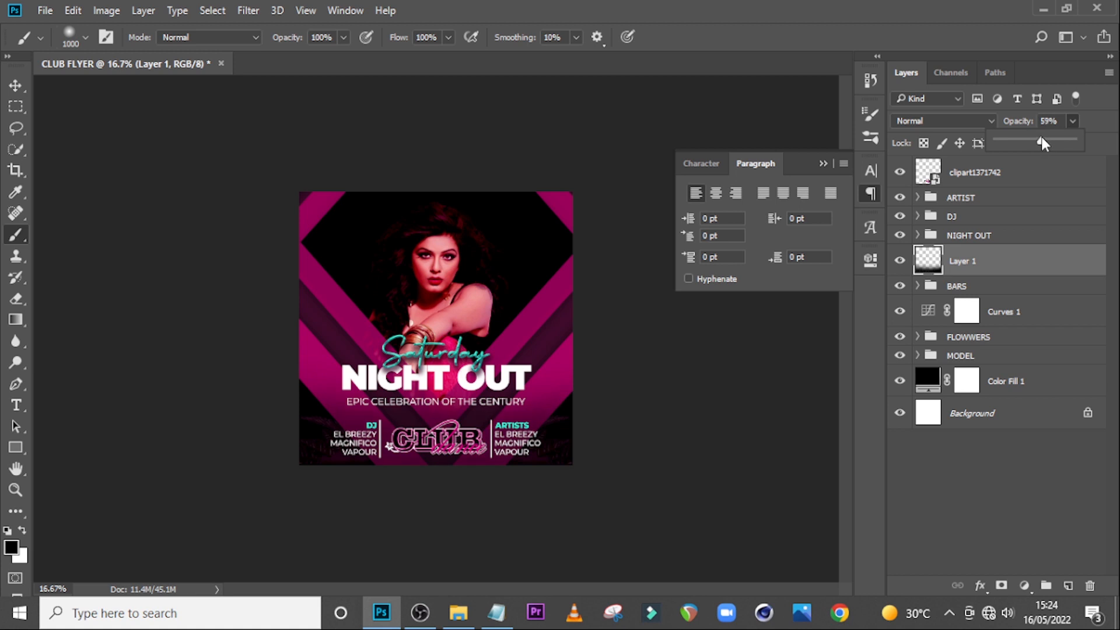
left_click(824, 163)
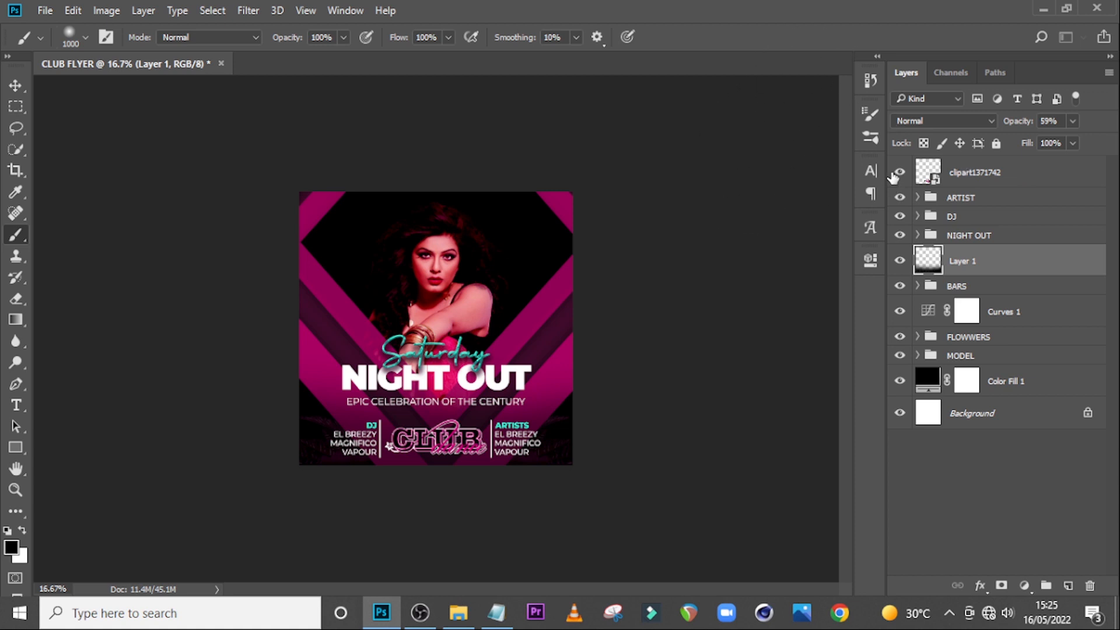
- Add a text layer reading "sat", copied from 120.txt in Notepad, near the flyer's upper-left area and place it above the logo layer
key("t")
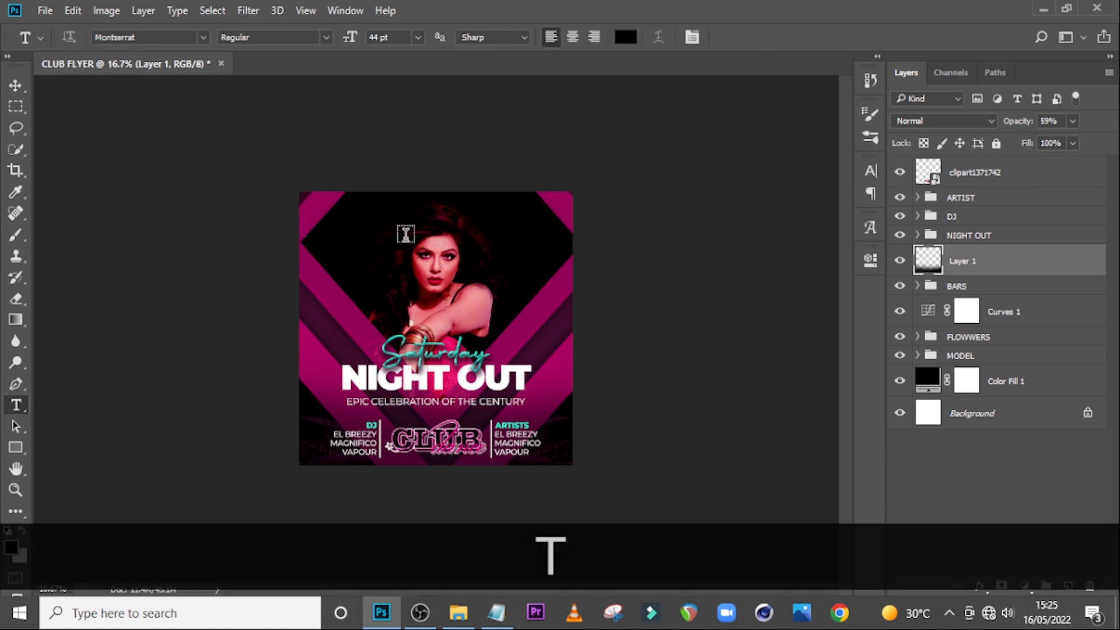
left_click(364, 237)
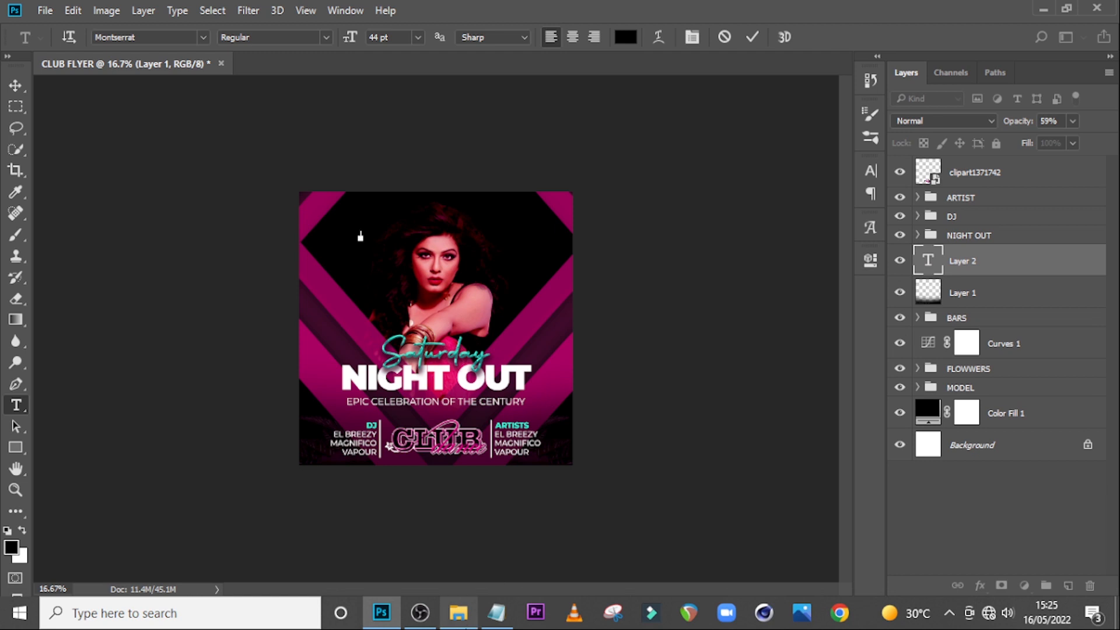
left_click(497, 612)
double_click(408, 493)
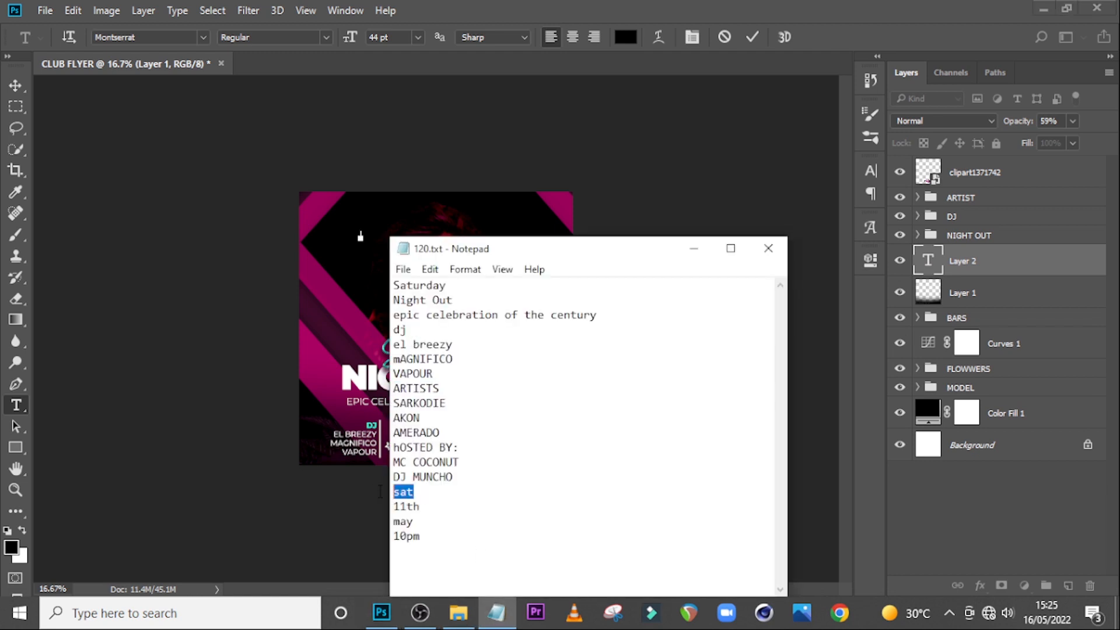
key("ctrl+c")
left_click(441, 222)
key("ctrl+v")
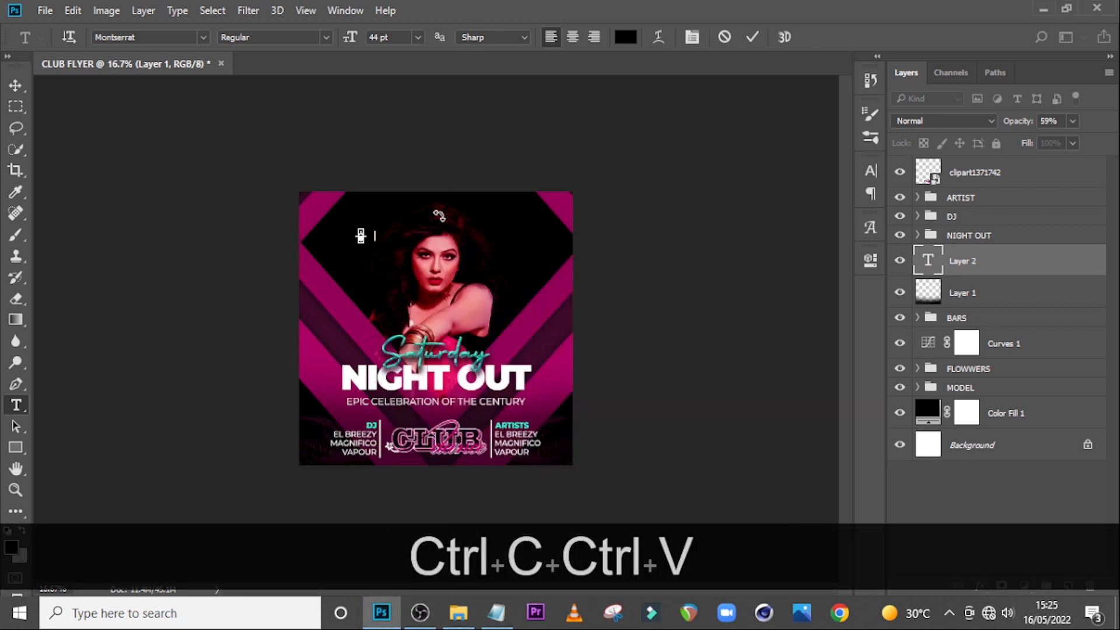
left_click(985, 261)
left_click_drag(985, 261, 948, 183)
- Set the "sat" text to 106 pt Montserrat Medium
left_click(878, 169)
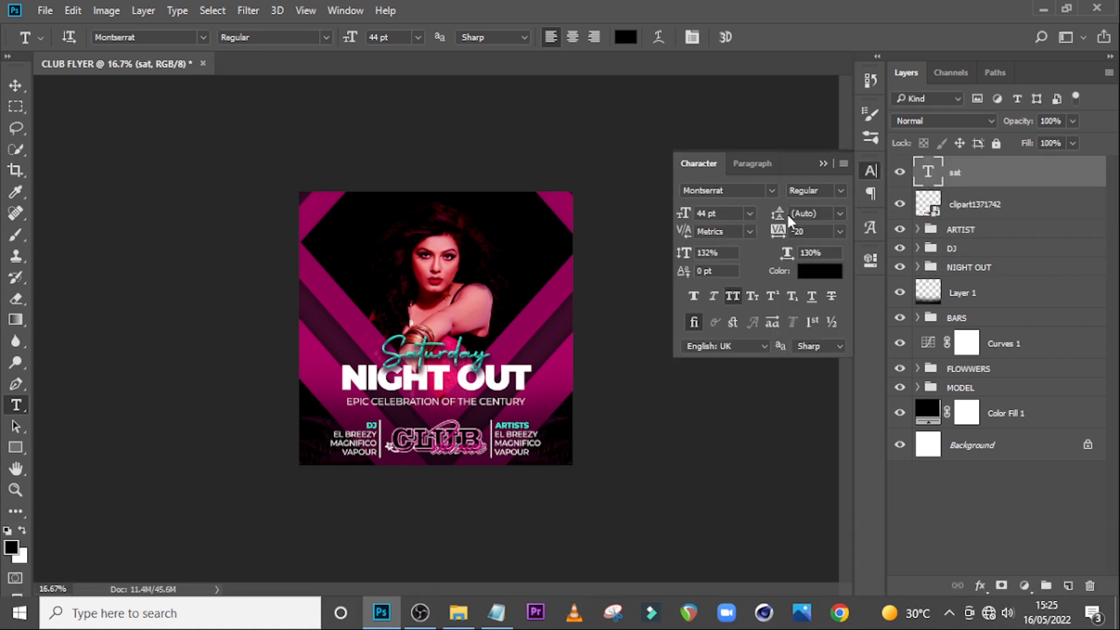
left_click(726, 214)
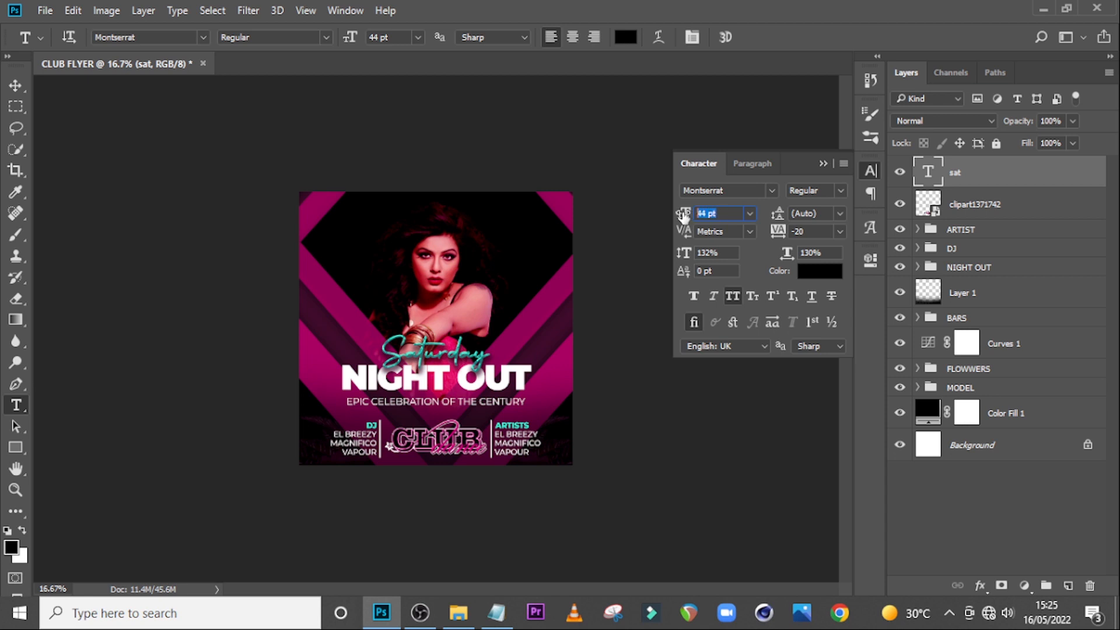
type("106")
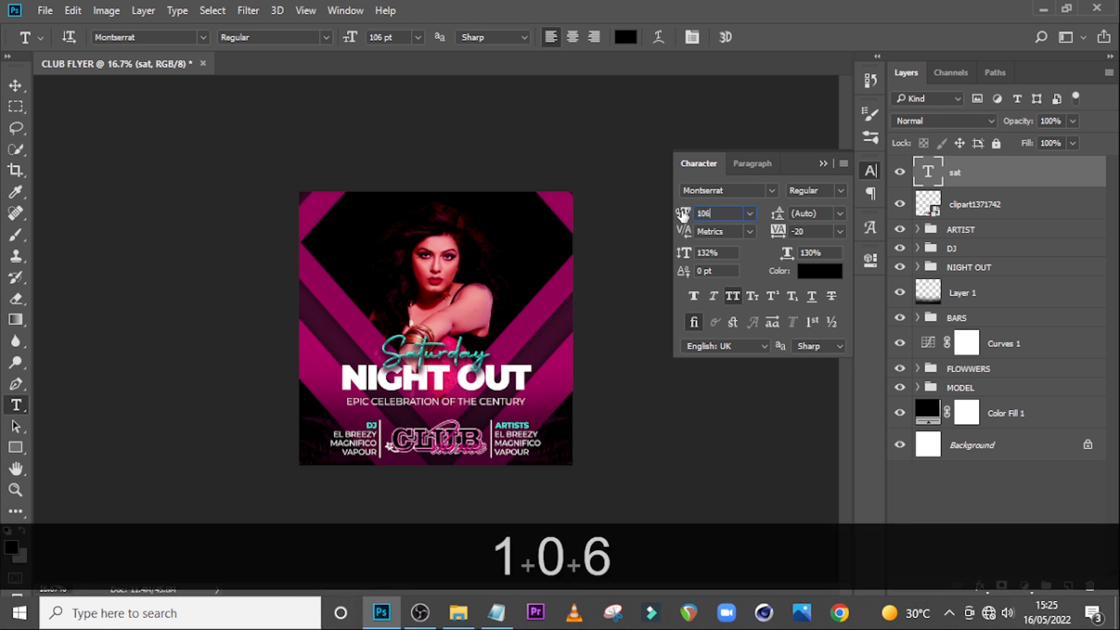
key("Return")
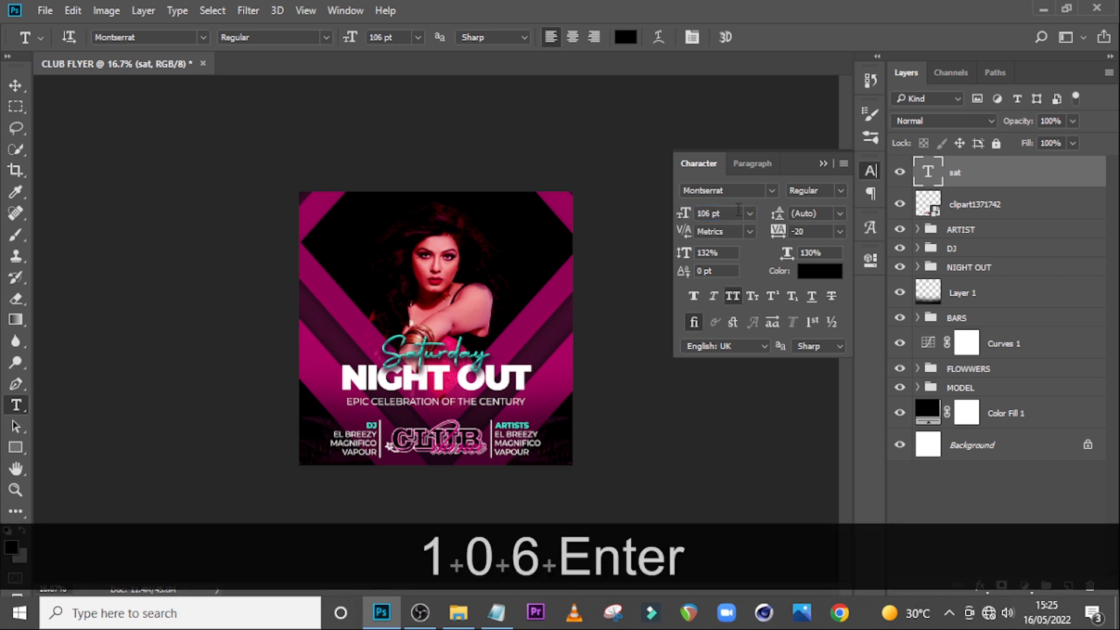
left_click(830, 190)
left_click(816, 312)
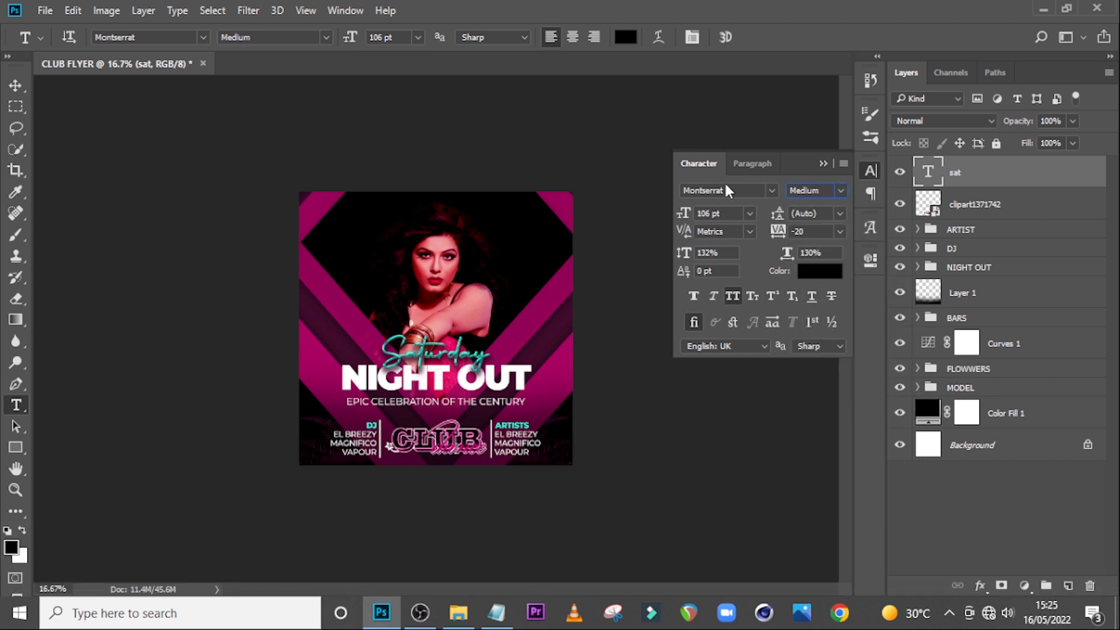
left_click(813, 236)
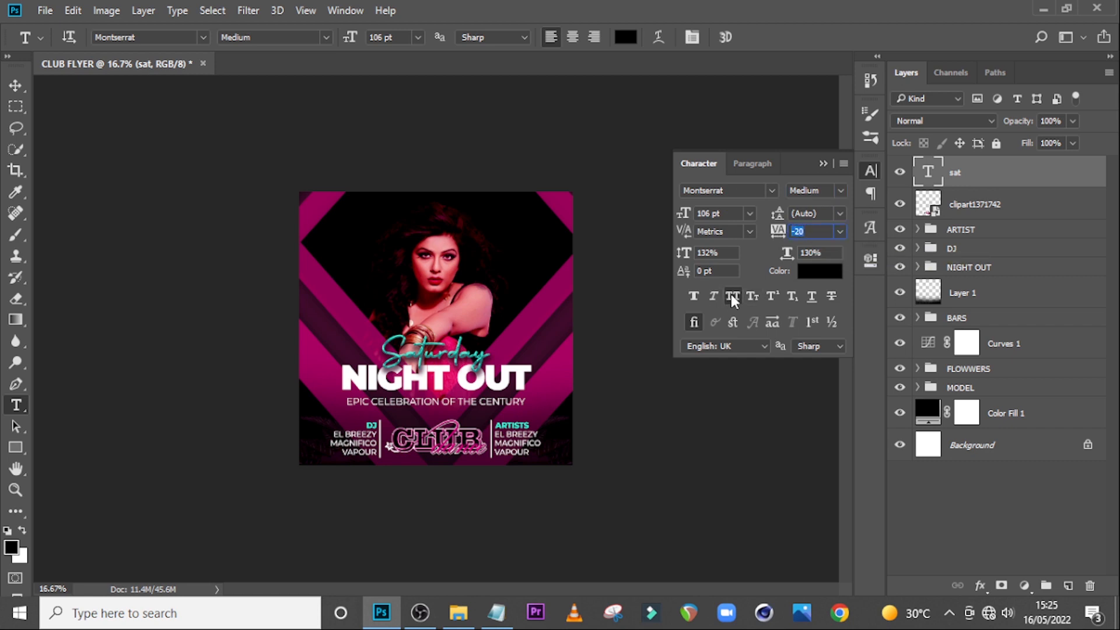
- Colour the "sat" text white (ffffff) and move it up into the flyer's upper-left corner area
left_click(805, 272)
left_click_drag(351, 151, 335, 126)
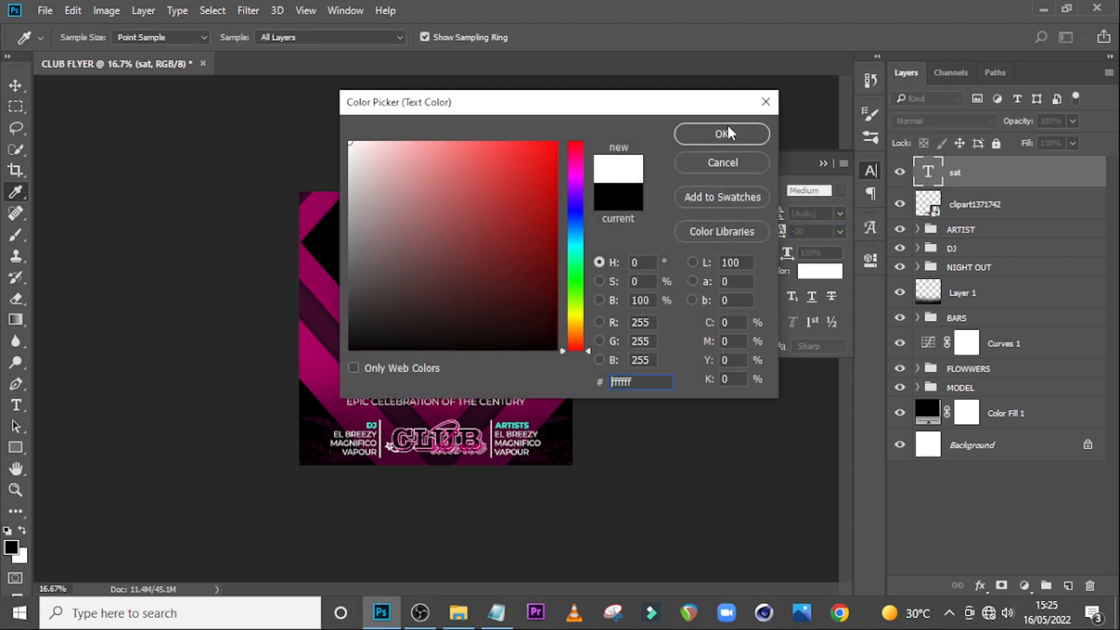
left_click(723, 134)
key("v")
left_click_drag(368, 237, 351, 214)
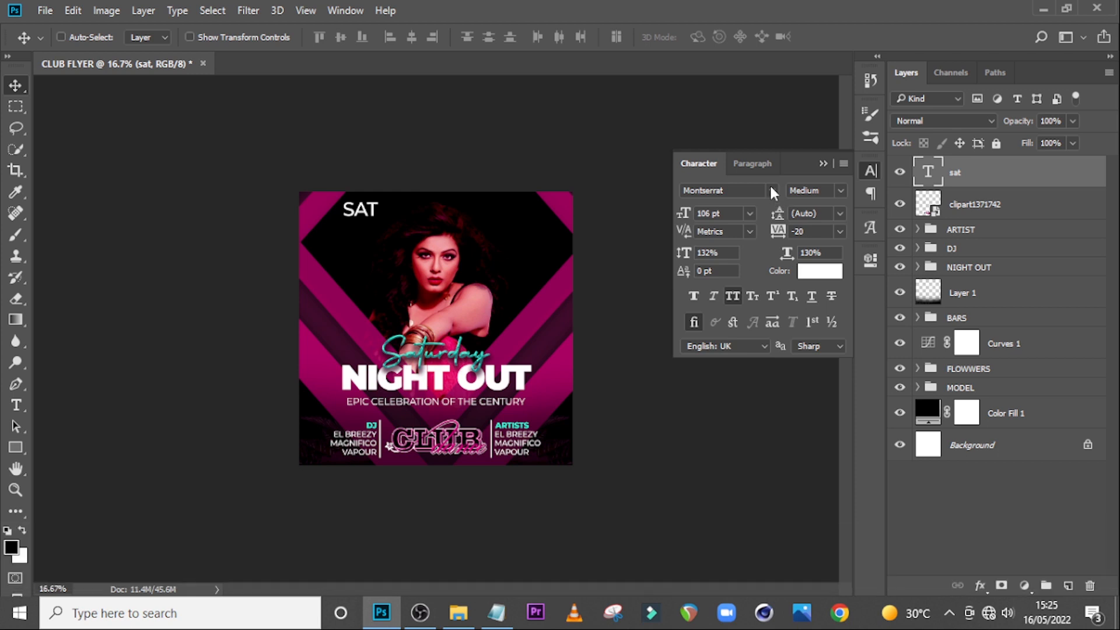
left_click(750, 166)
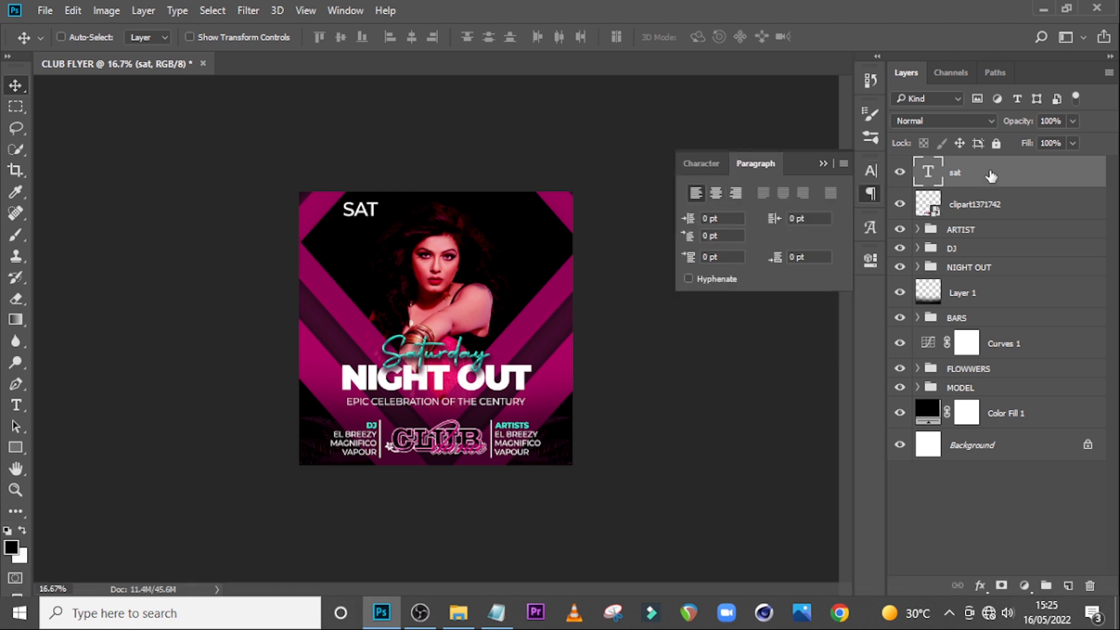
- Duplicate the SAT text layer and place the copy directly beneath the original
key("ctrl+j")
left_click_drag(359, 219, 360, 236)
key("shift+Down")
key("shift+Down")
key("shift+Down")
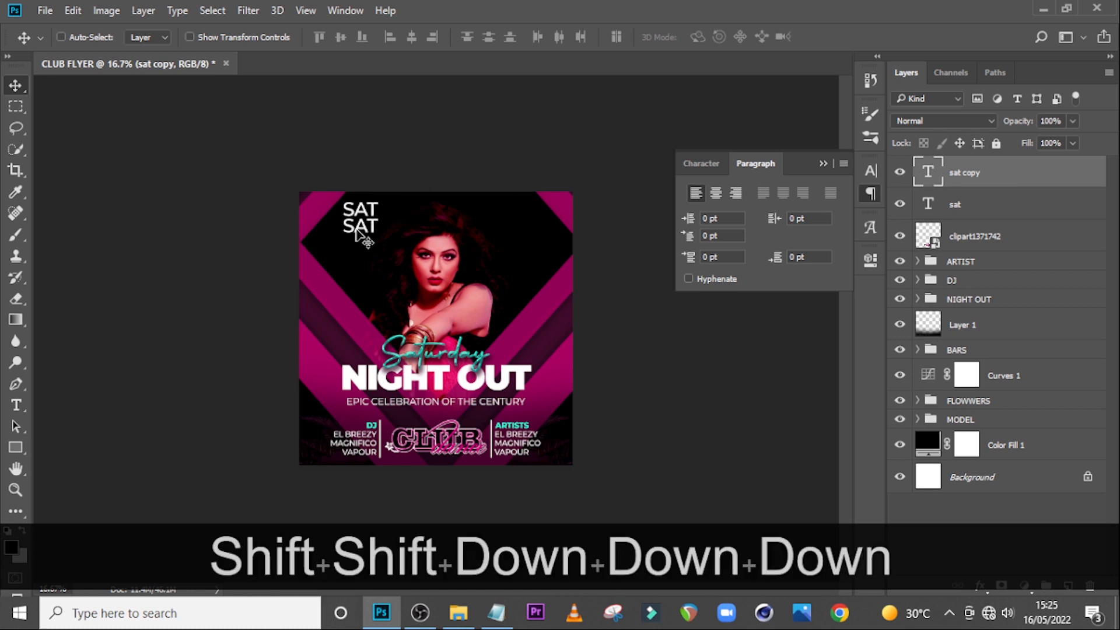
- Replace the lower SAT copy's text with "11th" copied from the Notepad file
left_click(487, 616)
key("ctrl+c")
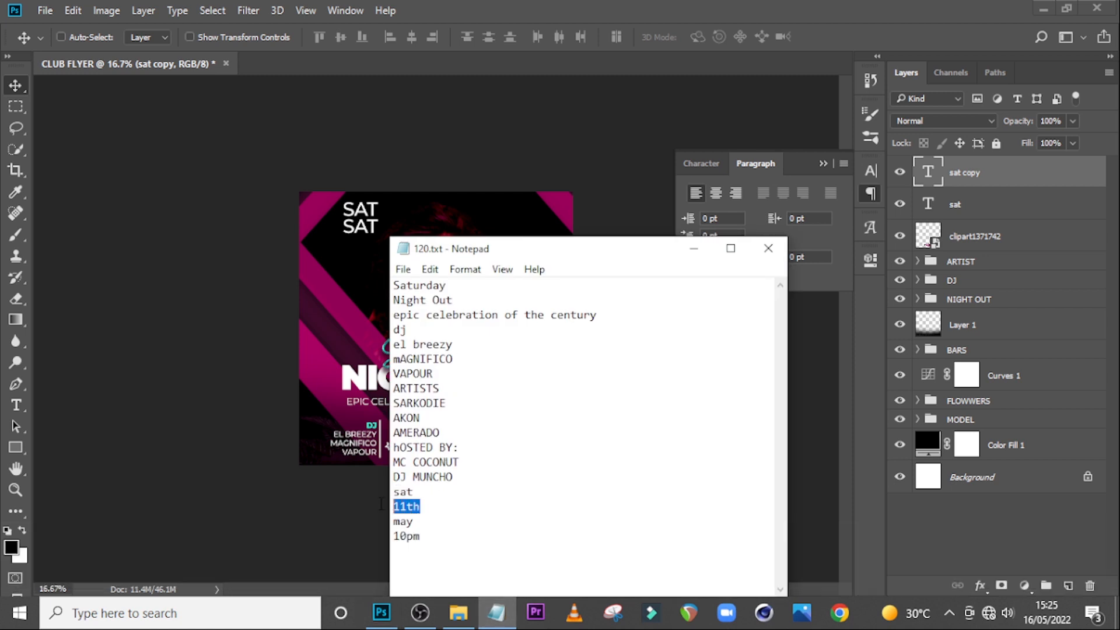
left_click(491, 153)
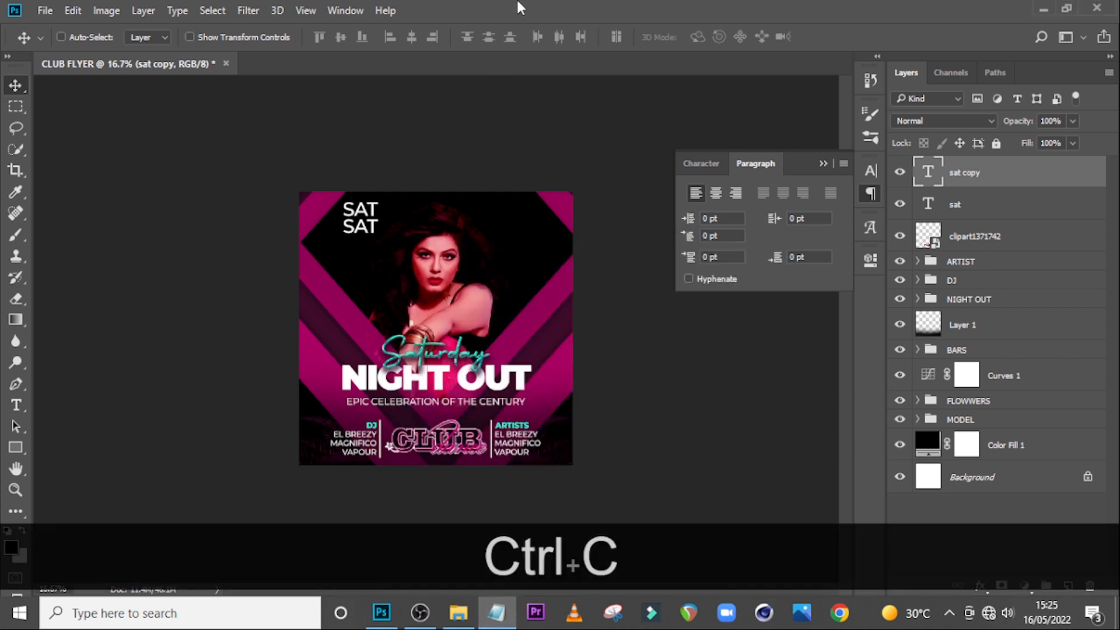
double_click(932, 174)
key("ctrl+v")
left_click(931, 171)
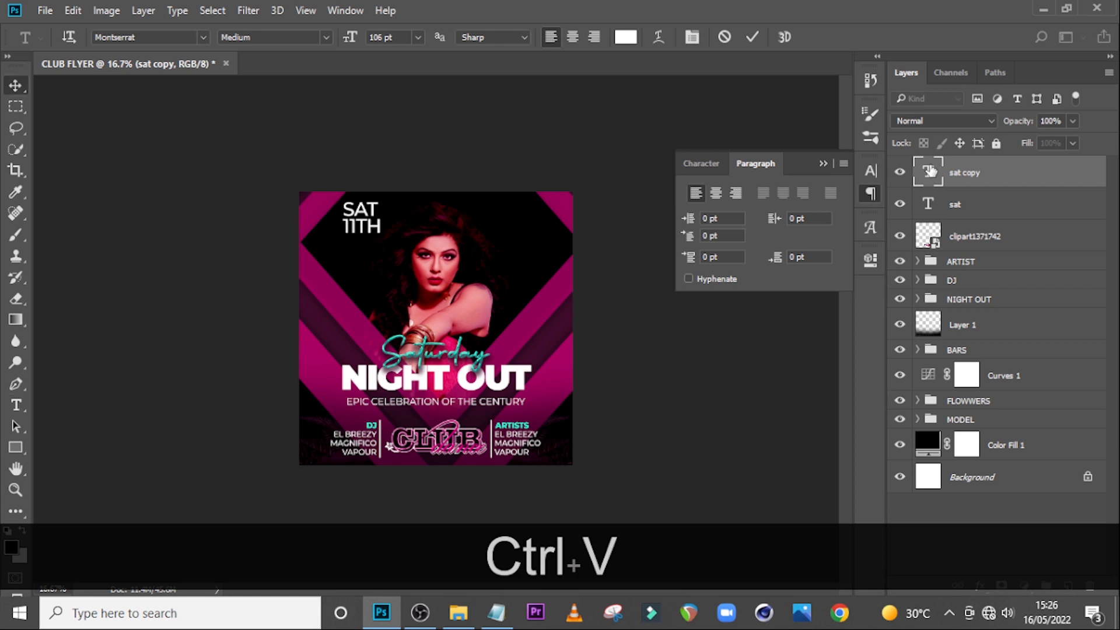
- Change the font weight of the 11TH text to ExtraBold
left_click(711, 164)
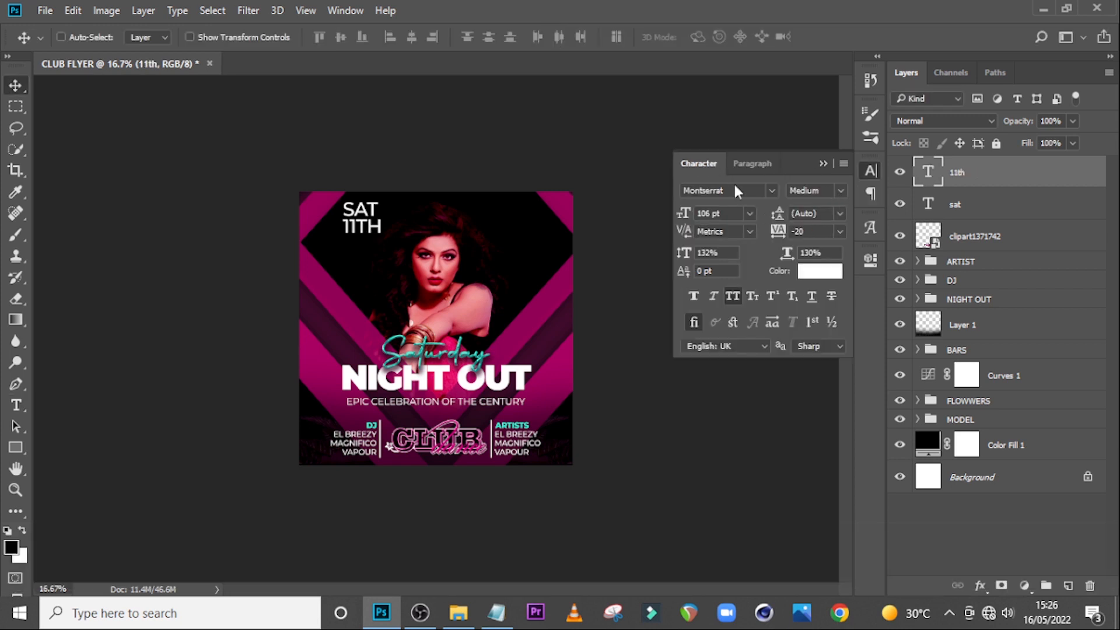
left_click(839, 192)
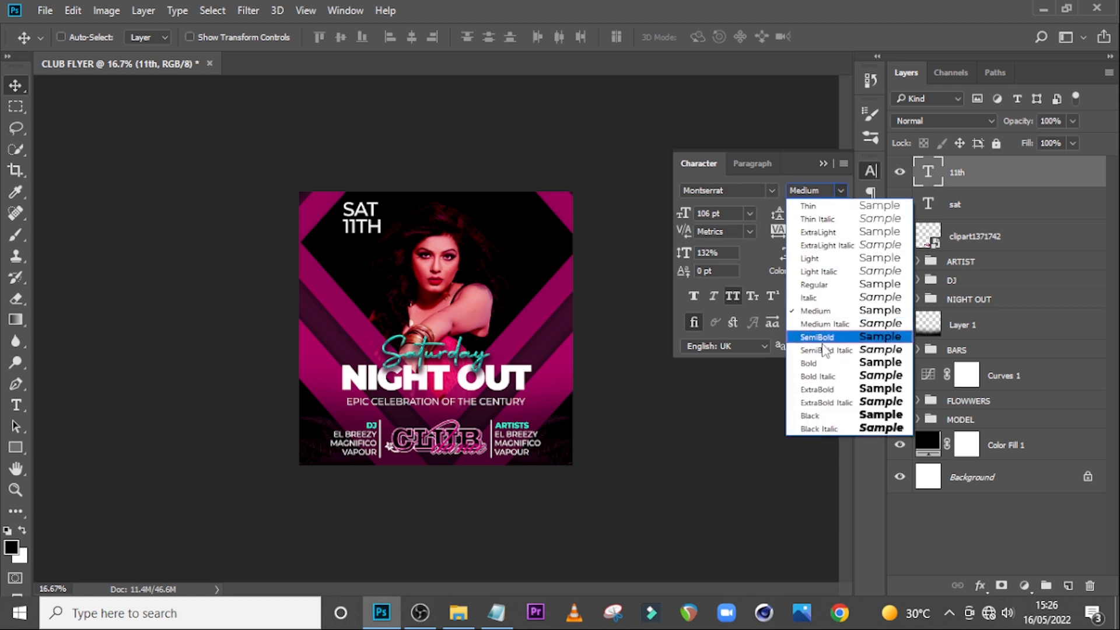
left_click(823, 389)
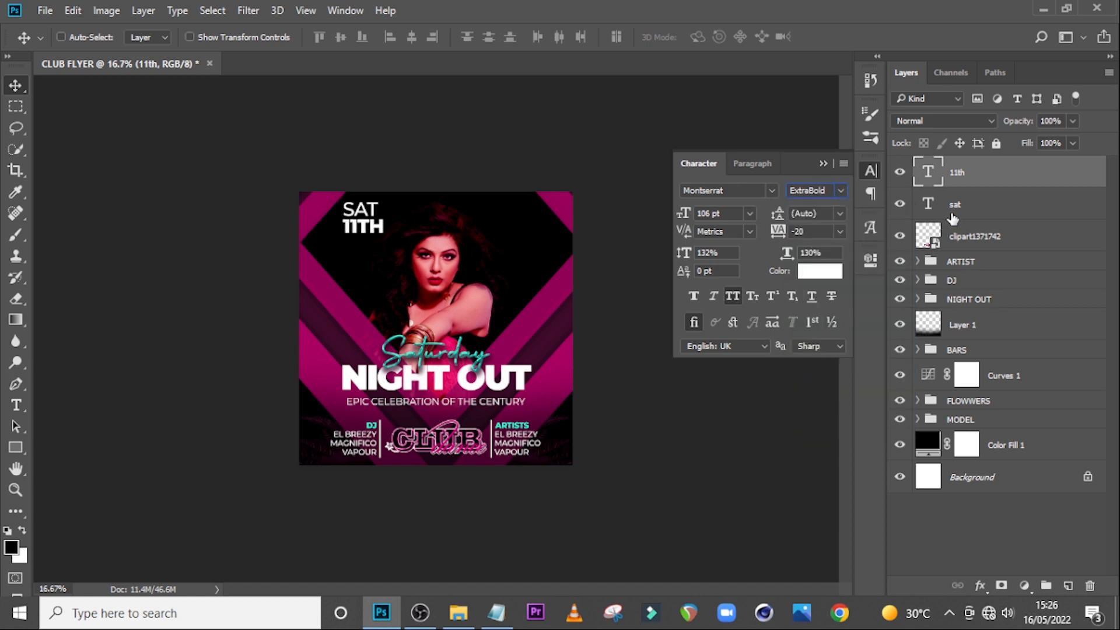
- Duplicate the 11TH line directly below itself and replace the copy's text with "may" from the Notepad file
key("ctrl+j")
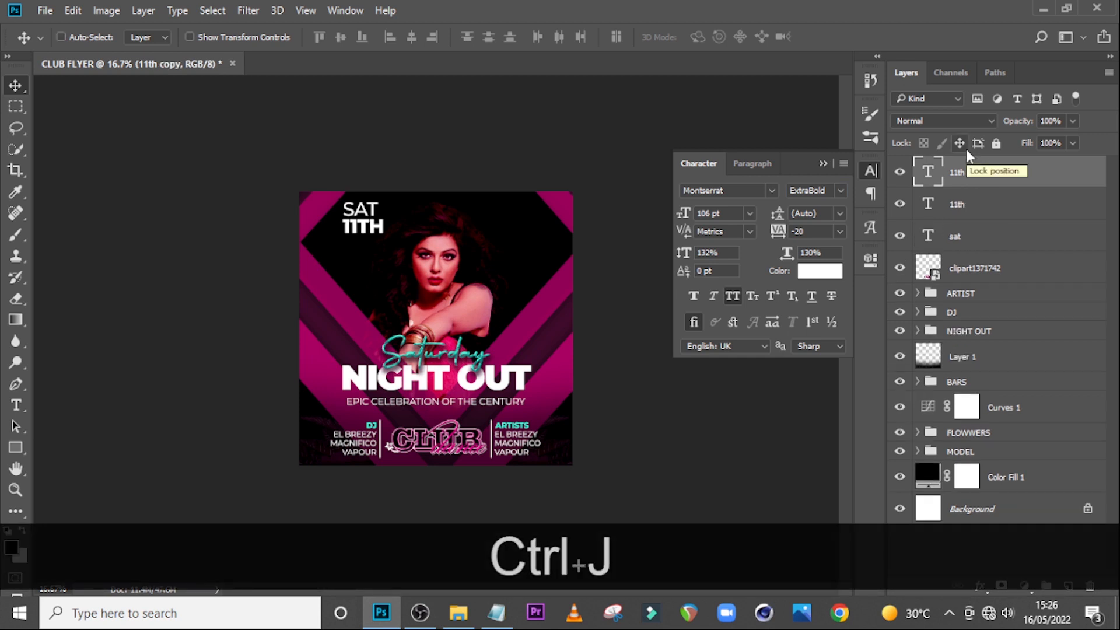
left_click_drag(392, 236, 392, 254)
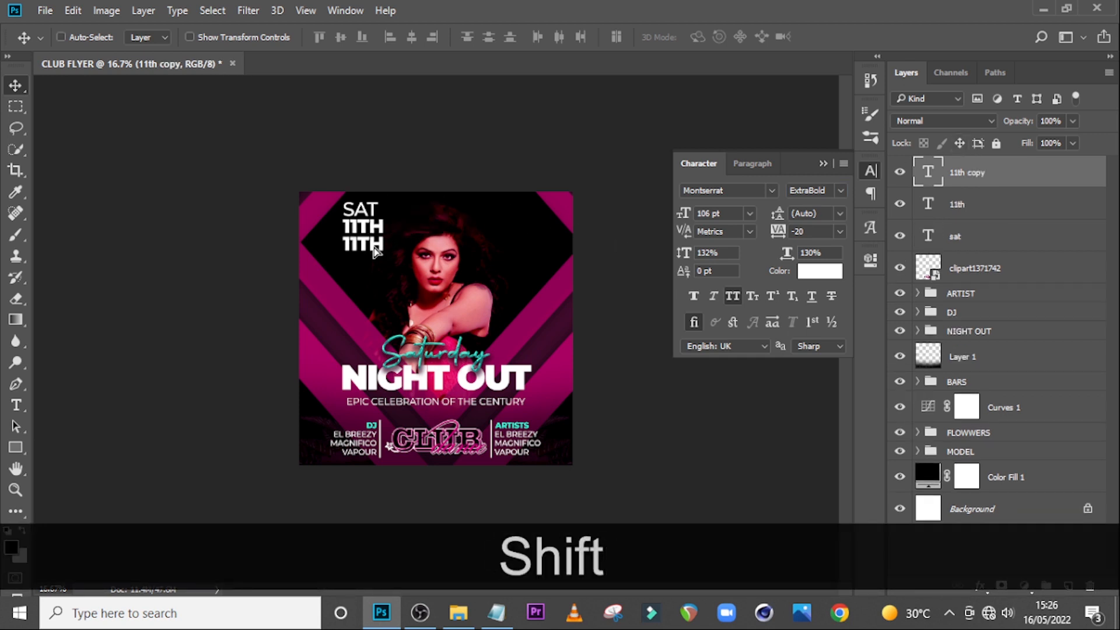
left_click(497, 613)
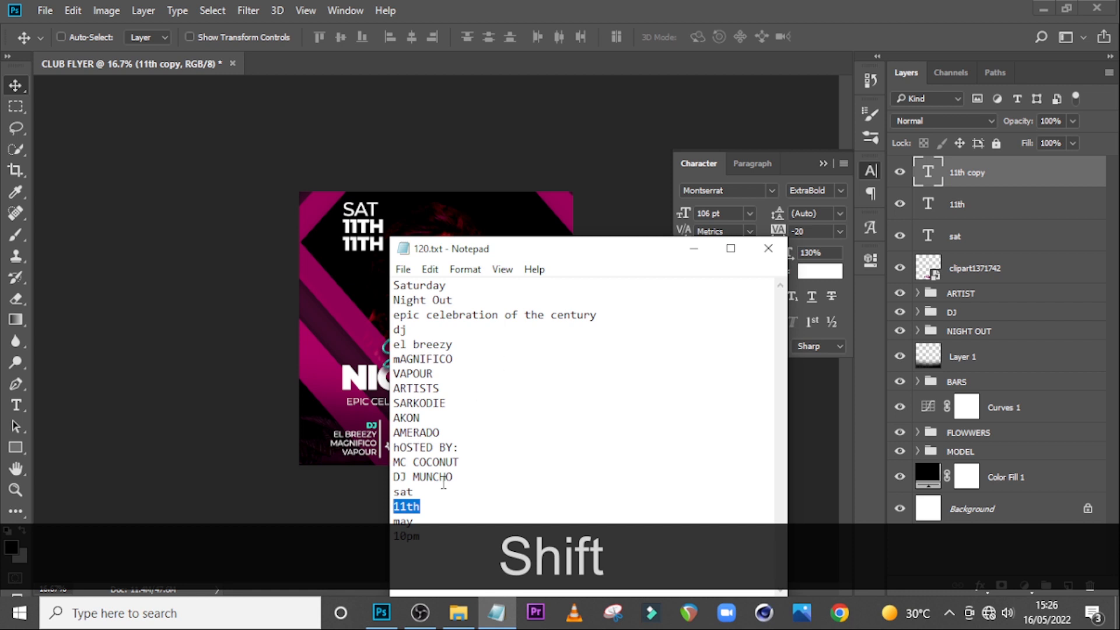
left_click_drag(436, 527, 369, 525)
key("ctrl+c")
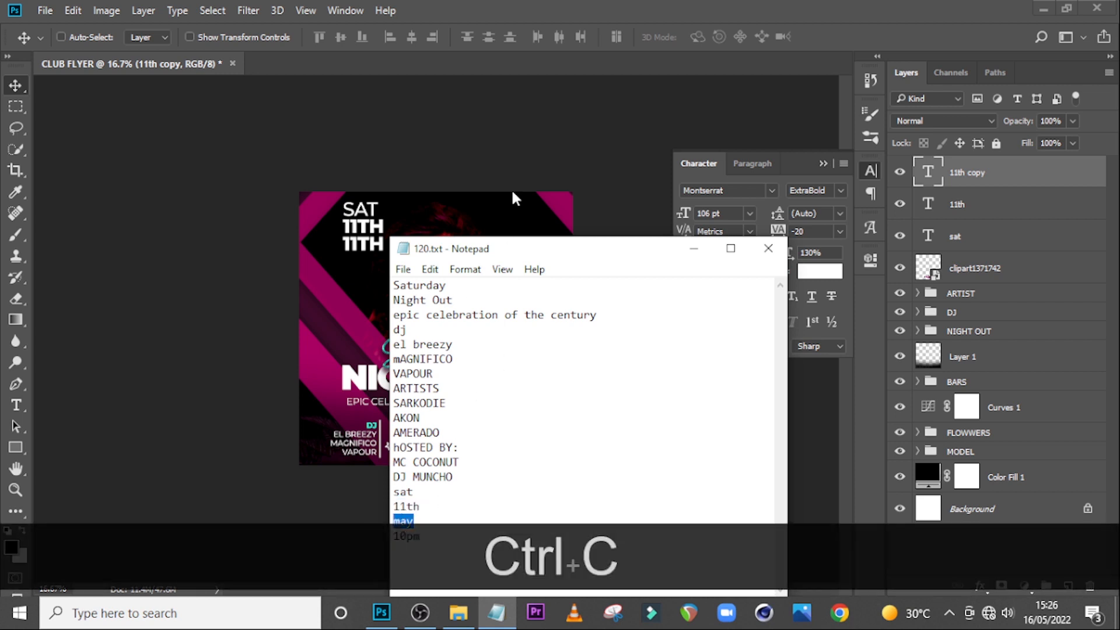
left_click(569, 7)
double_click(924, 171)
key("ctrl+v")
key("ctrl+Return")
- Tighten the date lines by nudging MAY up slightly, and then 11TH and MAY up together toward SAT
key("ctrl+equal")
key("ctrl+equal")
key("ctrl+equal")
scroll(560, 201, "up", 1)
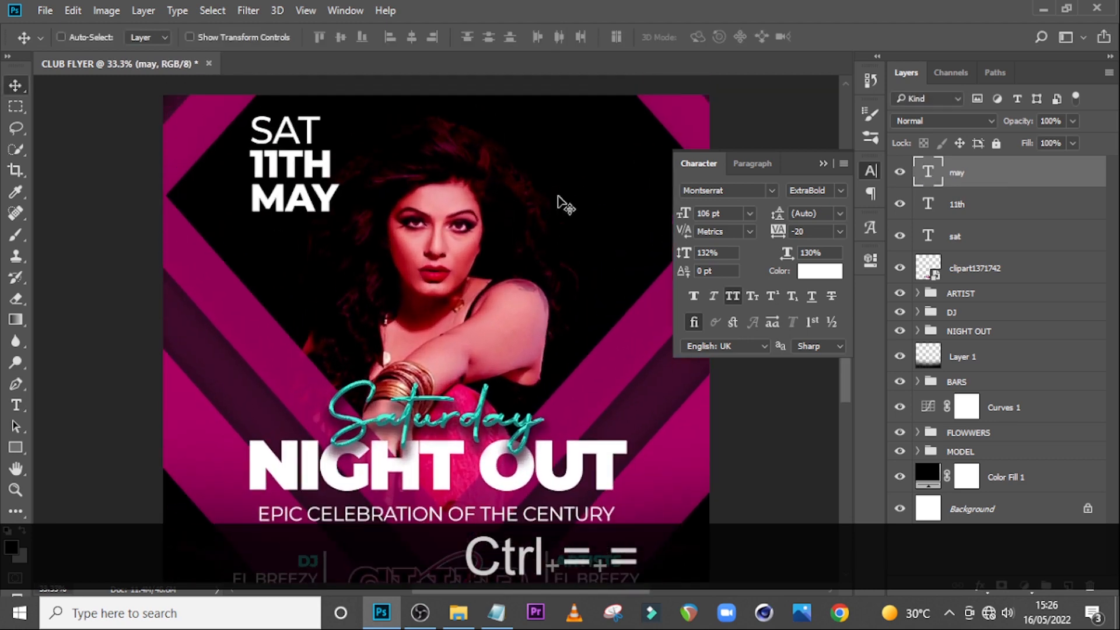
key("Up")
key("Up")
key("ctrl")
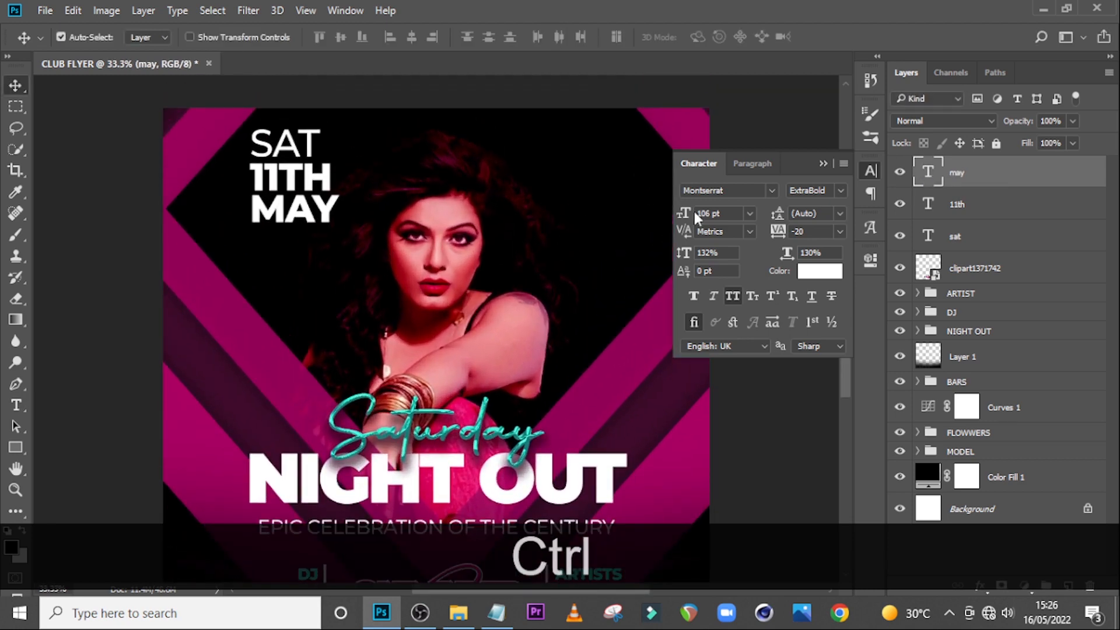
left_click(1021, 204, "ctrl")
key("Up")
key("Up")
key("Up")
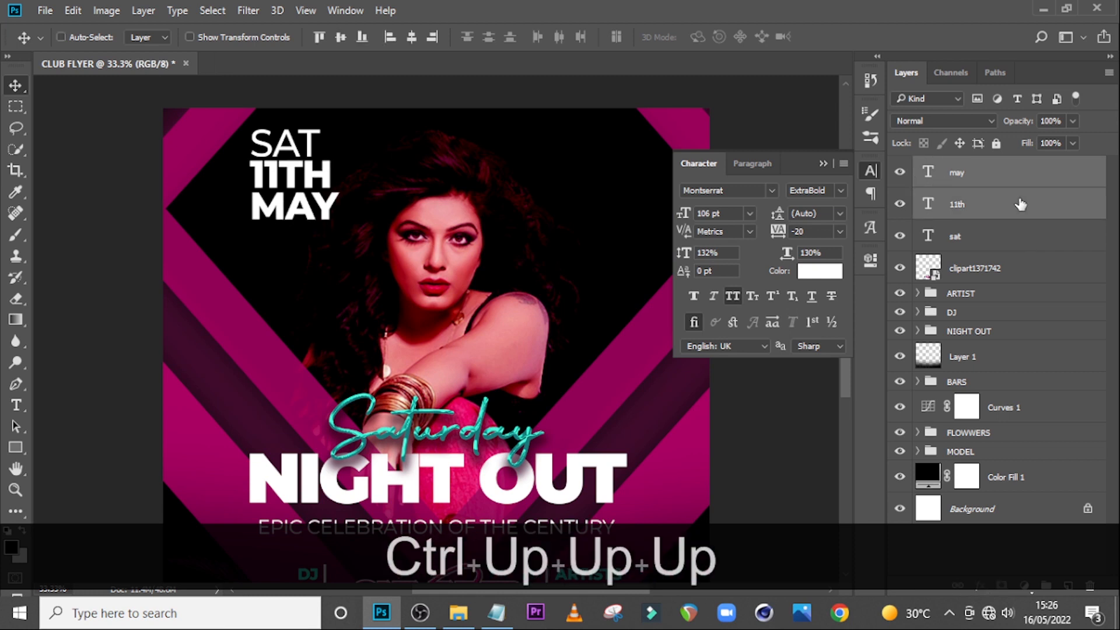
- Duplicate only the MAY text layer and position the copy directly beneath it with matching line spacing
left_click(971, 170)
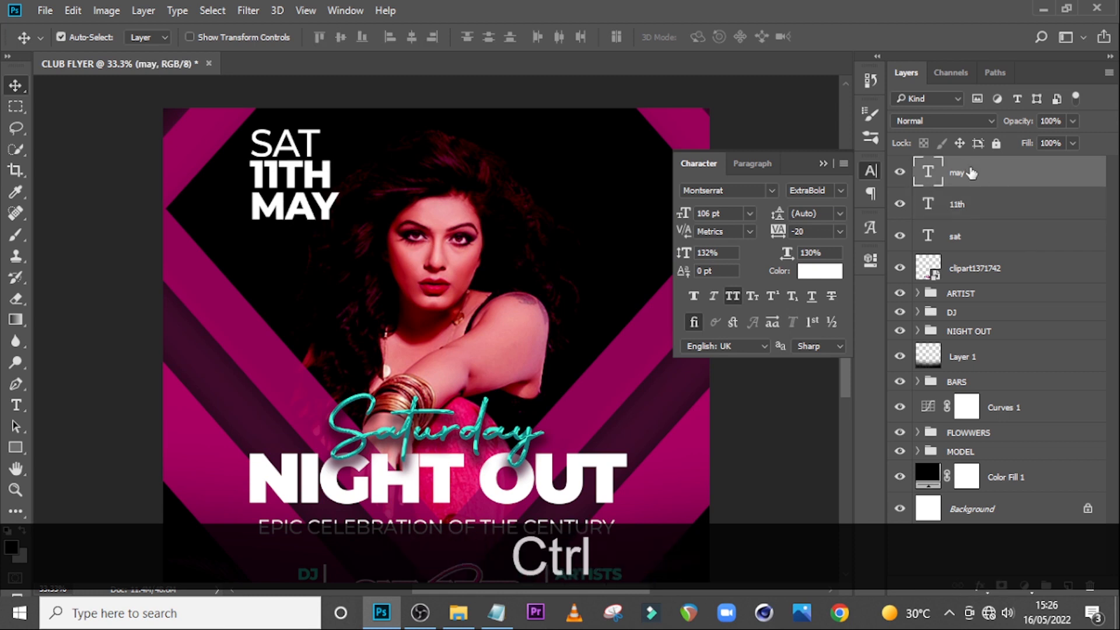
key("ctrl+j")
left_click_drag(300, 213, 306, 257)
key("ctrl+shift+z")
key("shift+Up")
key("shift+Up")
key("shift+Up")
key("shift+Up")
key("shift+Up")
key("shift+Up")
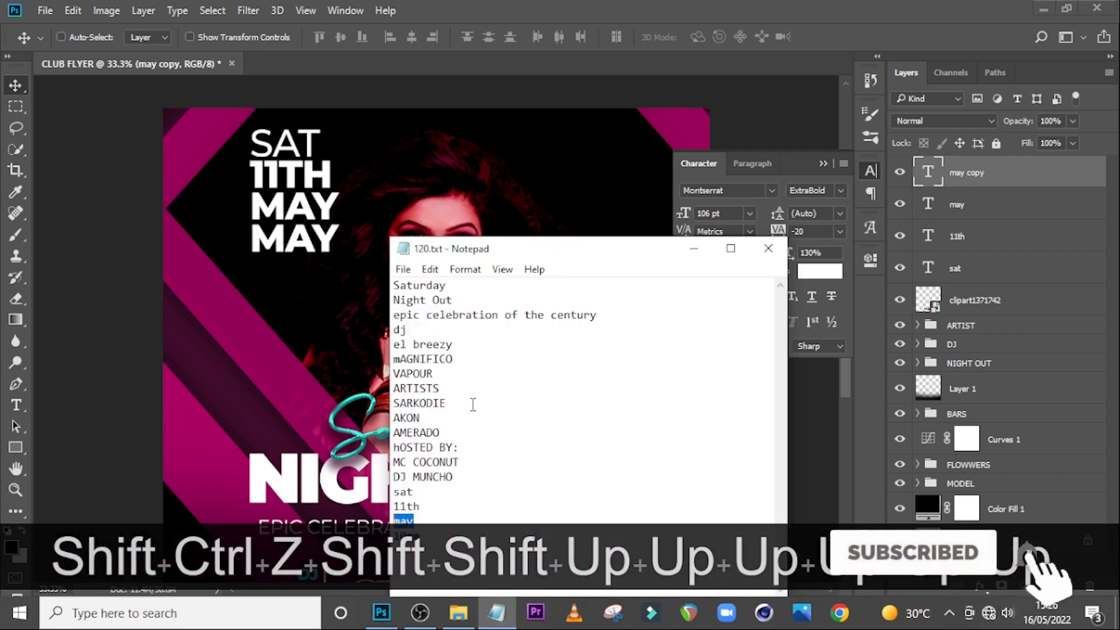
- Replace the lower MAY copy's text with "10pm" copied from the Notepad file
left_click(496, 612)
double_click(407, 536)
key("ctrl+c")
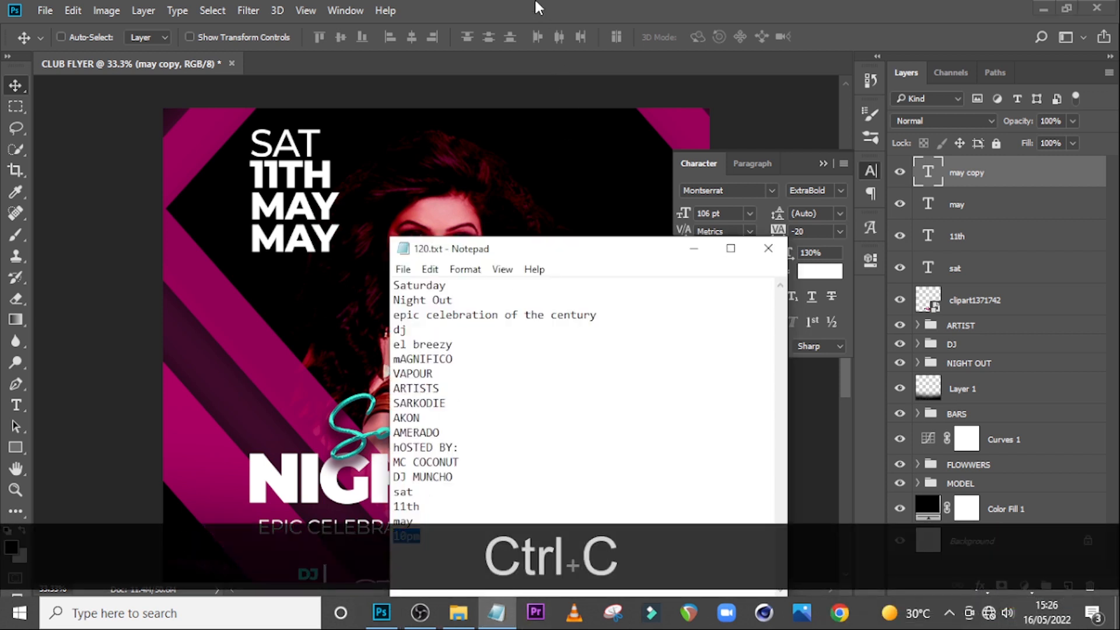
left_click(537, 7)
double_click(930, 172)
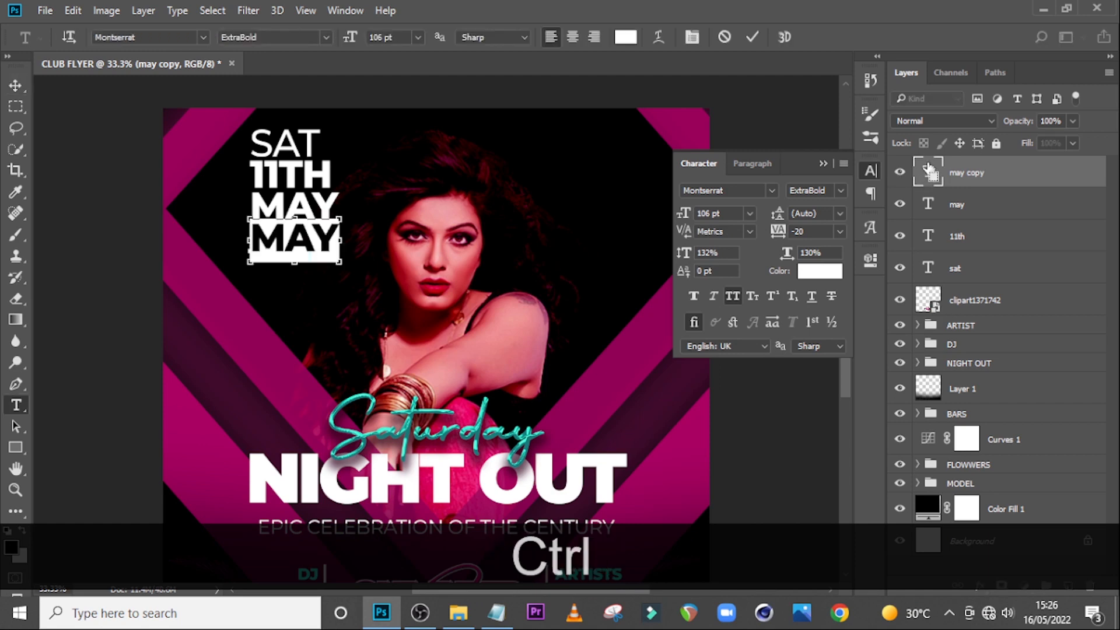
key("ctrl+v")
key("ctrl+Return")
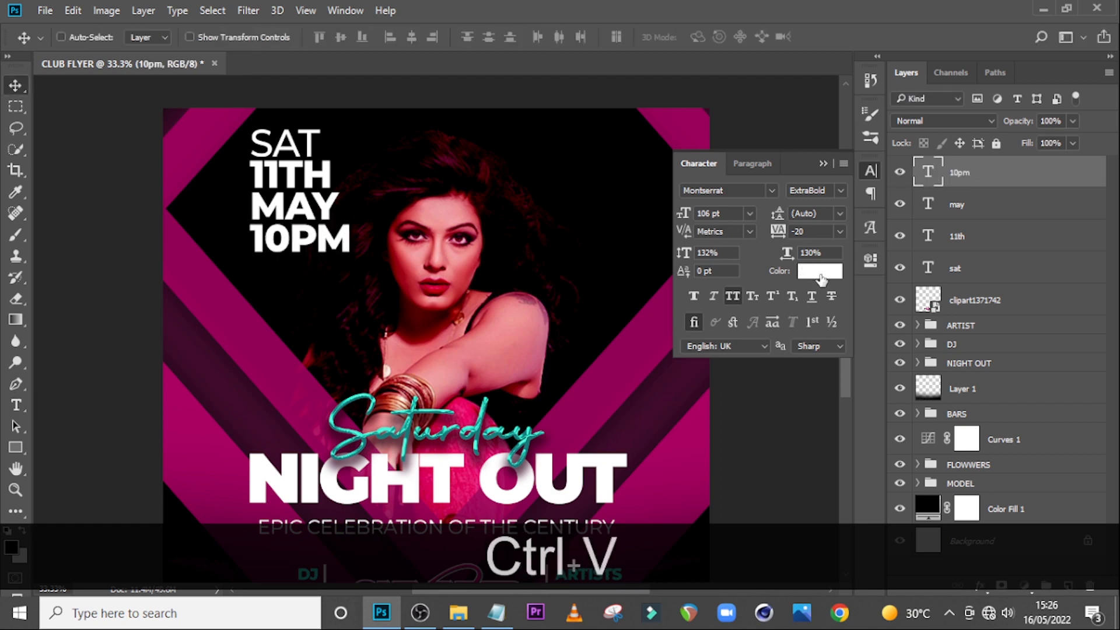
- Set the 10PM text color to hex 1afad7
left_click(820, 271)
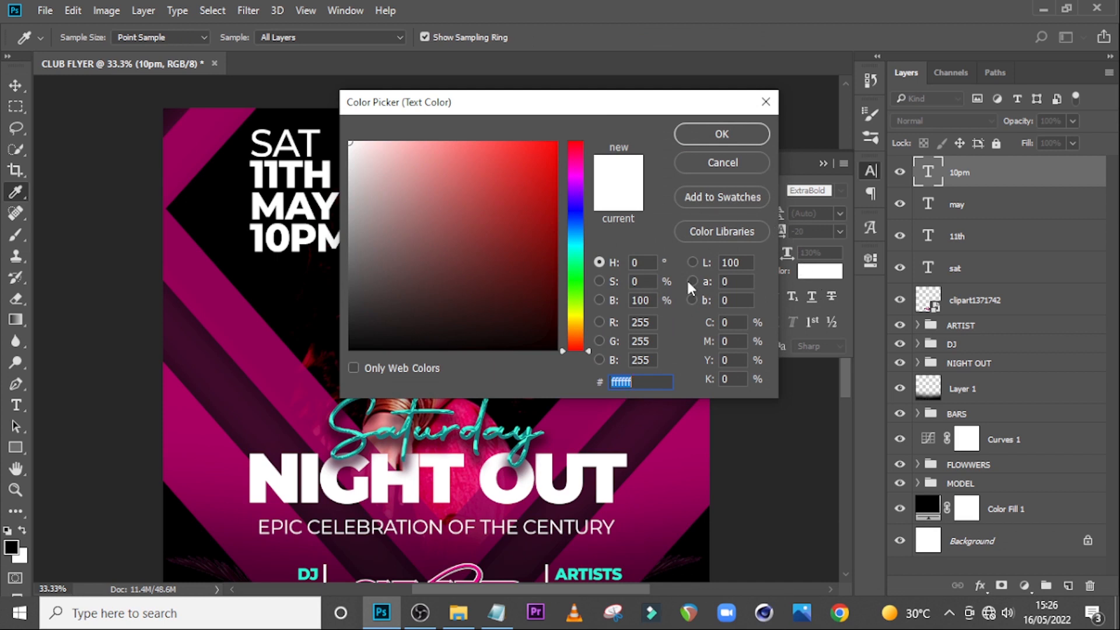
type("1a")
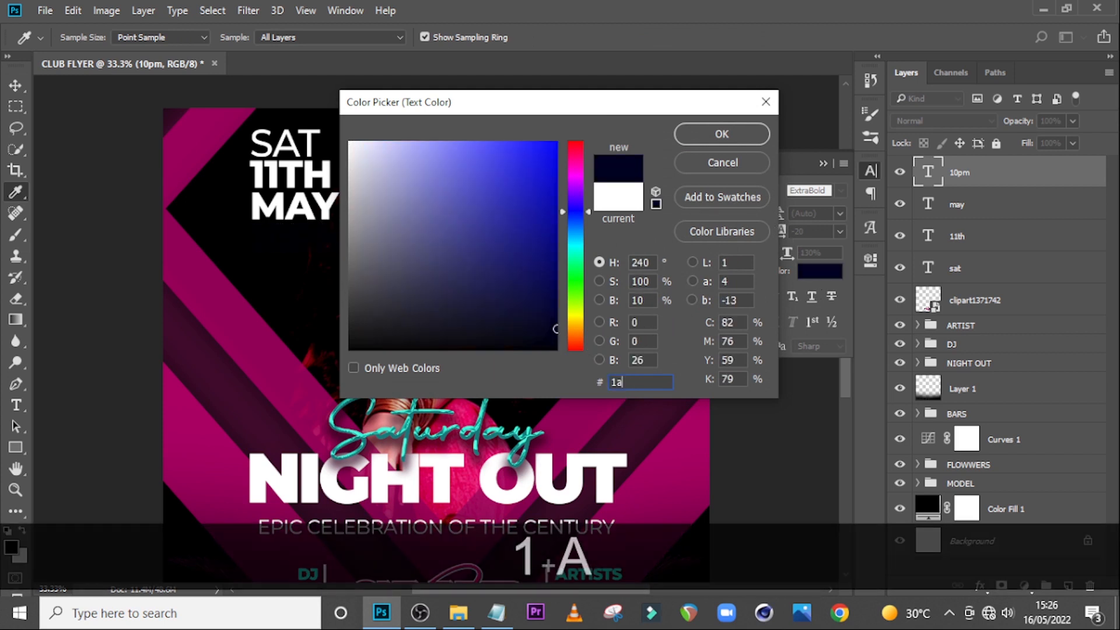
type("f")
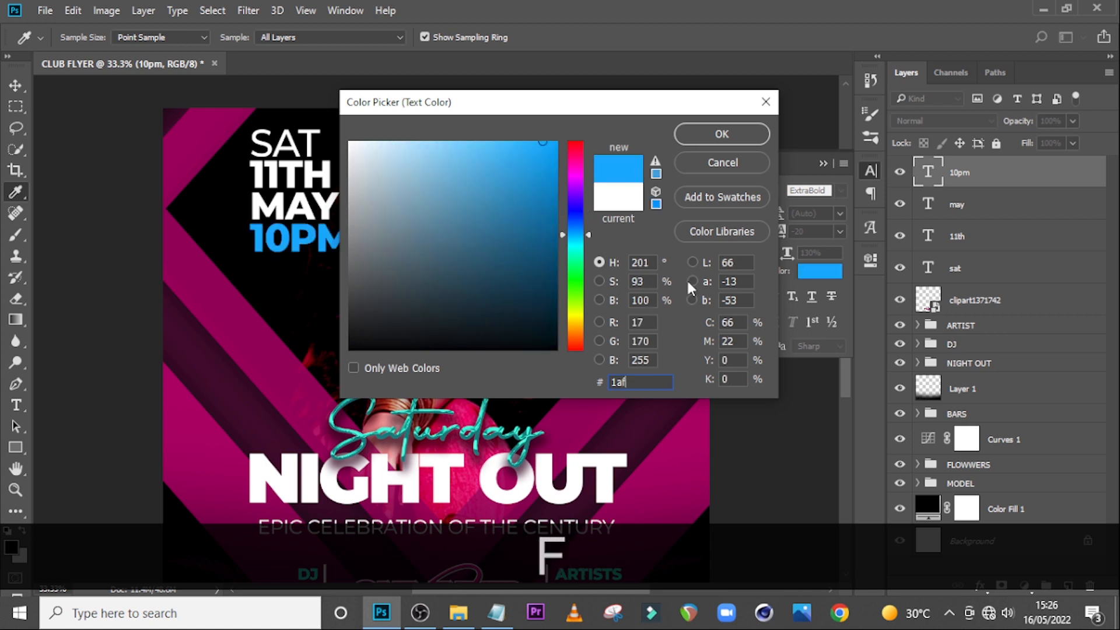
type("ad")
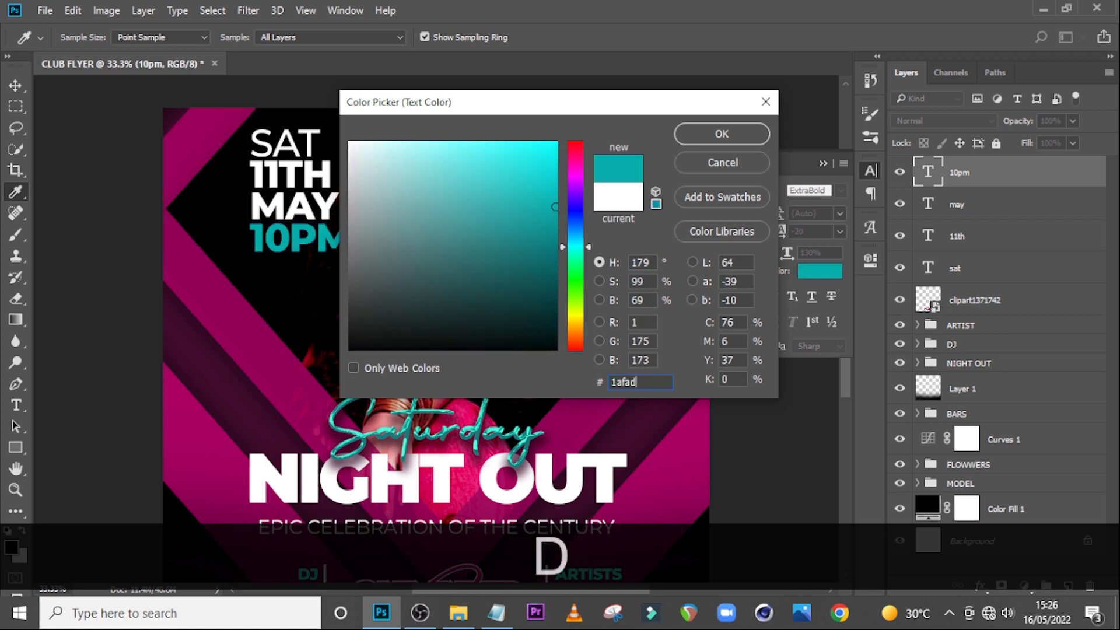
type("7")
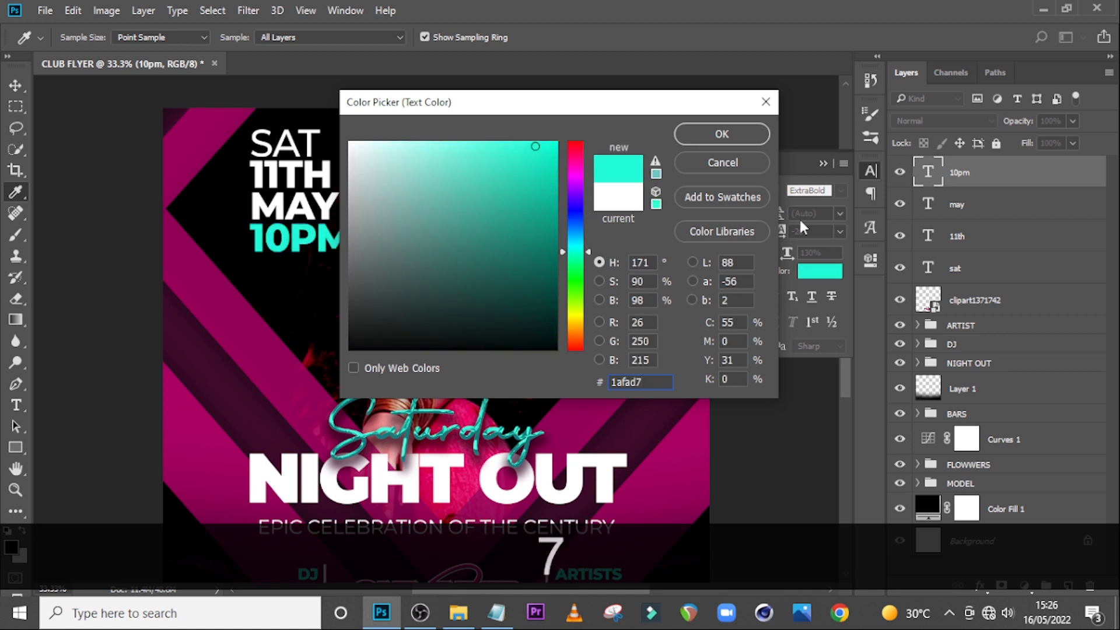
left_click(744, 134)
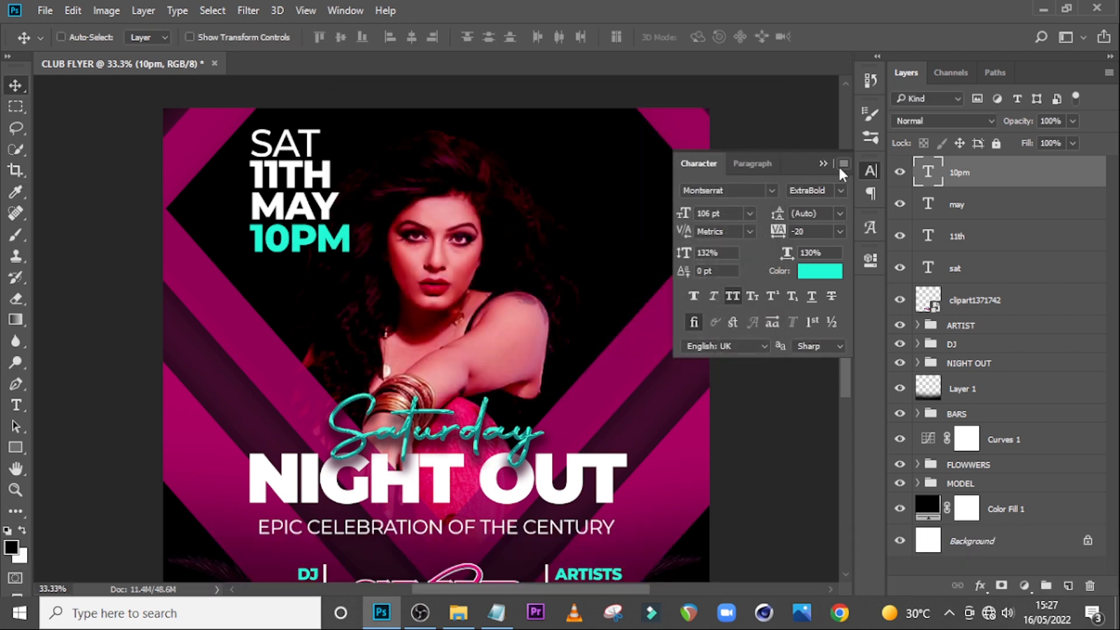
- Group the sat, 11th, may and 10pm text layers and name the group "date and time"
left_click(980, 267, "shift")
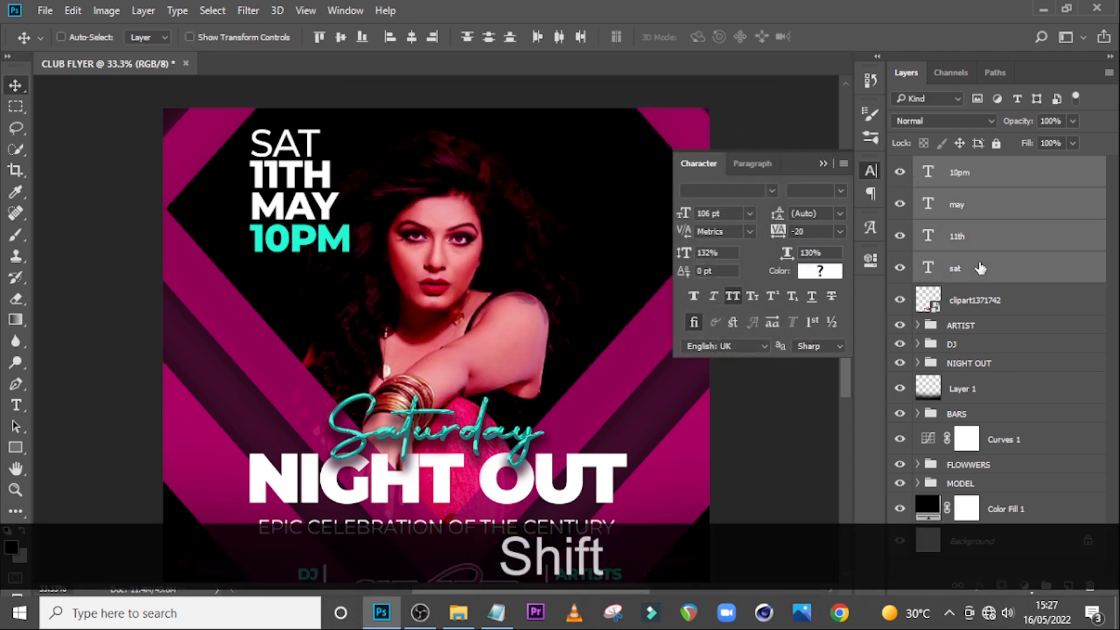
key("ctrl+shift+g")
double_click(962, 166)
type("d")
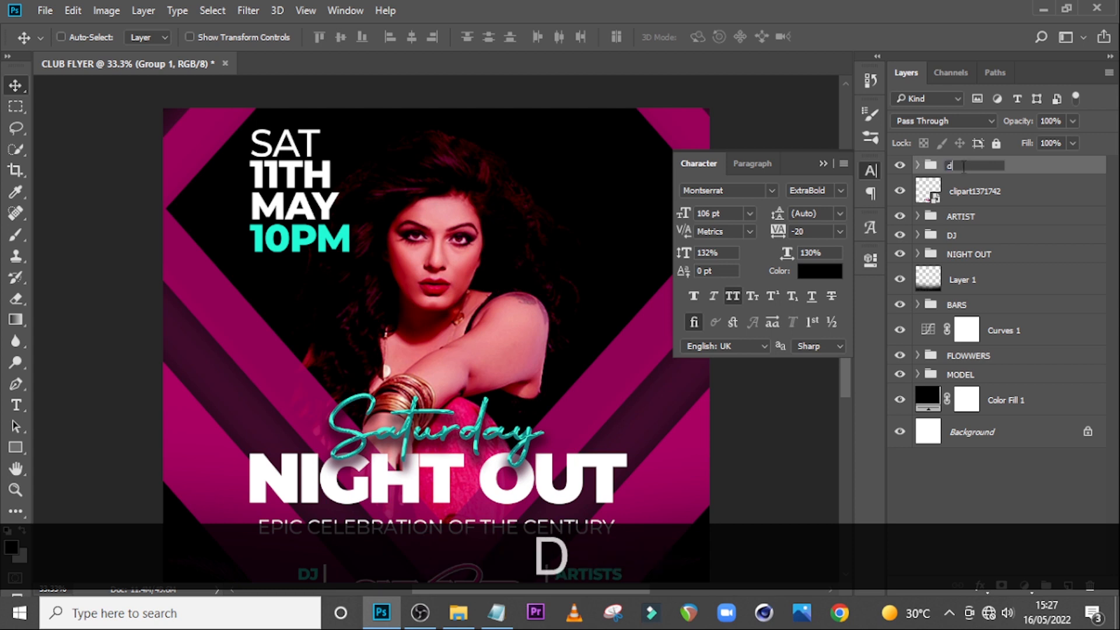
type("ate and time")
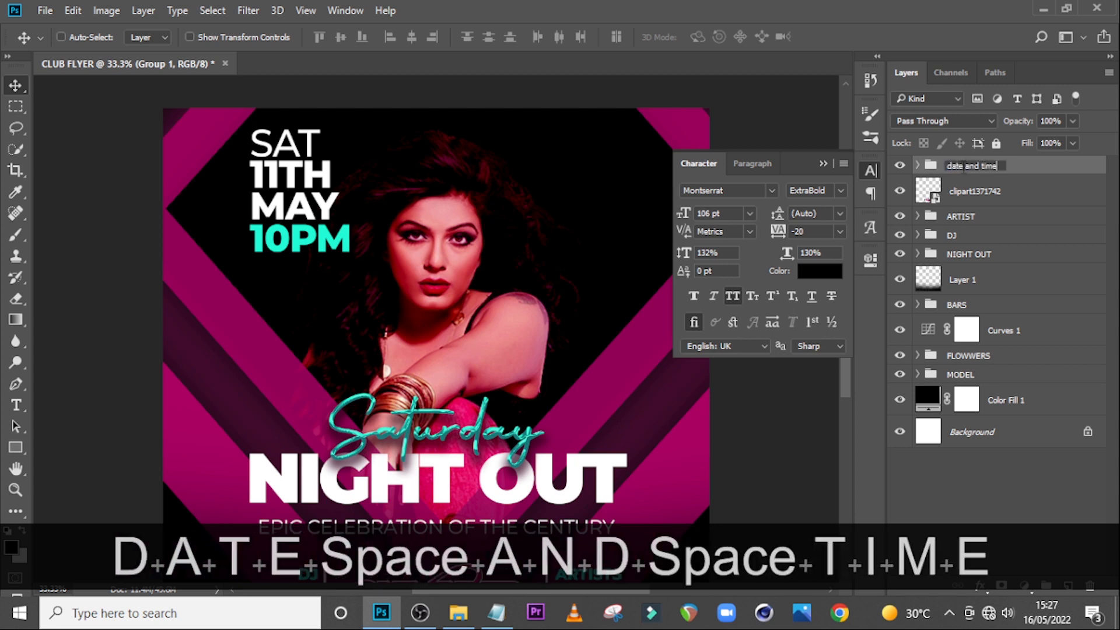
key("Return")
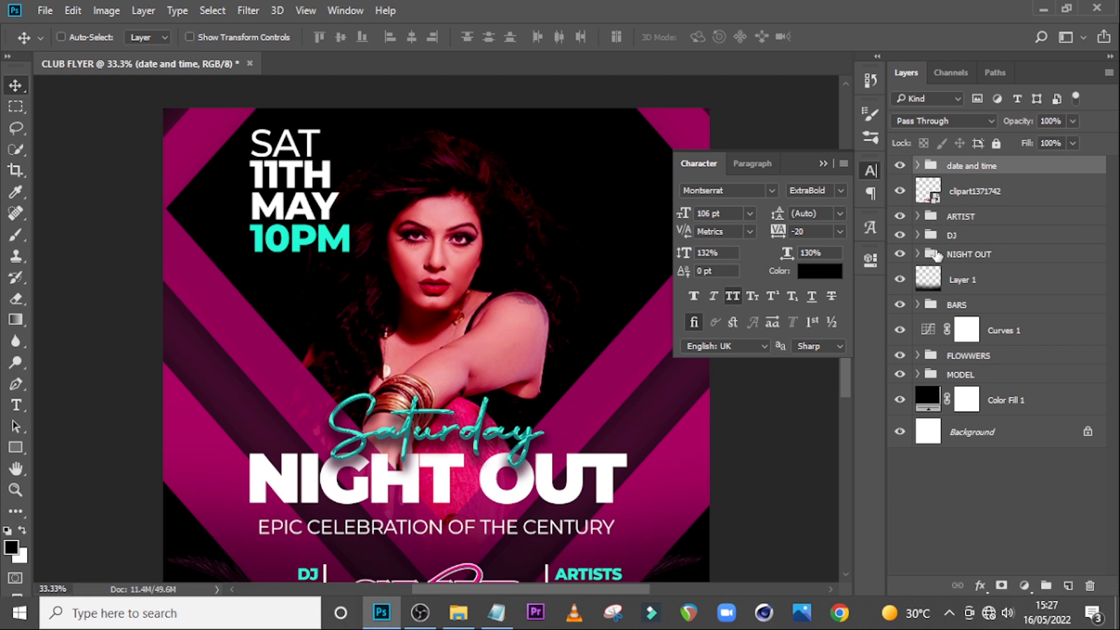
left_click(824, 164)
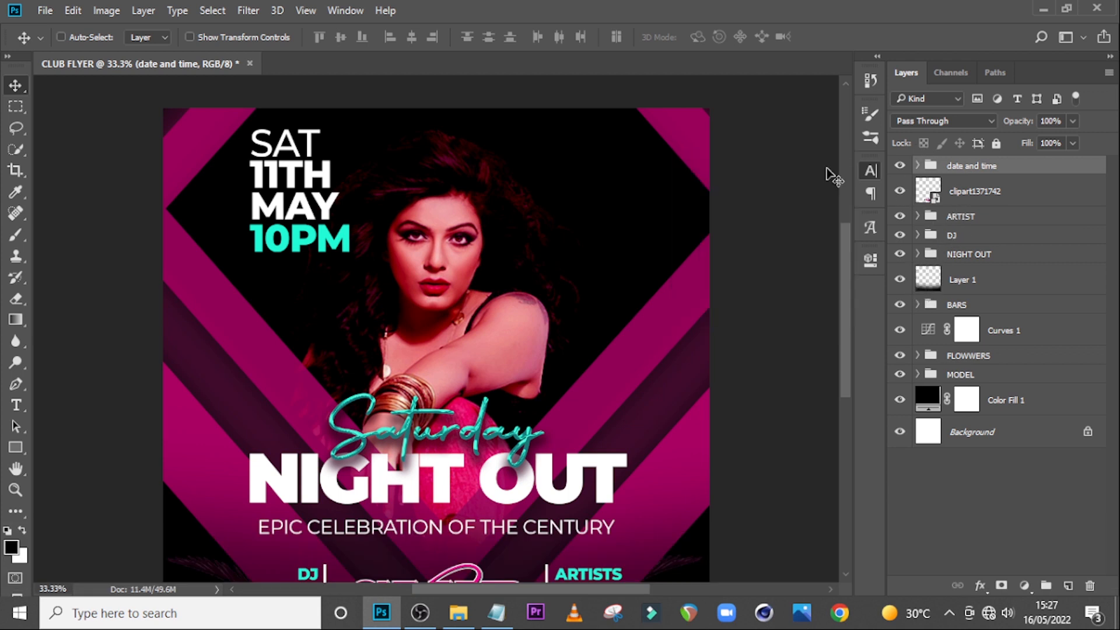
- Duplicate the ARTISTS heading and its el breezy line, place the copies above the Night Out title, and take them out of the ARTIST group
left_click(919, 217)
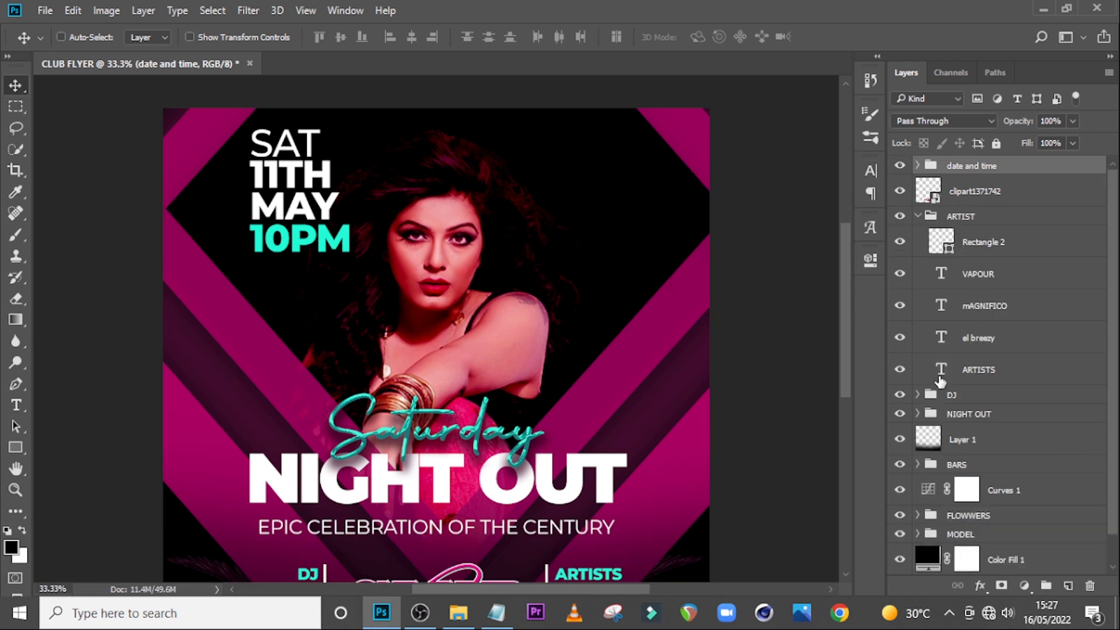
left_click(976, 378)
left_click(988, 344, "ctrl")
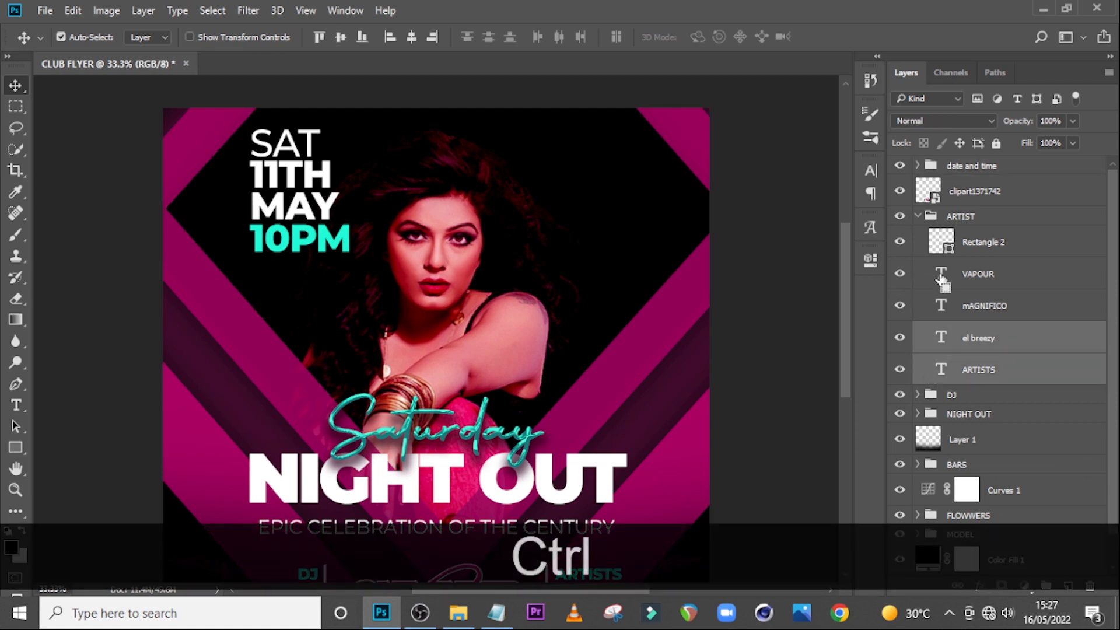
key("ctrl+j")
left_click_drag(600, 300, 601, 222)
left_click_drag(974, 350, 969, 225)
left_click(917, 280)
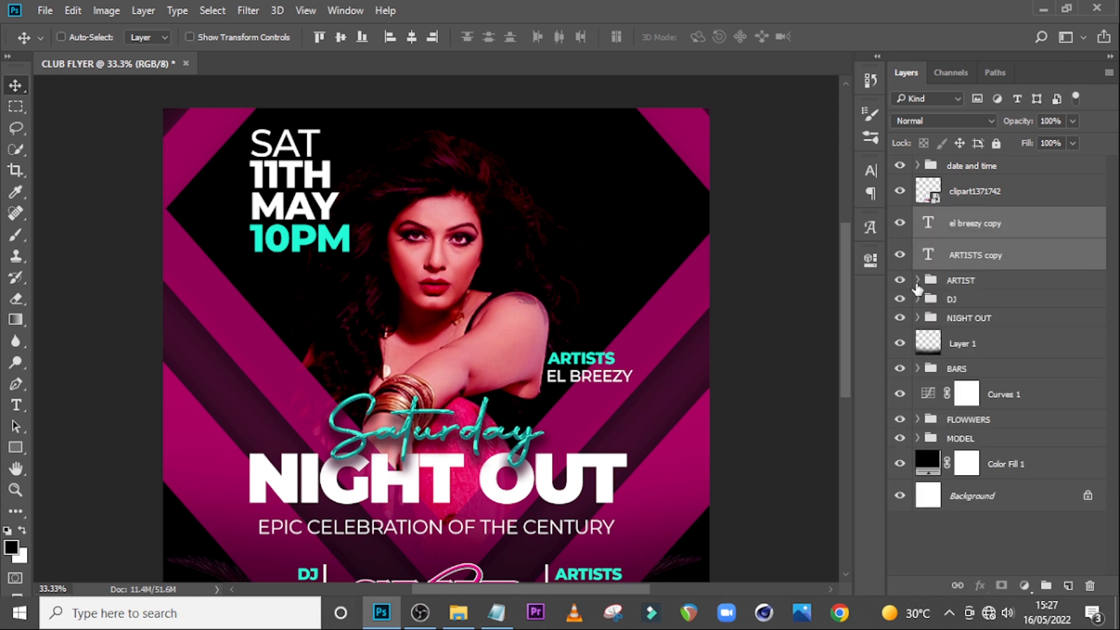
- Group the two copied text layers and name the group "hodted by"
key("ctrl+g")
double_click(963, 217)
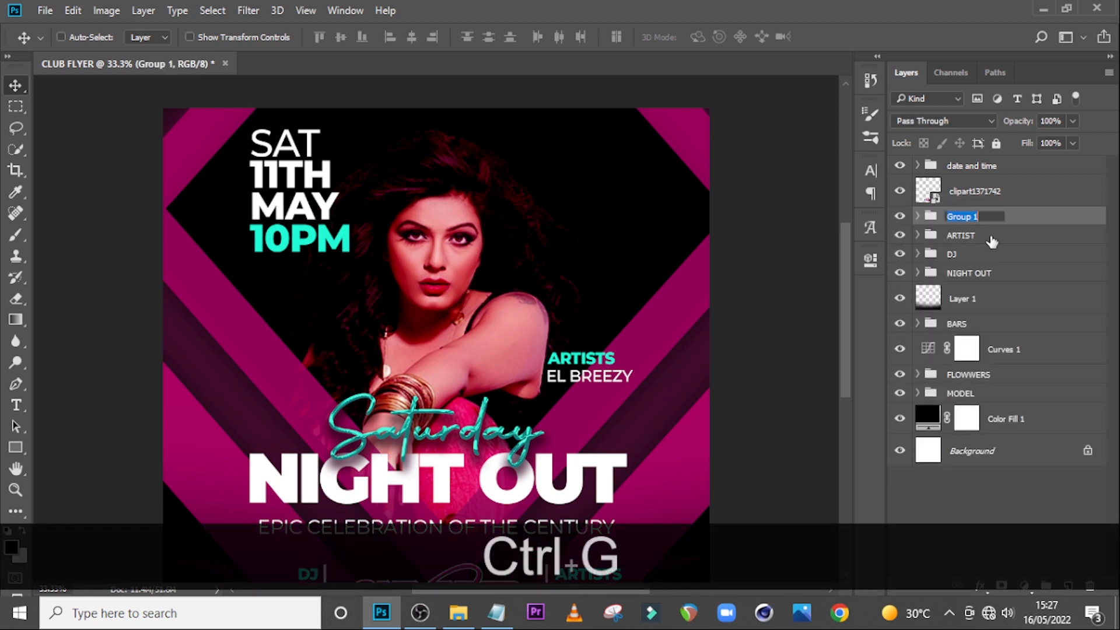
type("hodte")
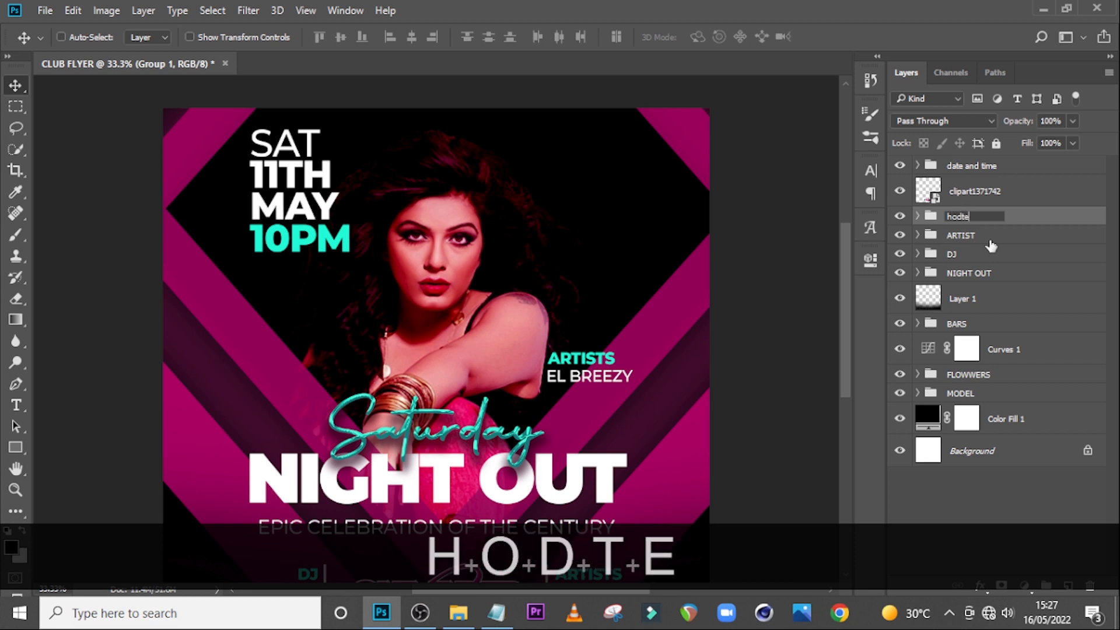
type("d by")
key("Return")
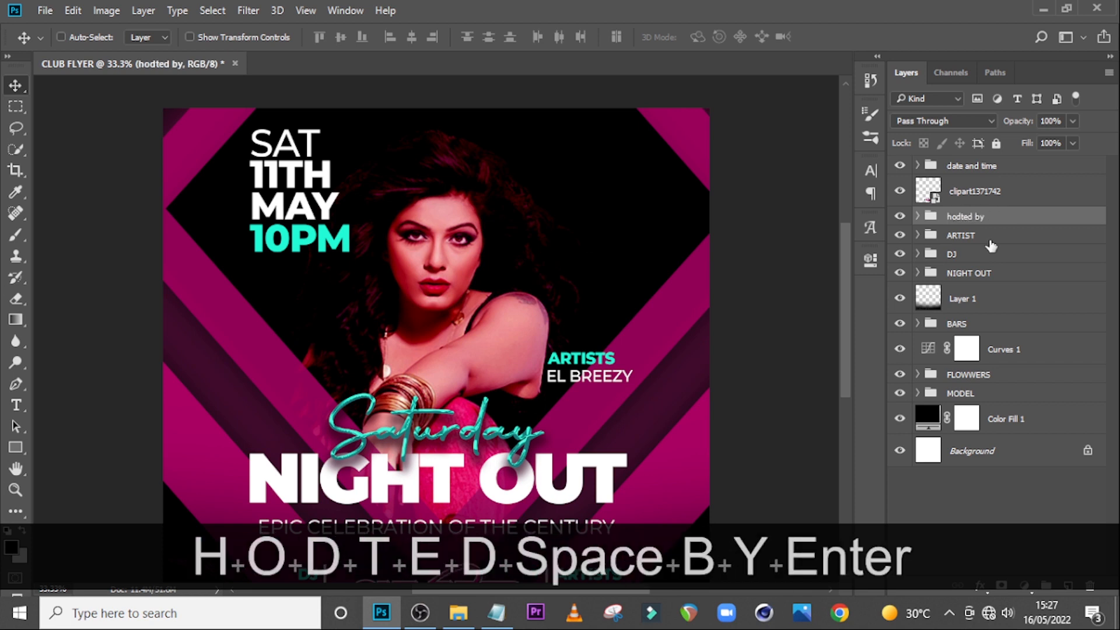
- Center-align the paragraphs of both copied text layers inside the "hodted by" group
left_click(917, 217)
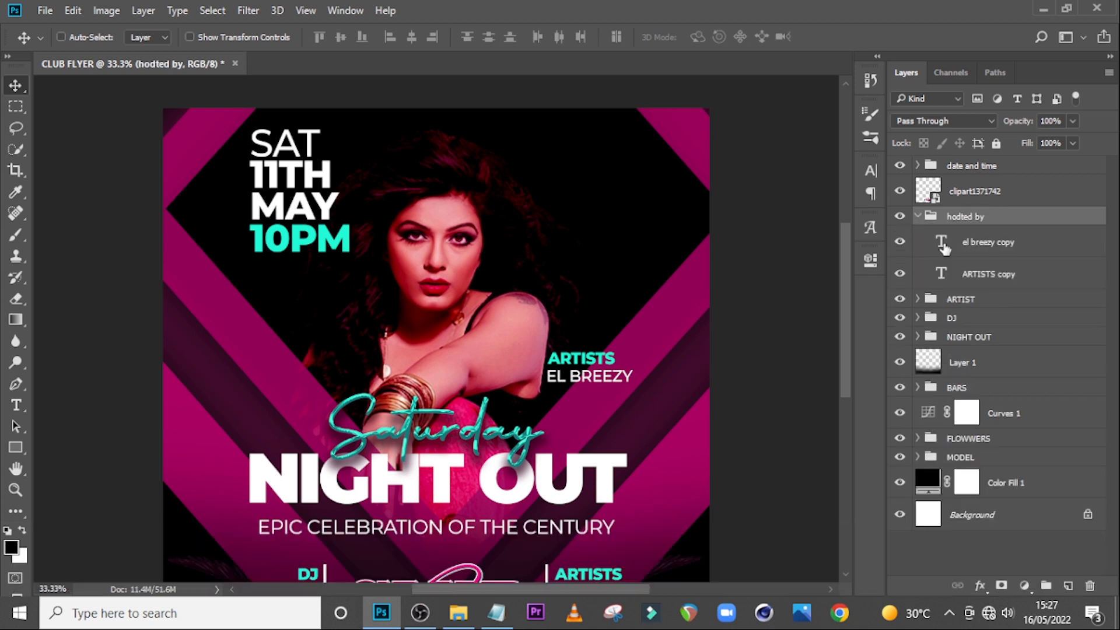
left_click(977, 274)
left_click(982, 244, "ctrl")
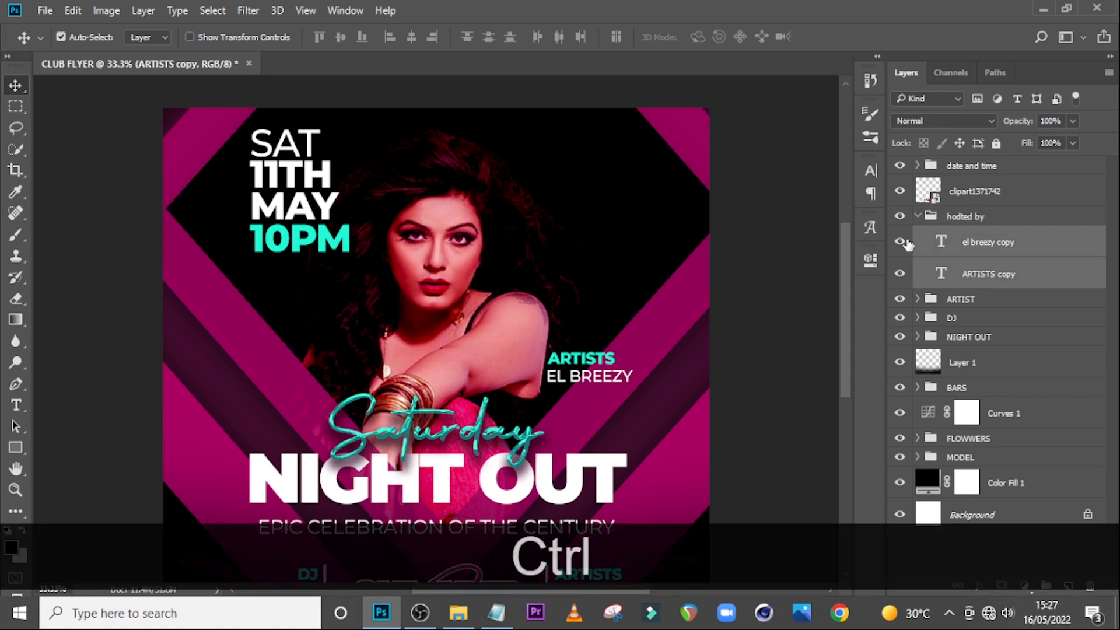
left_click(869, 170)
left_click(752, 163)
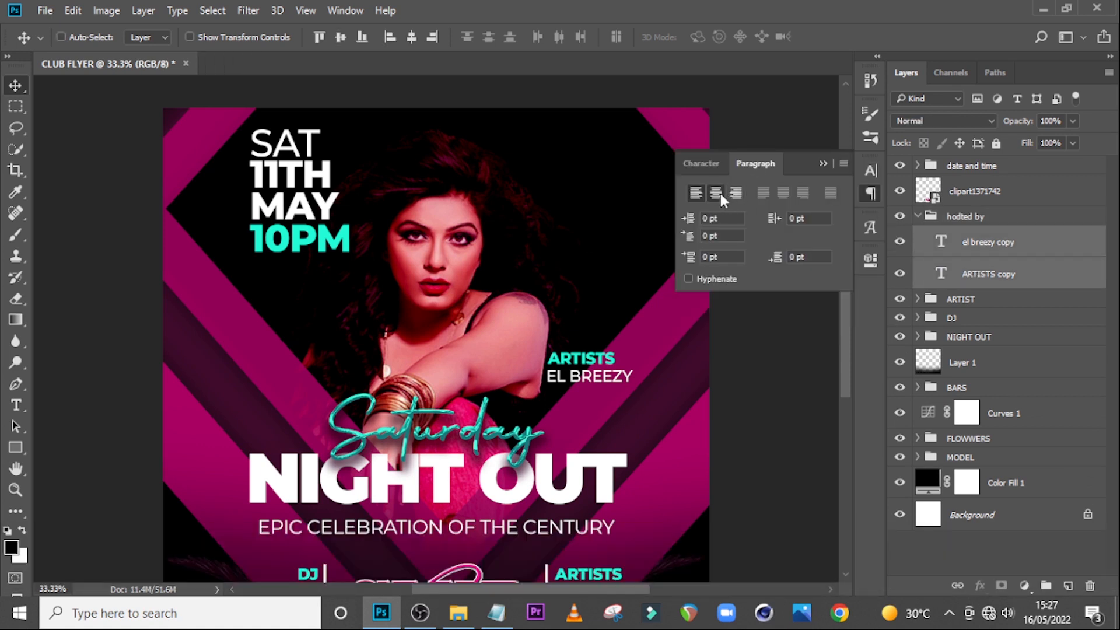
left_click(718, 193)
left_click(823, 164)
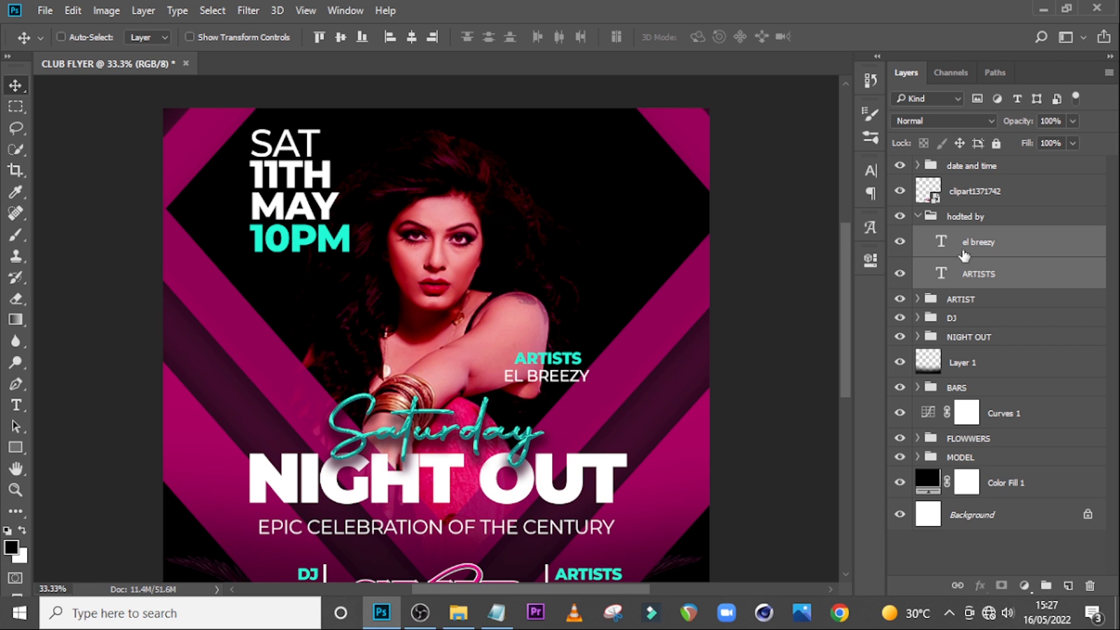
- Replace the copied ARTISTS heading's text with "hOSTED BY:" from the Notepad file
double_click(941, 244)
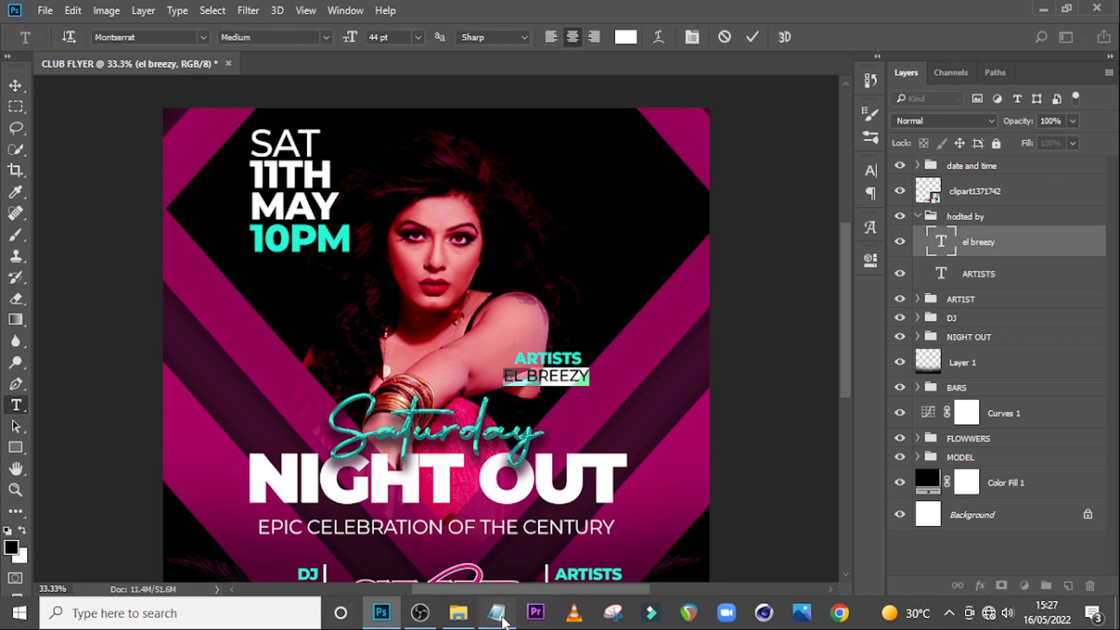
left_click(496, 613)
left_click_drag(460, 447, 374, 454)
key("ctrl+c")
left_click(501, 7)
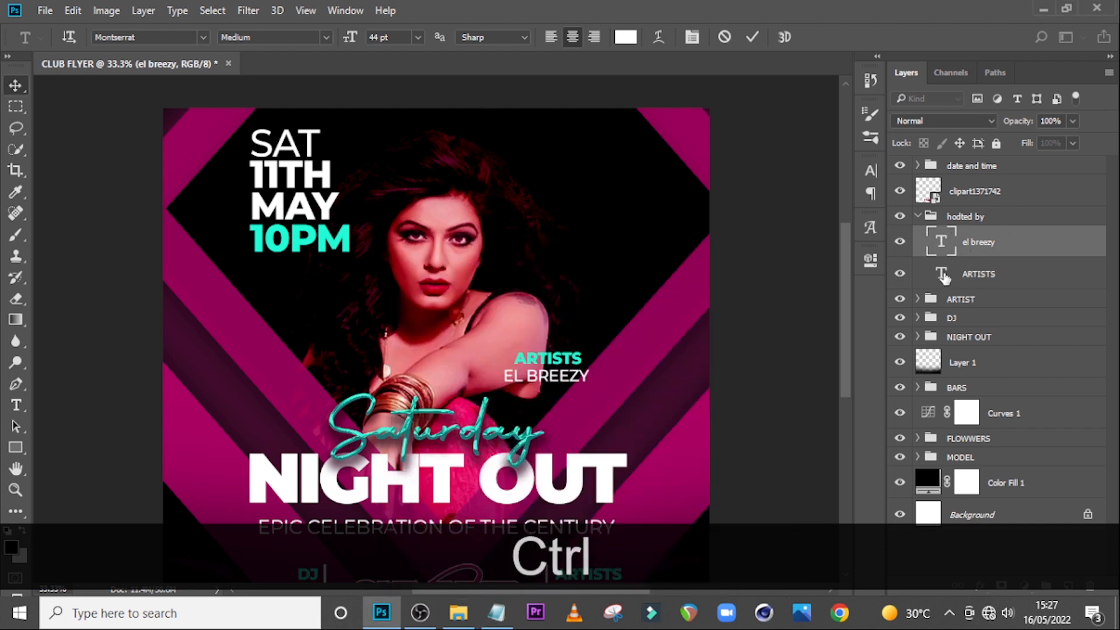
double_click(944, 275)
key("ctrl+v")
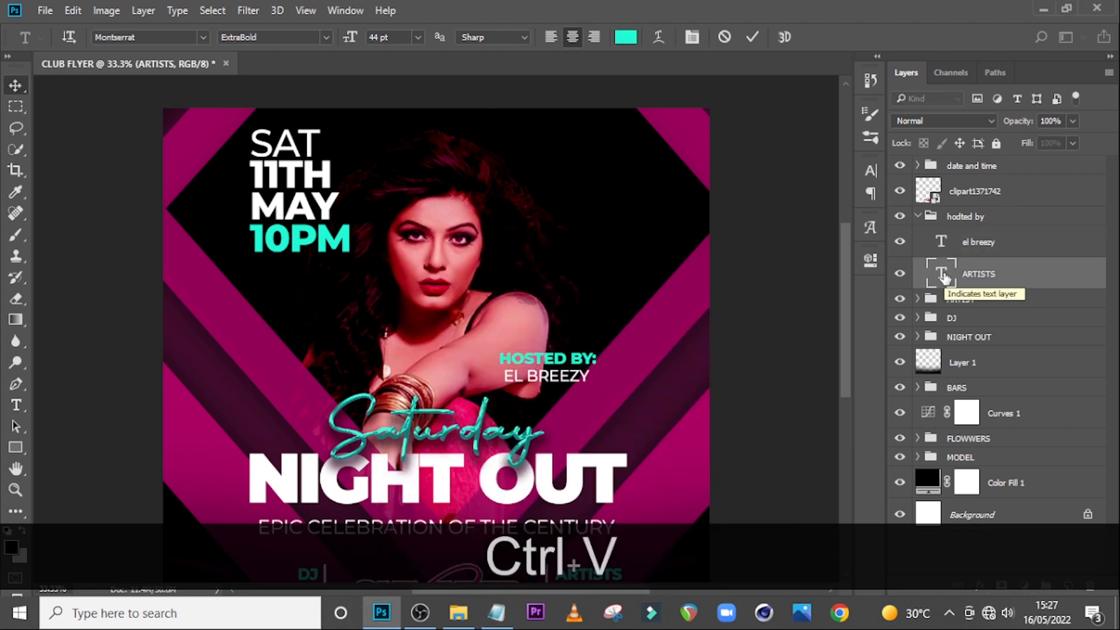
key("ctrl+Return")
key("v")
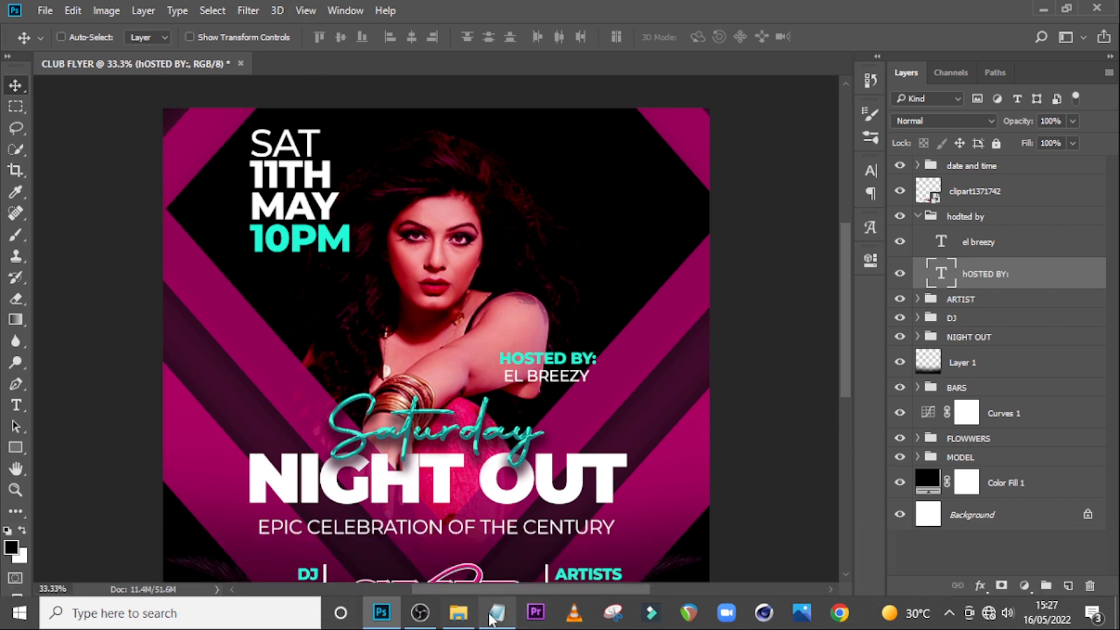
- Replace the copied el breezy line's text with "MC COCONUT" from the Notepad file
left_click(497, 613)
left_click_drag(462, 467, 386, 464)
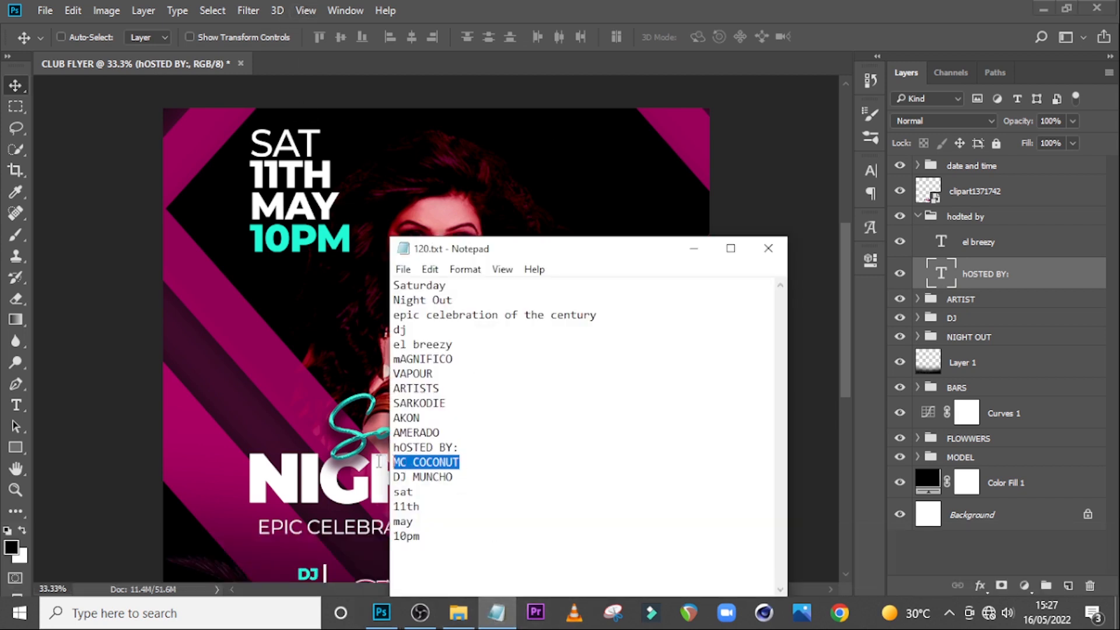
key("ctrl+v")
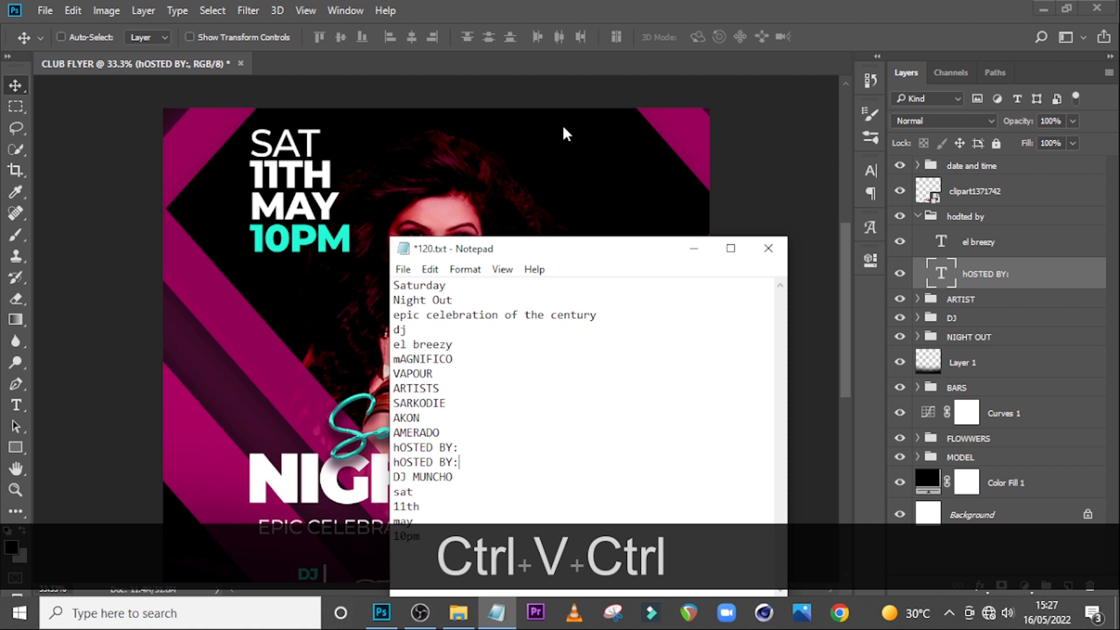
key("ctrl+z")
key("ctrl+c")
left_click(614, 7)
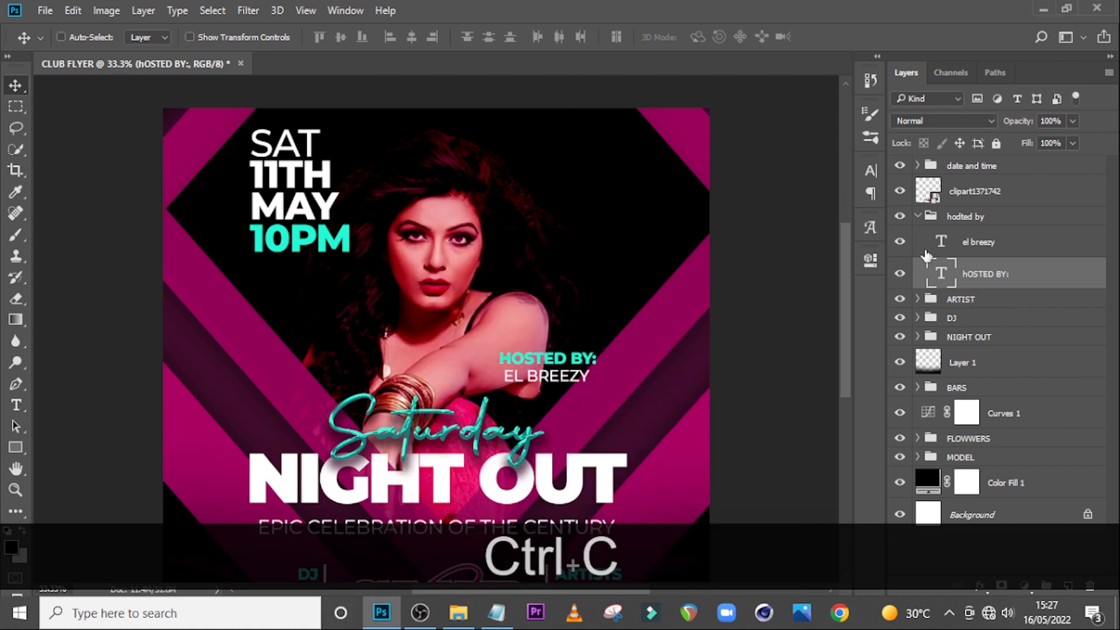
double_click(940, 242)
key("ctrl+v")
key("ctrl+Return")
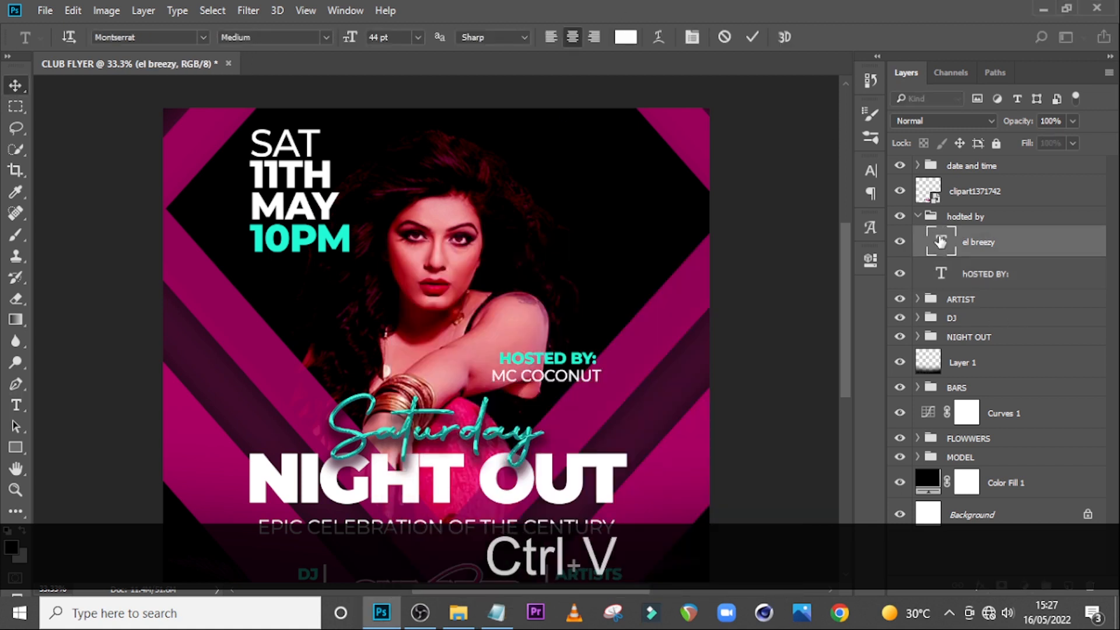
- Duplicate the MC COCONUT line and position the copy directly beneath it with tight line spacing
key("ctrl+j")
left_click_drag(563, 379, 563, 395)
key("Up")
key("Up")
key("Up")
key("Up")
- Nudge both MC COCONUT lines together slightly up toward the HOSTED BY heading
key("ctrl")
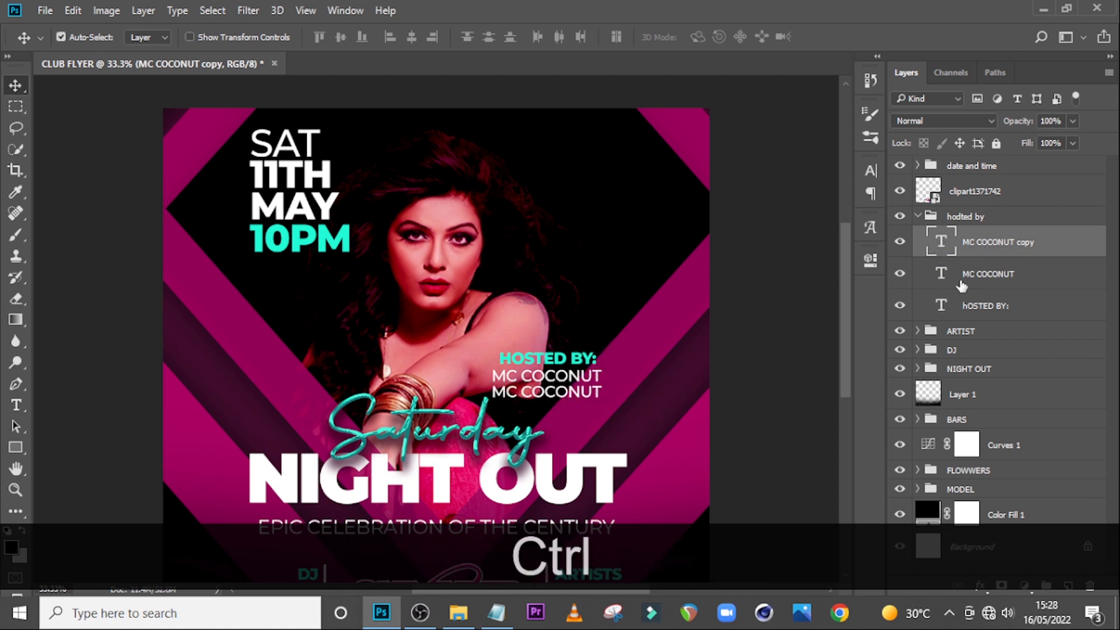
left_click(990, 279, "ctrl")
key("Up")
key("Up")
key("Up")
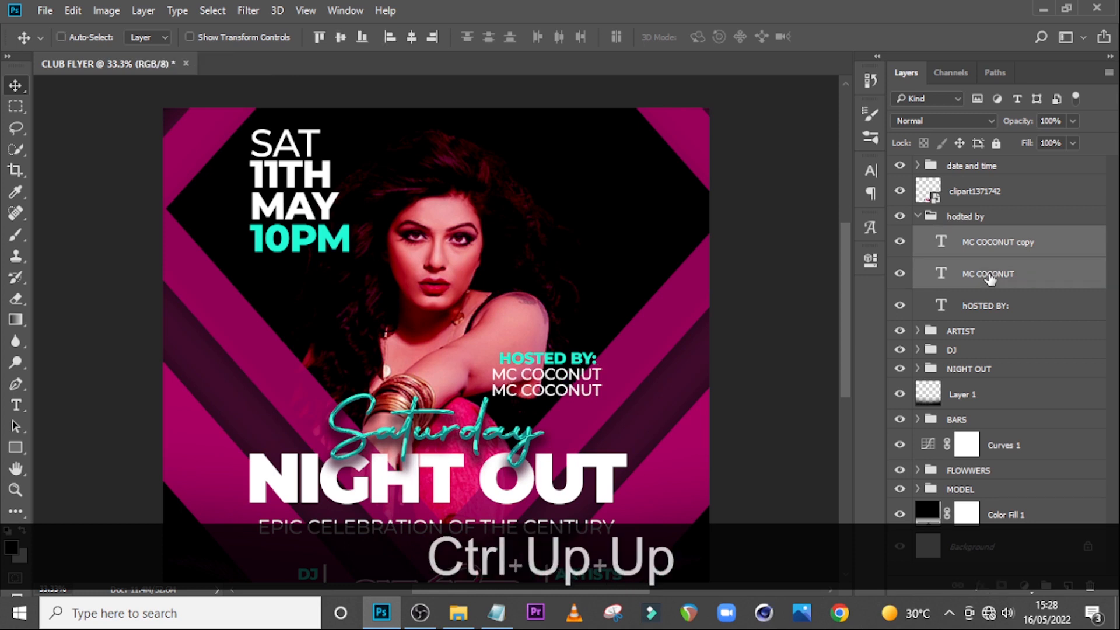
- Replace the lower MC COCONUT copy's text with "DJ MUNCHO" from the Notepad file
left_click(497, 613)
left_click_drag(455, 478, 362, 477)
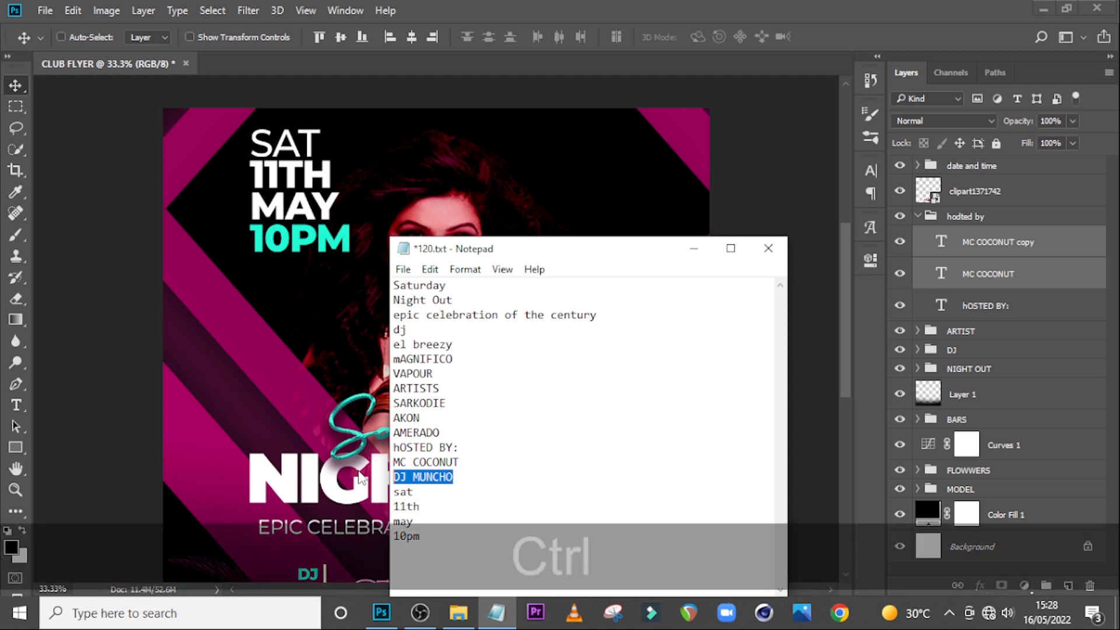
key("ctrl+c")
left_click(382, 613)
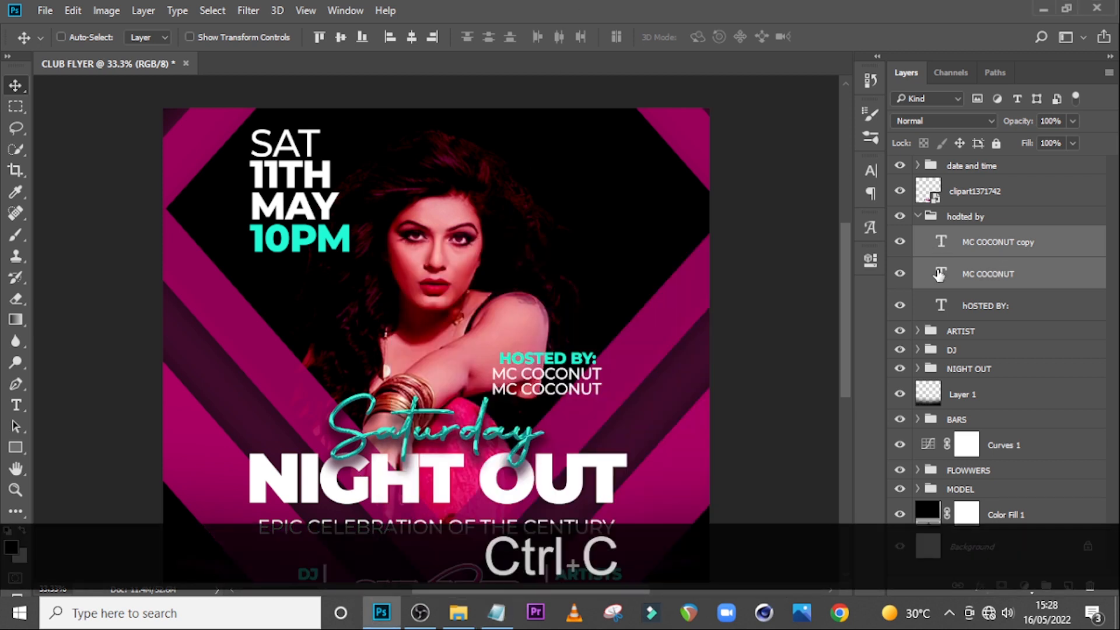
left_click(939, 276)
double_click(940, 242)
key("ctrl+v")
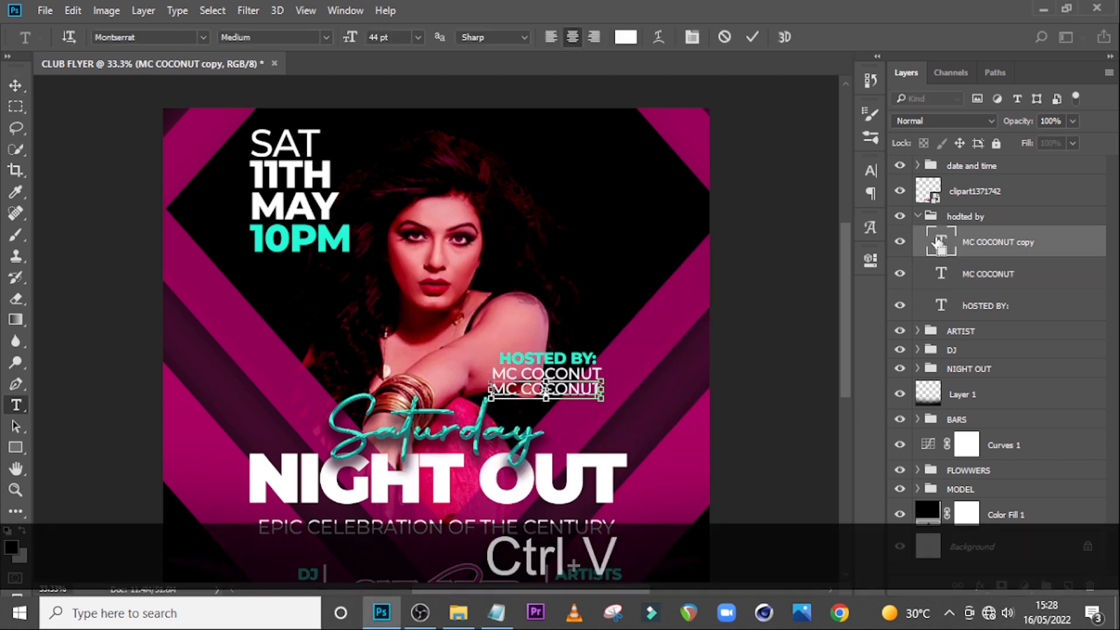
left_click(937, 240)
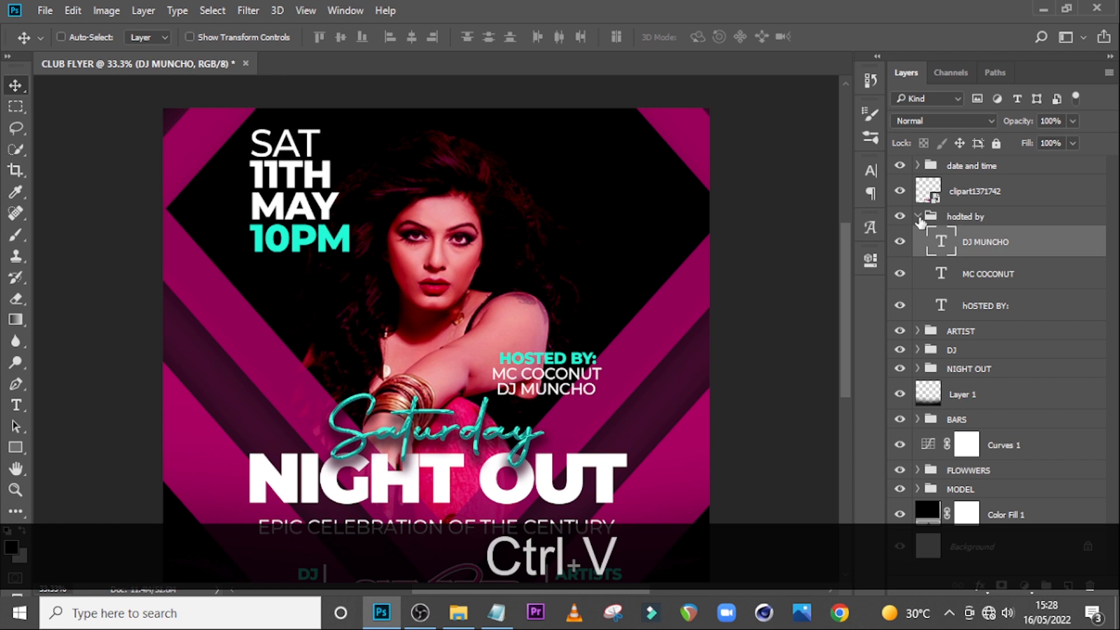
- Move the whole "hodted by" group up and outward into the black area beside the model's shoulder
left_click(919, 218)
left_click_drag(572, 394, 620, 354)
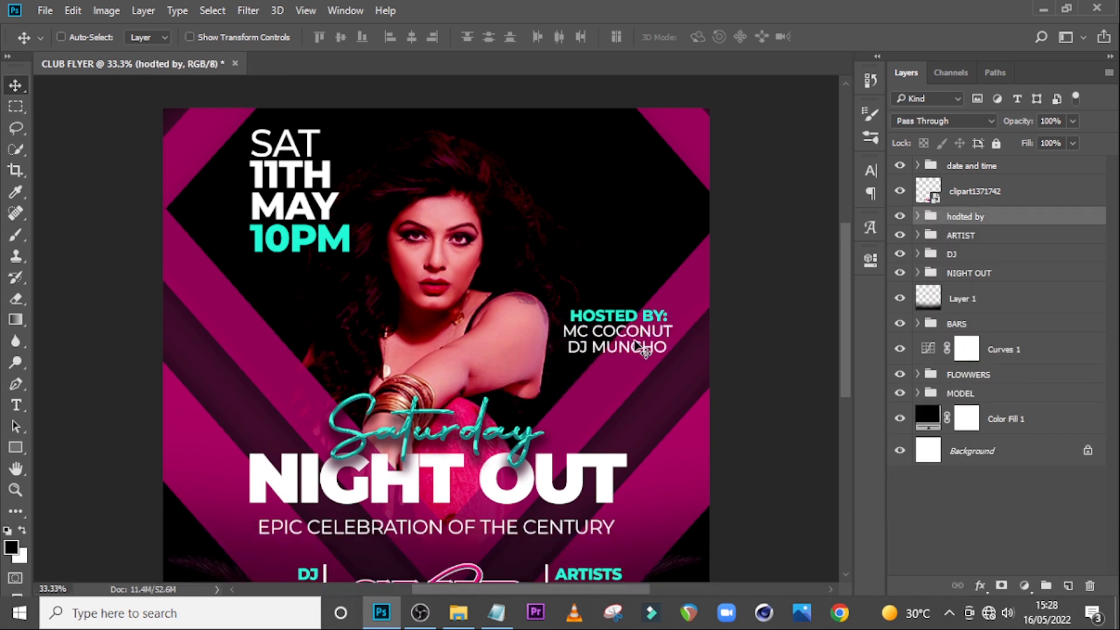
key("ctrl+minus")
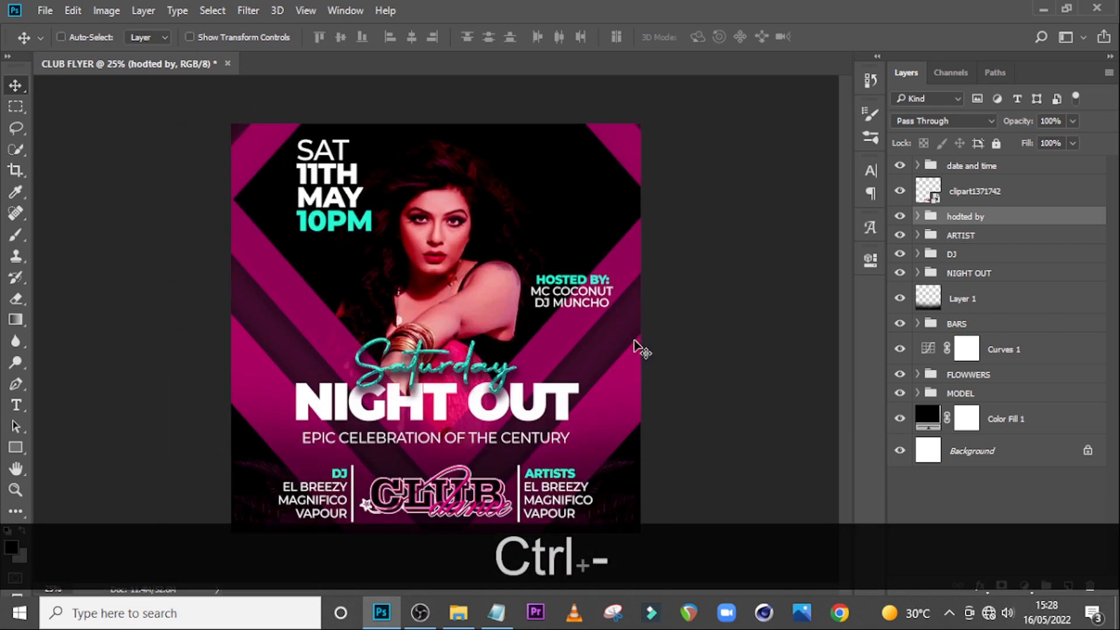